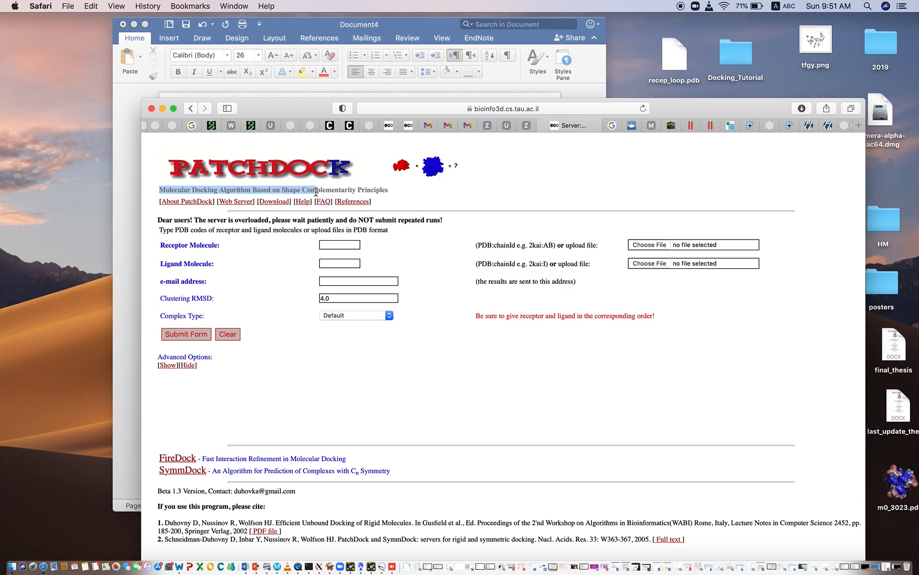
# Step: Highlight the tagline about shape complementarity principles and open PatchDock's Help page
pyautogui.click(294, 245)
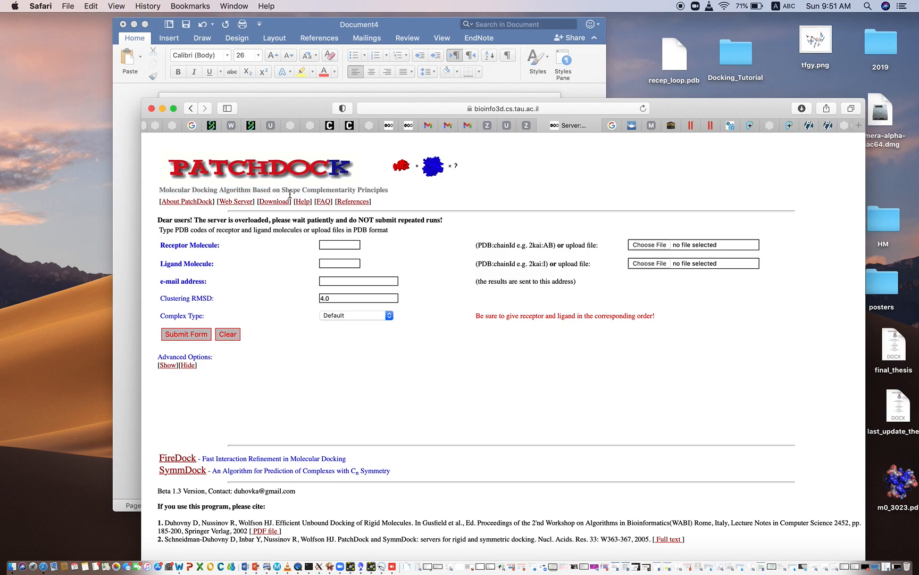
pyautogui.moveTo(281, 189); pyautogui.dragTo(390, 190)
pyautogui.click(446, 289)
pyautogui.click(303, 203)
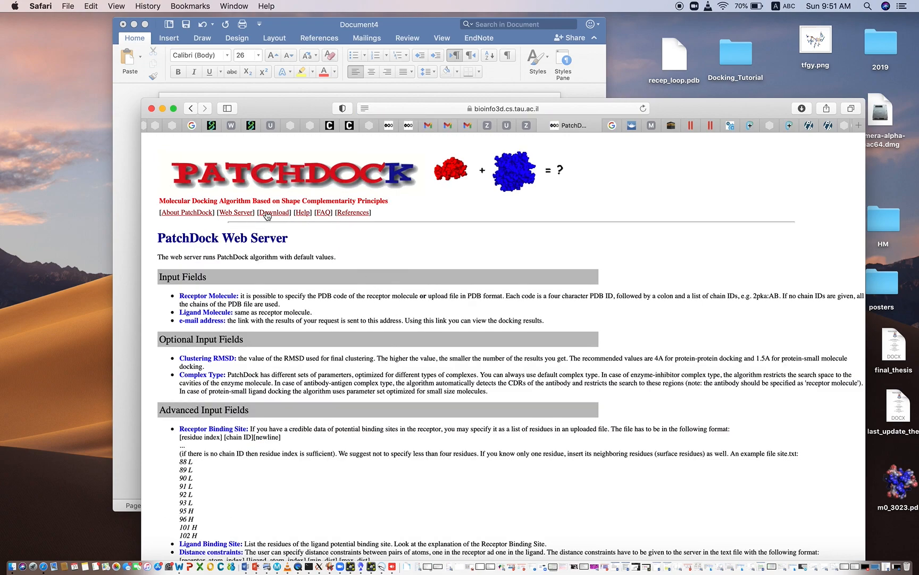
# Step: Open the About PatchDock page and read its introduction and short overview of the algorithm
pyautogui.click(201, 212)
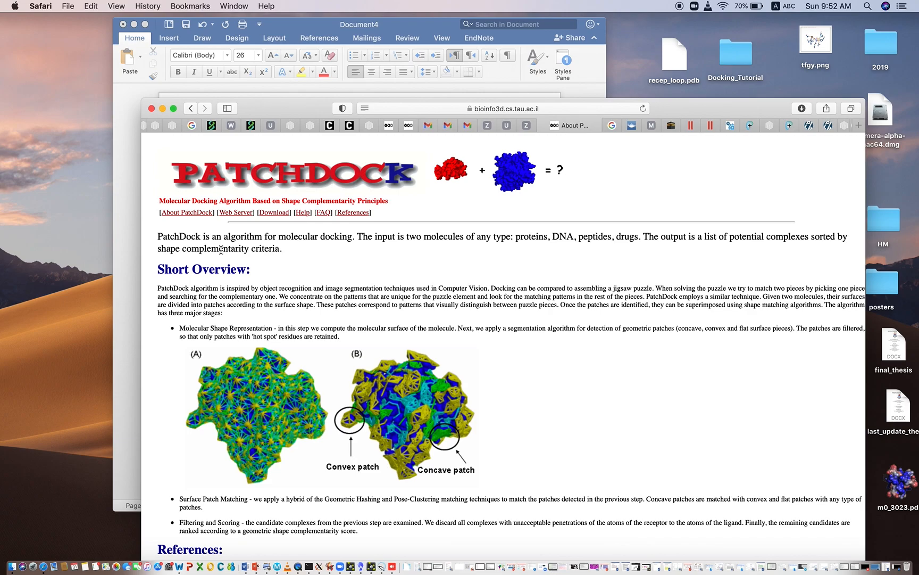
pyautogui.moveTo(158, 235); pyautogui.dragTo(358, 237)
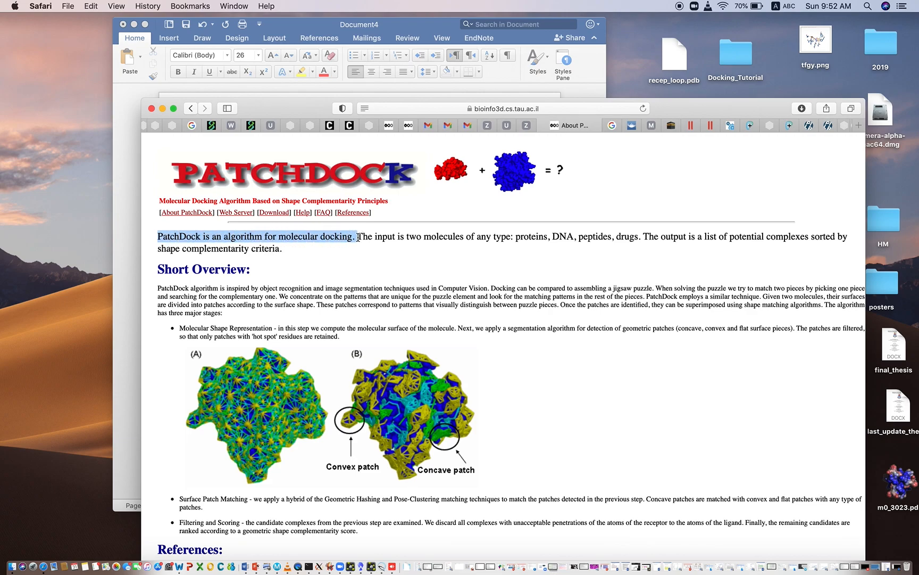
pyautogui.click(380, 281)
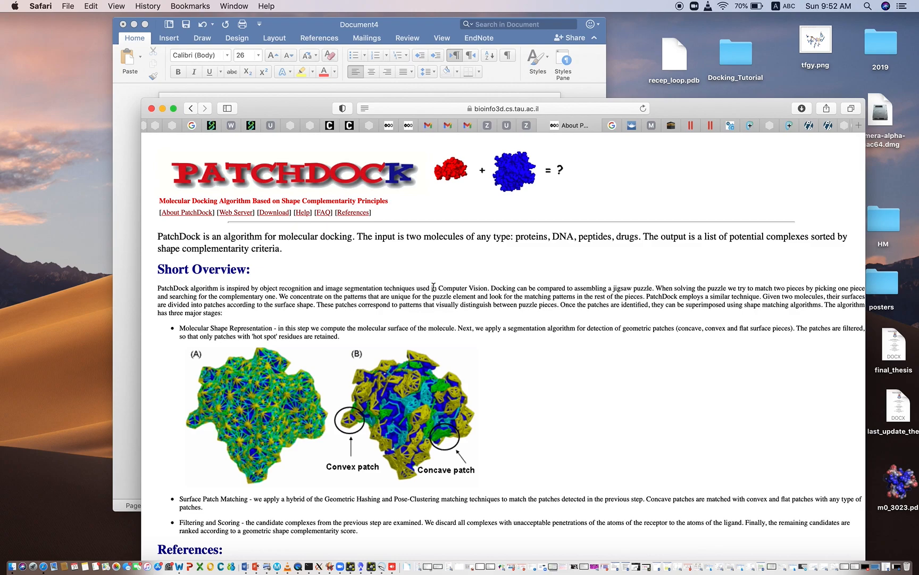
pyautogui.scroll(-2, 482, 381)
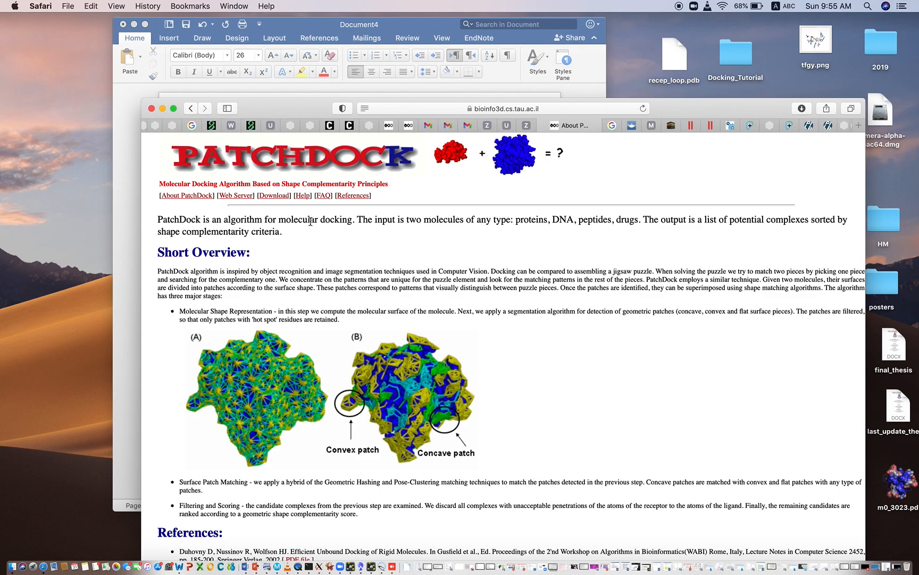
# Step: Open the Help page and review the descriptions of the receptor molecule, clustering RMSD and advanced input fields
pyautogui.click(303, 196)
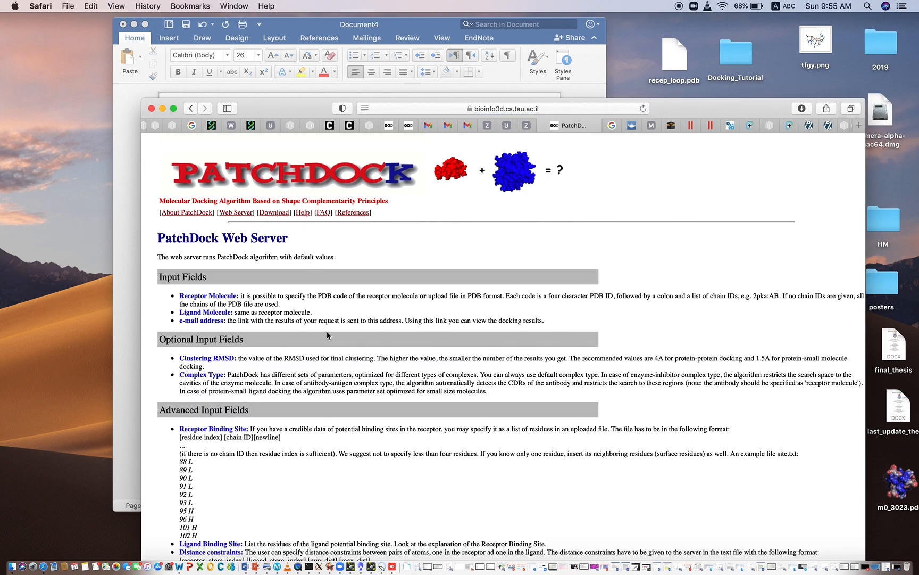
pyautogui.moveTo(241, 296); pyautogui.dragTo(282, 304)
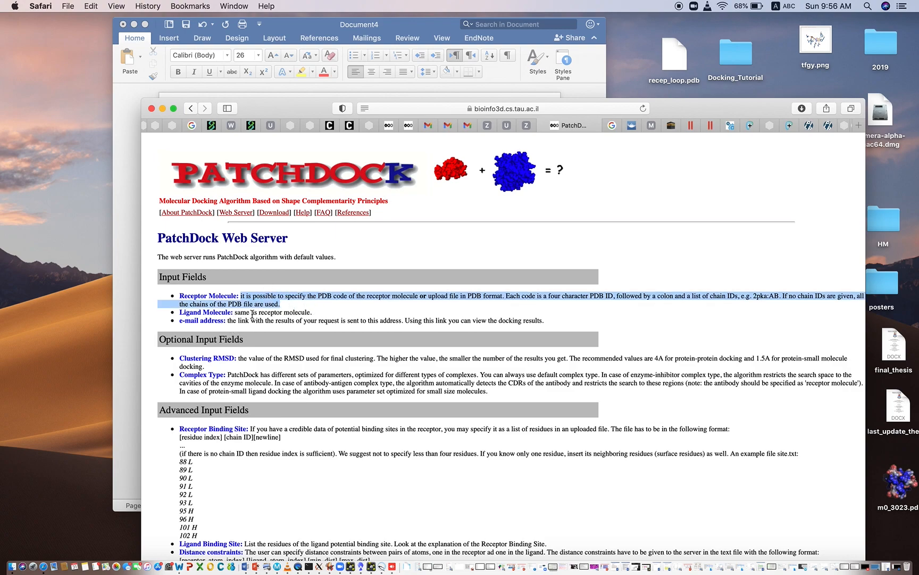
pyautogui.click(259, 372)
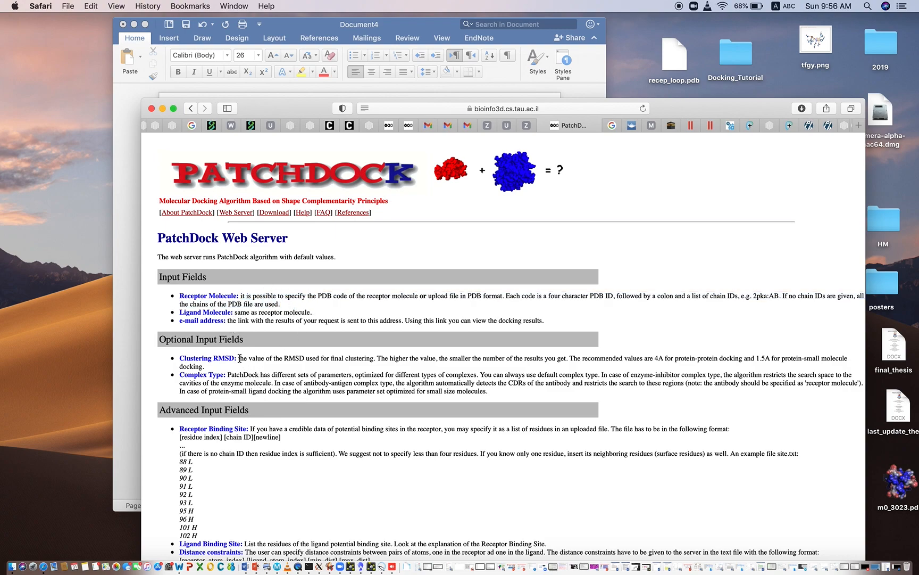
pyautogui.moveTo(238, 358); pyautogui.dragTo(313, 366)
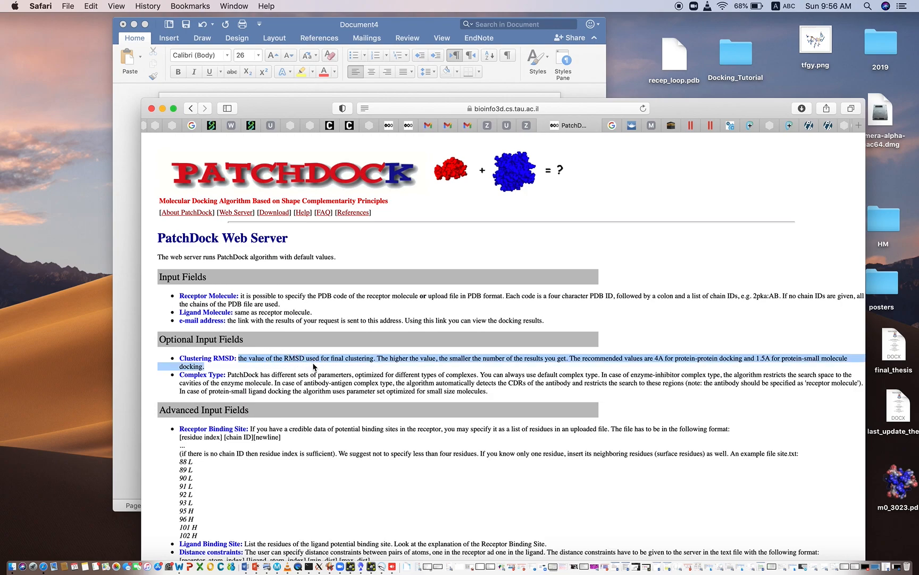
pyautogui.scroll(-3, 390, 387)
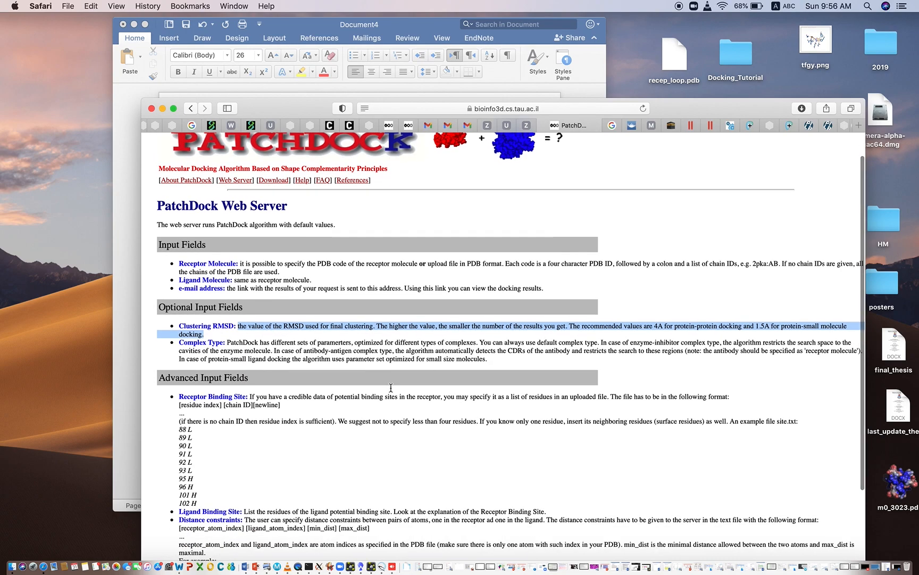
pyautogui.scroll(-8, 390, 388)
pyautogui.scroll(12, 391, 391)
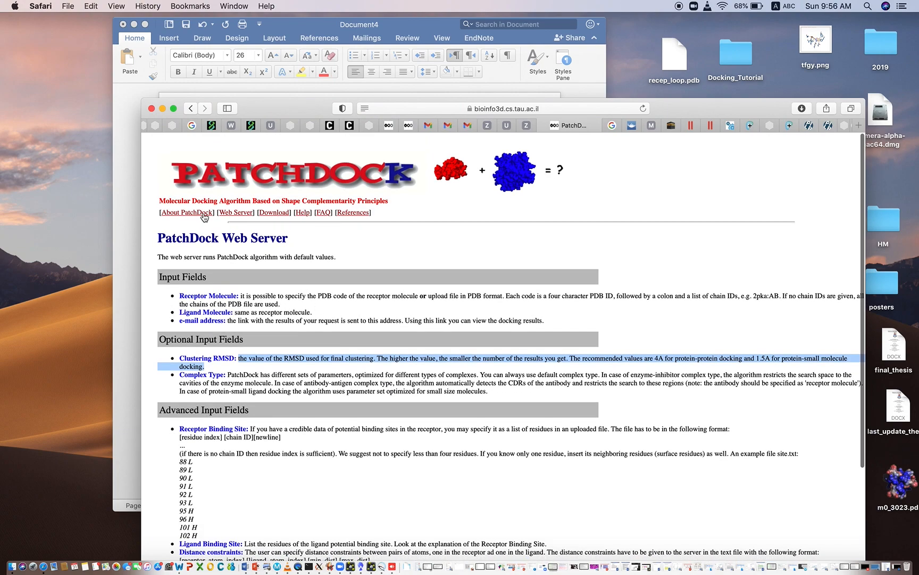
# Step: Go to the PatchDock web server, complete the robot check and open the docking submission form
pyautogui.click(205, 215)
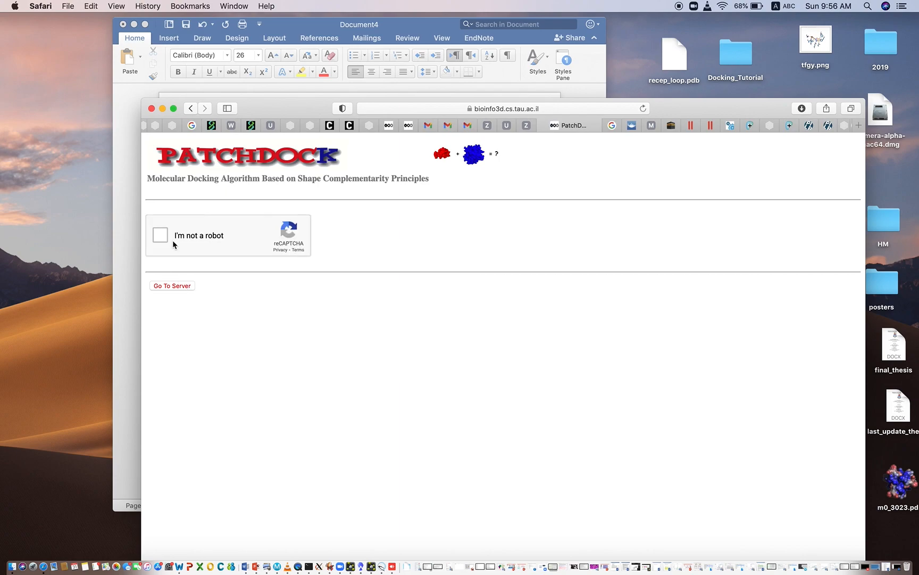
pyautogui.click(161, 235)
pyautogui.click(175, 286)
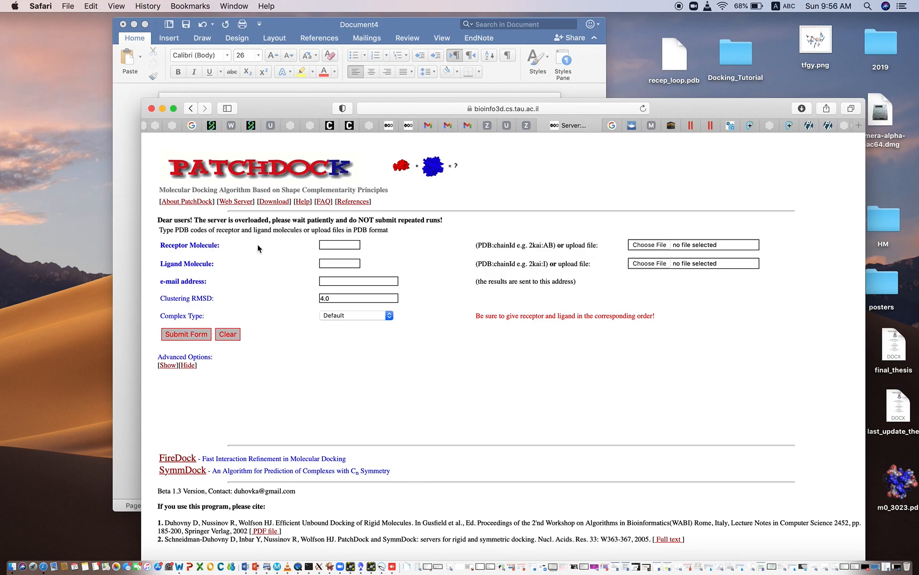
pyautogui.click(331, 244)
pyautogui.click(328, 262)
pyautogui.moveTo(529, 246); pyautogui.dragTo(549, 247)
pyautogui.click(339, 243)
pyautogui.write('2ka1')
pyautogui.write('A')
pyautogui.click(332, 263)
pyautogui.moveTo(346, 245); pyautogui.dragTo(315, 245)
pyautogui.press('BackSpace')
# Step: Search Google for PDB and open the RCSB PDB homepage
pyautogui.click(612, 126)
pyautogui.click(454, 151)
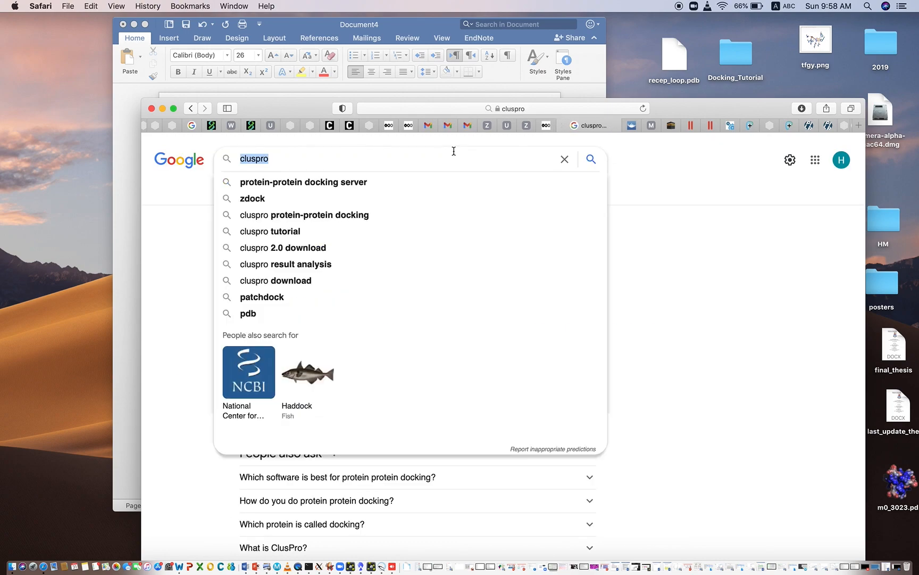
pyautogui.write('PDB')
pyautogui.press('Return')
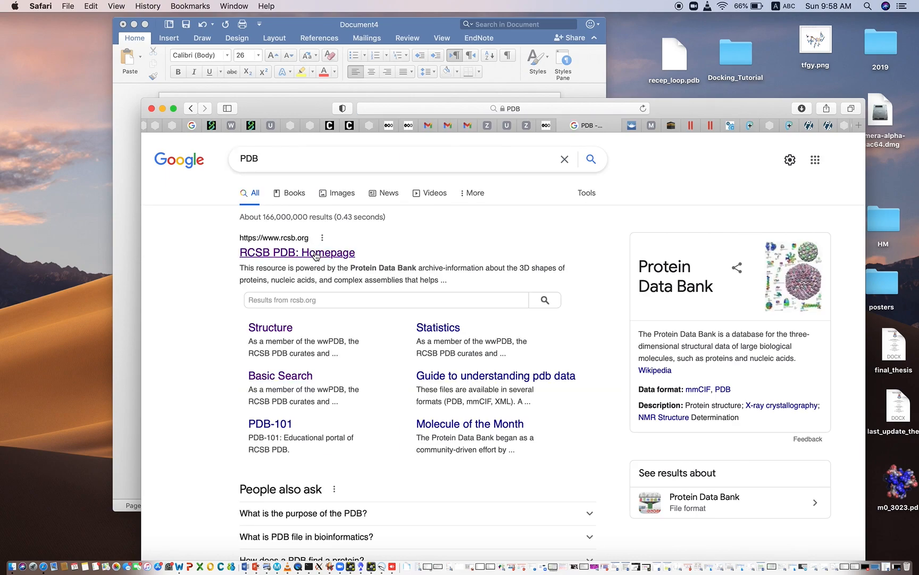
pyautogui.click(320, 253)
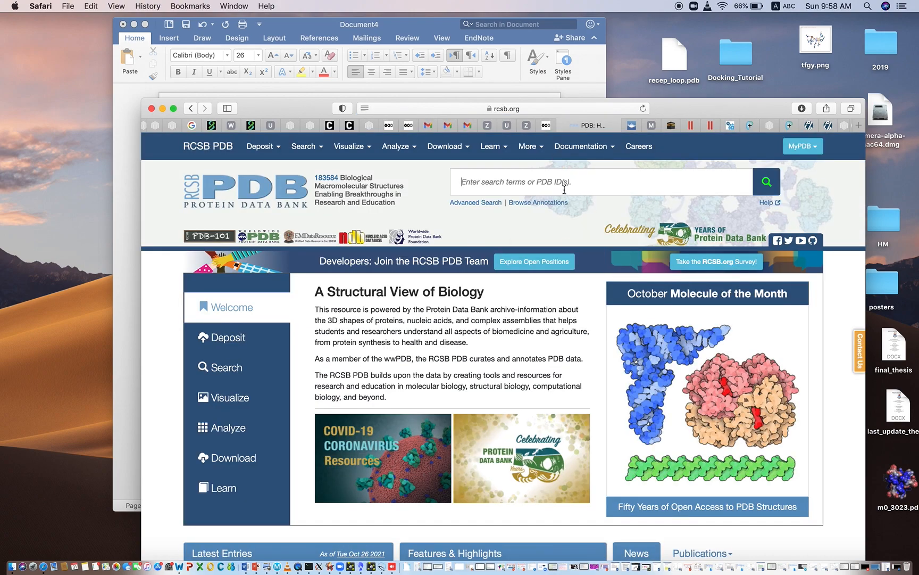
# Step: Look up PDB entry 1a22 and examine its structure summary and the chains listed under Macromolecules
pyautogui.write('1')
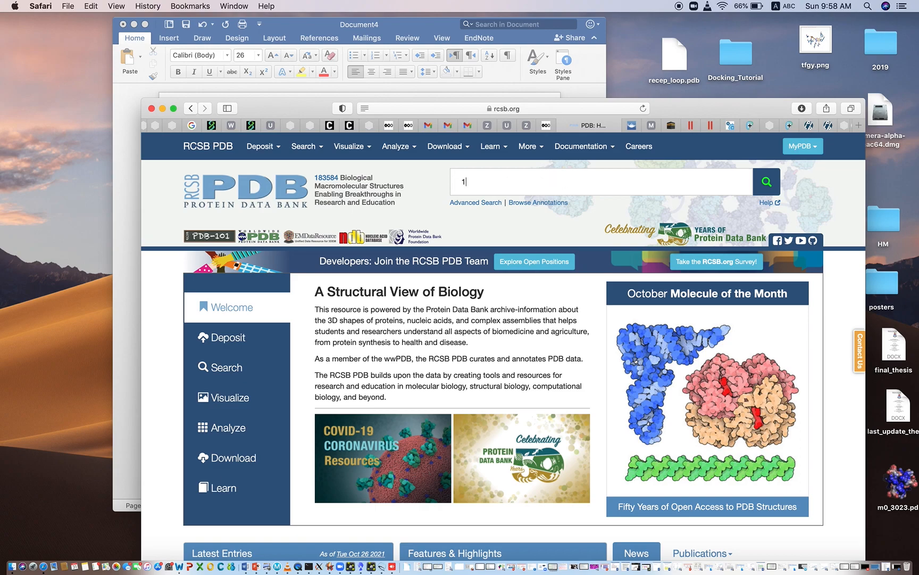
pyautogui.write('a22')
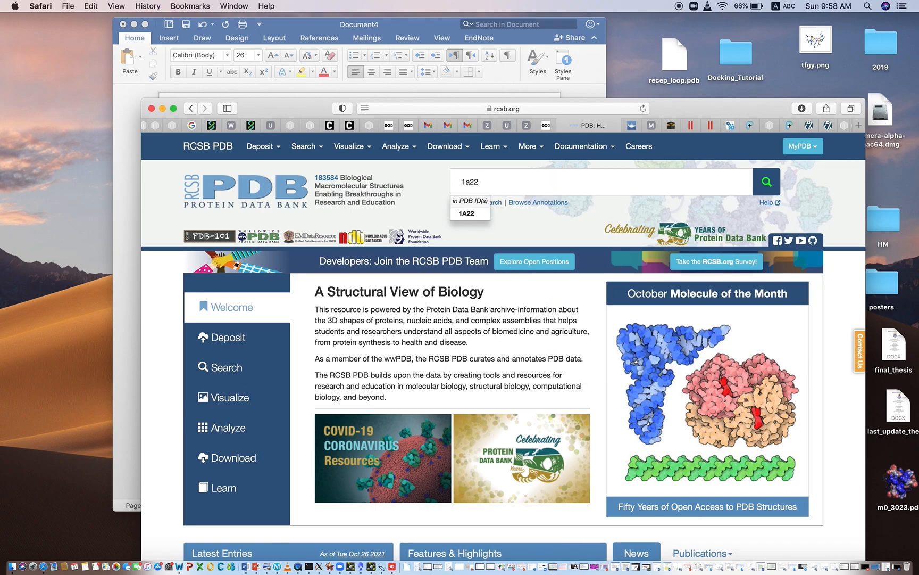
pyautogui.press('Return')
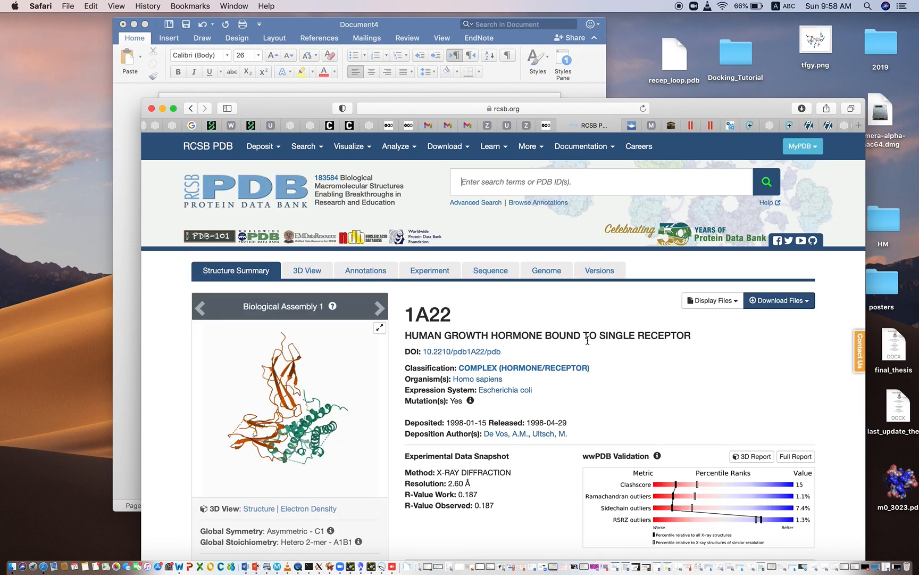
pyautogui.scroll(-10, 592, 354)
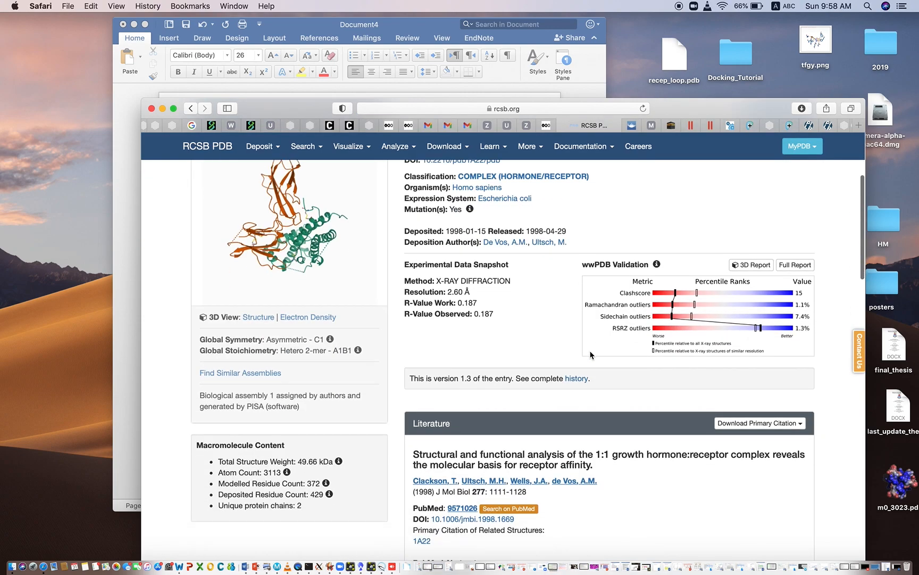
pyautogui.scroll(-8, 590, 354)
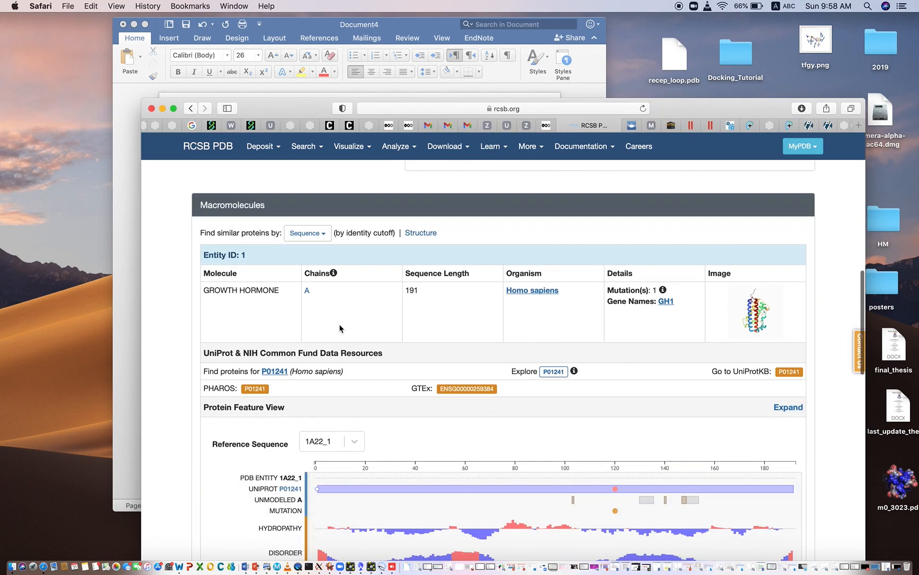
pyautogui.scroll(-10, 384, 378)
pyautogui.scroll(6, 385, 379)
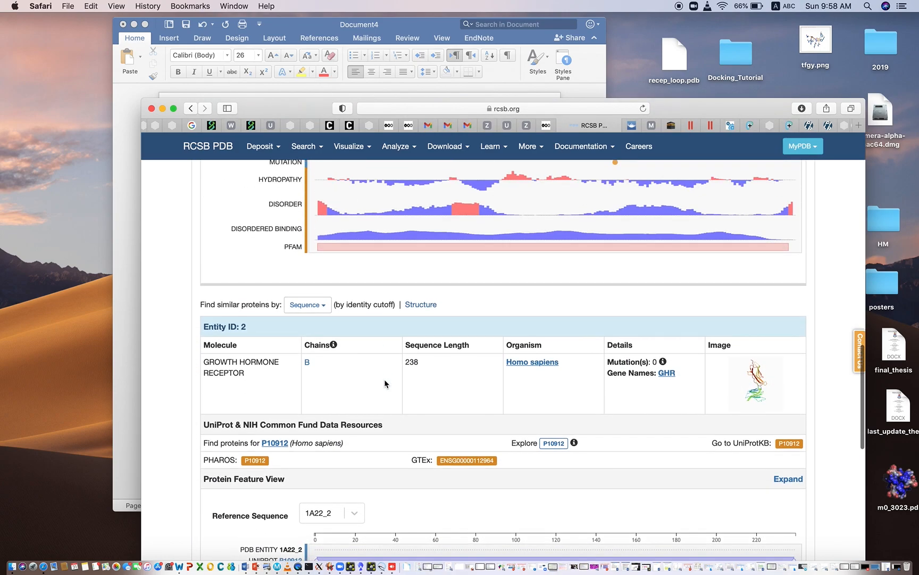
pyautogui.scroll(20, 385, 383)
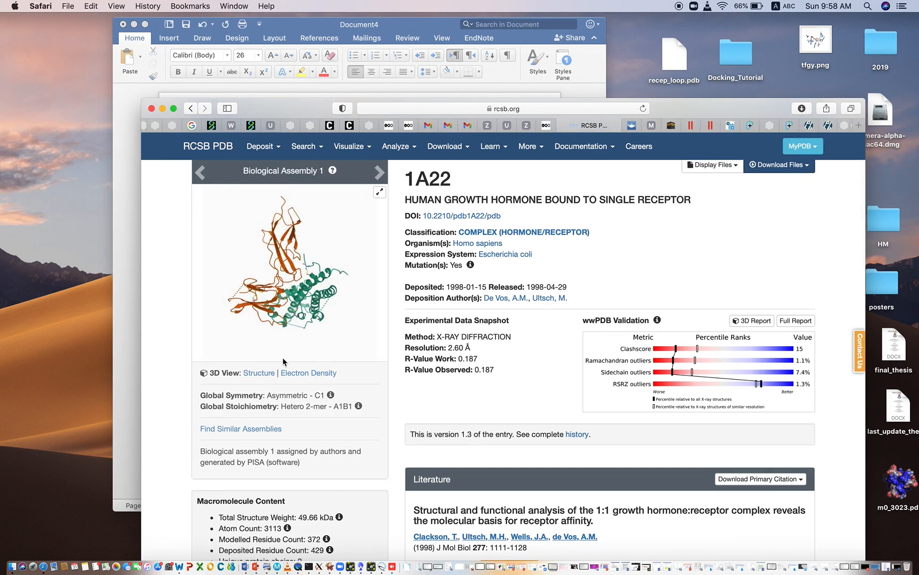
# Step: Open the 3D structure view of 1A22 and inspect the hormone-receptor complex from another angle and at close range
pyautogui.click(267, 375)
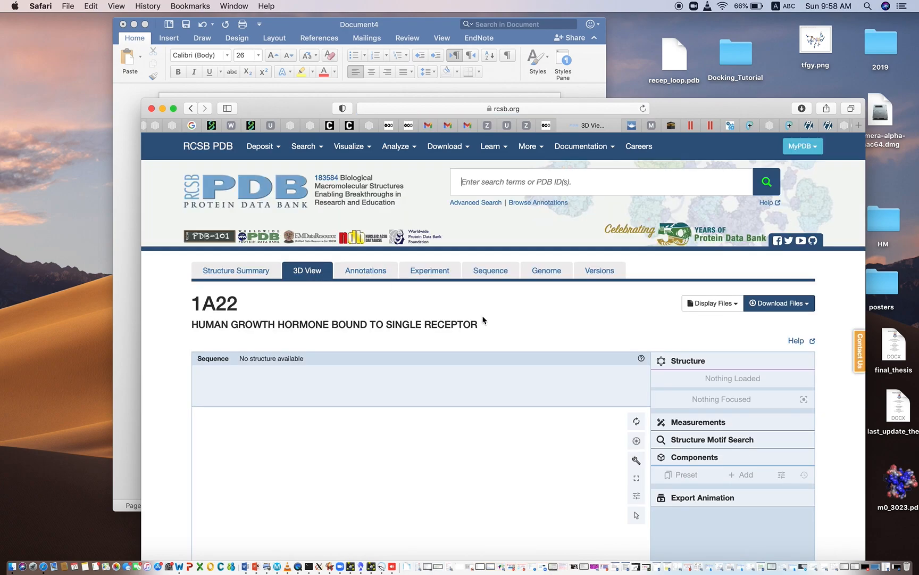
pyautogui.scroll(-3, 557, 320)
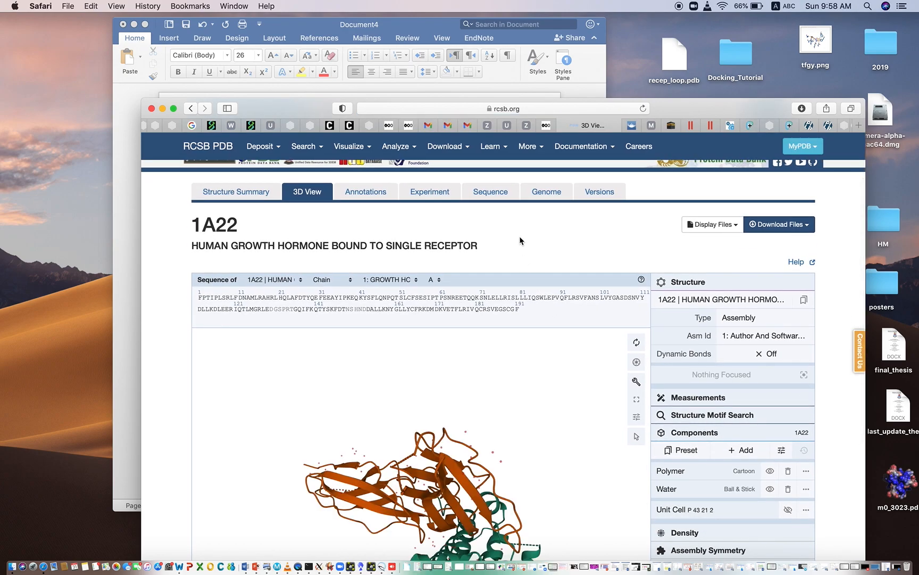
pyautogui.scroll(-5, 520, 239)
pyautogui.moveTo(550, 418); pyautogui.dragTo(457, 287)
pyautogui.scroll(5, 610, 279)
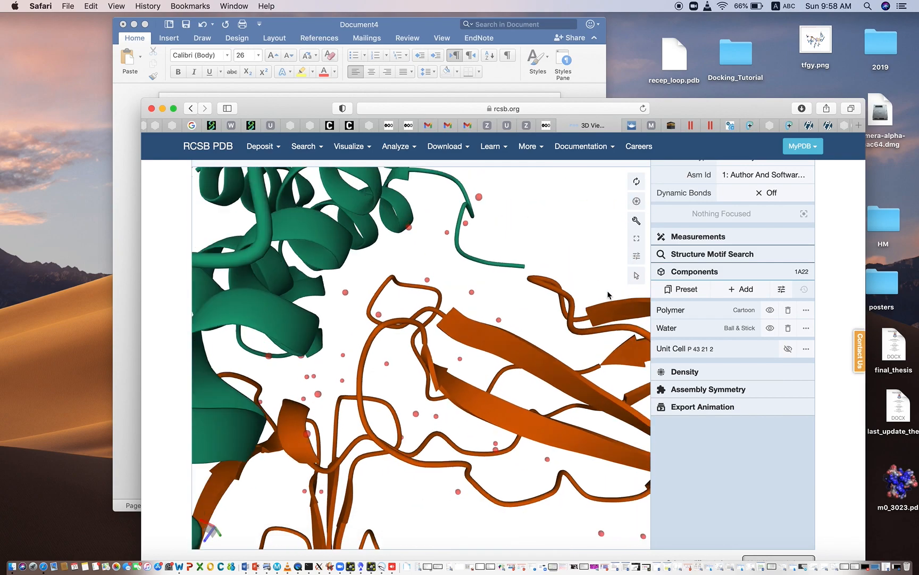
pyautogui.scroll(-5, 608, 294)
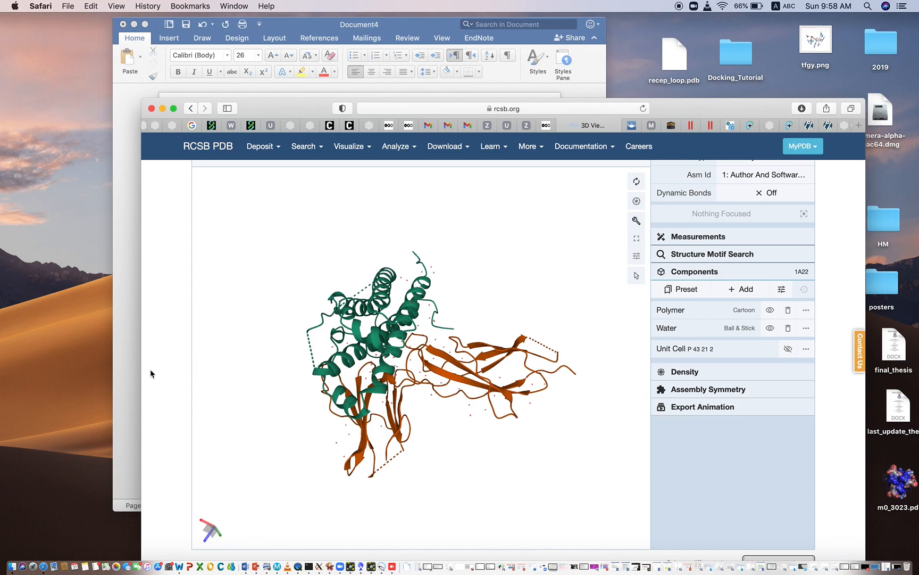
pyautogui.scroll(10, 150, 369)
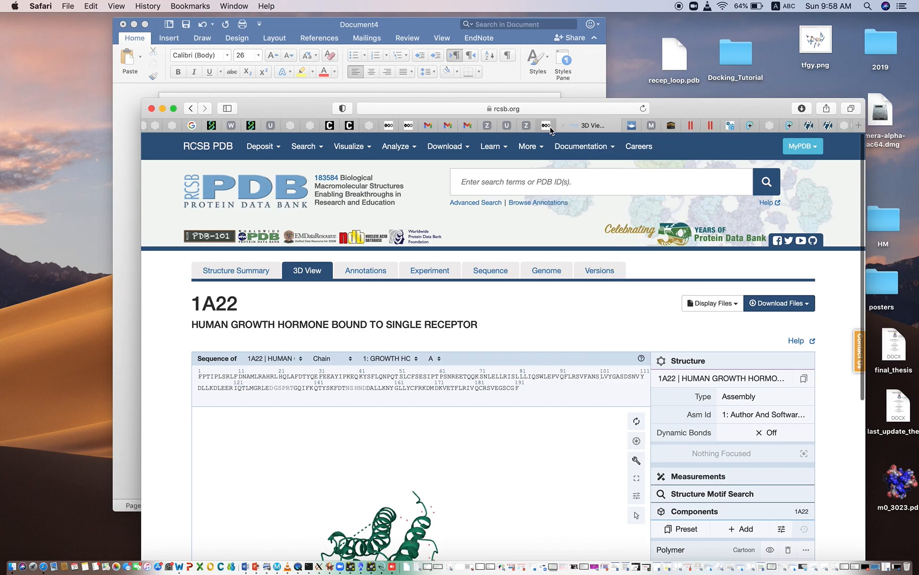
# Step: Return from the 3D structure view to the Google results for PDB
pyautogui.click(190, 109)
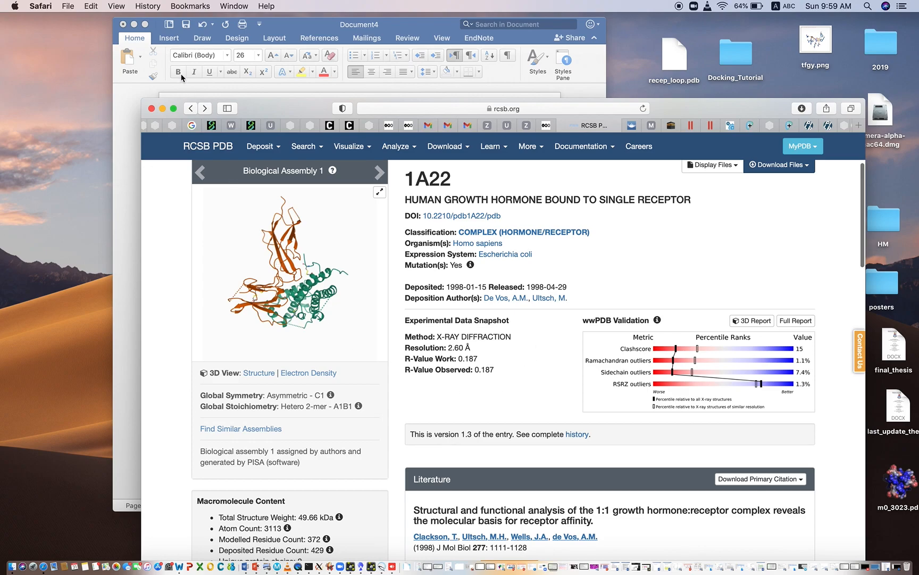
pyautogui.click(191, 109)
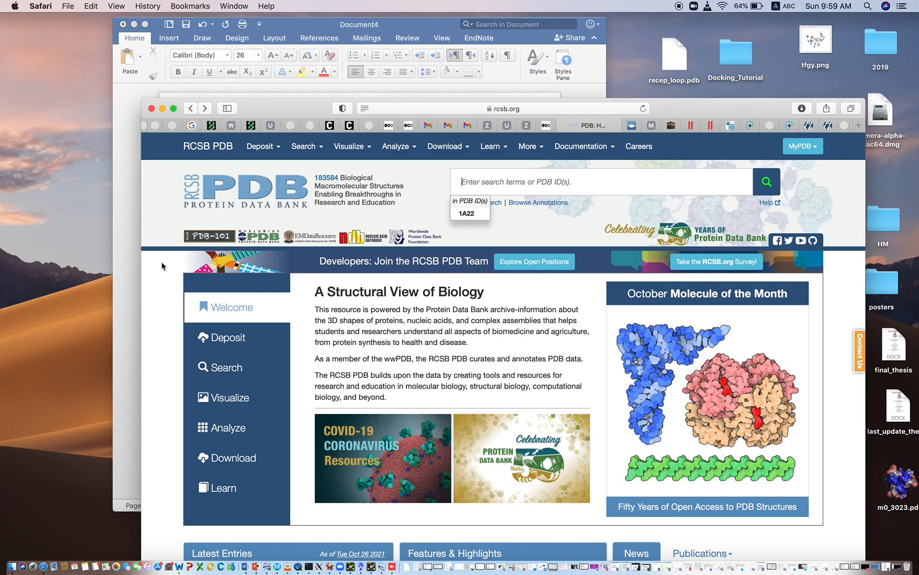
pyautogui.click(191, 109)
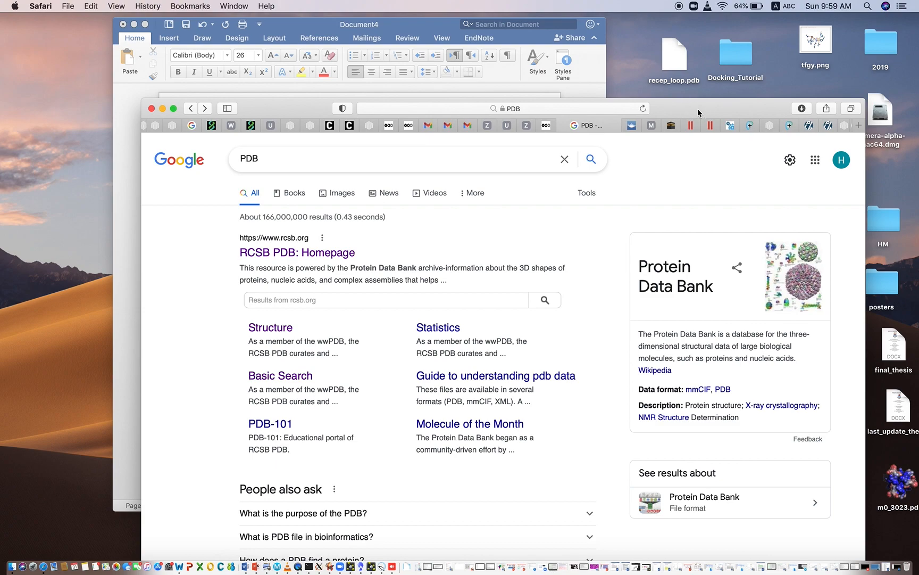
# Step: Search Google for "bubalus bubalis" and return to the PDB search results
pyautogui.moveTo(698, 112); pyautogui.dragTo(677, 111)
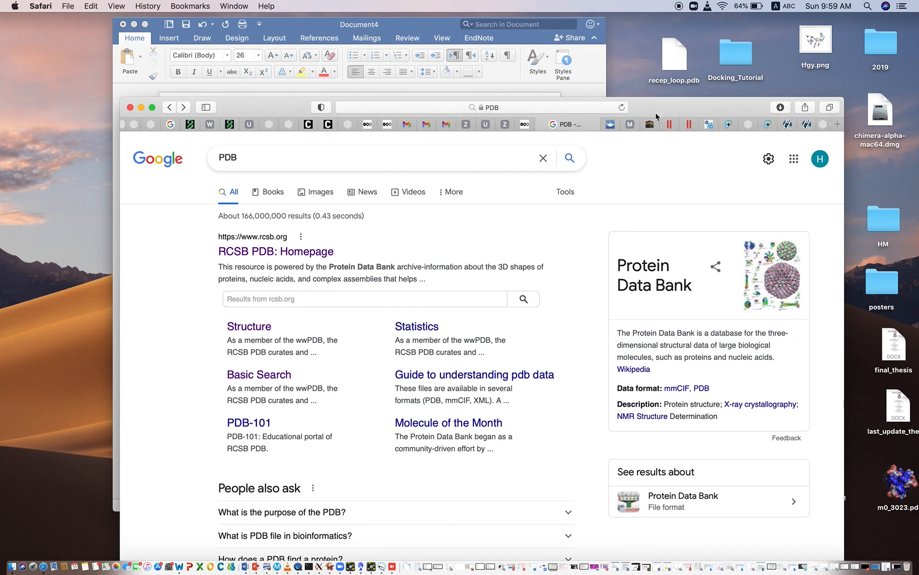
pyautogui.moveTo(656, 116); pyautogui.dragTo(652, 122)
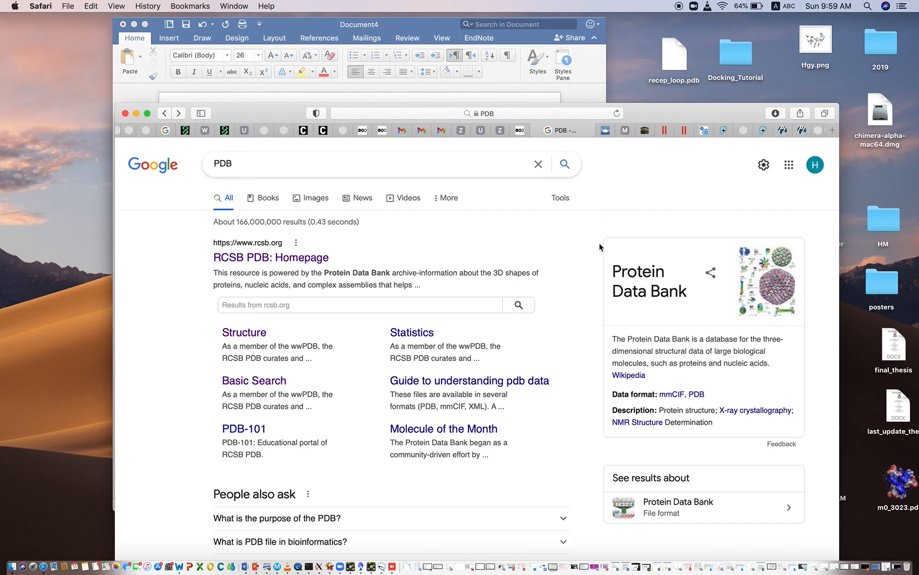
pyautogui.doubleClick(356, 170)
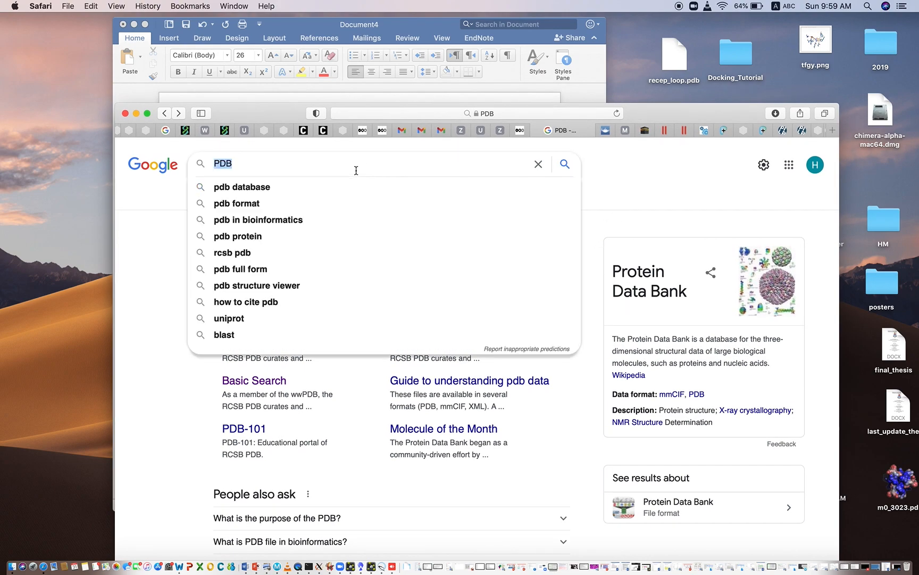
pyautogui.write('b')
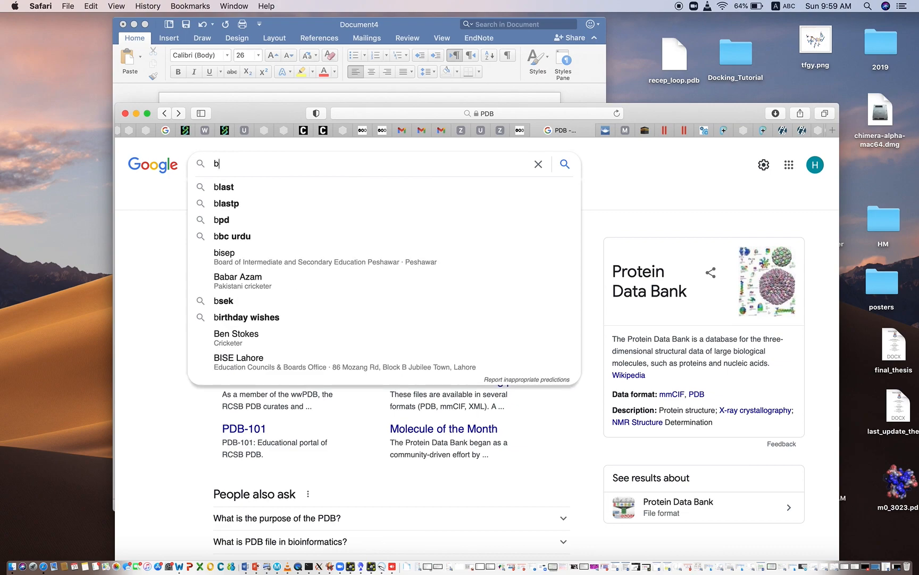
pyautogui.write('ubalu')
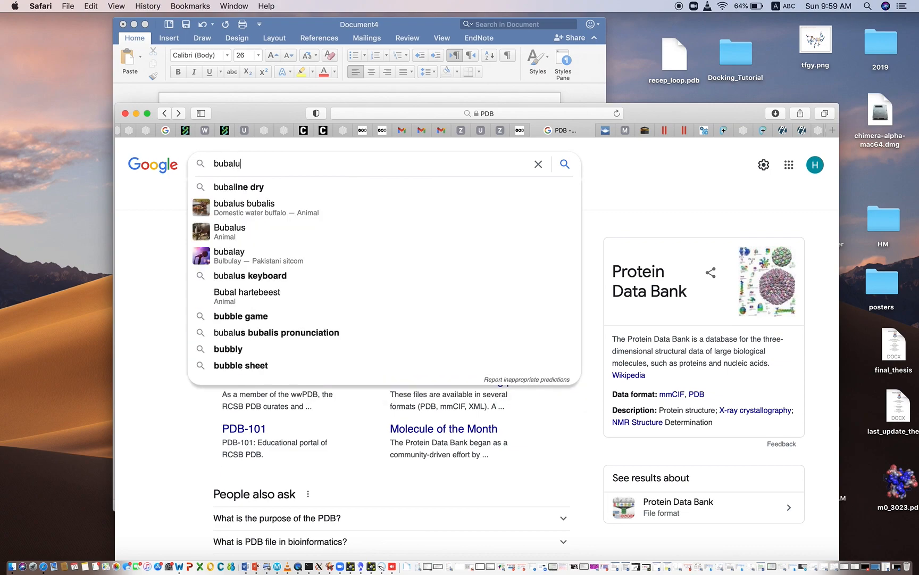
pyautogui.click(257, 198)
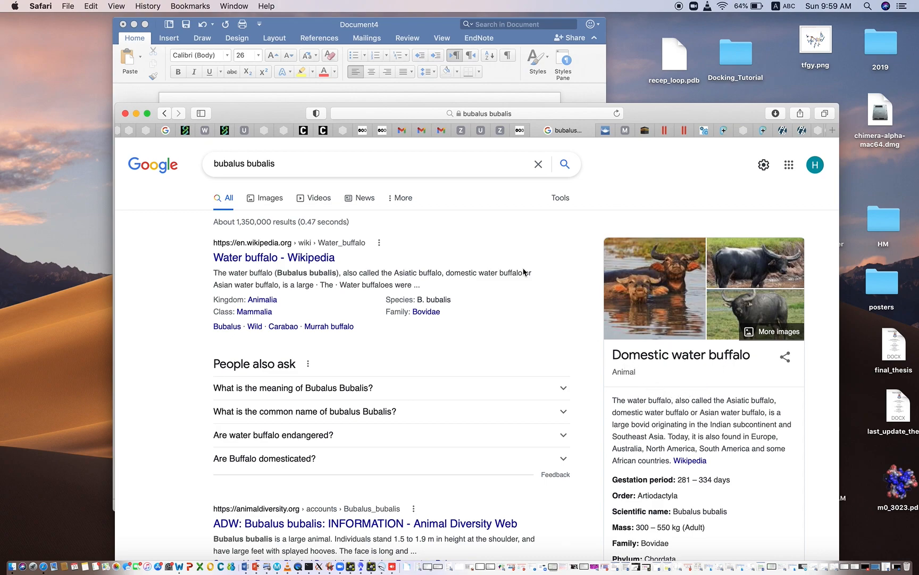
pyautogui.click(166, 117)
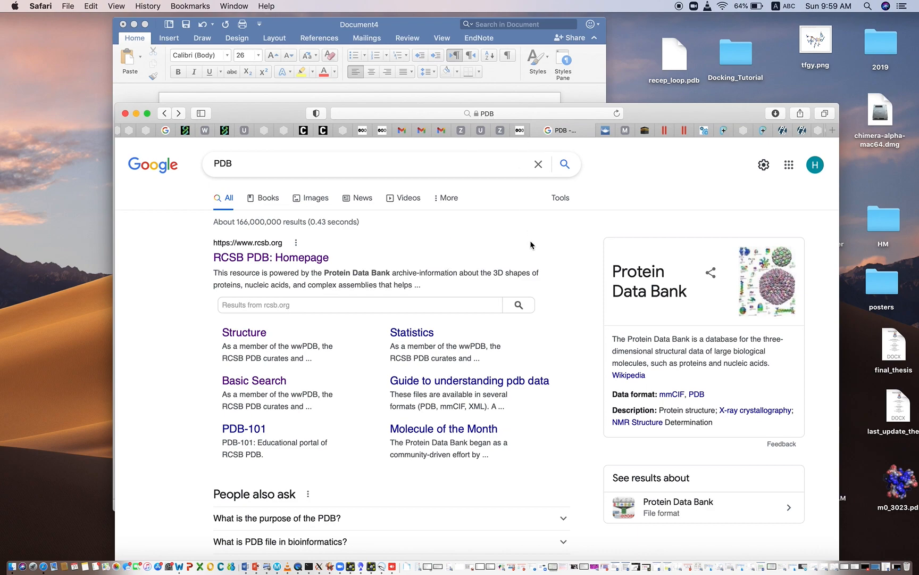
# Step: Switch to the PatchDock form and attach BbGH_rec_prep.pdb from the desktop as the receptor molecule file
pyautogui.click(520, 130)
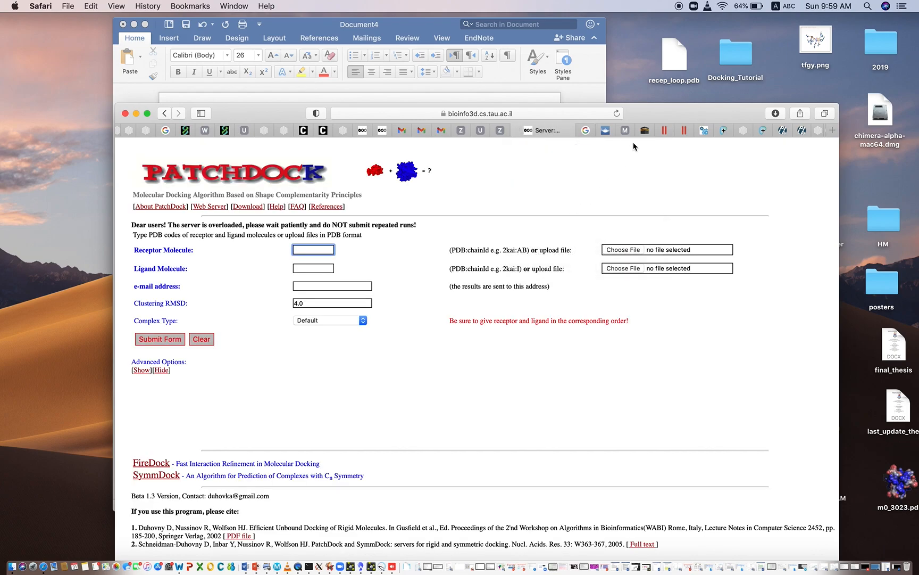
pyautogui.moveTo(683, 112); pyautogui.dragTo(443, 93)
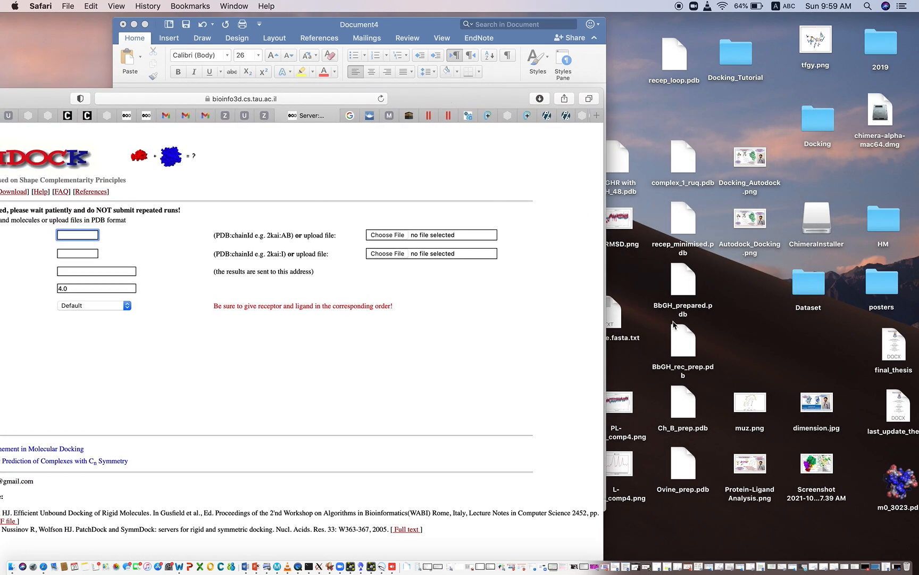
pyautogui.click(686, 342)
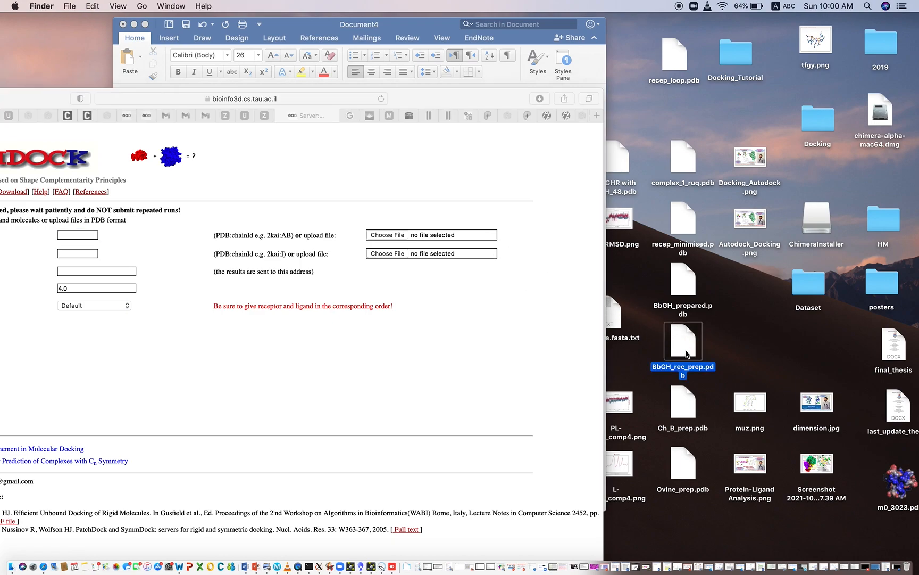
pyautogui.moveTo(680, 343); pyautogui.dragTo(440, 231)
pyautogui.moveTo(676, 339); pyautogui.dragTo(400, 229)
pyautogui.moveTo(284, 339); pyautogui.dragTo(413, 239)
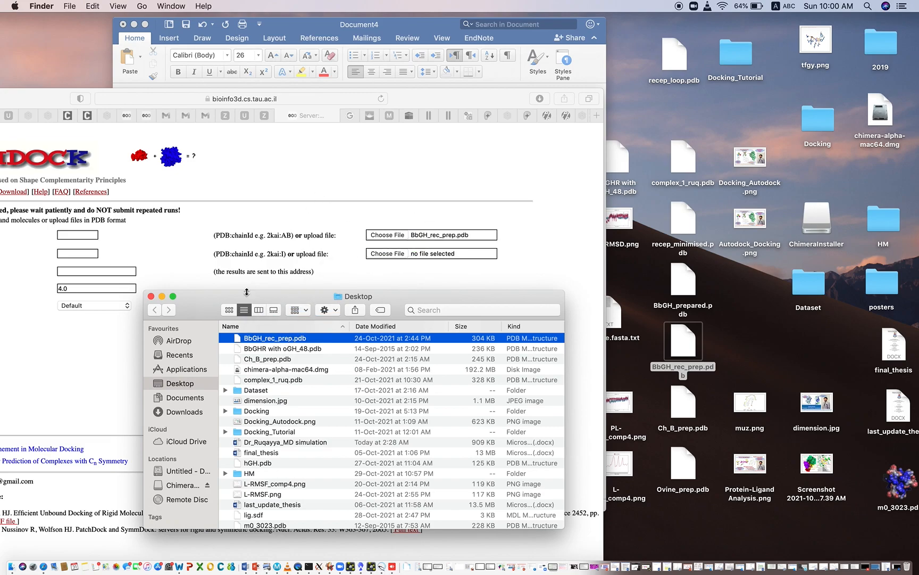
pyautogui.click(151, 296)
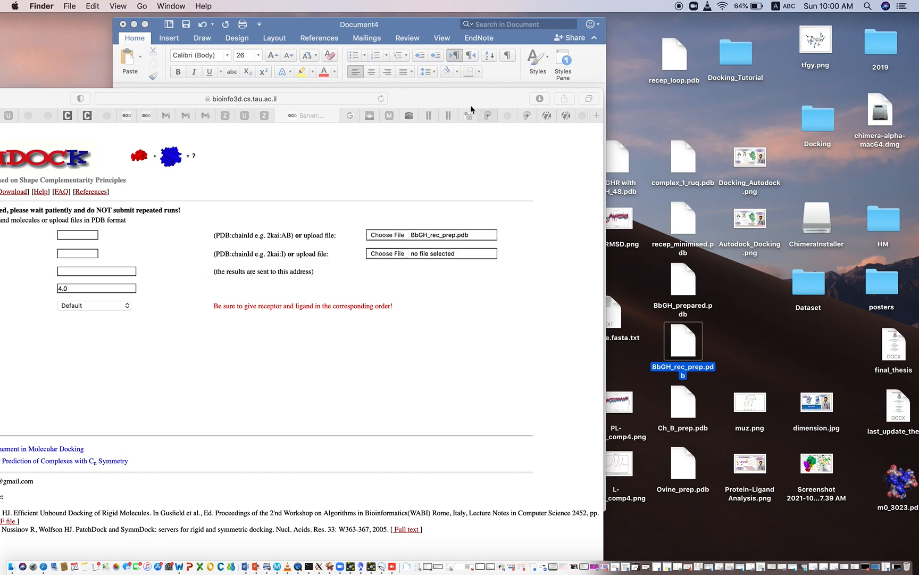
# Step: Attach BbGH_prepared.pdb from the desktop as the ligand molecule file in the PatchDock form
pyautogui.moveTo(462, 96); pyautogui.dragTo(513, 98)
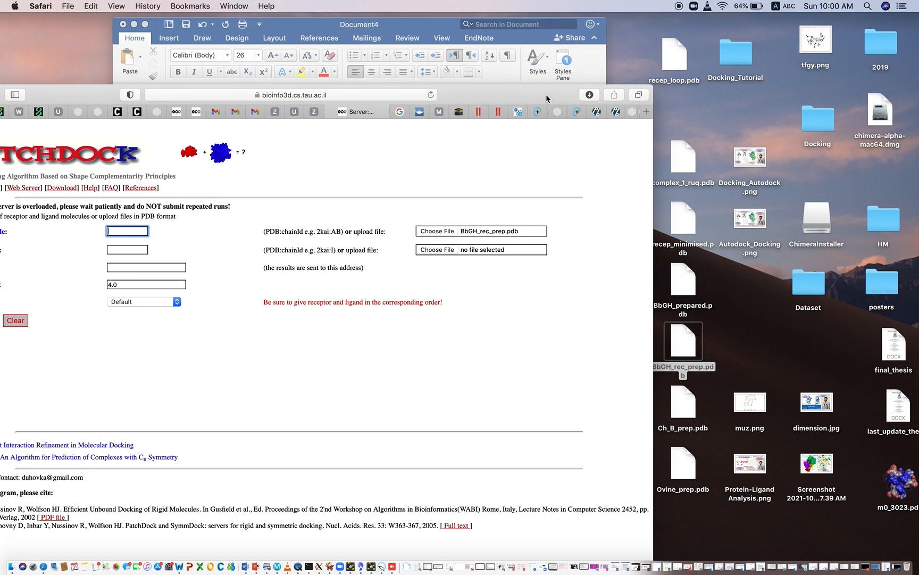
pyautogui.moveTo(547, 98); pyautogui.dragTo(471, 95)
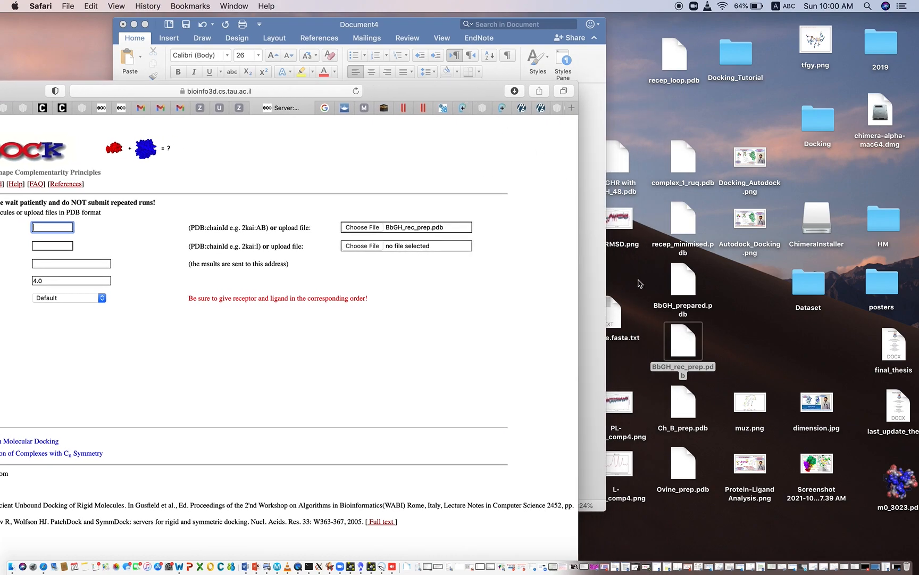
pyautogui.click(640, 283)
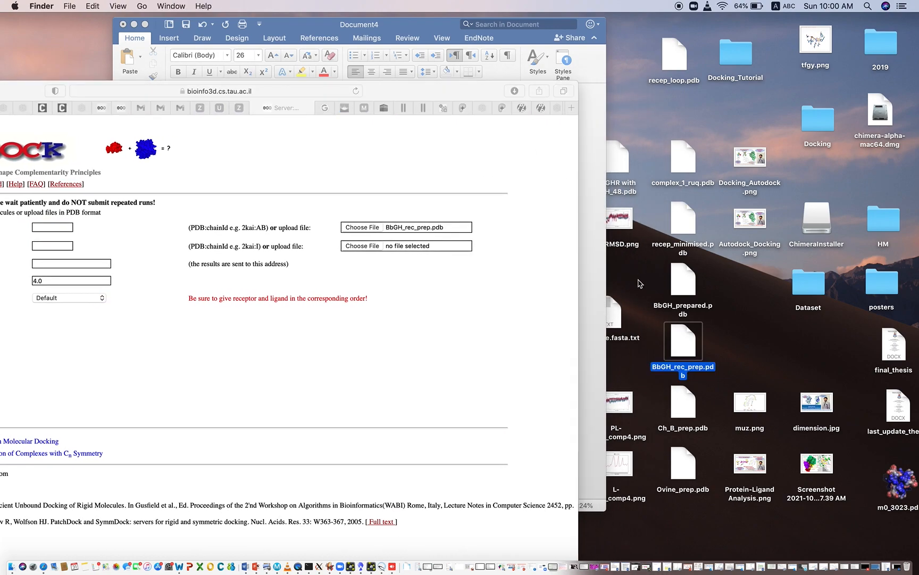
pyautogui.click(683, 290)
pyautogui.moveTo(682, 286); pyautogui.dragTo(365, 246)
pyautogui.moveTo(397, 95); pyautogui.dragTo(548, 84)
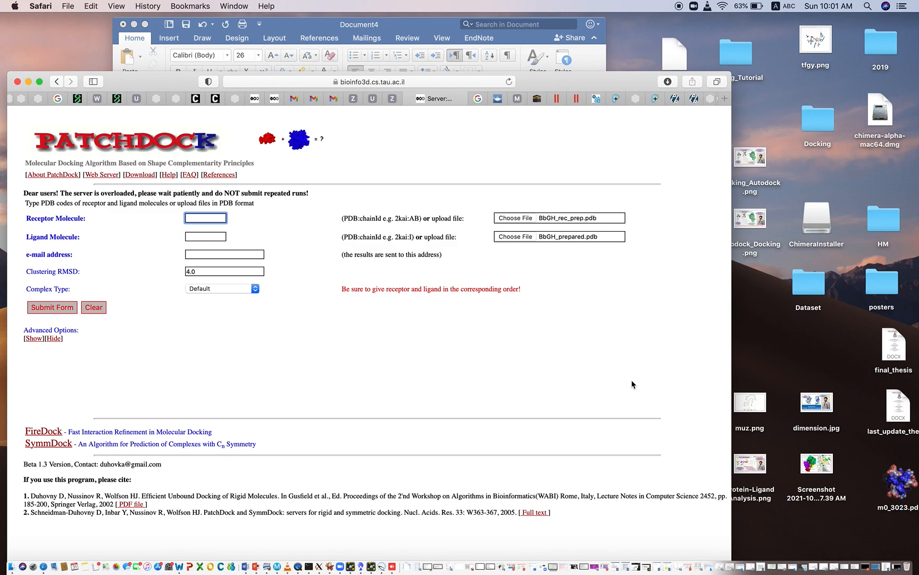
pyautogui.moveTo(571, 83); pyautogui.dragTo(609, 70)
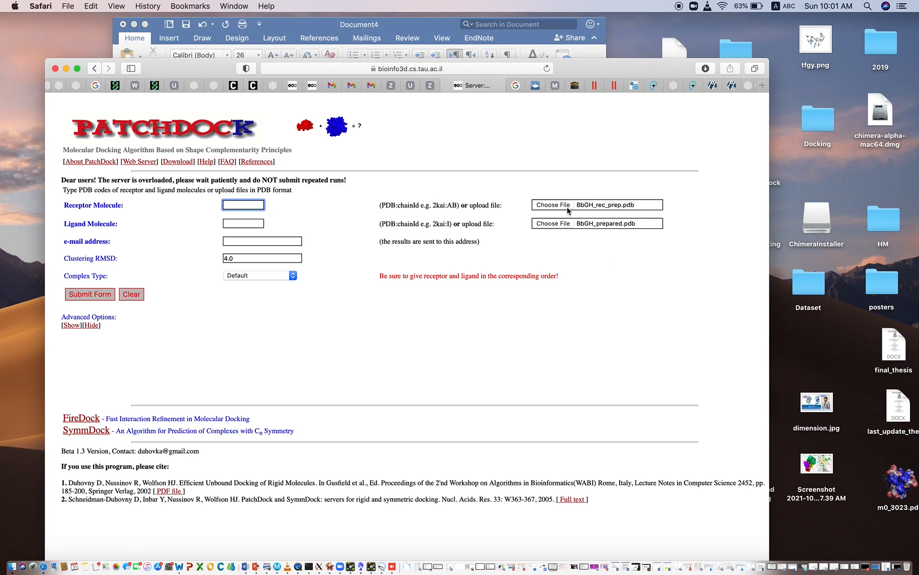
pyautogui.click(229, 241)
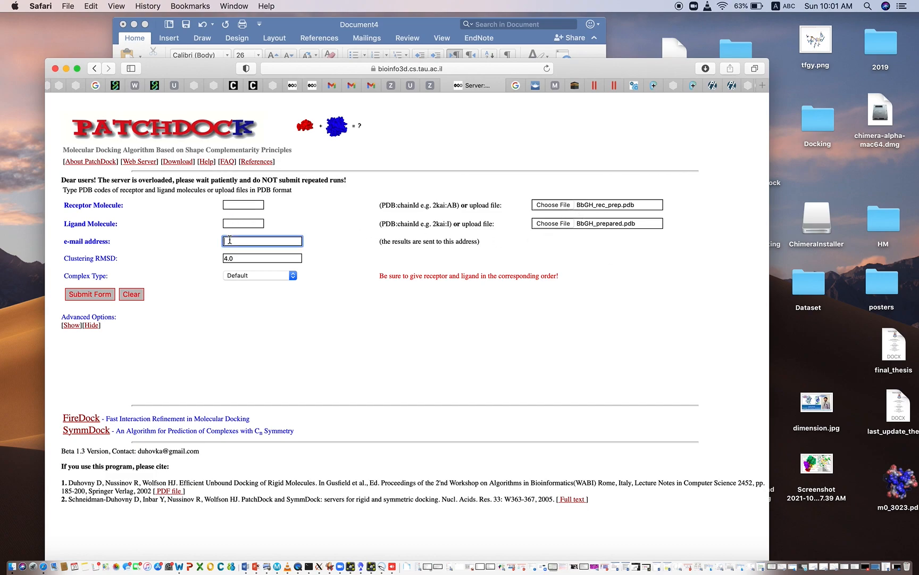
pyautogui.write('bmnb')
pyautogui.write('vbvbv')
pyautogui.moveTo(273, 242); pyautogui.dragTo(218, 242)
pyautogui.click(276, 241)
# Step: Fill in the e-mail address to which the PatchDock results are sent
pyautogui.doubleClick(277, 241)
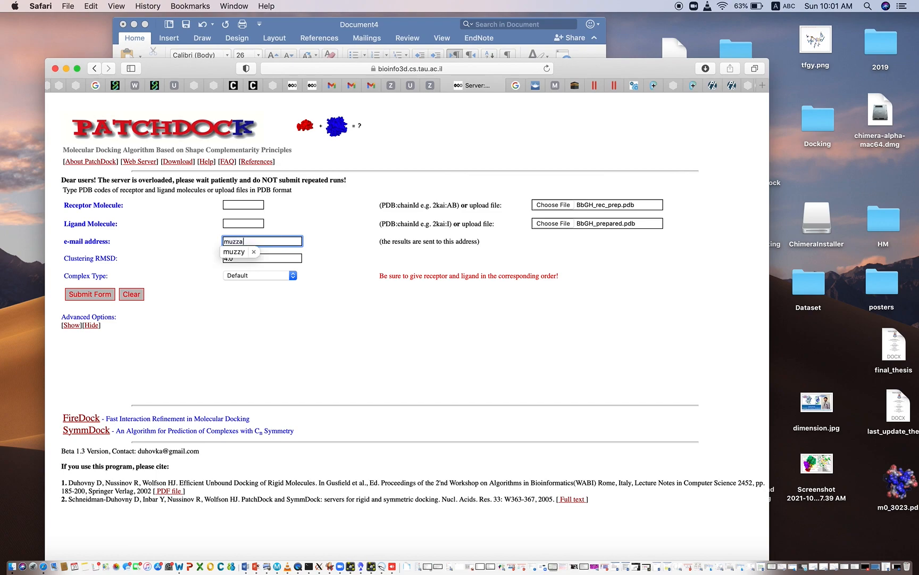
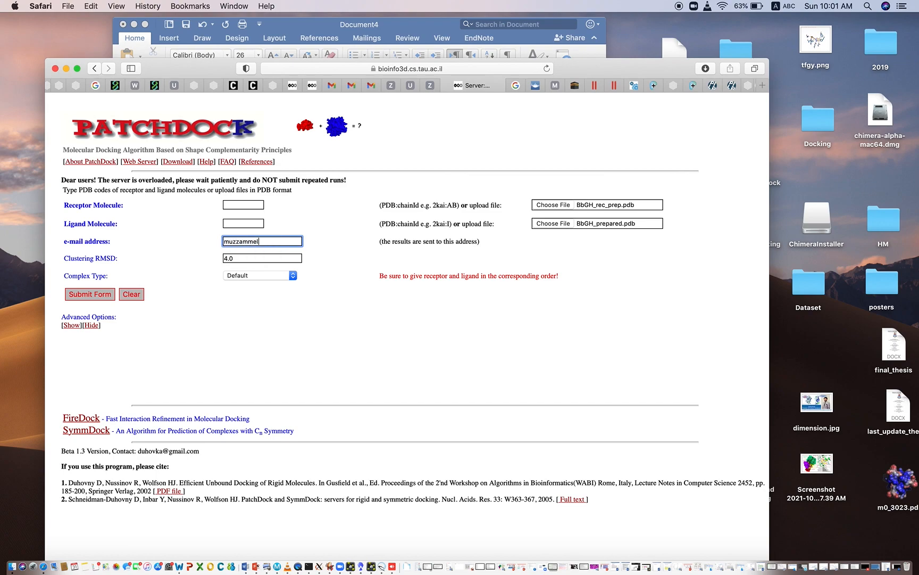
# Step: Check the Clustering RMSD field and review the Complex Type choices, keeping Default selected
pyautogui.click(244, 259)
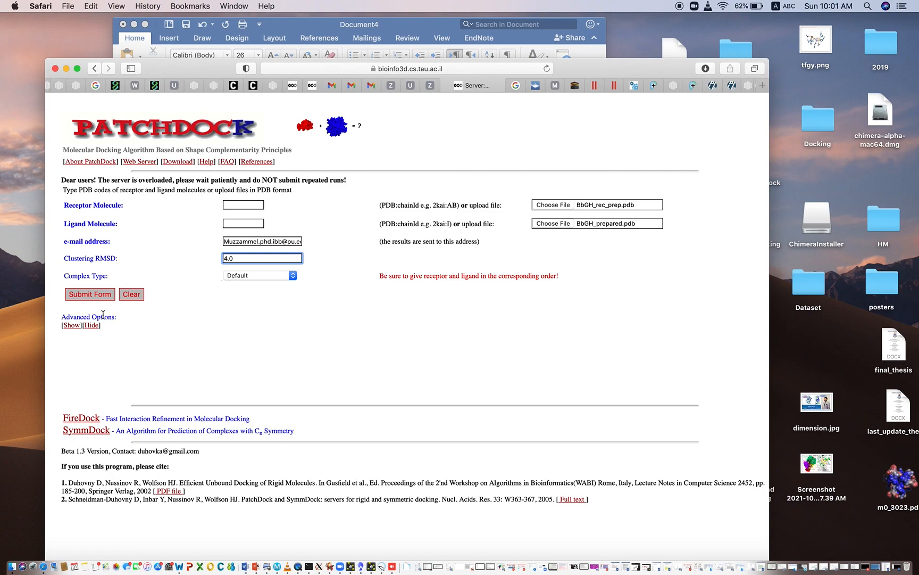
pyautogui.click(219, 321)
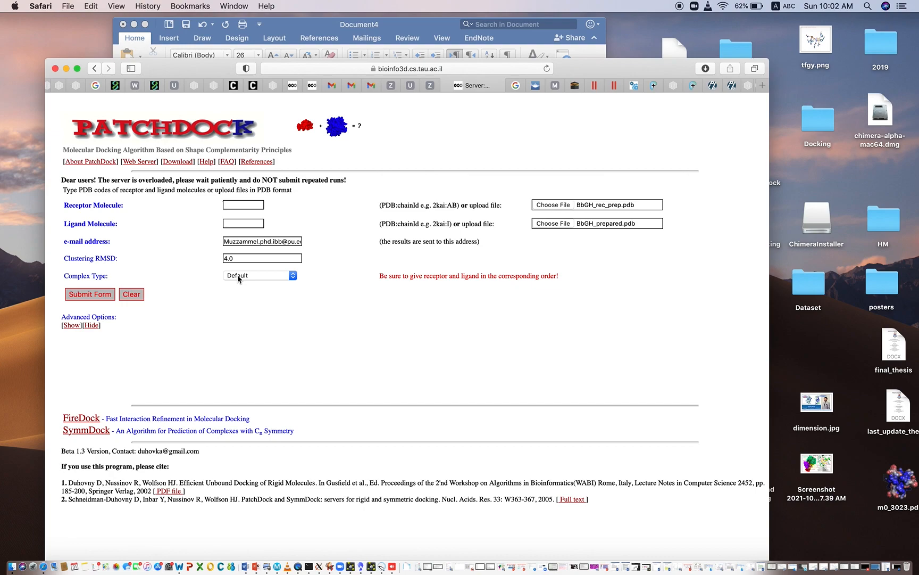
pyautogui.click(294, 278)
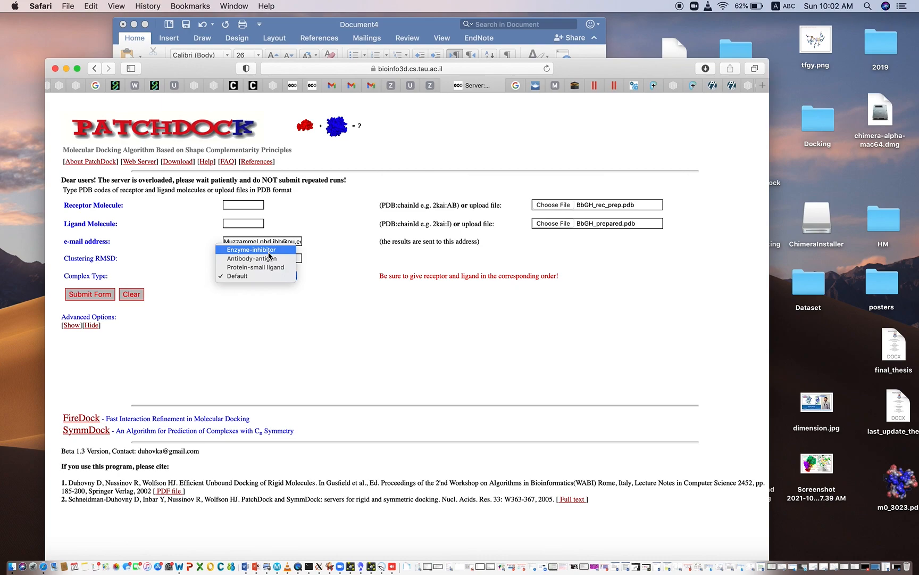
pyautogui.click(246, 277)
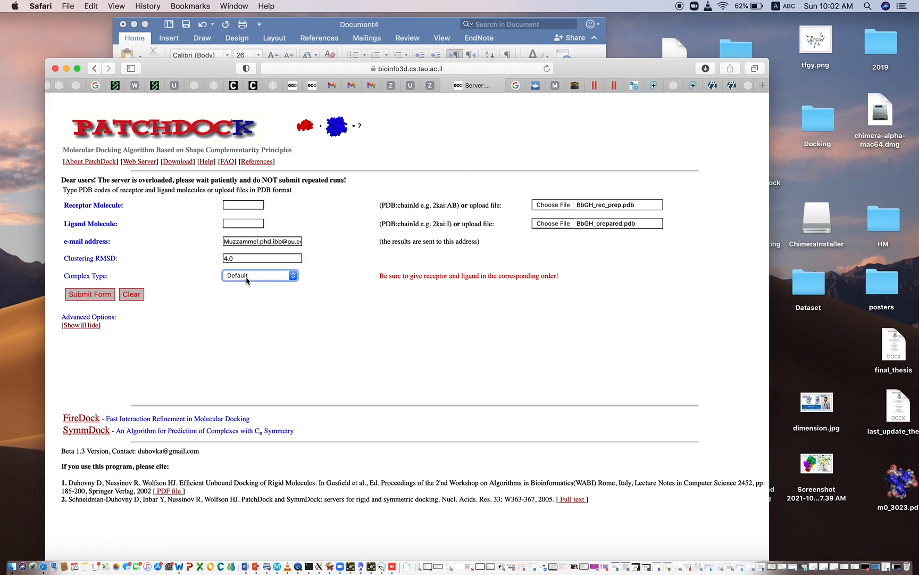
pyautogui.click(293, 277)
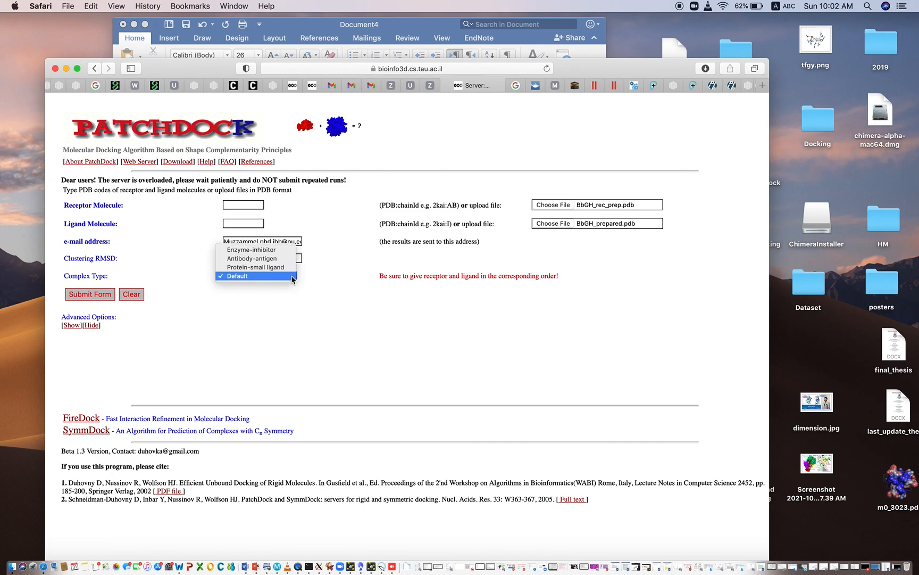
pyautogui.click(292, 277)
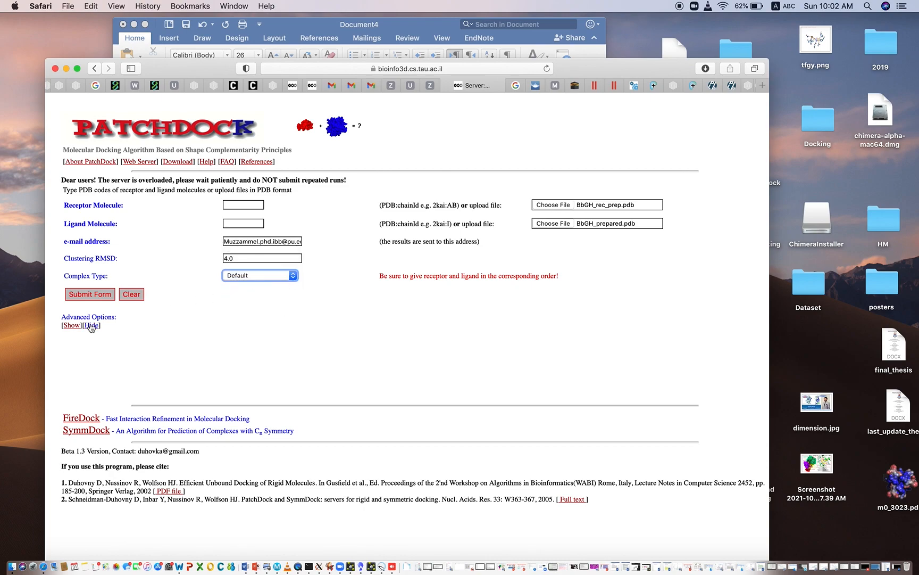
# Step: Show PatchDock's advanced options for uploading receptor and ligand binding site files and distance constraints
pyautogui.click(70, 325)
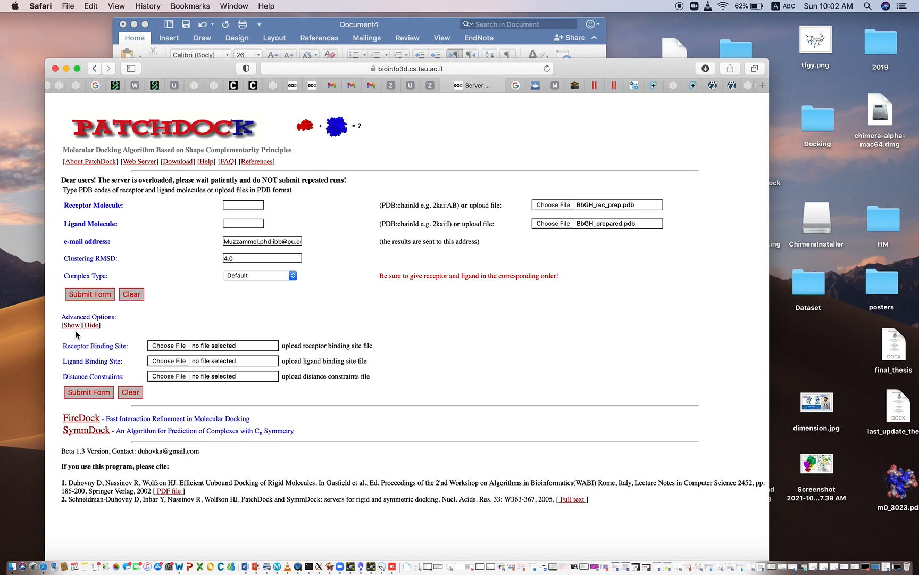
pyautogui.click(70, 327)
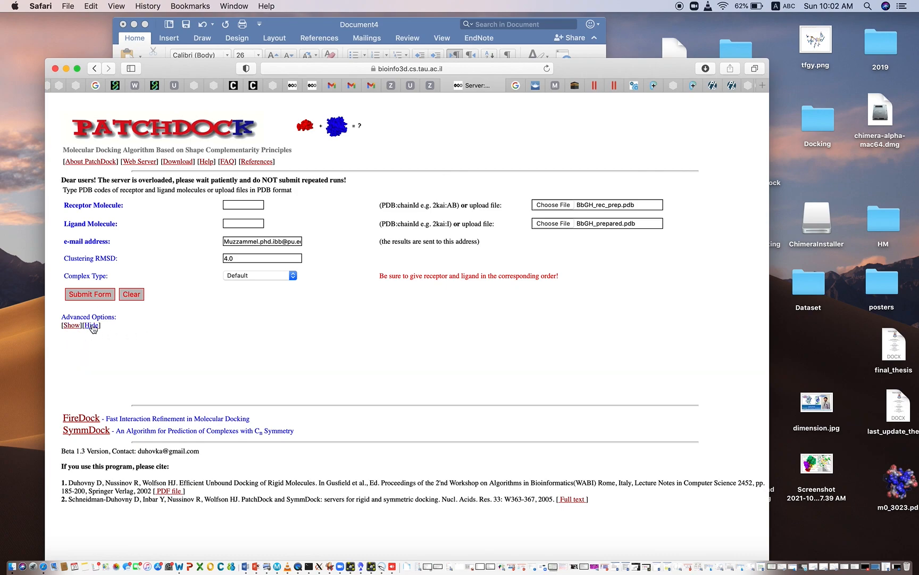
pyautogui.click(70, 326)
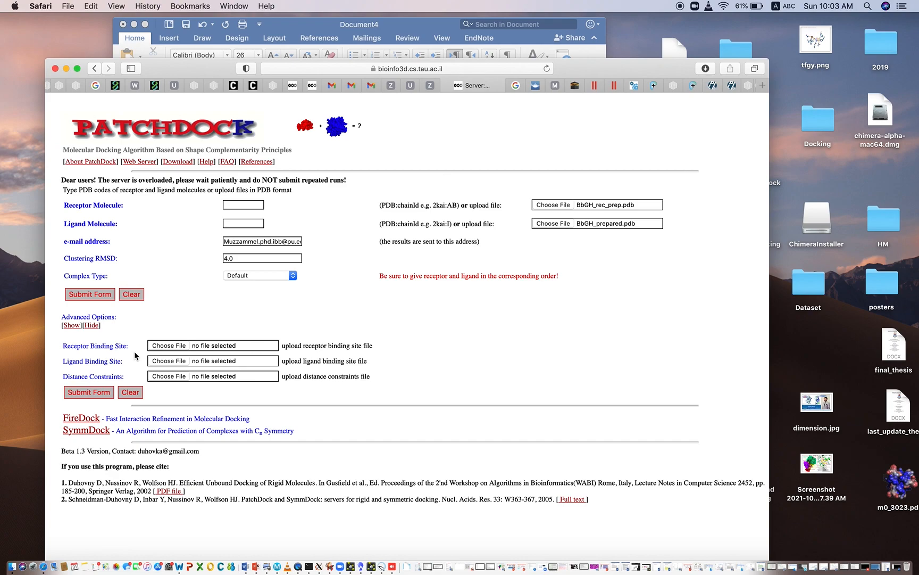
# Step: Open the BSpred binding site prediction page and look over its sequence input form
pyautogui.click(392, 85)
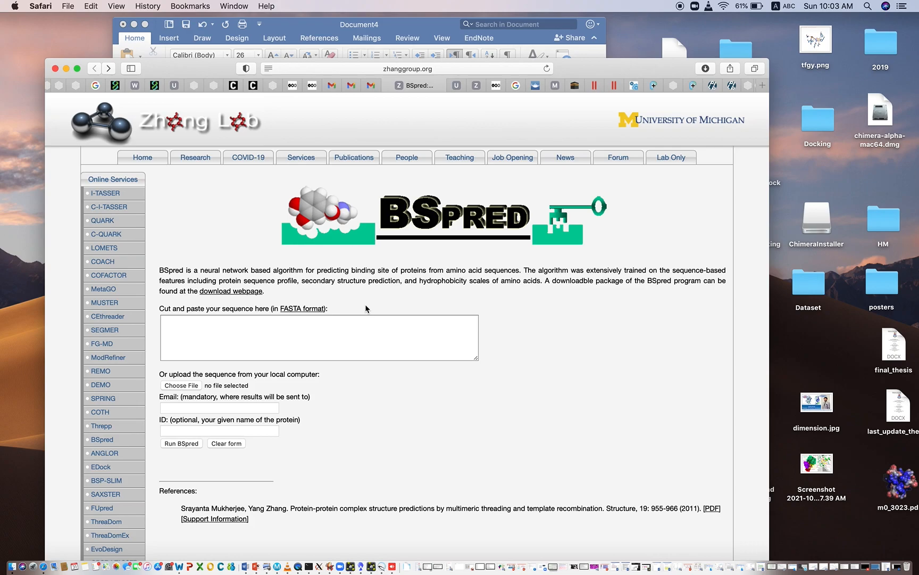
pyautogui.scroll(-3, 365, 304)
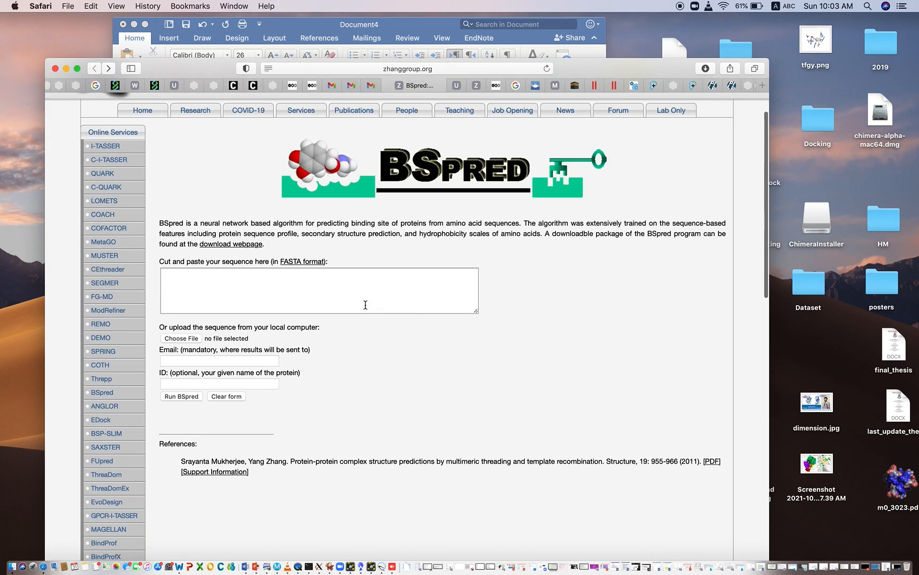
pyautogui.rightClick(329, 277)
pyautogui.click(335, 417)
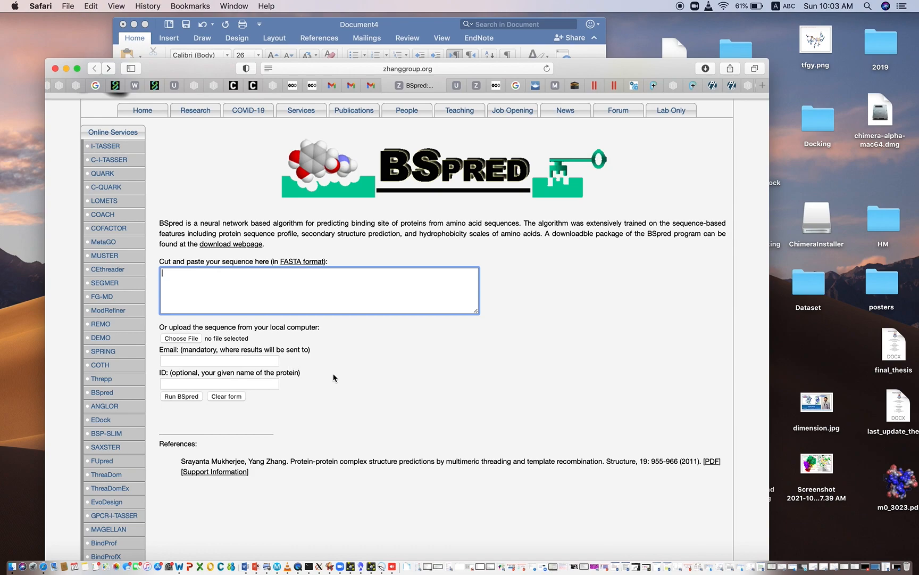
# Step: Open the CASTp page and examine the 2WAS structure with its pocket and the listed pocket residues
pyautogui.click(459, 86)
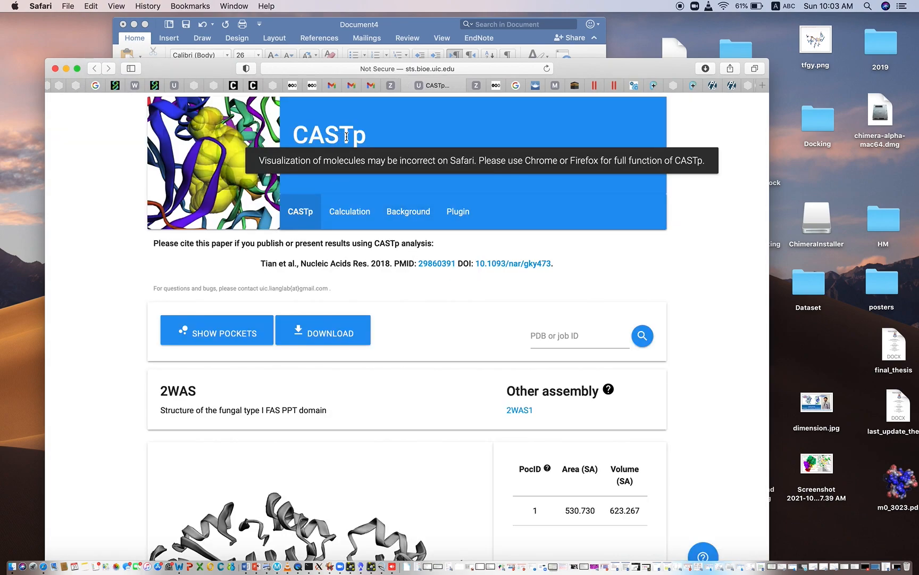
pyautogui.scroll(-2, 124, 253)
pyautogui.scroll(2, 124, 254)
pyautogui.scroll(-2, 102, 319)
pyautogui.scroll(-10, 102, 318)
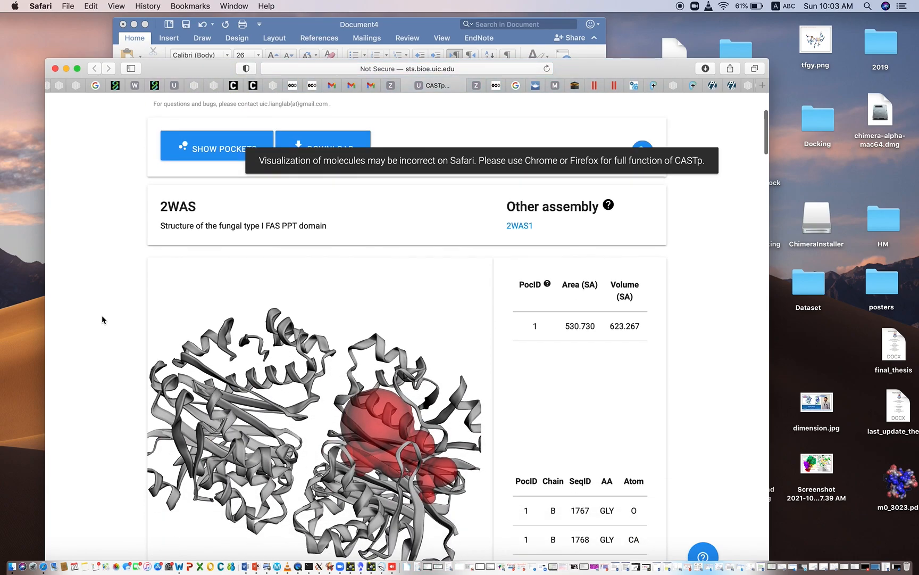
pyautogui.moveTo(356, 217); pyautogui.dragTo(365, 197)
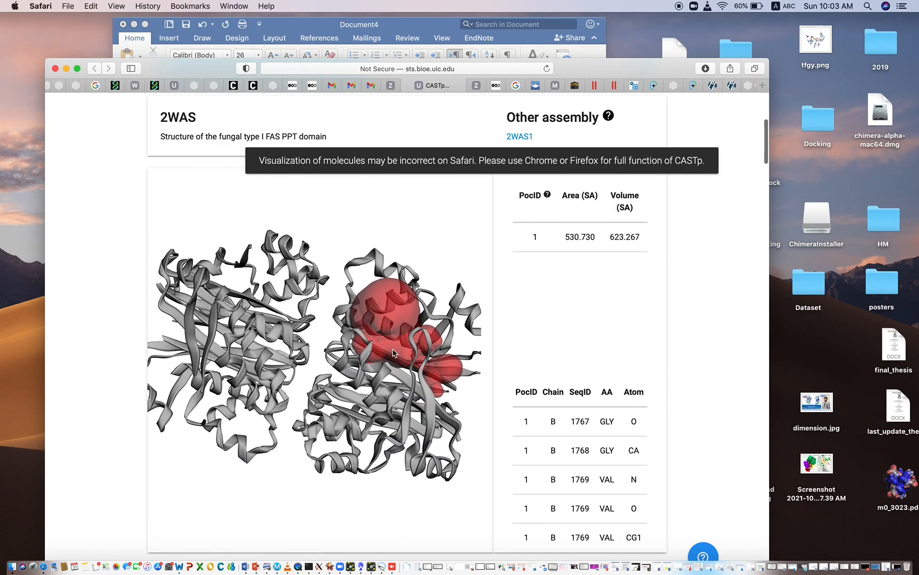
# Step: Rotate the 2WAS model, then review its pocket residue list, chain sequences and the Features table of binding sites
pyautogui.moveTo(445, 256); pyautogui.dragTo(424, 248)
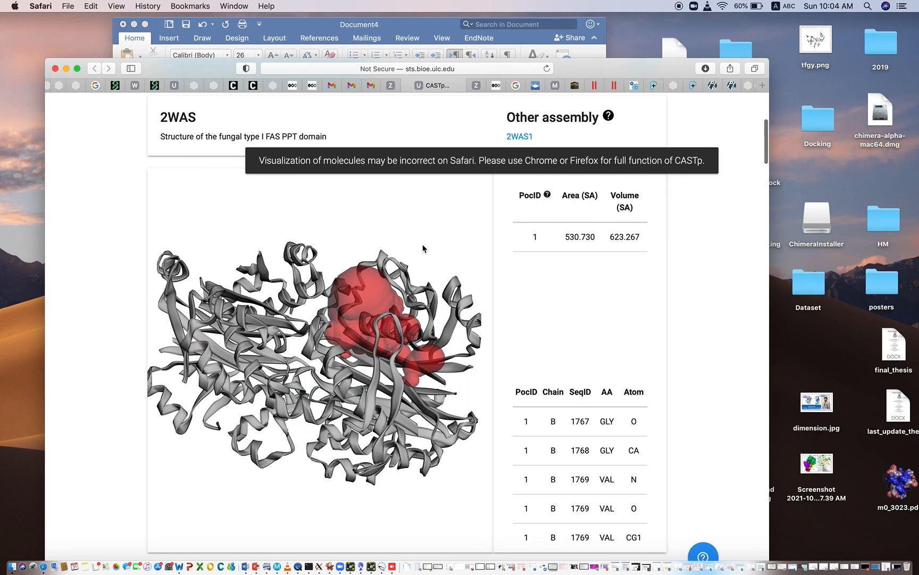
pyautogui.scroll(-3, 549, 333)
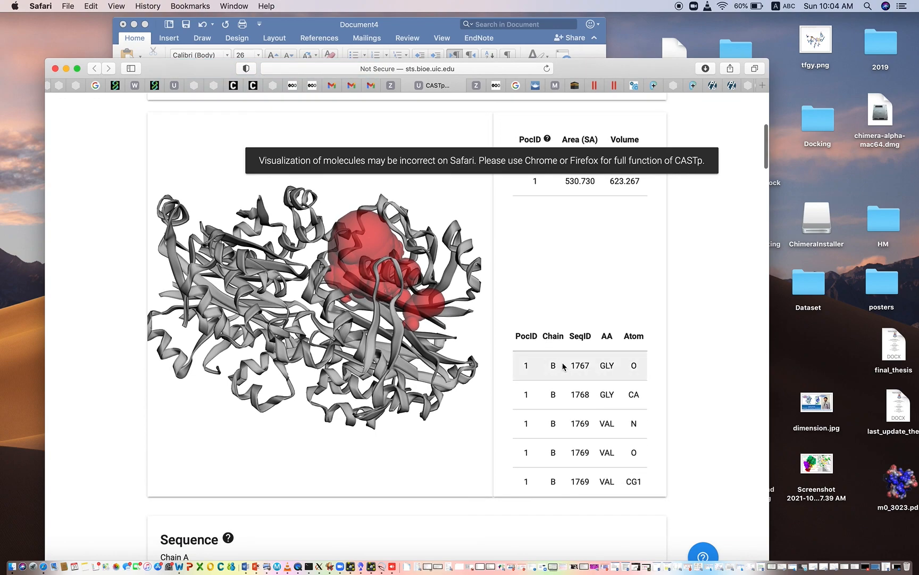
pyautogui.scroll(-2, 569, 394)
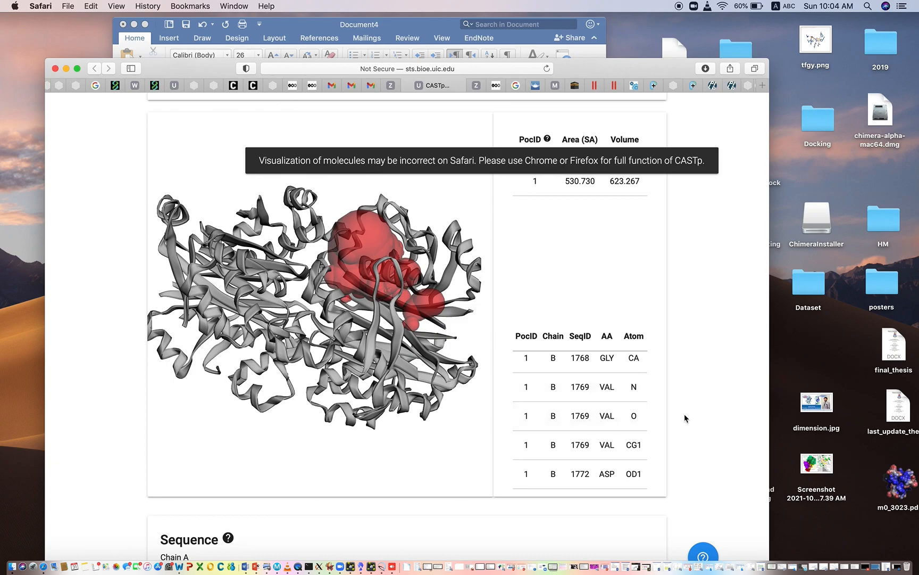
pyautogui.scroll(-3, 532, 388)
pyautogui.scroll(-6, 444, 438)
pyautogui.scroll(-5, 444, 438)
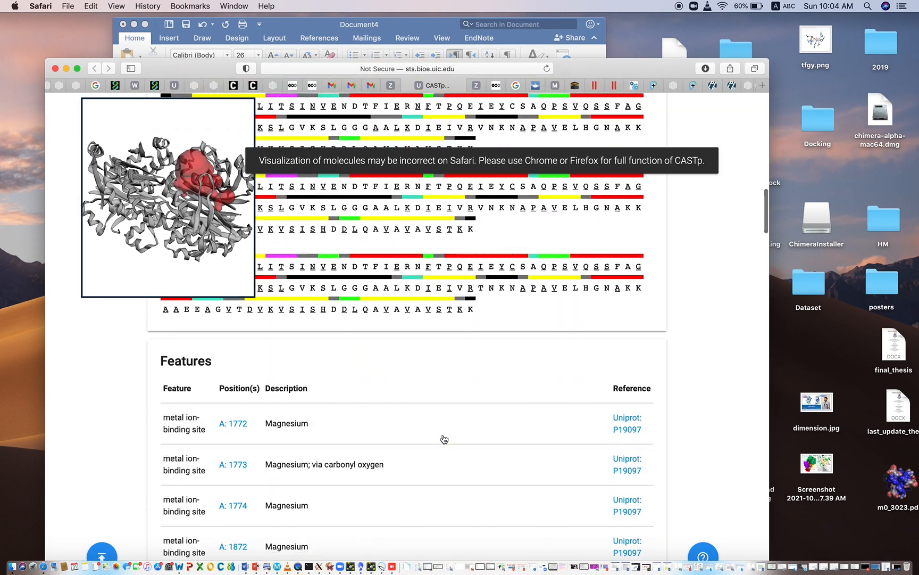
# Step: Return to the 2WAS structure viewer and rotate the protein to inspect the red pocket from several angles
pyautogui.scroll(10, 444, 438)
pyautogui.scroll(15, 444, 438)
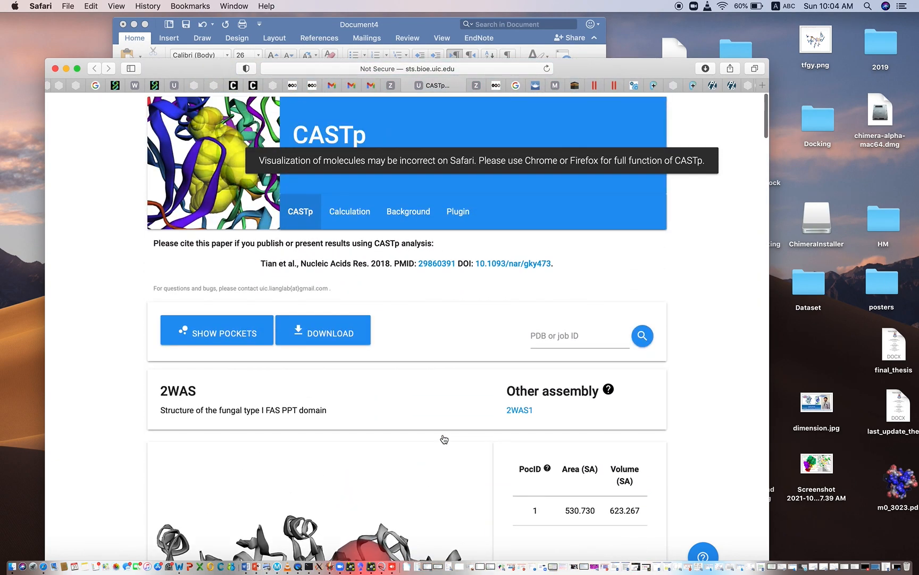
pyautogui.scroll(-4, 392, 376)
pyautogui.moveTo(326, 273); pyautogui.dragTo(338, 302)
pyautogui.scroll(-3, 110, 339)
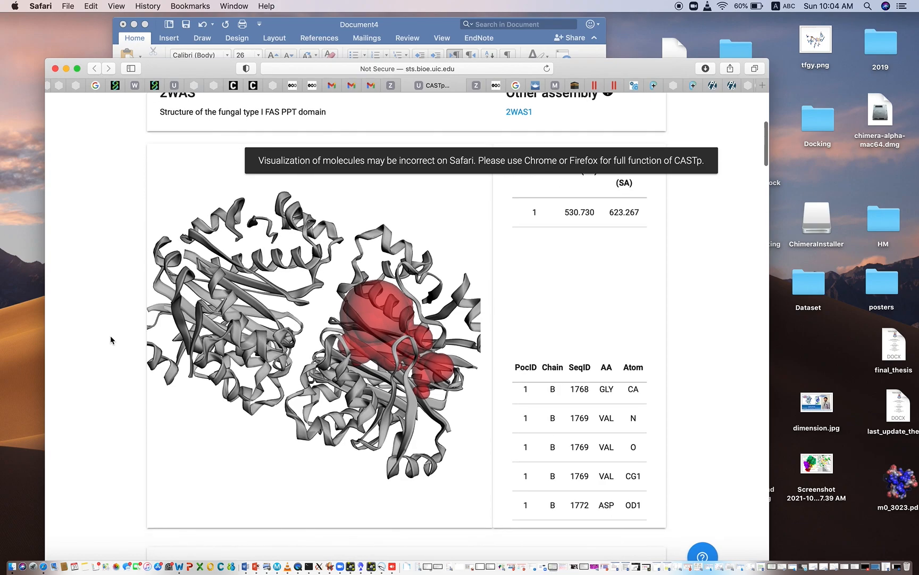
pyautogui.moveTo(431, 218); pyautogui.dragTo(436, 246)
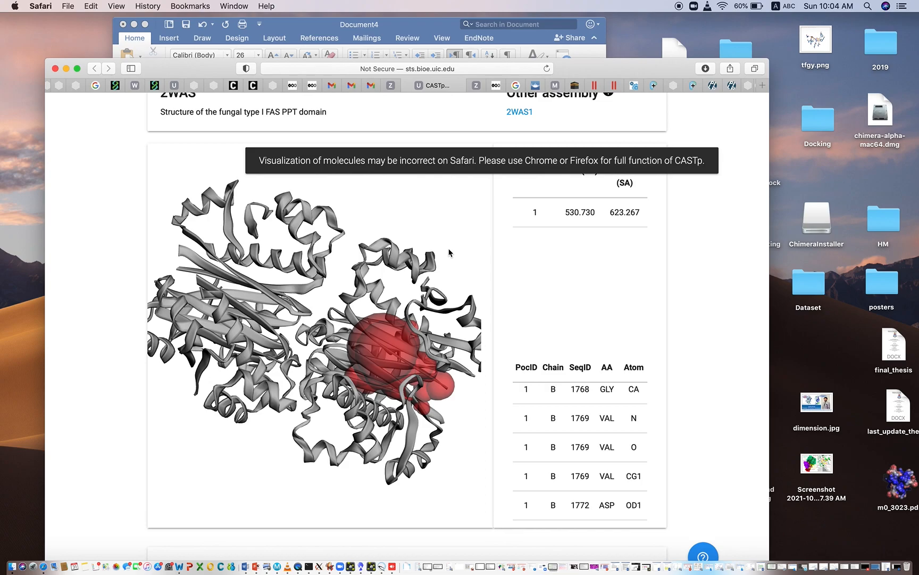
pyautogui.moveTo(449, 252)
pyautogui.mouseDown()
pyautogui.moveTo(435, 218)
pyautogui.moveTo(455, 285)
pyautogui.moveTo(447, 245)
pyautogui.mouseUp()
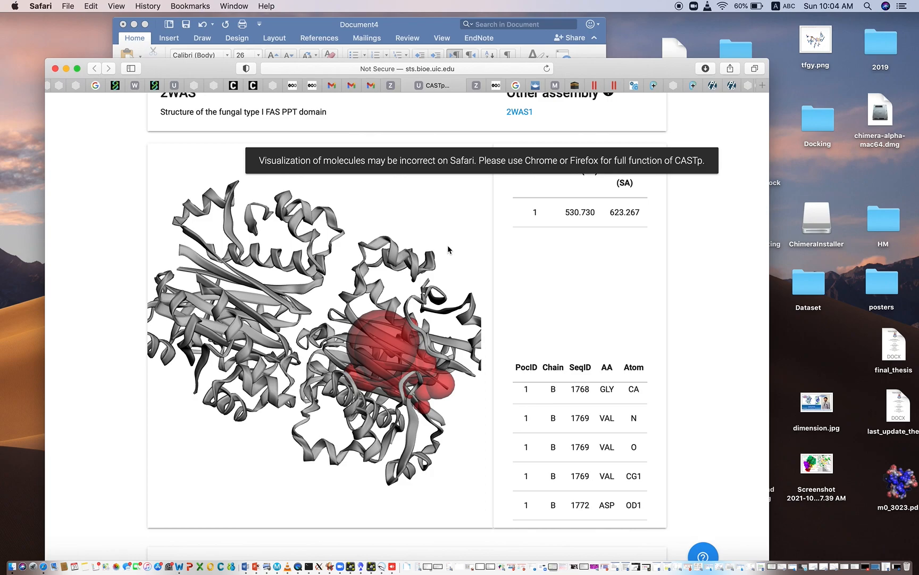
pyautogui.moveTo(447, 256)
pyautogui.mouseDown()
pyautogui.moveTo(444, 206)
pyautogui.moveTo(446, 274)
pyautogui.moveTo(448, 250)
pyautogui.mouseUp()
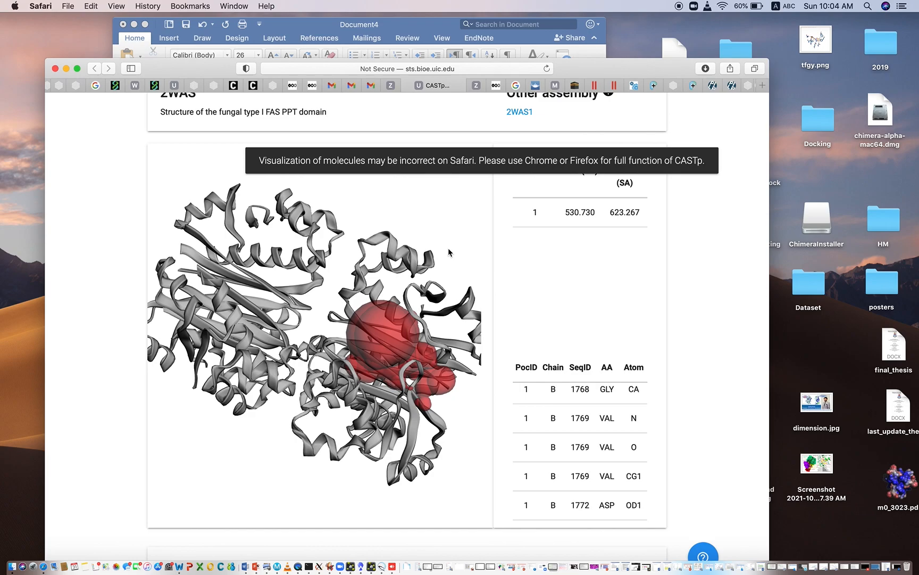
# Step: Open the COACH protein-ligand binding site prediction page and look over its description, structure or sequence input, file upload, email and ID fields
pyautogui.click(476, 86)
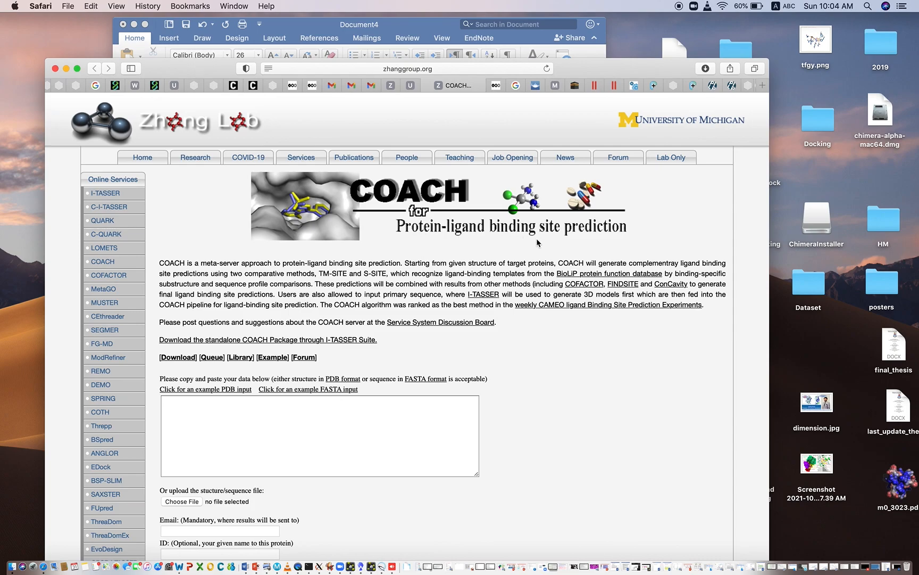
pyautogui.scroll(-5, 535, 369)
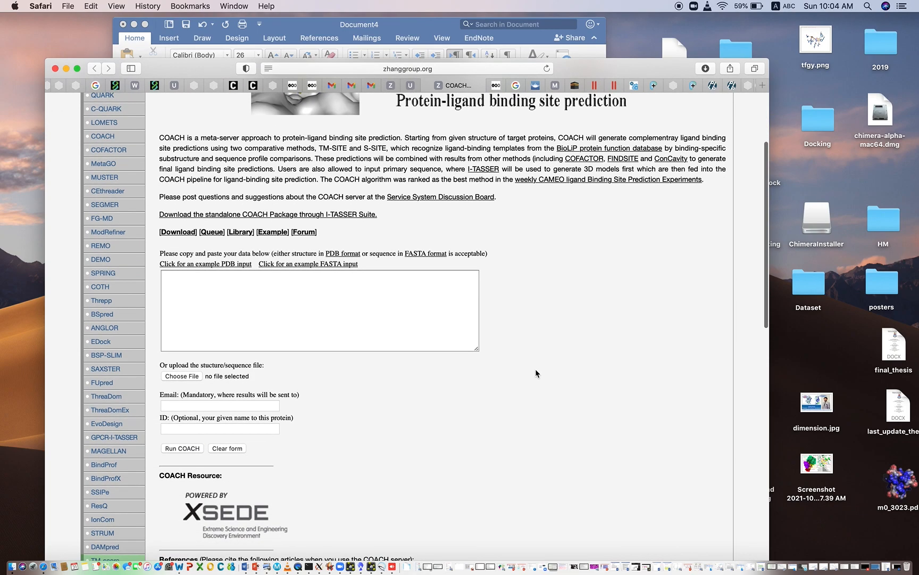
pyautogui.scroll(5, 386, 392)
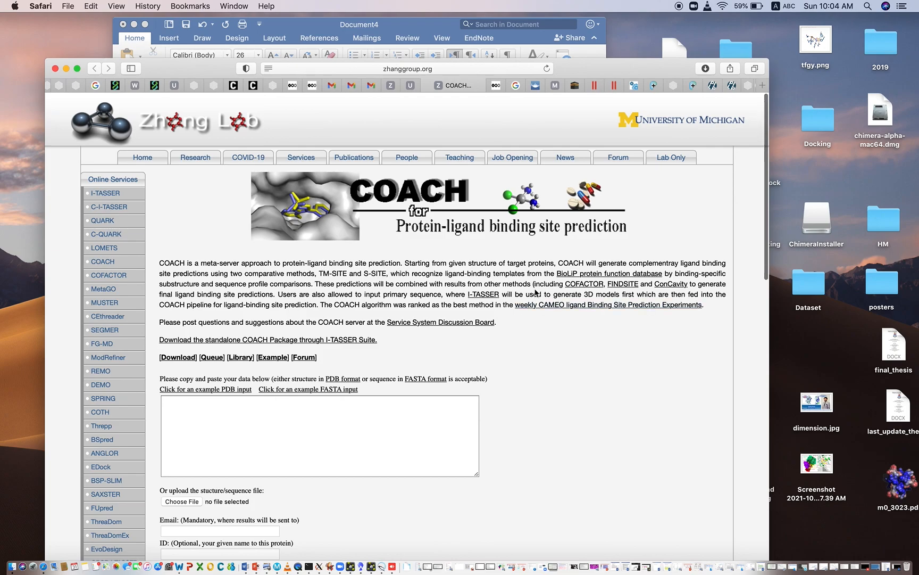
pyautogui.scroll(-2, 538, 398)
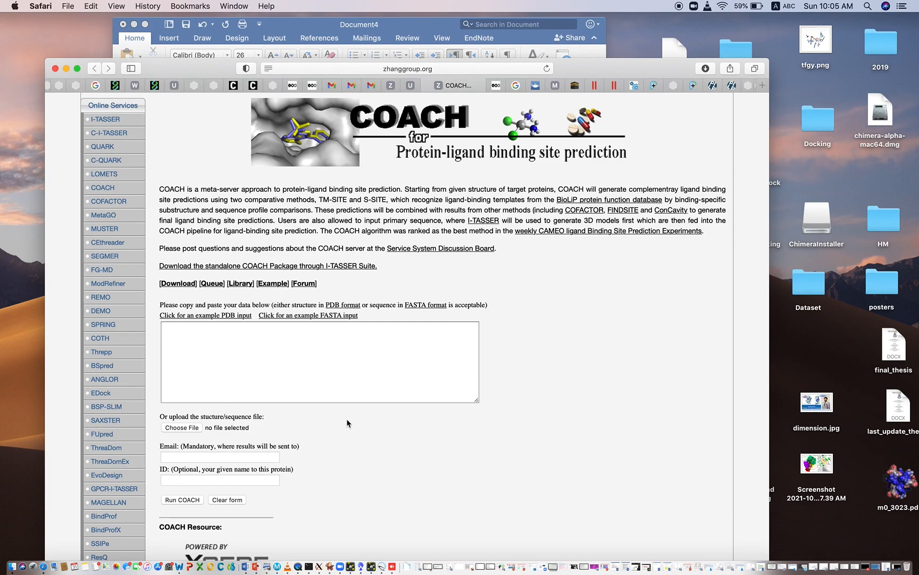
pyautogui.scroll(-4, 361, 431)
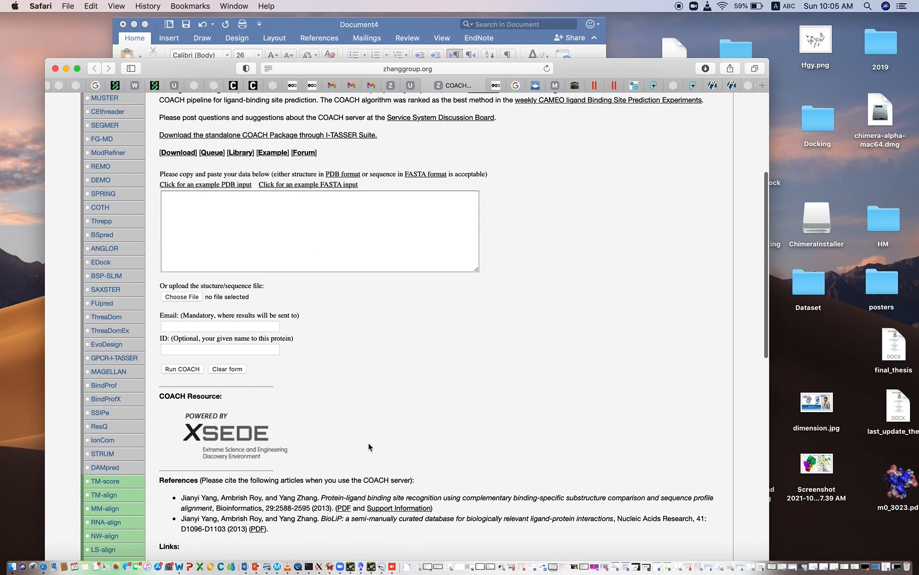
pyautogui.scroll(3, 265, 297)
pyautogui.scroll(-2, 264, 295)
pyautogui.click(209, 334)
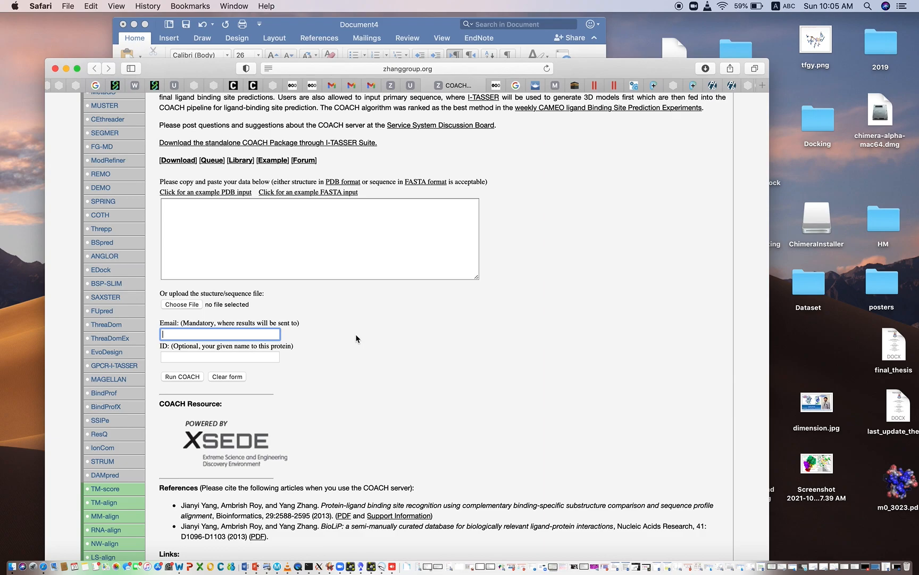
pyautogui.scroll(5, 357, 338)
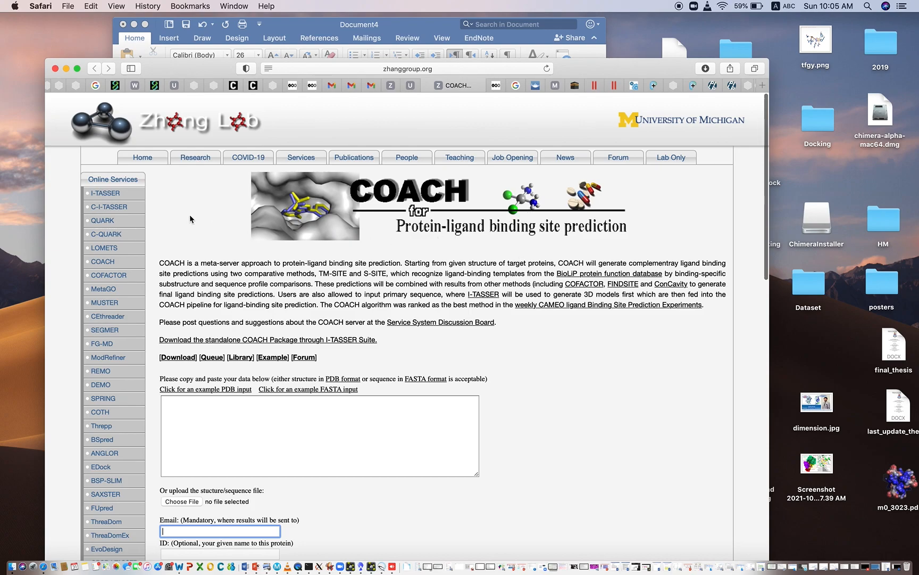
pyautogui.scroll(-3, 262, 248)
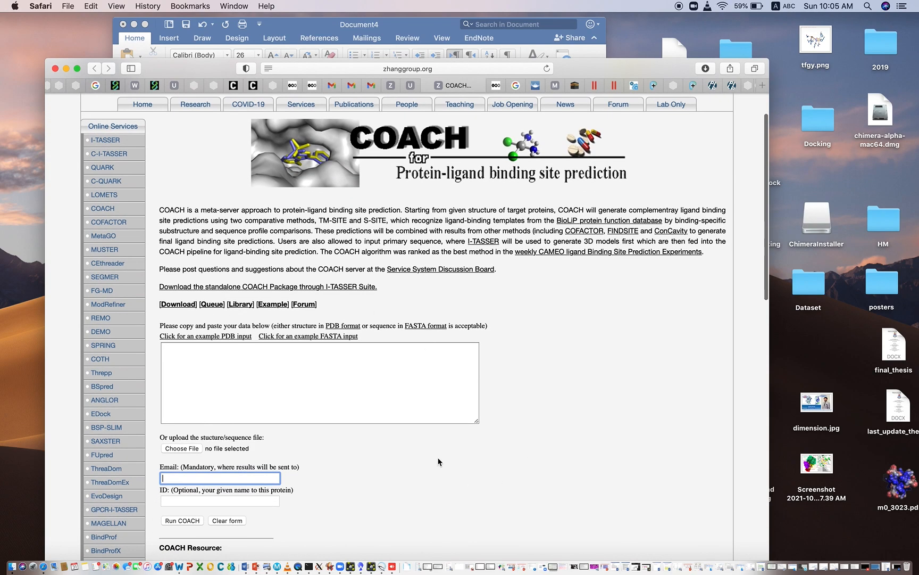
pyautogui.scroll(-2, 437, 461)
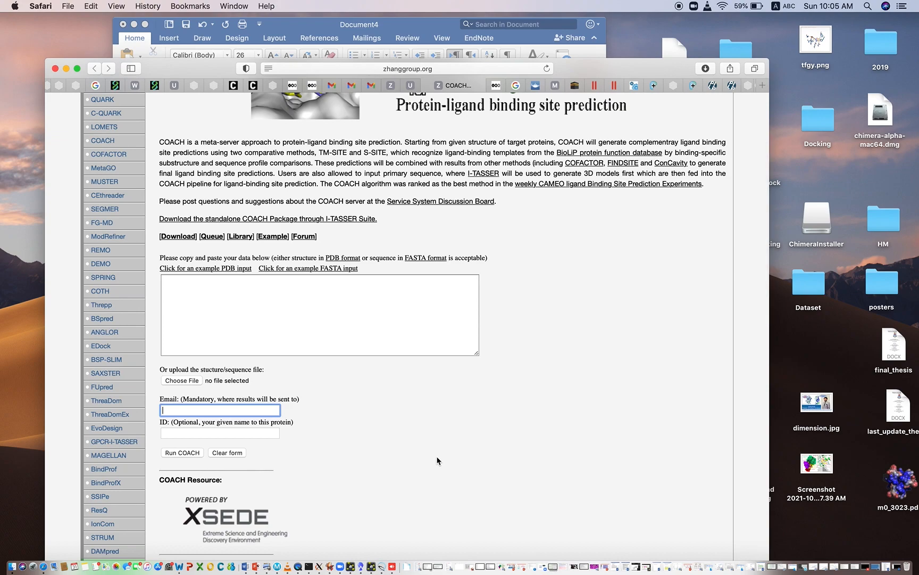
pyautogui.scroll(5, 469, 363)
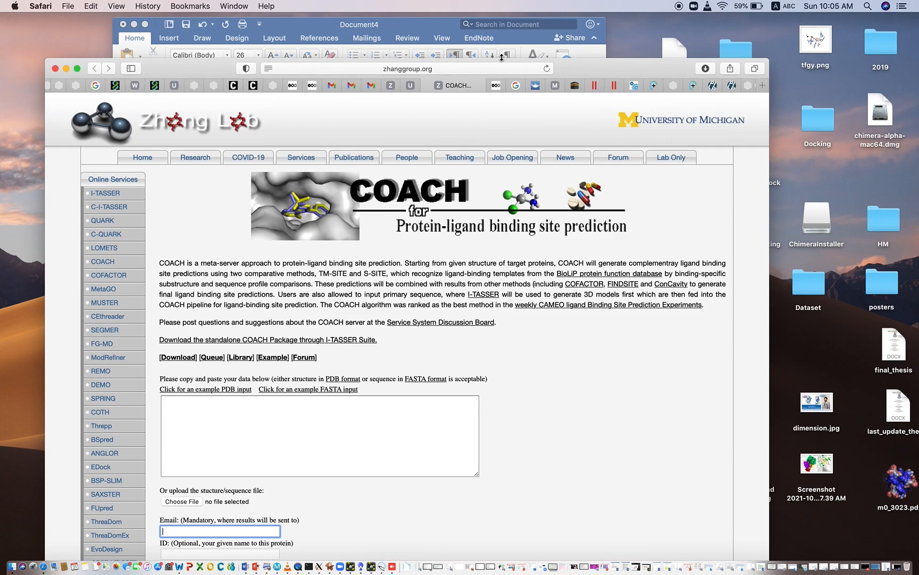
# Step: Return to the PatchDock form and submit the docking job with BbGH_rec_prep.pdb and BbGH_prepared.pdb, leaving the binding site and constraint files empty
pyautogui.click(496, 85)
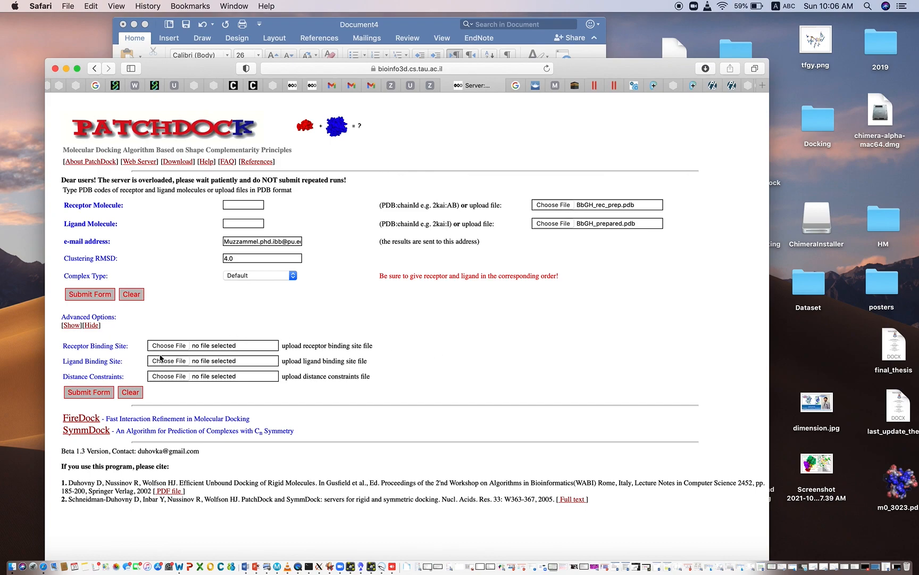
pyautogui.click(89, 392)
pyautogui.click(430, 86)
pyautogui.click(497, 85)
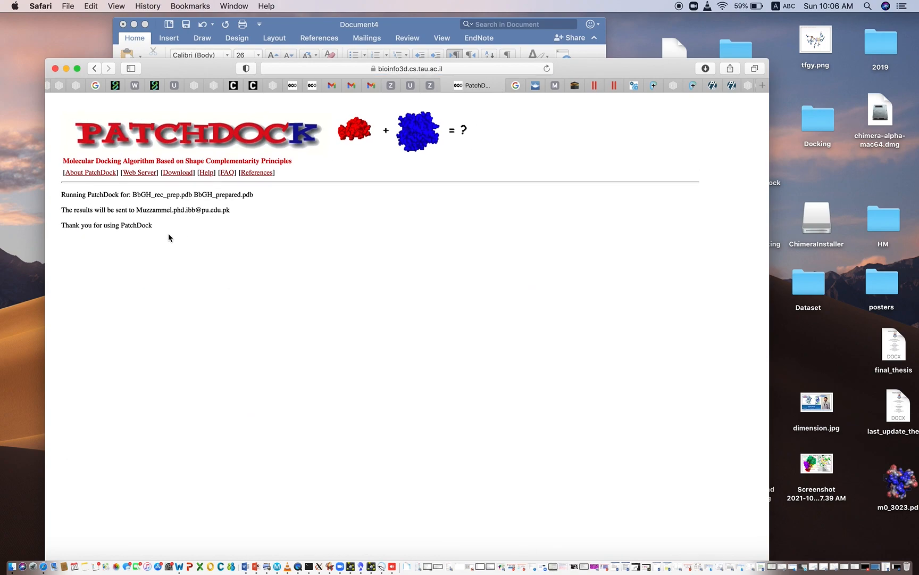
# Step: Read the PatchDock submission page, checking the two molecule files and the address the results are sent to
pyautogui.moveTo(62, 195); pyautogui.dragTo(261, 195)
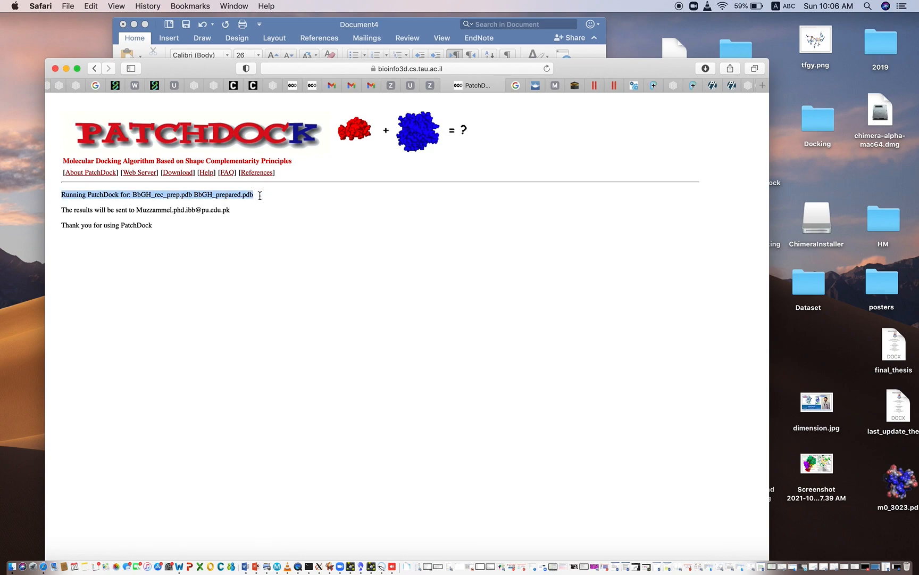
pyautogui.moveTo(62, 210); pyautogui.dragTo(227, 216)
pyautogui.click(186, 254)
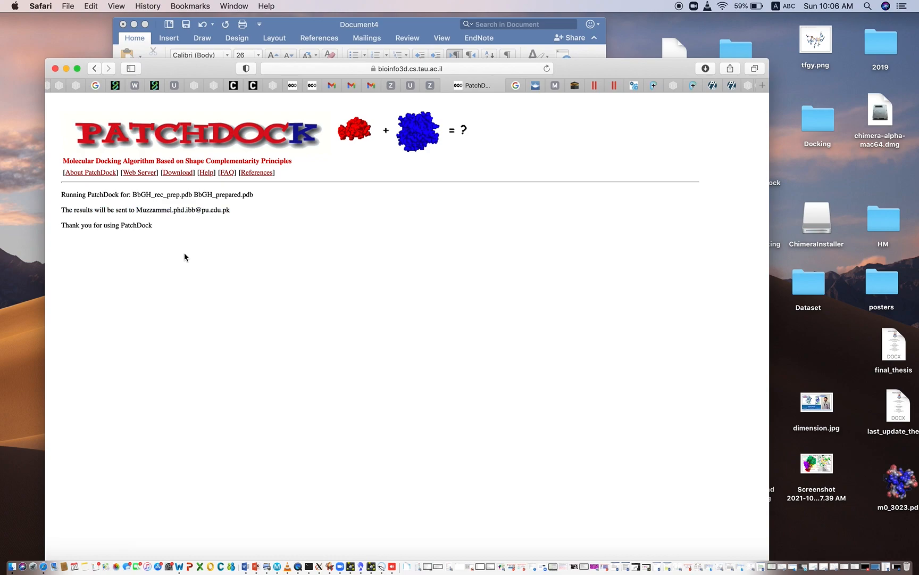
pyautogui.moveTo(61, 227); pyautogui.dragTo(149, 232)
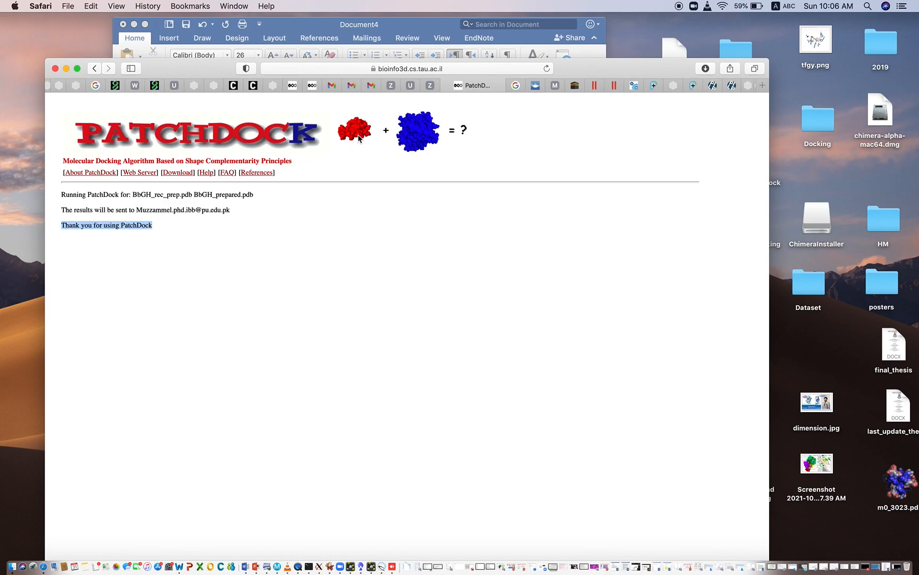
# Step: Open the PatchDock results email in Gmail and follow its link to the docking solutions page
pyautogui.click(352, 87)
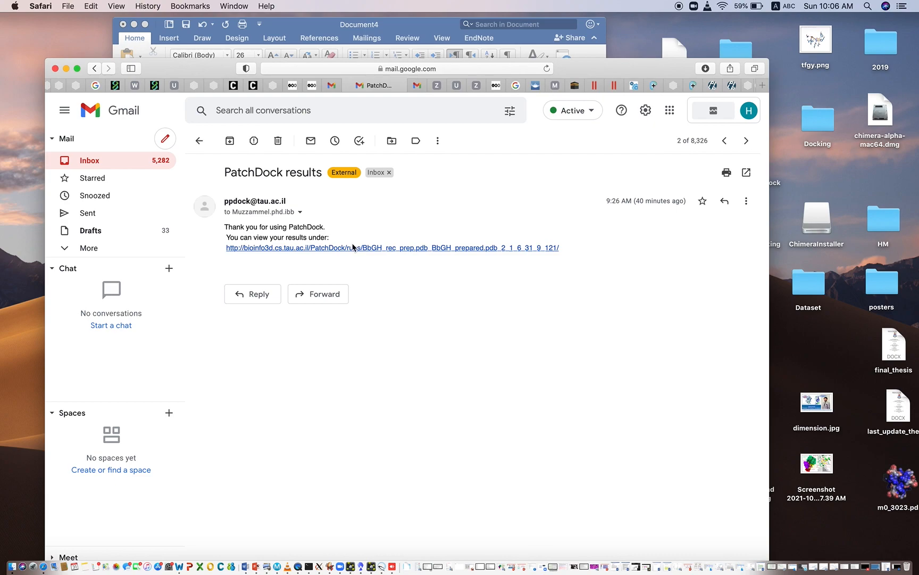
pyautogui.moveTo(224, 171); pyautogui.dragTo(345, 185)
pyautogui.click(383, 248)
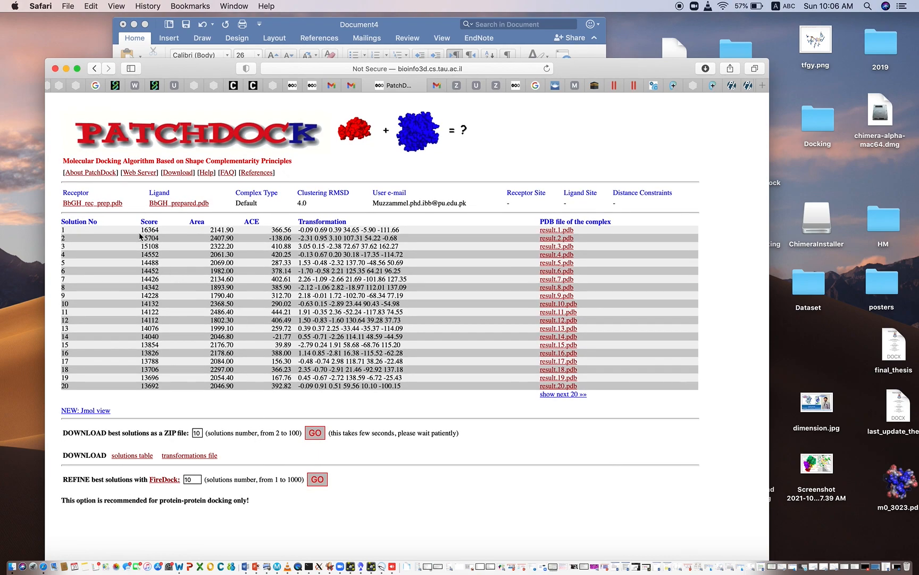
# Step: Examine the score, area, ACE and transformation values of the top-ranked docking solutions
pyautogui.moveTo(141, 228); pyautogui.dragTo(159, 228)
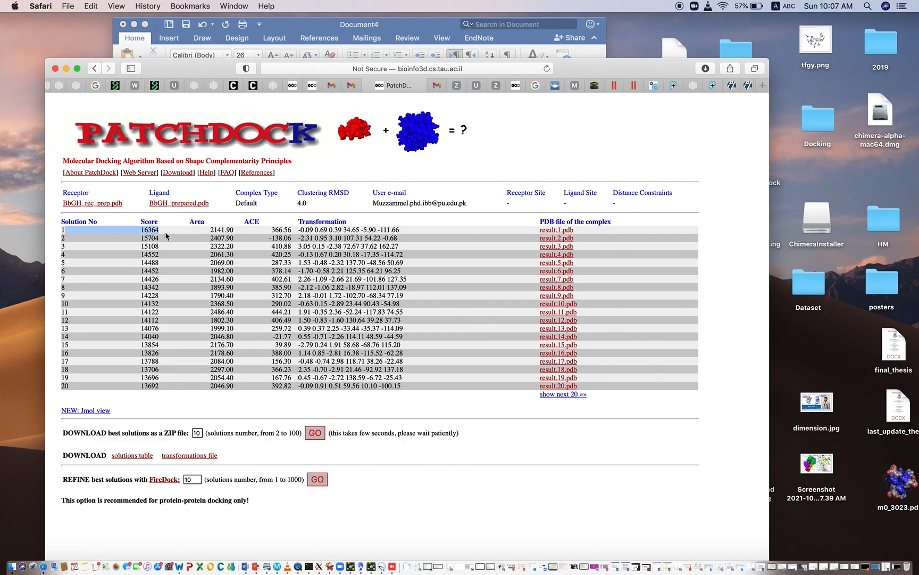
pyautogui.click(220, 231)
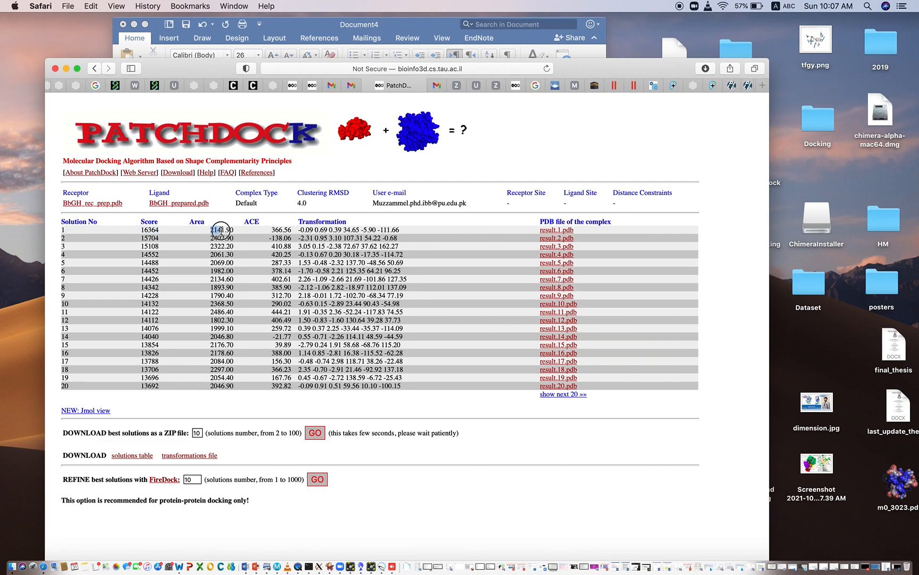
pyautogui.moveTo(219, 230); pyautogui.dragTo(234, 238)
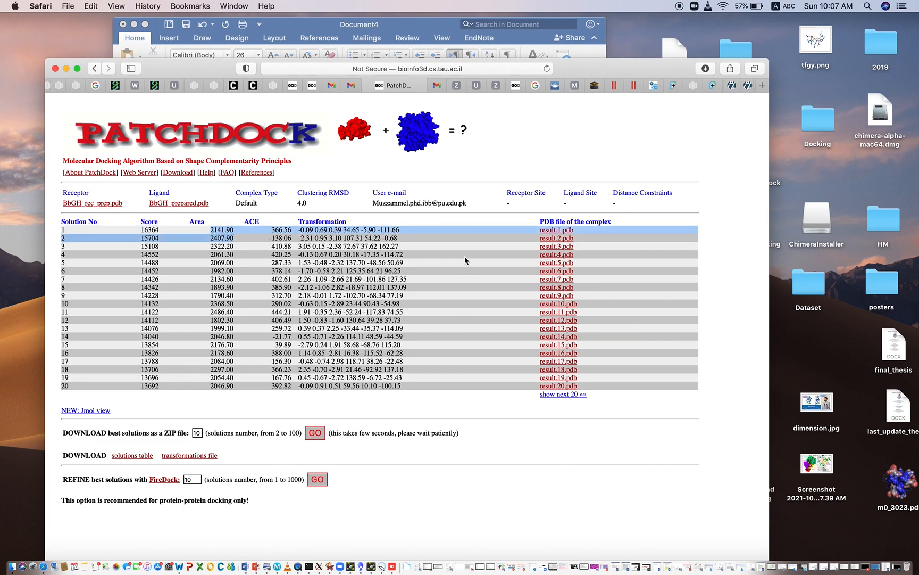
pyautogui.click(485, 283)
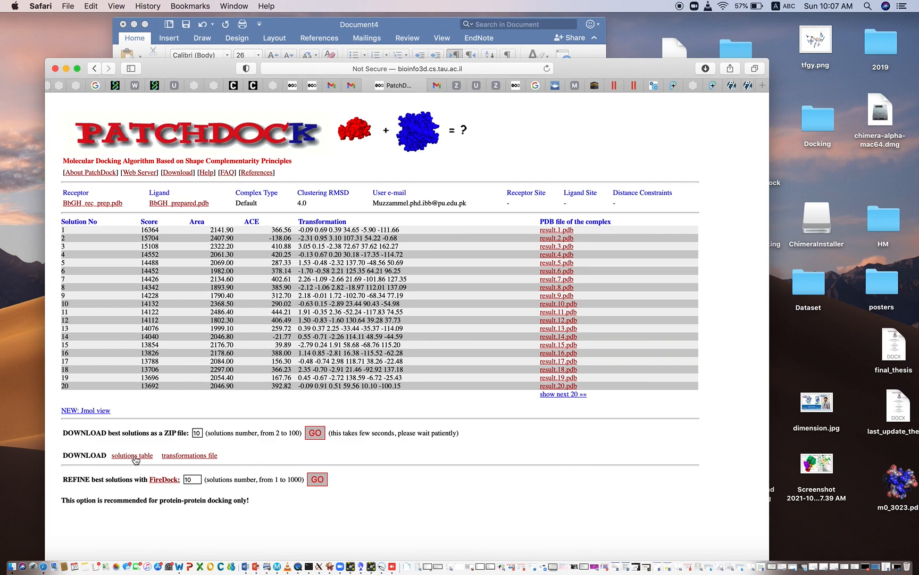
# Step: Open the transformations file, look through its list of solution transformations, and return to the docking results table
pyautogui.click(201, 456)
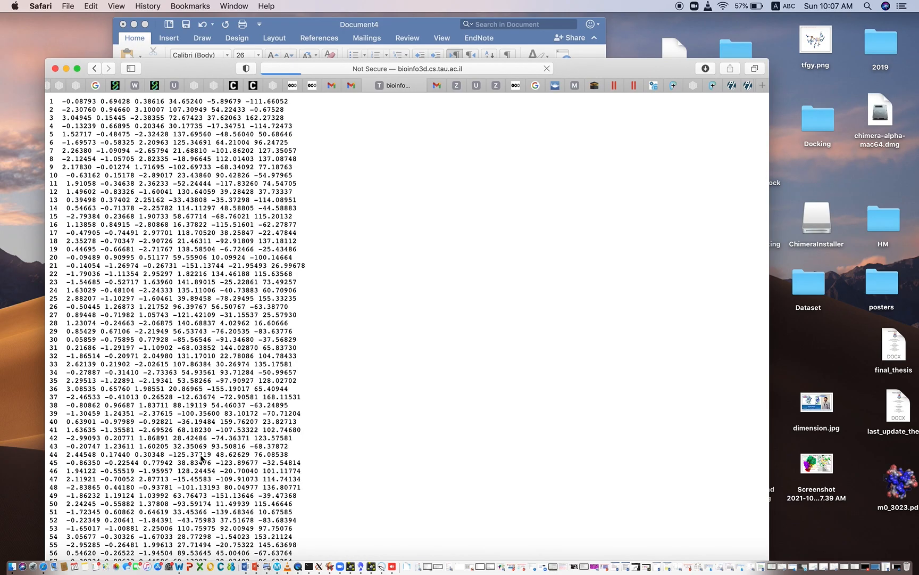
pyautogui.scroll(-5, 226, 469)
pyautogui.scroll(-10, 226, 468)
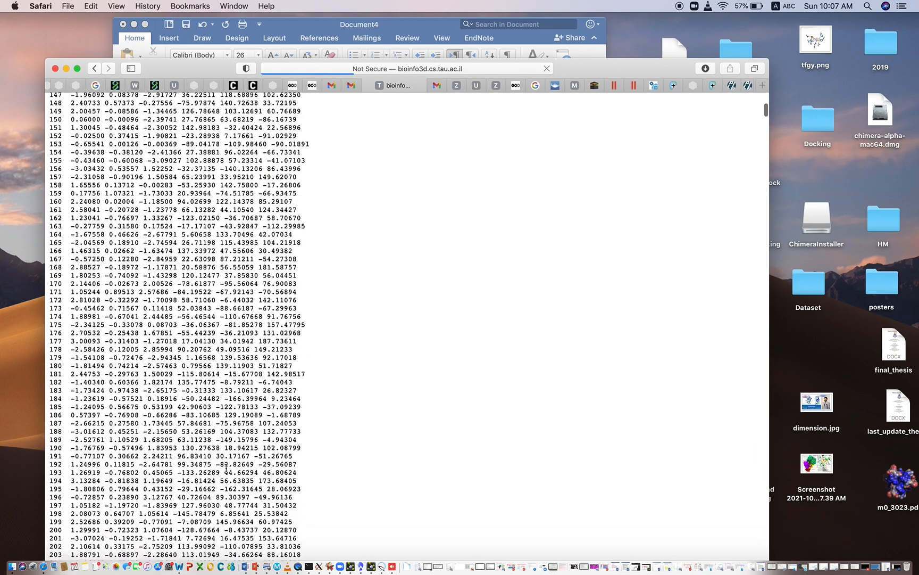
pyautogui.scroll(10, 226, 468)
pyautogui.scroll(-15, 226, 468)
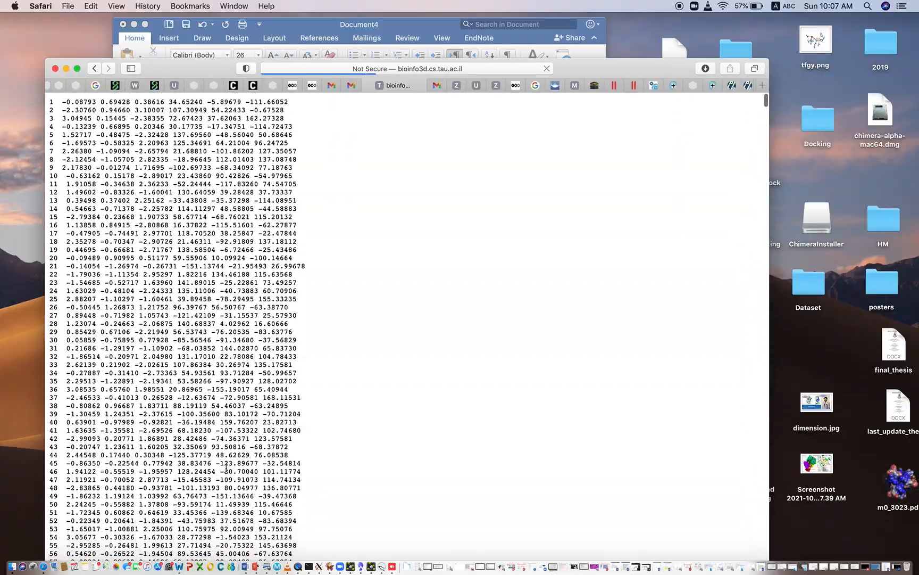
pyautogui.scroll(-20, 221, 420)
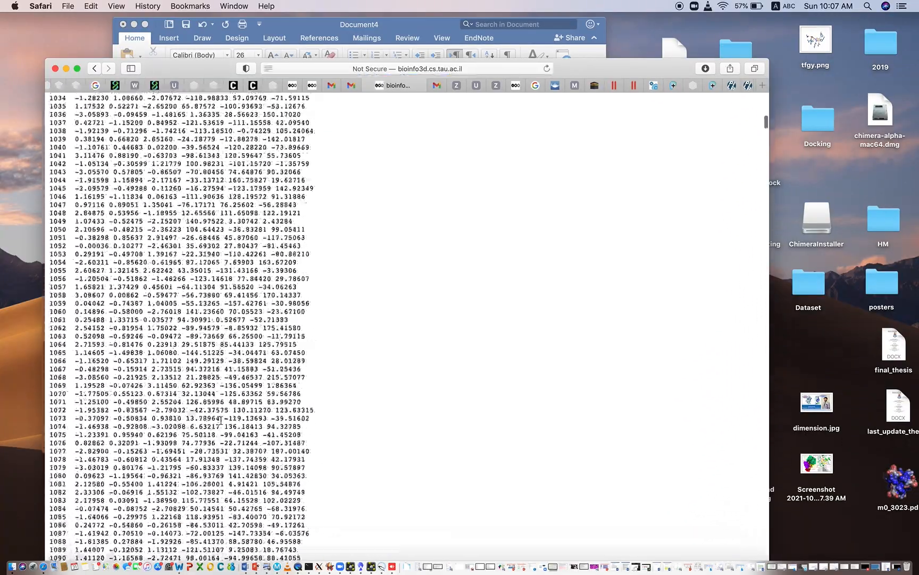
pyautogui.click(94, 68)
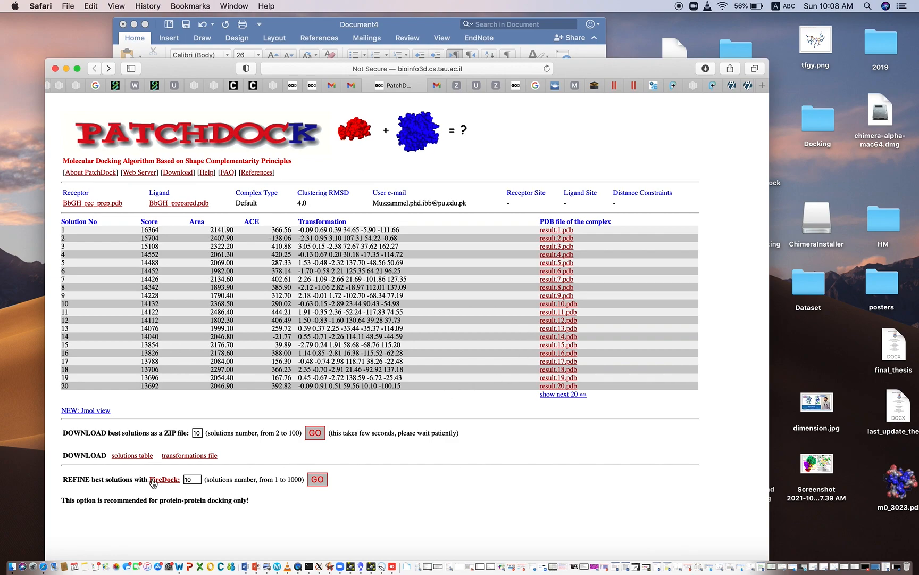
# Step: Send the 10 best PatchDock solutions to FireDock for refinement and read the transfer notice
pyautogui.click(148, 478)
pyautogui.click(318, 480)
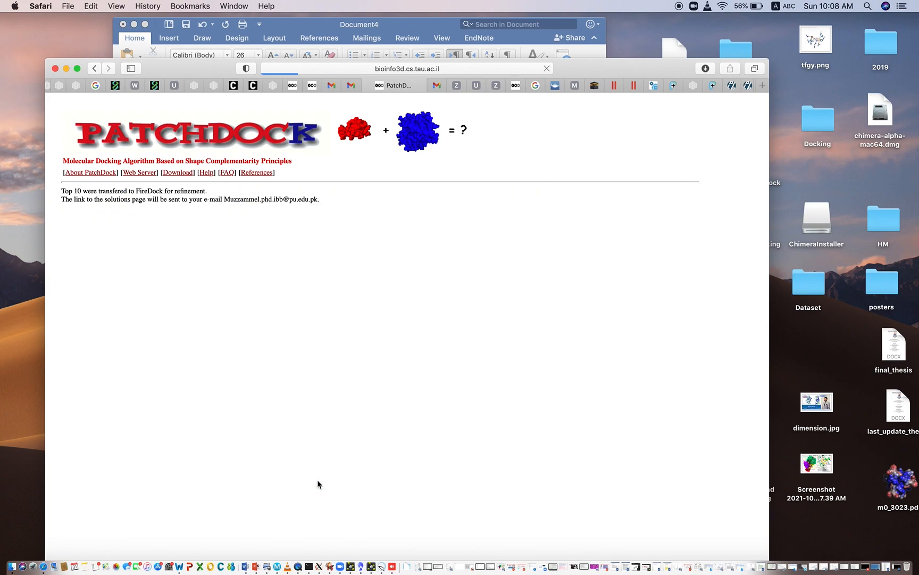
pyautogui.moveTo(61, 190); pyautogui.dragTo(215, 210)
pyautogui.click(227, 233)
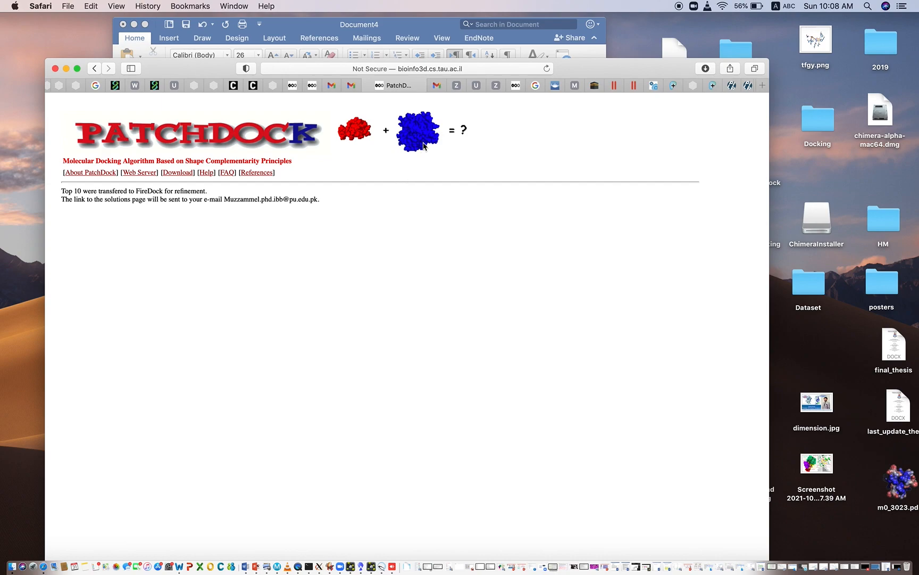
# Step: Find the FireDock results email in Gmail and follow its link to the refined solutions page
pyautogui.click(352, 86)
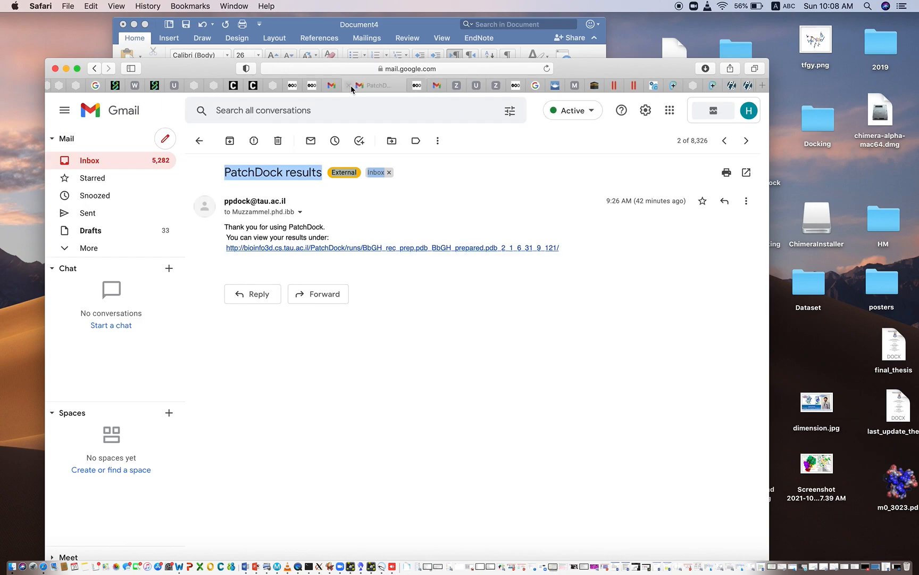
pyautogui.click(438, 86)
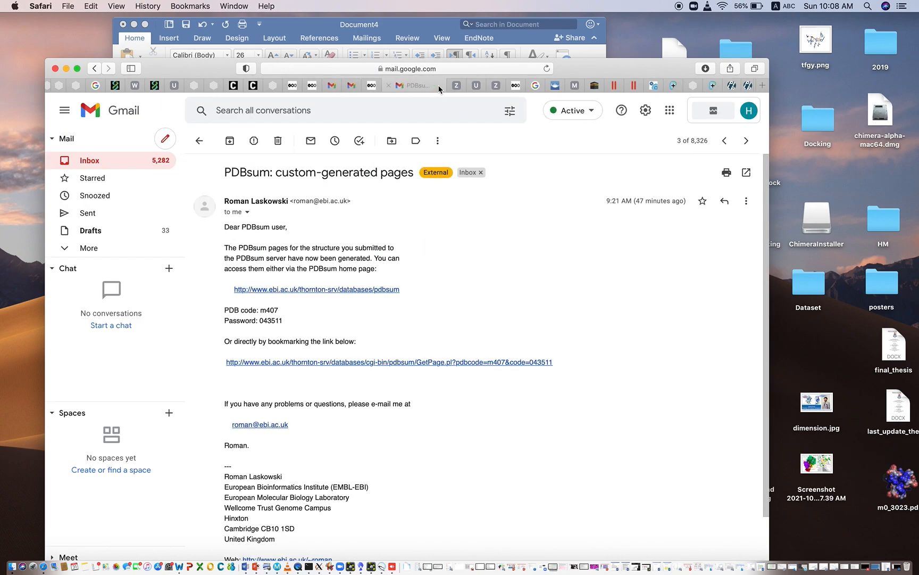
pyautogui.click(347, 86)
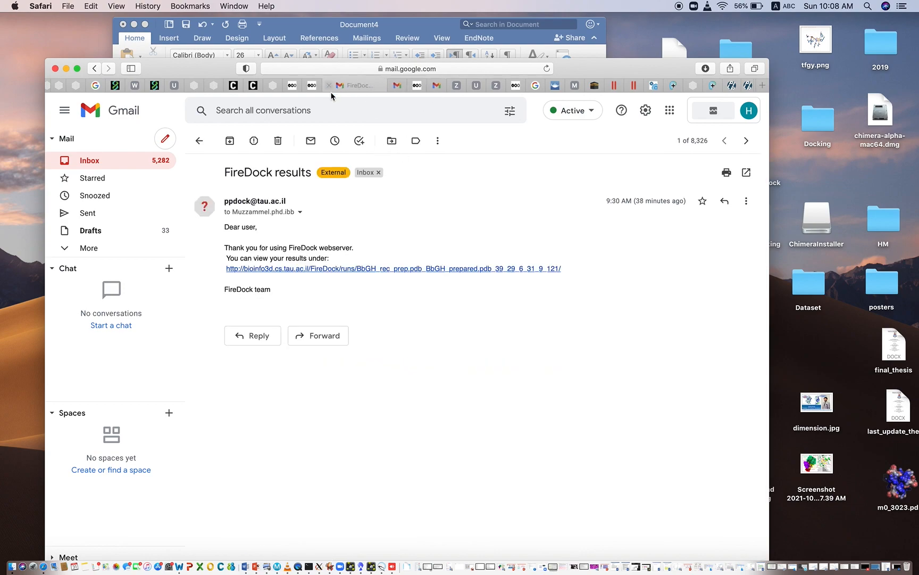
pyautogui.click(345, 270)
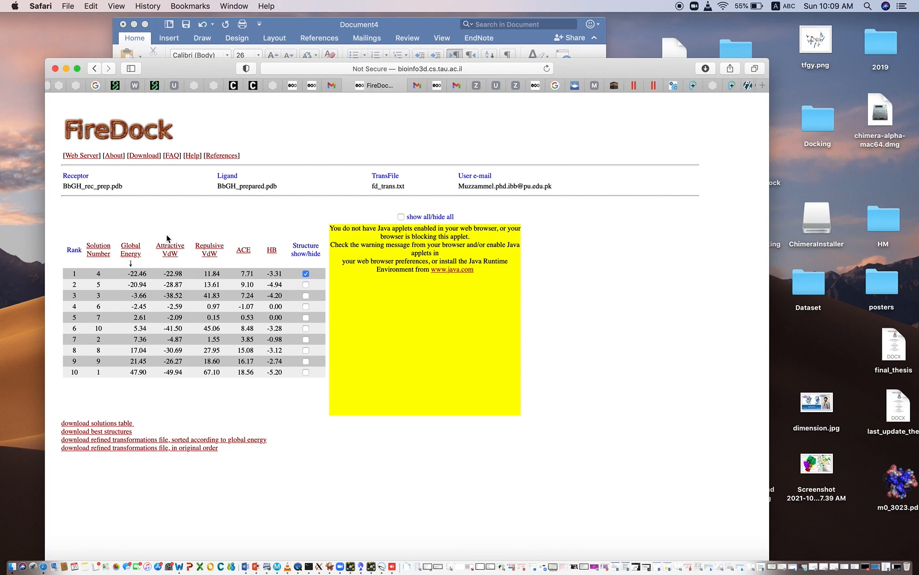
# Step: Compare the score of PatchDock's first solution with the global energy of FireDock's top-ranked solution
pyautogui.click(436, 87)
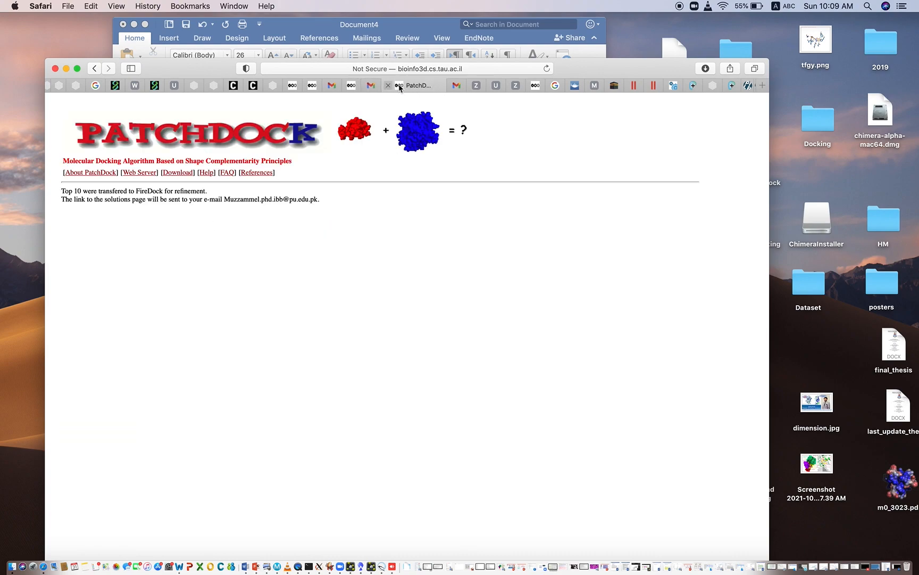
pyautogui.click(370, 87)
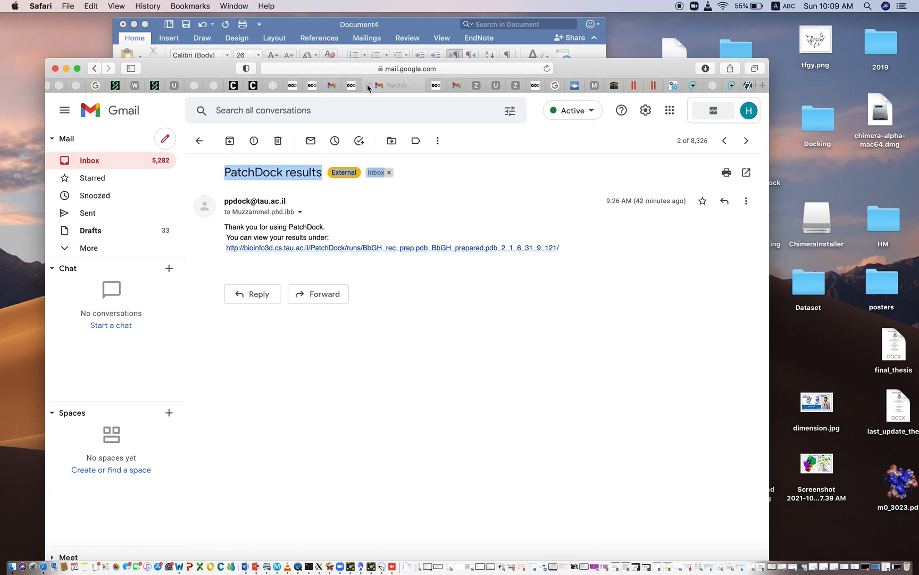
pyautogui.click(360, 248)
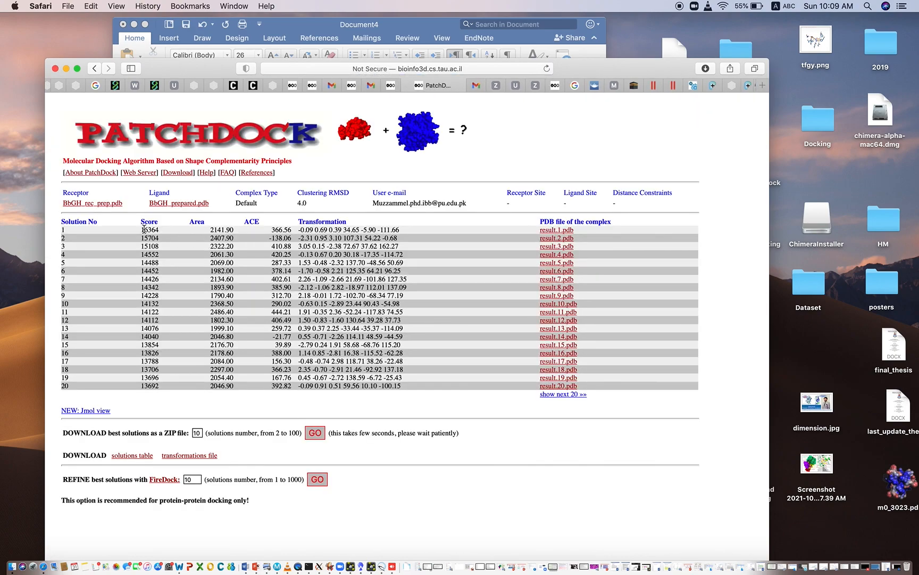
pyautogui.moveTo(64, 229); pyautogui.dragTo(163, 230)
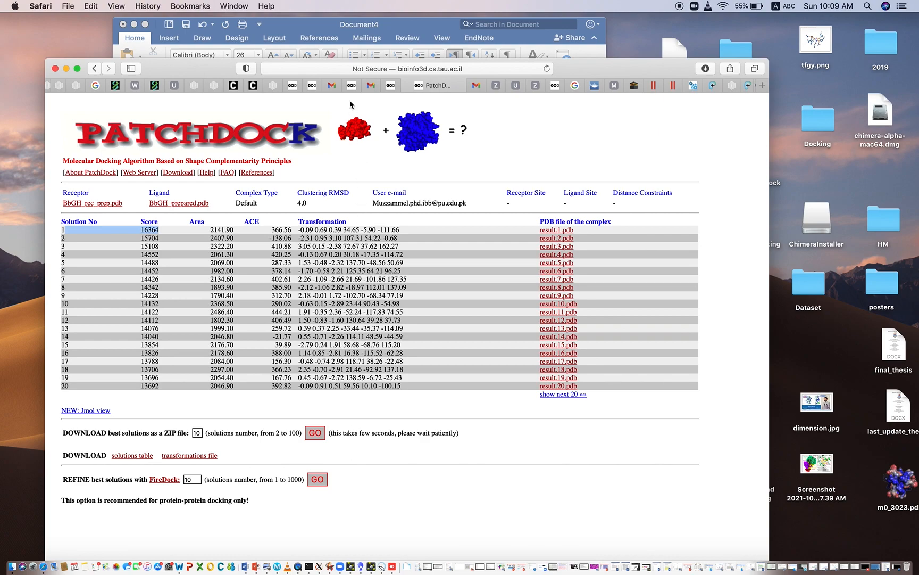
pyautogui.click(349, 87)
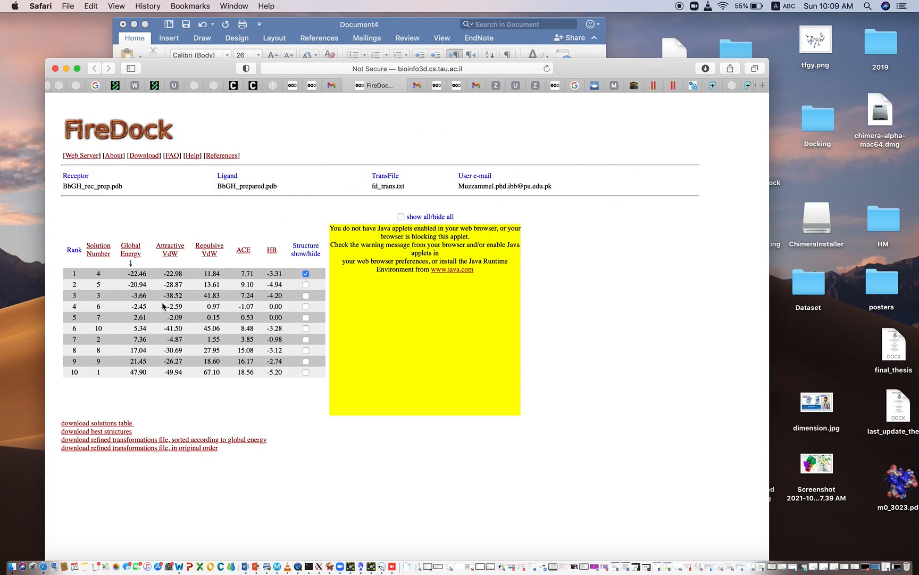
pyautogui.doubleClick(129, 274)
# Step: Open the downloaded FireDockSolutions folder, look over its refined PDB structures, and minimize the folder window
pyautogui.click(407, 566)
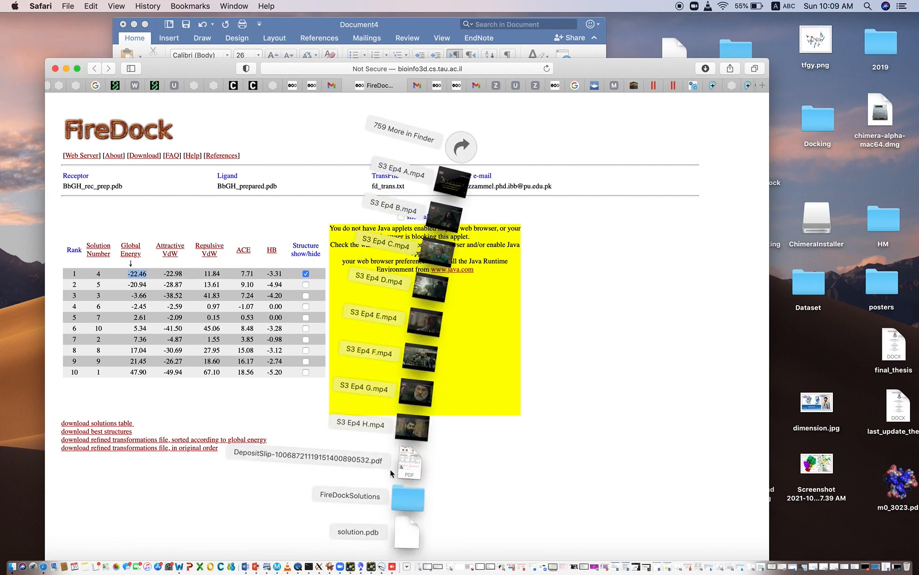
pyautogui.click(410, 498)
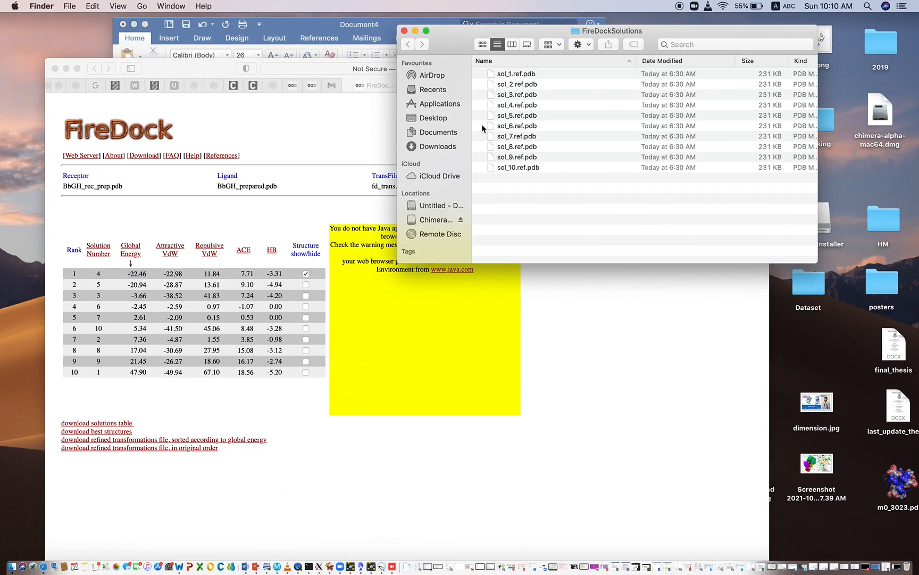
pyautogui.moveTo(535, 184); pyautogui.dragTo(523, 74)
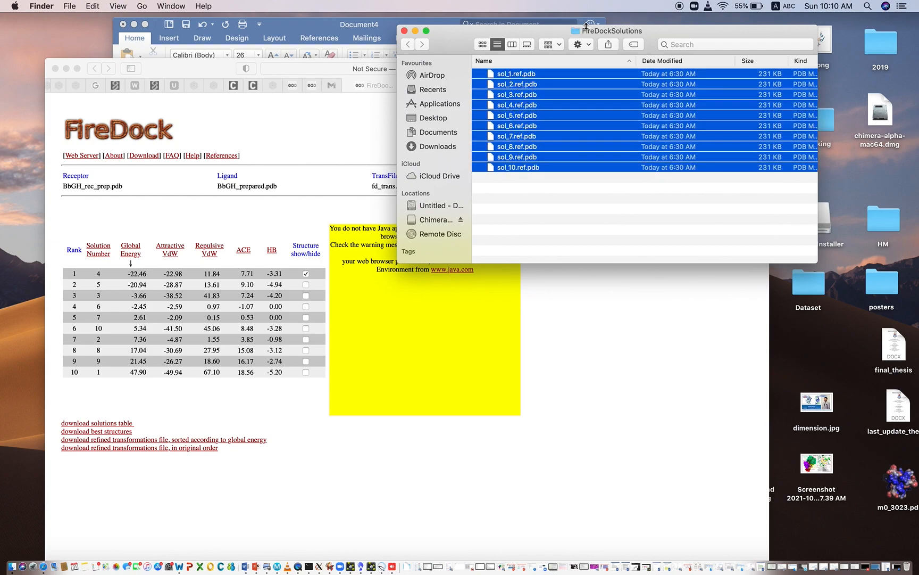
pyautogui.click(415, 32)
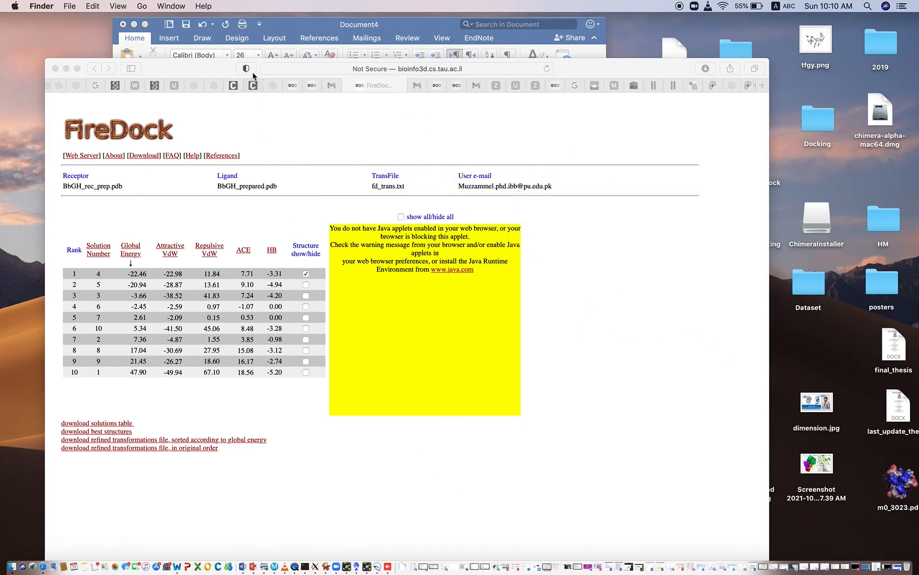
# Step: Search Google for "cluspro" and open the ClusPro - Boston University website
pyautogui.click(233, 86)
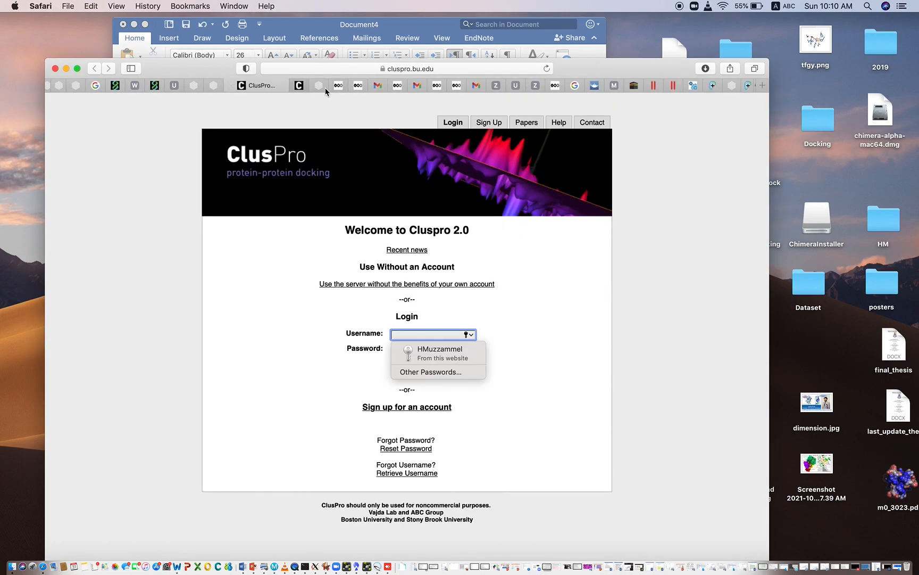
pyautogui.click(575, 86)
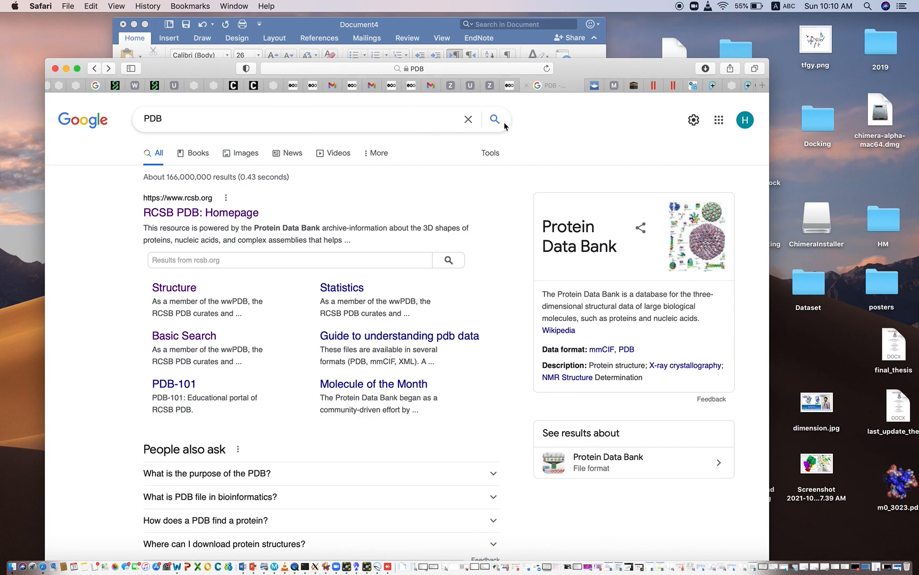
pyautogui.tripleClick(231, 125)
pyautogui.write('c')
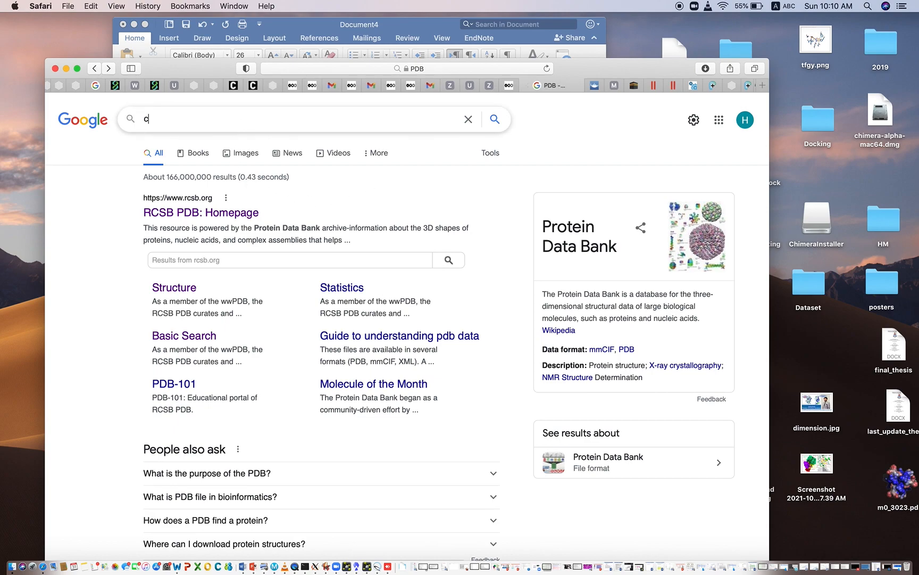
pyautogui.write('luspro')
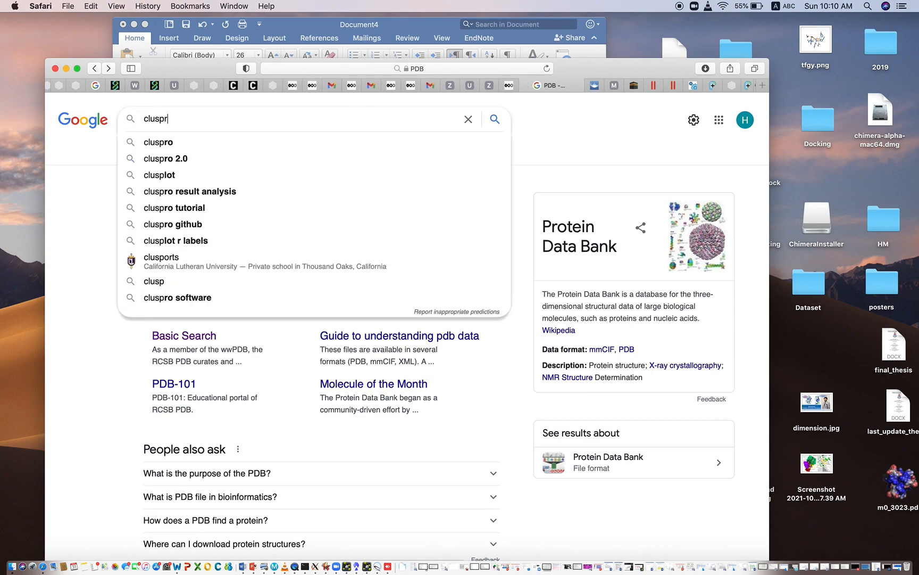
pyautogui.click(160, 144)
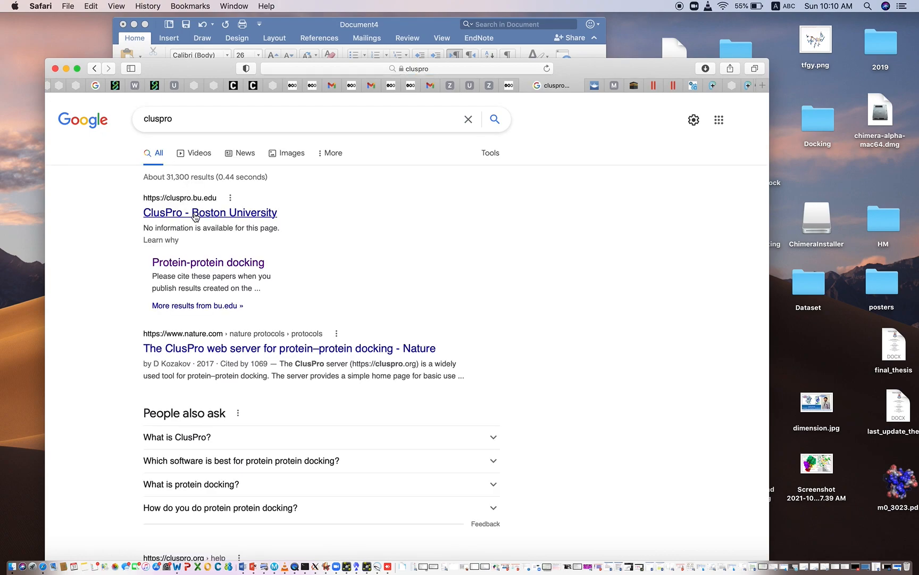
pyautogui.click(195, 213)
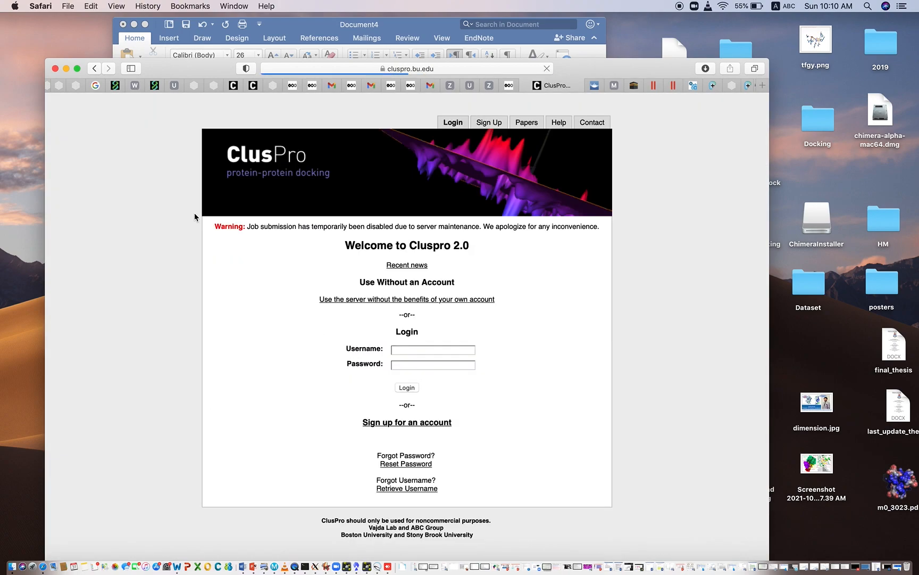
# Step: Log in to ClusPro by filling the username and password fields with the saved account credentials
pyautogui.click(307, 320)
pyautogui.click(408, 348)
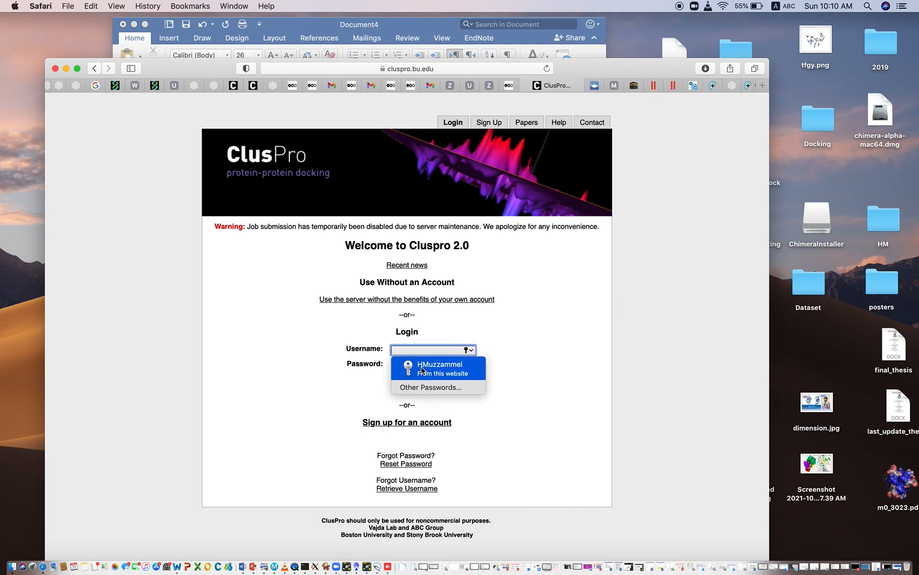
pyautogui.click(421, 367)
pyautogui.click(411, 389)
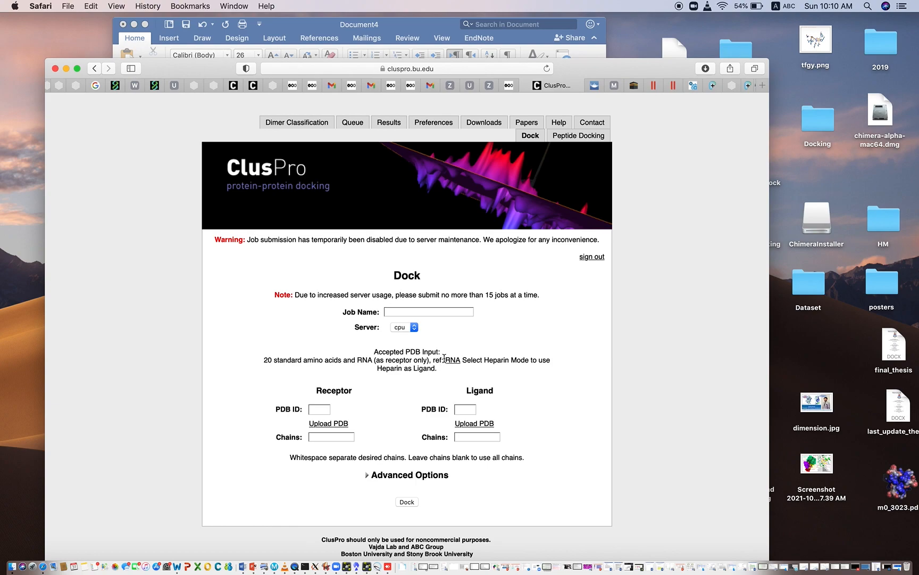
# Step: Look over ClusPro's accepted PDB input note and its Peptide Docking and Dimer Classification forms, ending on the Dock form
pyautogui.moveTo(444, 358); pyautogui.dragTo(461, 362)
pyautogui.click(572, 138)
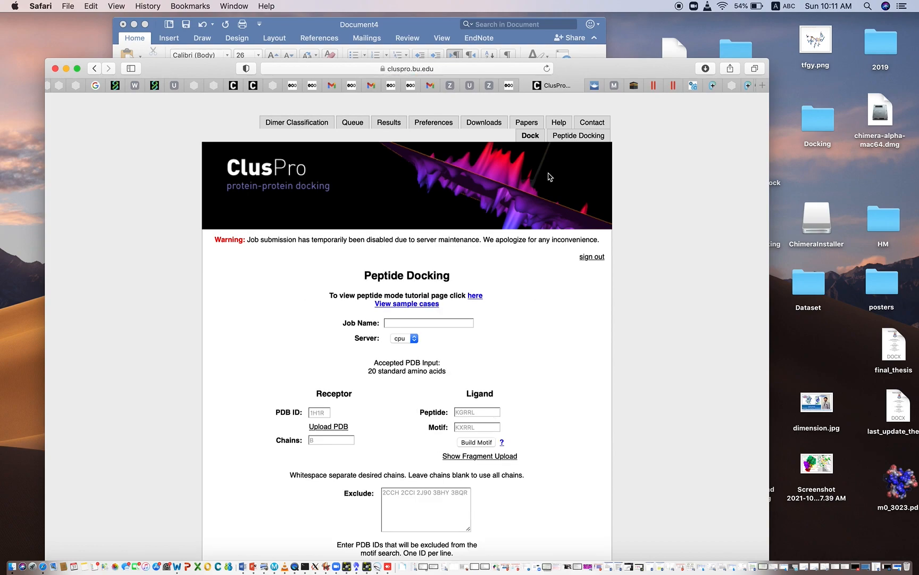
pyautogui.click(529, 140)
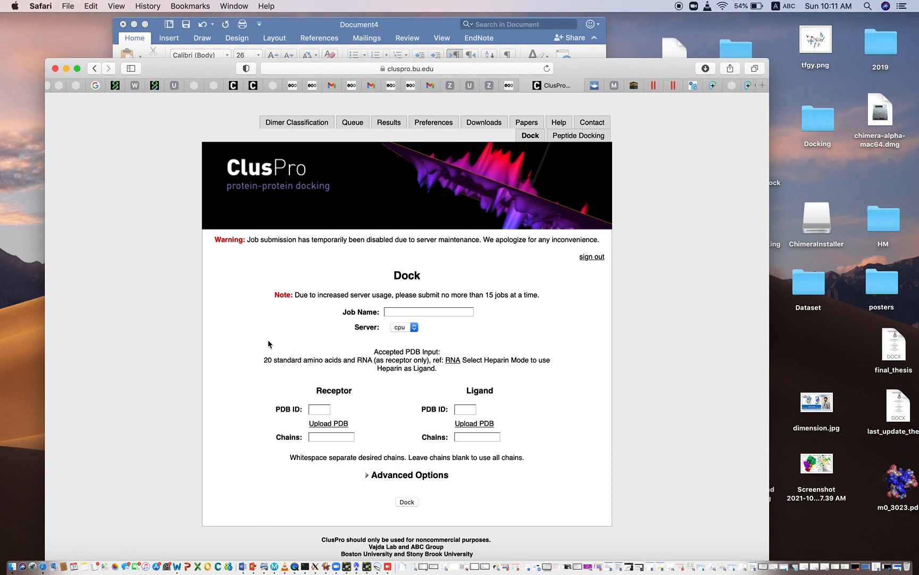
pyautogui.click(306, 123)
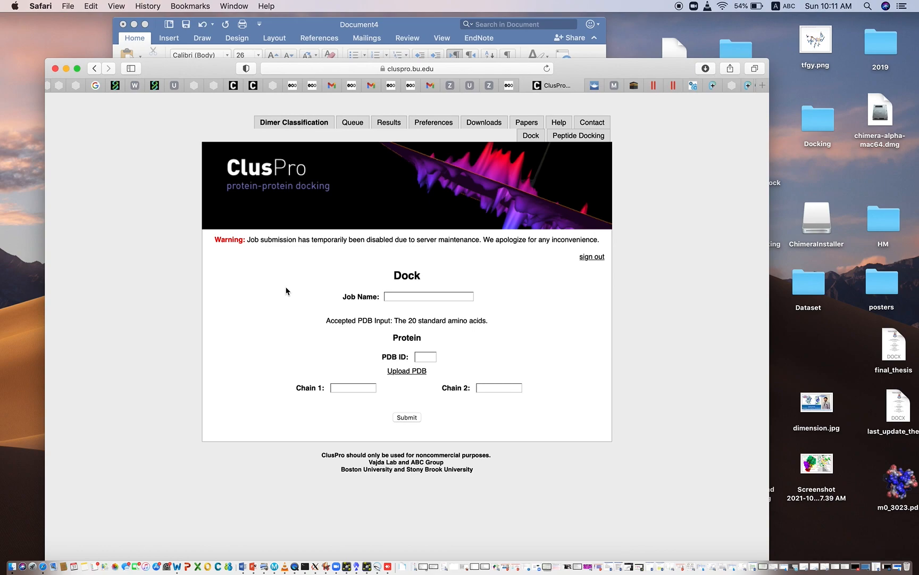
pyautogui.click(531, 135)
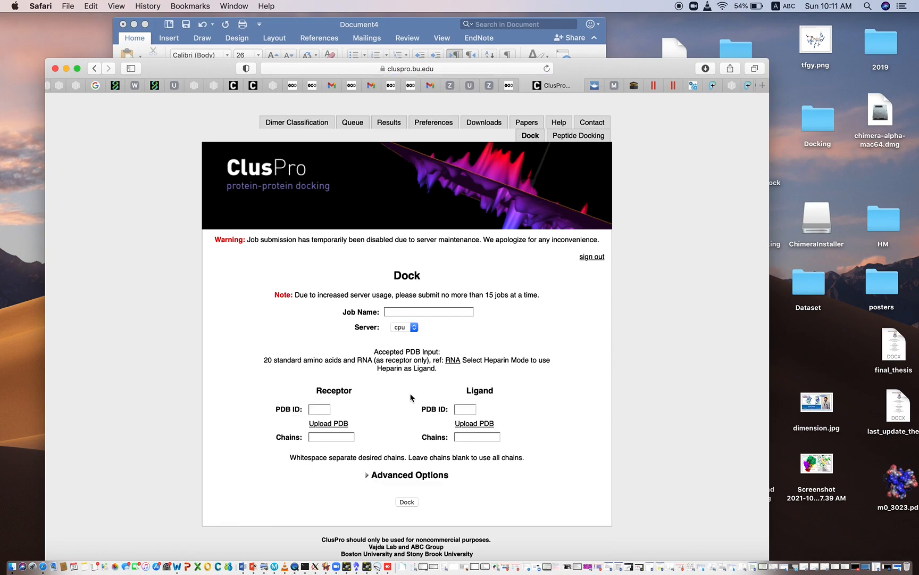
# Step: Name the ClusPro job "docking" and set its server to gpu
pyautogui.click(424, 310)
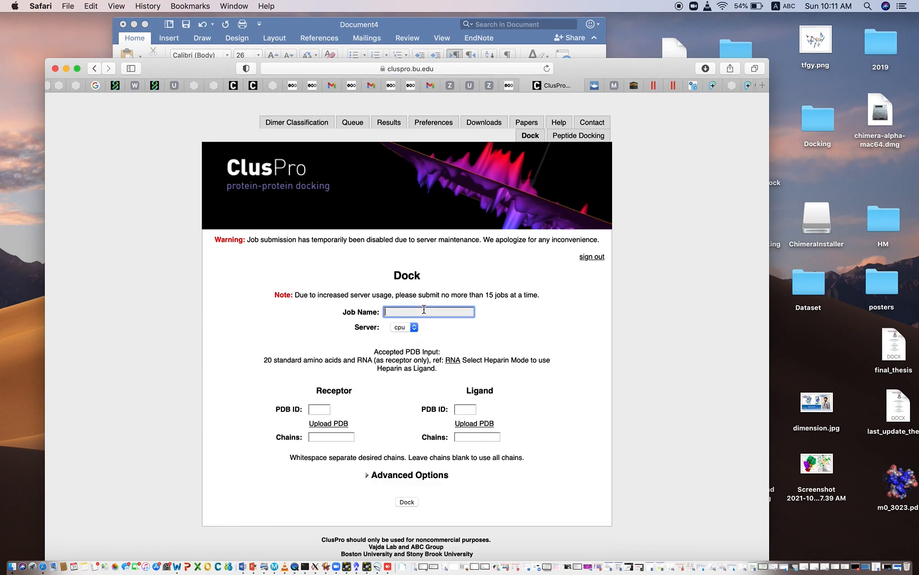
pyautogui.write('docking')
pyautogui.click(414, 327)
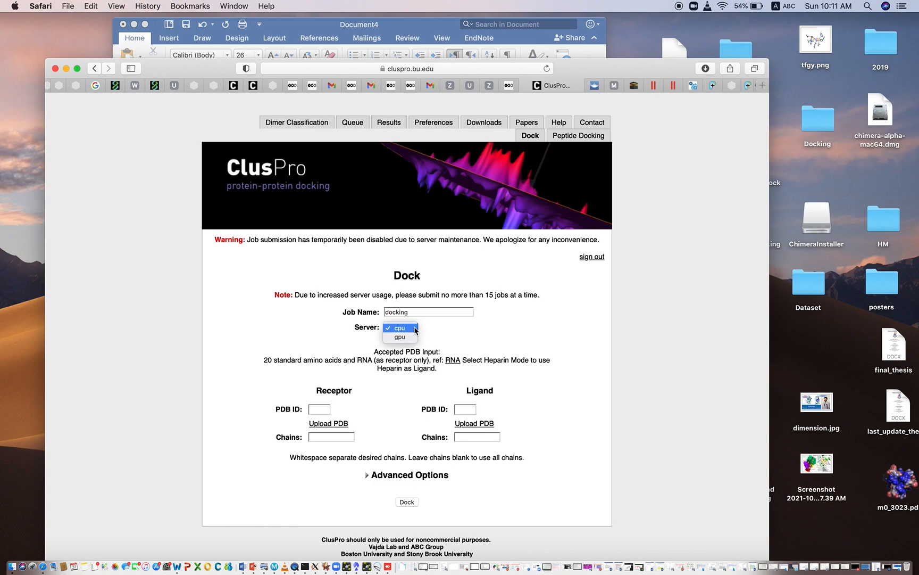
pyautogui.click(404, 338)
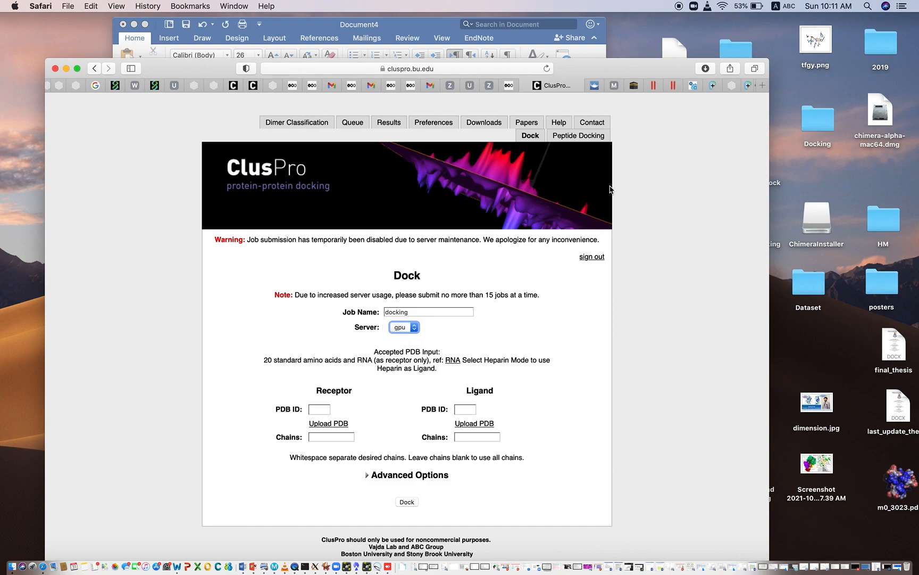
# Step: Move the browser window aside to uncover the desktop files and switch both receptor and ligand inputs to PDB file upload
pyautogui.moveTo(631, 65); pyautogui.dragTo(508, 24)
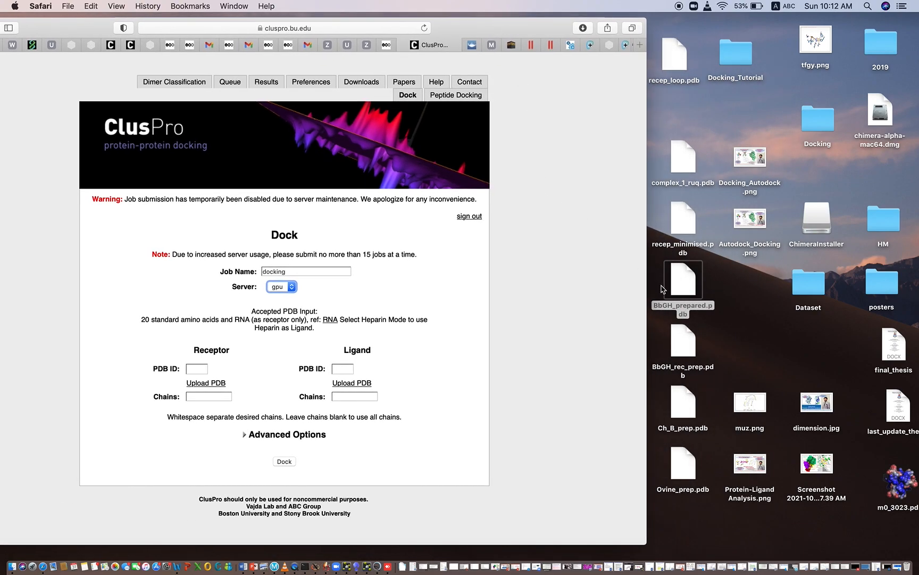
pyautogui.click(726, 302)
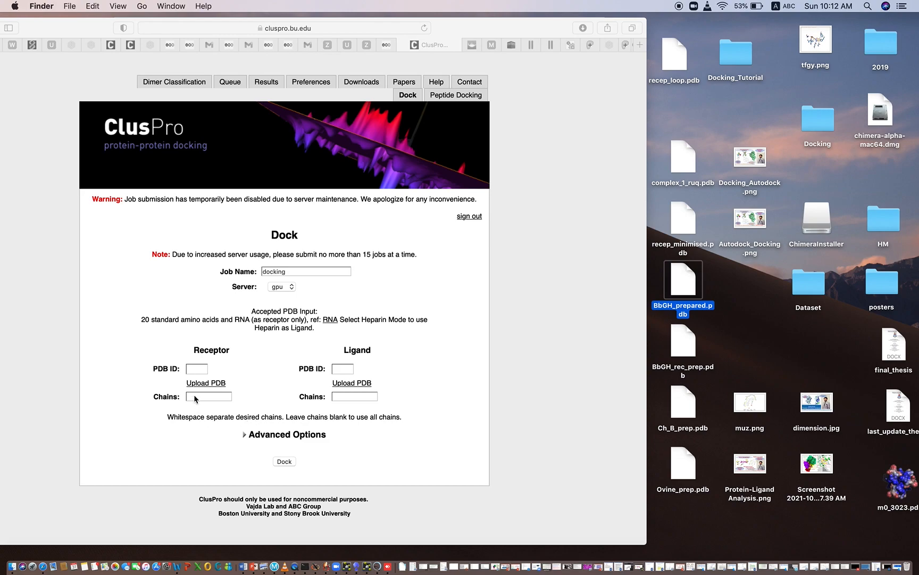
pyautogui.click(194, 371)
pyautogui.click(195, 369)
pyautogui.click(204, 384)
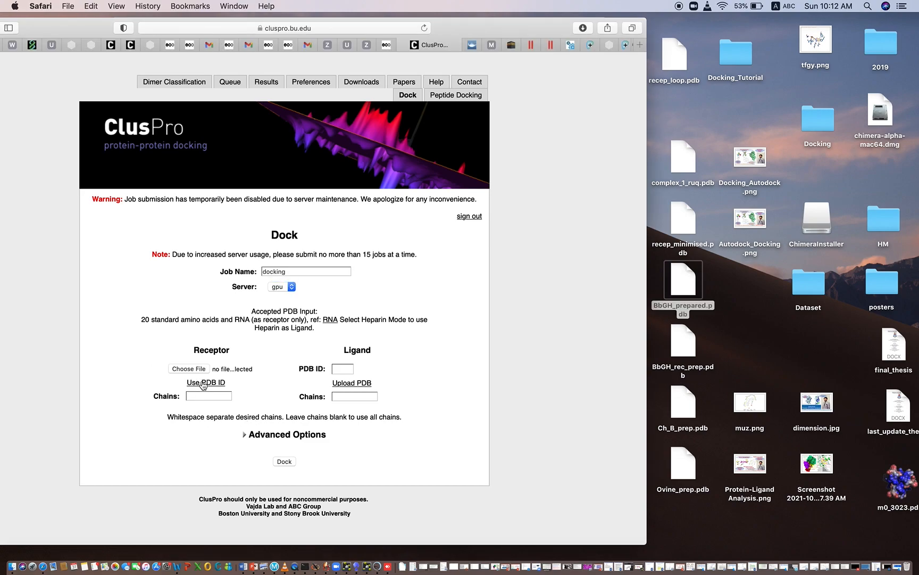
pyautogui.click(343, 383)
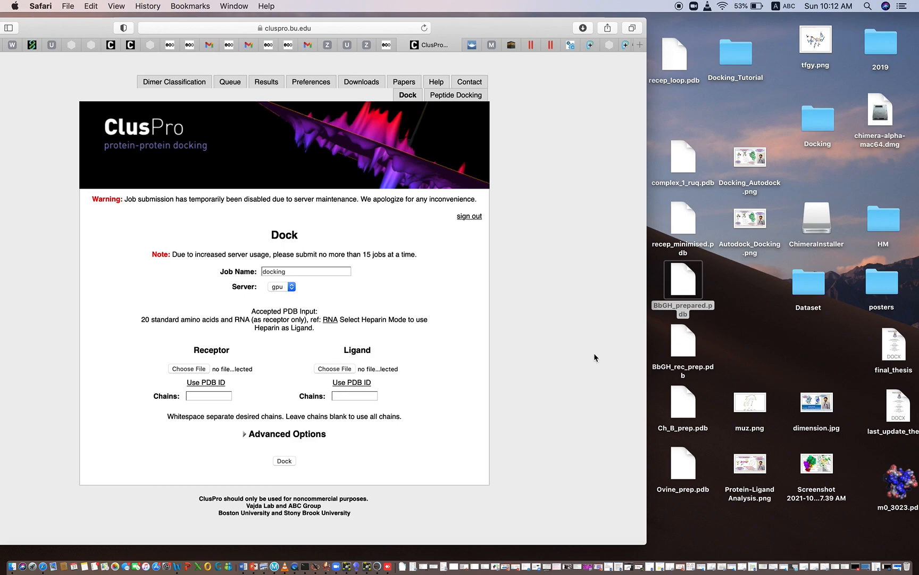
# Step: Attach BbGH_prepared.pdb from the Desktop folder as the ligand and BbGH_rec_prep.pdb as the receptor
pyautogui.moveTo(689, 281); pyautogui.dragTo(213, 362)
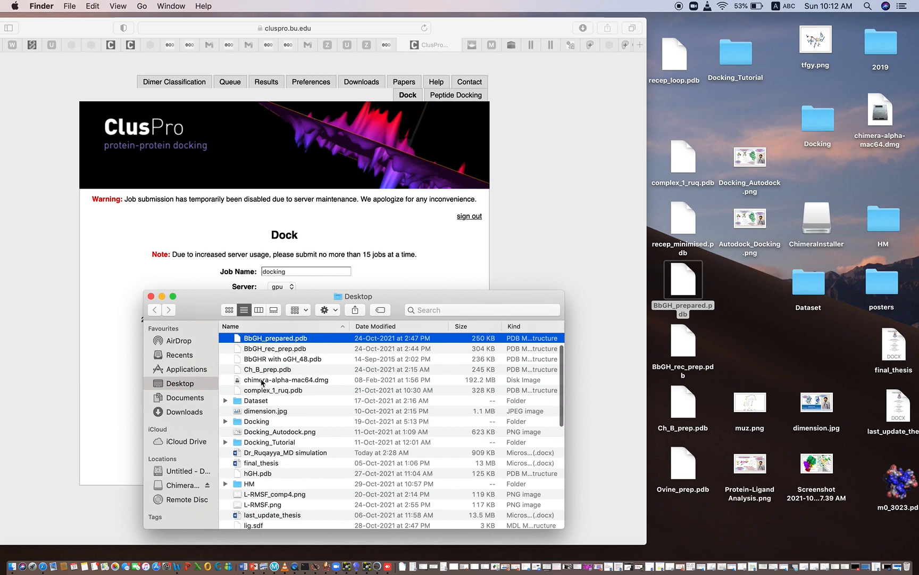
pyautogui.moveTo(200, 299); pyautogui.dragTo(502, 299)
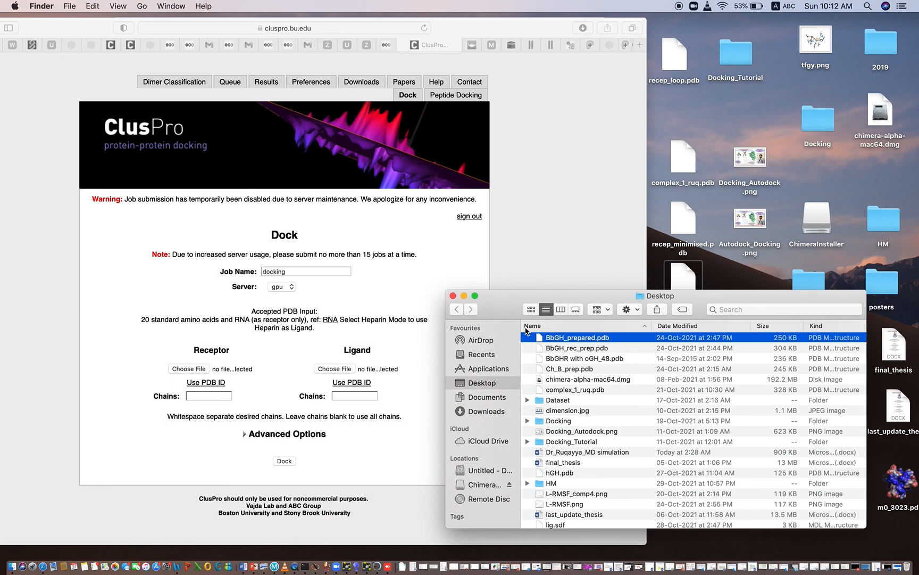
pyautogui.moveTo(560, 337); pyautogui.dragTo(338, 370)
pyautogui.click(584, 347)
pyautogui.moveTo(577, 354); pyautogui.dragTo(286, 352)
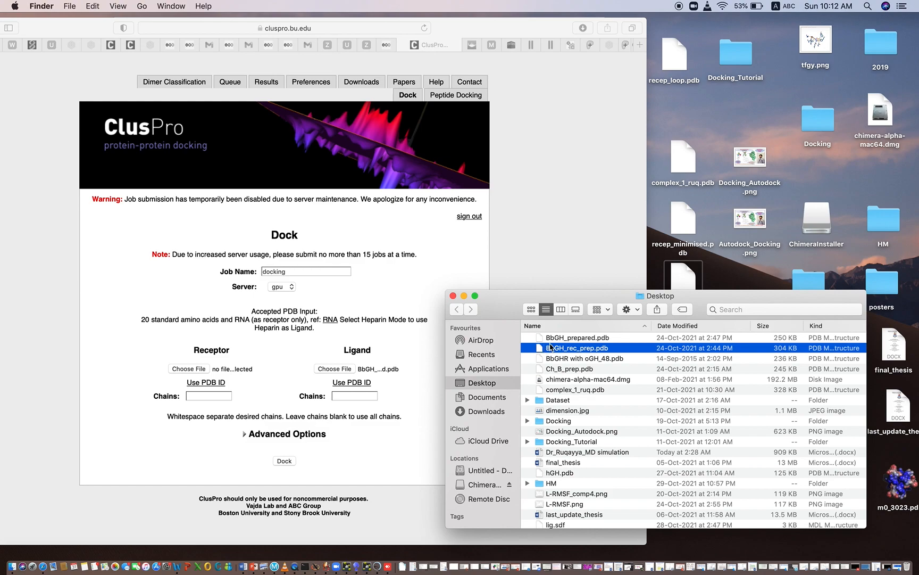
pyautogui.moveTo(568, 349); pyautogui.dragTo(349, 360)
pyautogui.moveTo(558, 350); pyautogui.dragTo(202, 377)
pyautogui.click(405, 345)
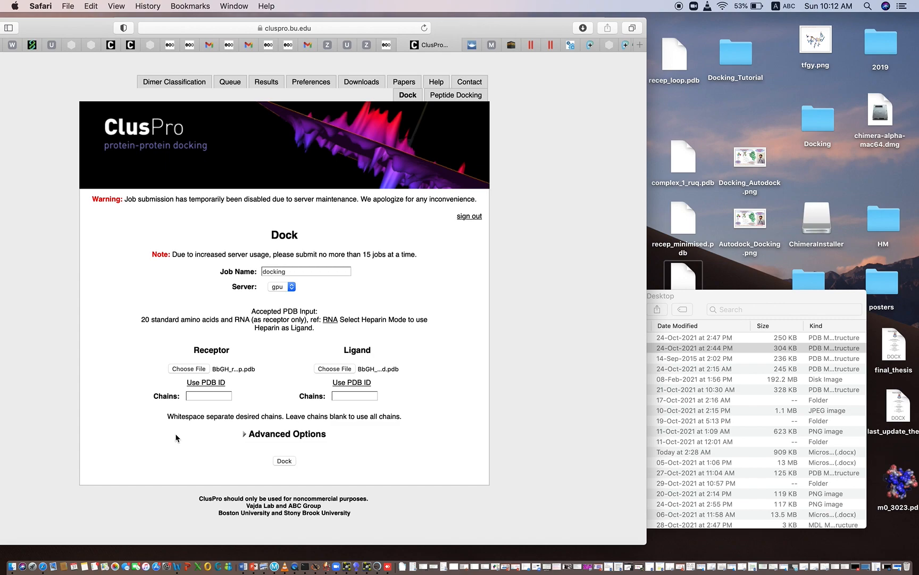
# Step: Enter chain C for the receptor and chain D for the ligand
pyautogui.click(197, 394)
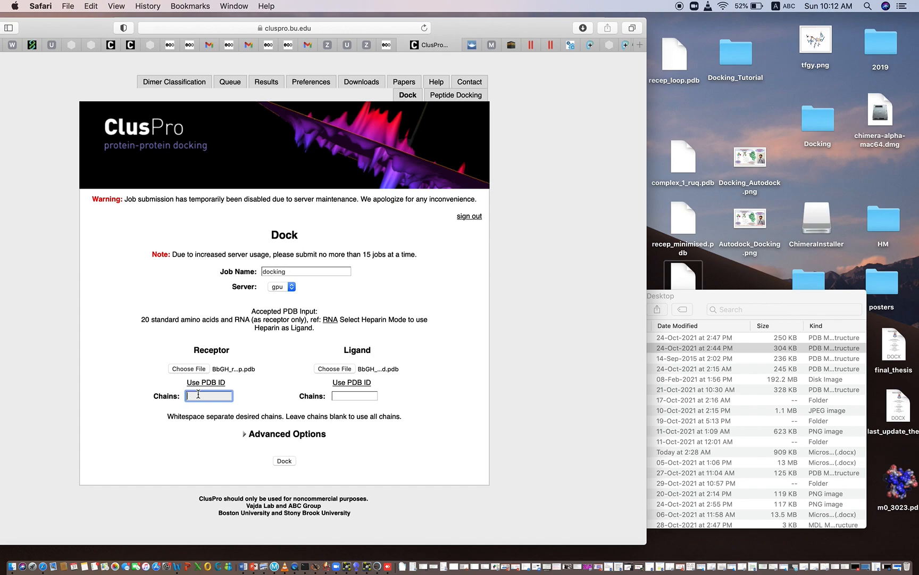
pyautogui.write('c')
pyautogui.click(354, 394)
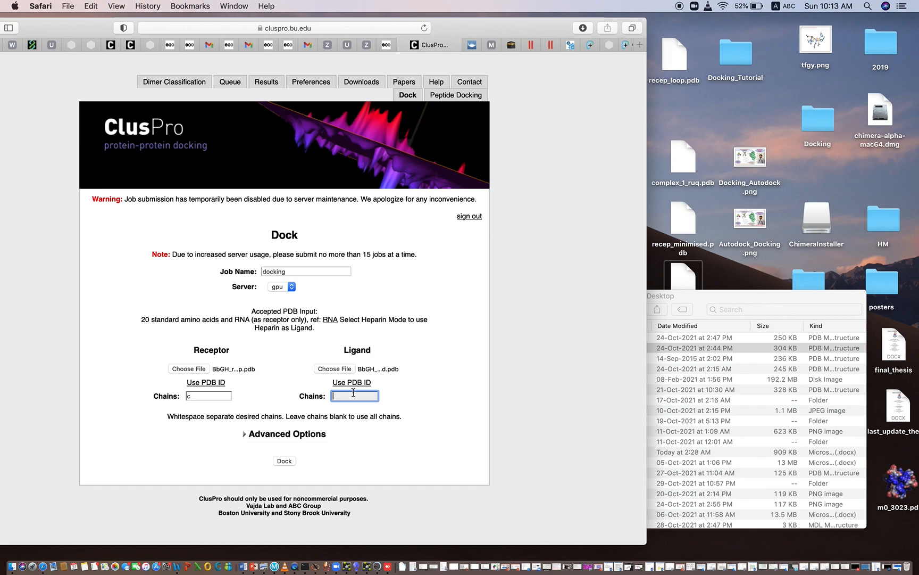
pyautogui.write('D')
pyautogui.click(192, 394)
pyautogui.press('BackSpace')
pyautogui.write('C')
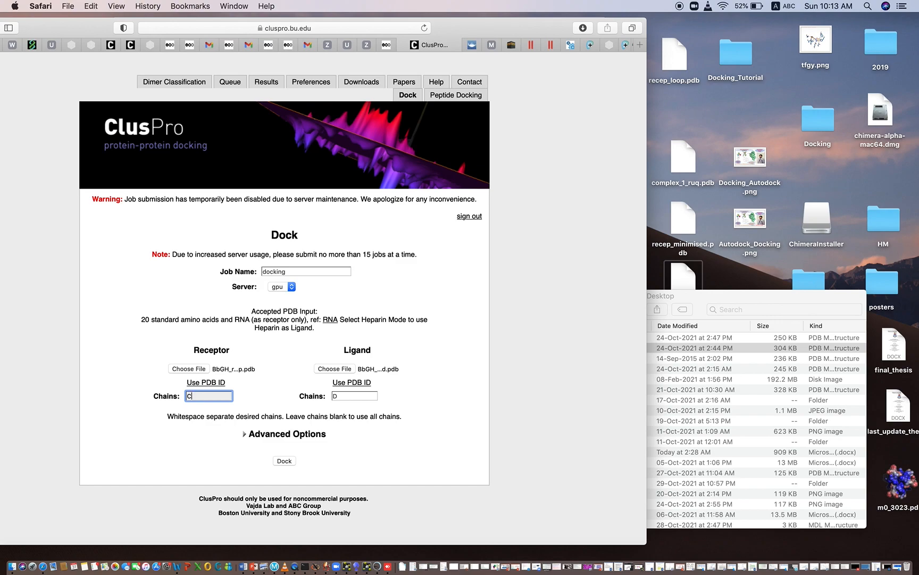
# Step: Clear the receptor and ligand chain fields so that all chains are used
pyautogui.press('BackSpace')
pyautogui.doubleClick(355, 397)
pyautogui.press('BackSpace')
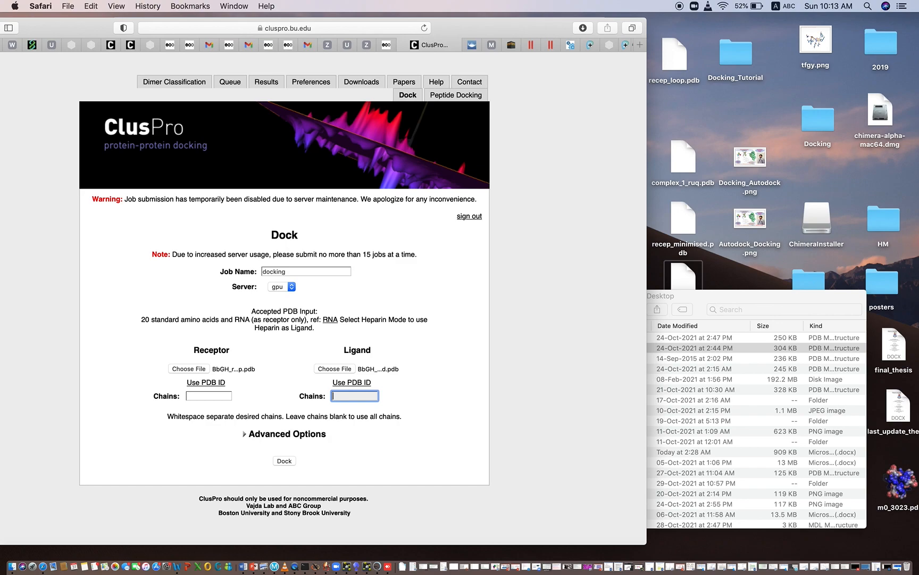
# Step: Expand the Advanced Options and examine the Attraction and Repulsion residue entry format and fields, closing that section again
pyautogui.click(245, 434)
pyautogui.scroll(-5, 245, 434)
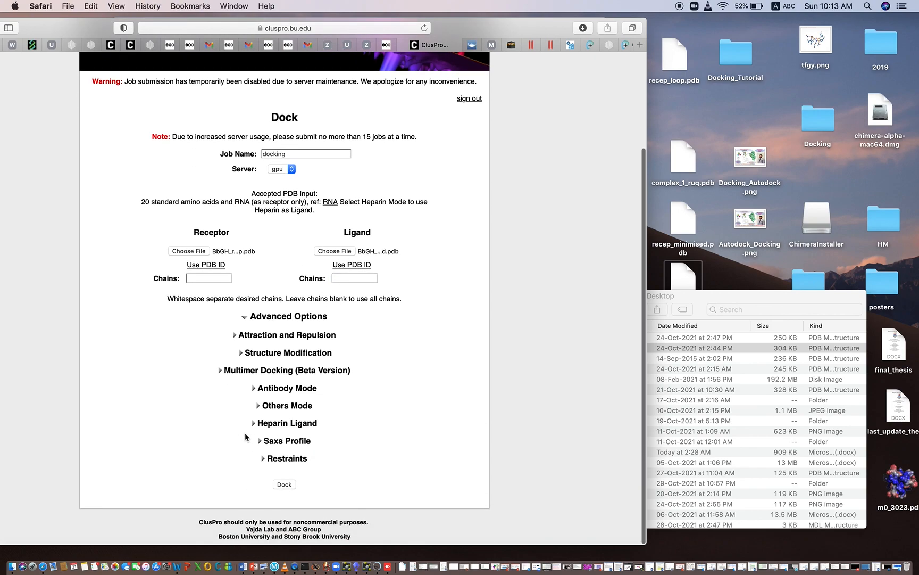
pyautogui.click(237, 337)
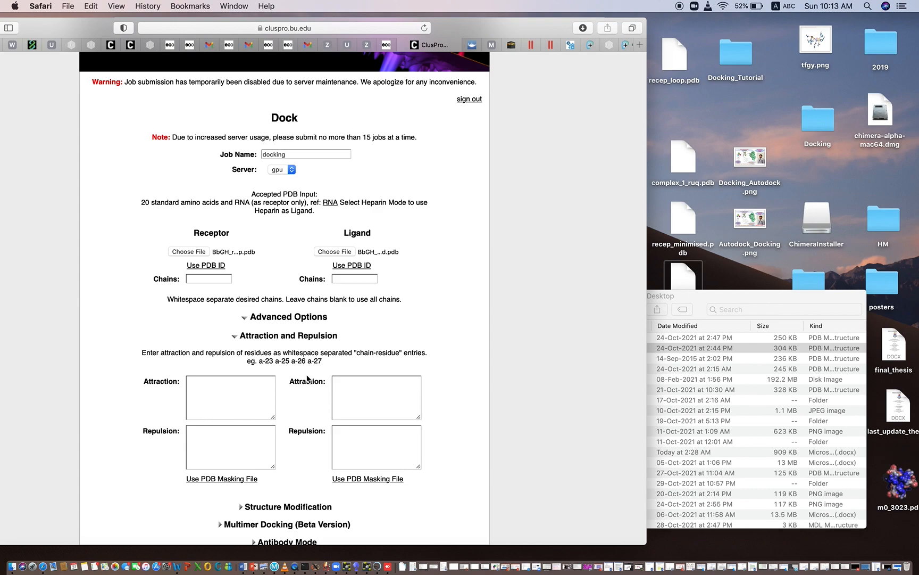
pyautogui.click(356, 352)
pyautogui.moveTo(356, 352); pyautogui.dragTo(398, 358)
pyautogui.click(369, 361)
pyautogui.scroll(-5, 238, 410)
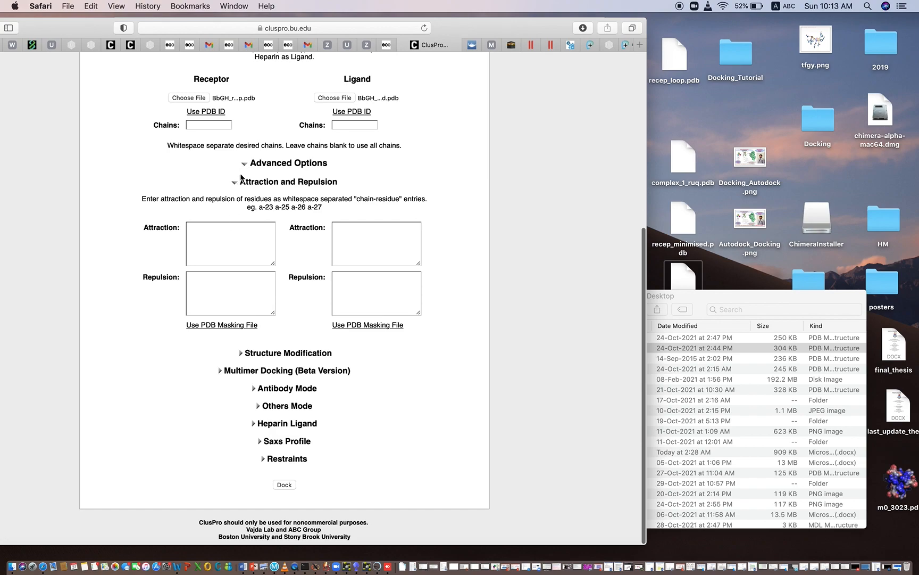
pyautogui.click(235, 184)
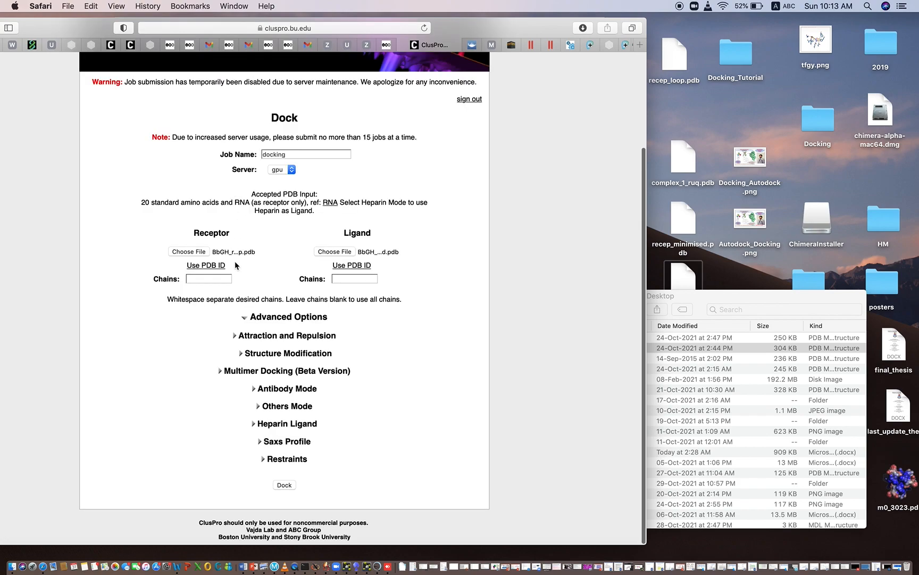
# Step: Examine the Structure Modification, Multimer Docking, Antibody Mode and Others Mode options of the docking job
pyautogui.click(241, 354)
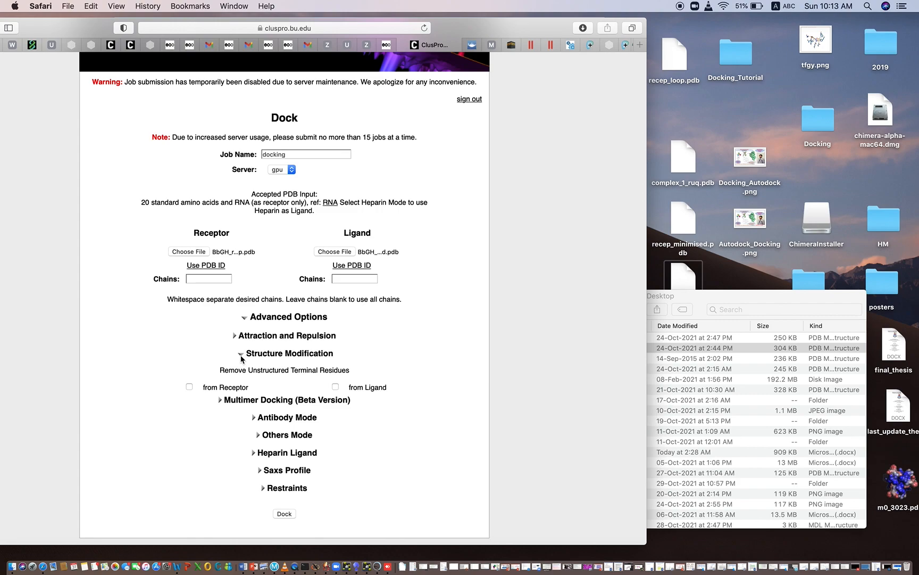
pyautogui.click(241, 357)
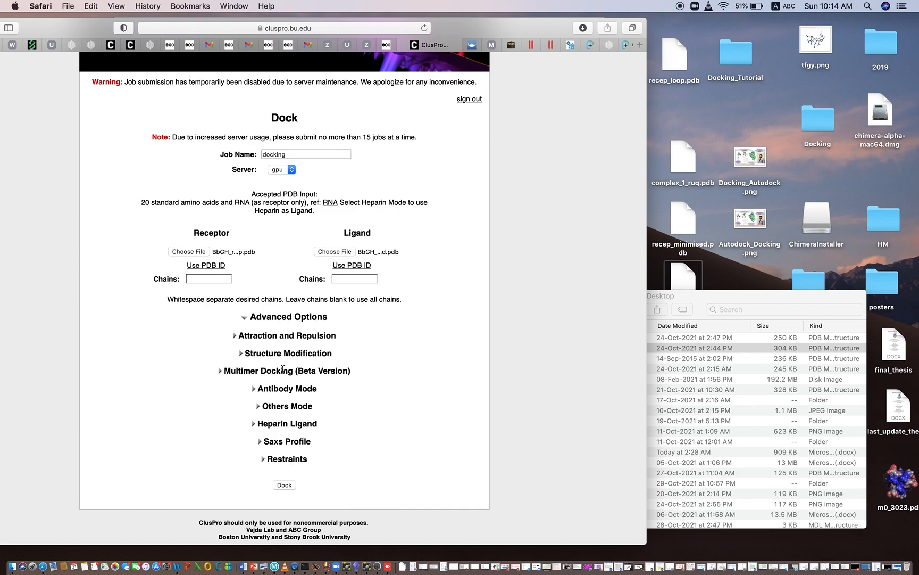
pyautogui.click(220, 371)
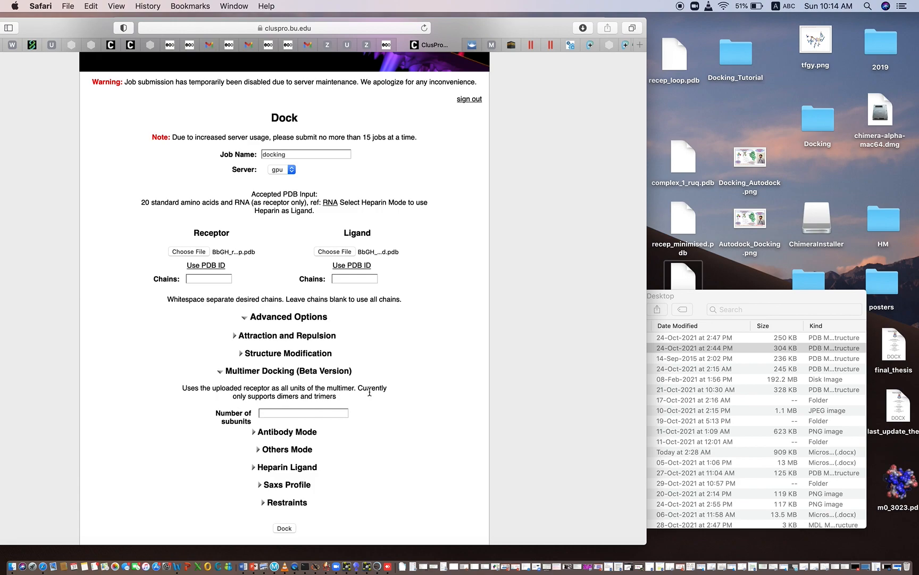
pyautogui.click(224, 370)
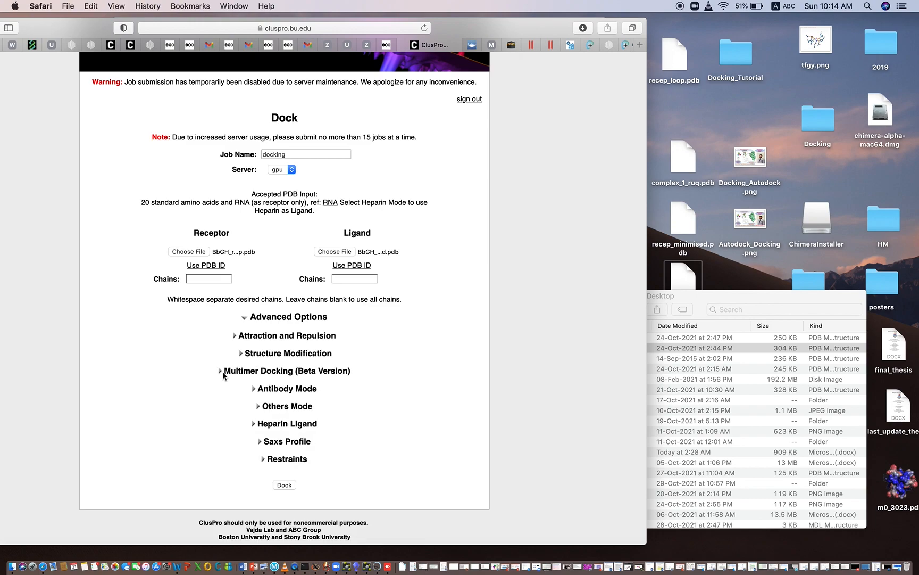
pyautogui.click(258, 406)
pyautogui.click(254, 389)
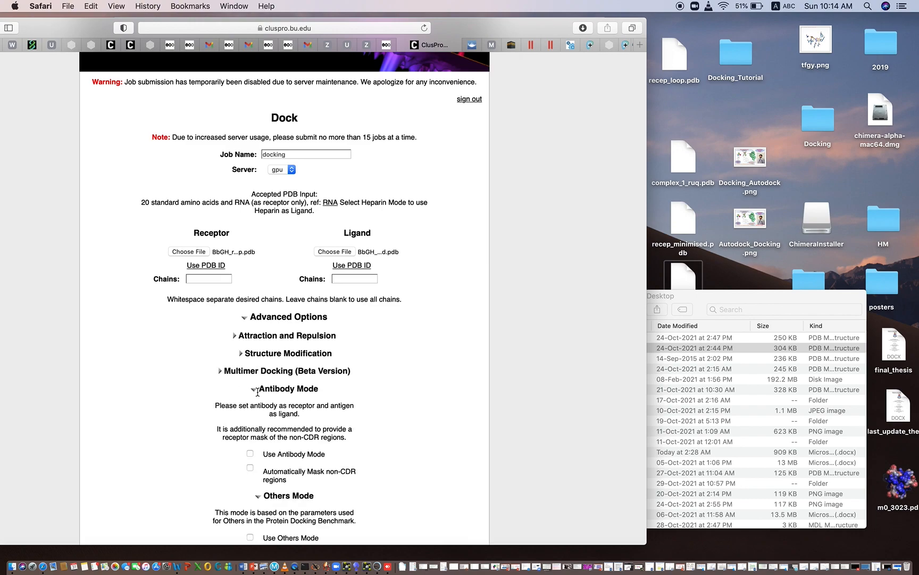
pyautogui.scroll(-2, 197, 452)
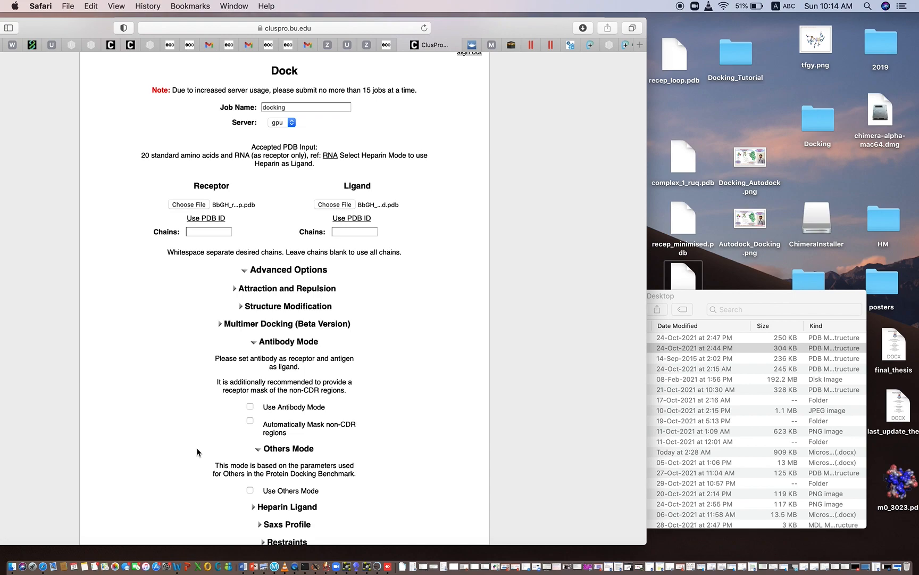
pyautogui.click(253, 343)
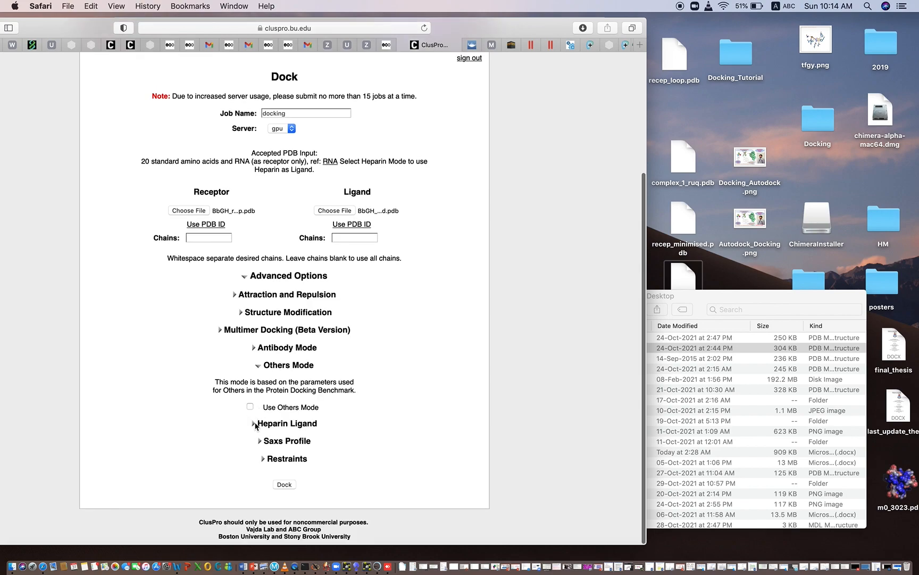
# Step: Expand and read the Heparin Ligand, Saxs Profile and Restraints sections of the advanced docking options
pyautogui.click(254, 424)
pyautogui.scroll(-2, 262, 466)
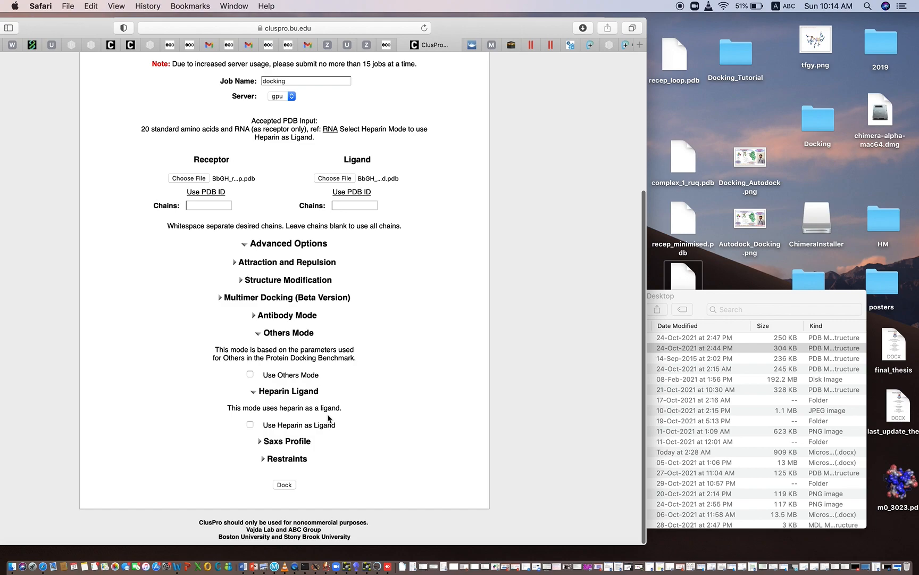
pyautogui.click(261, 441)
pyautogui.scroll(-4, 258, 399)
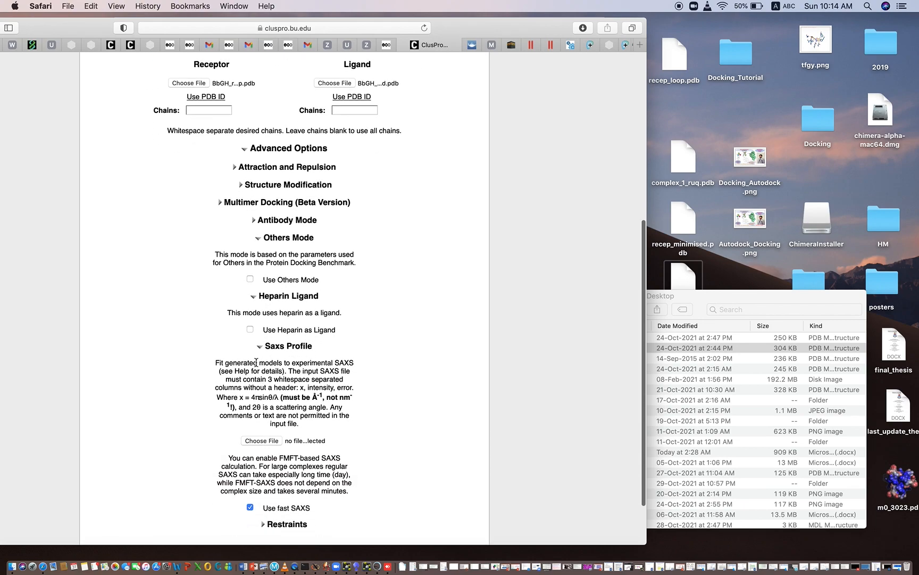
pyautogui.scroll(-3, 250, 505)
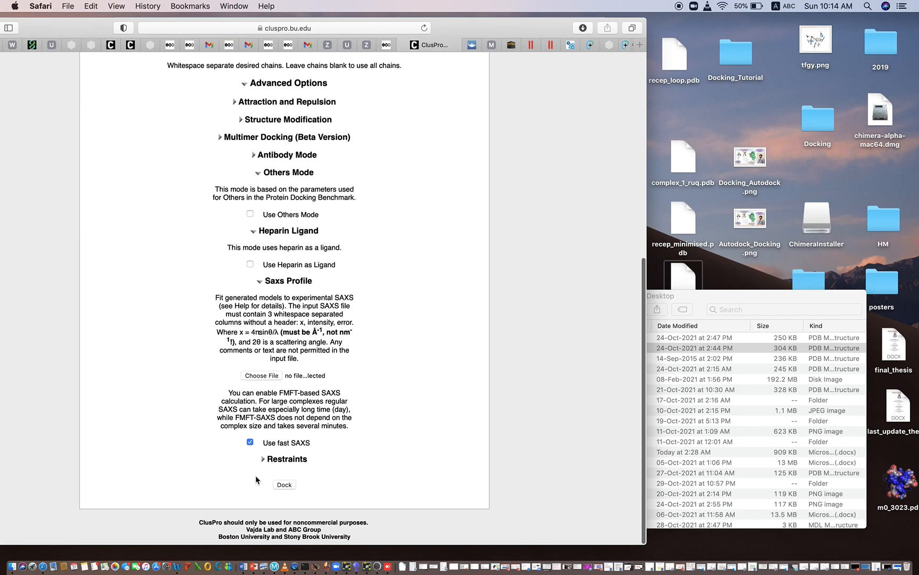
pyautogui.click(263, 459)
pyautogui.scroll(-5, 362, 456)
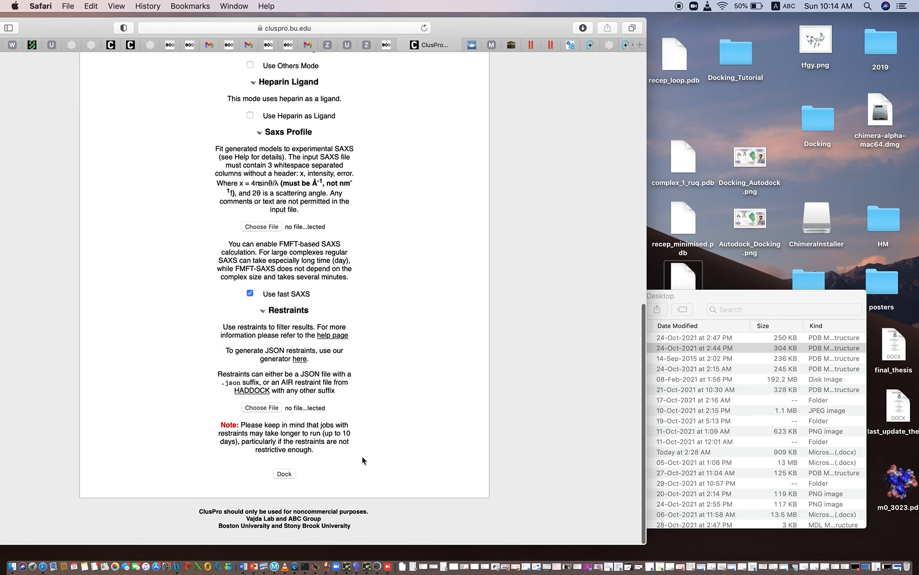
pyautogui.scroll(5, 362, 456)
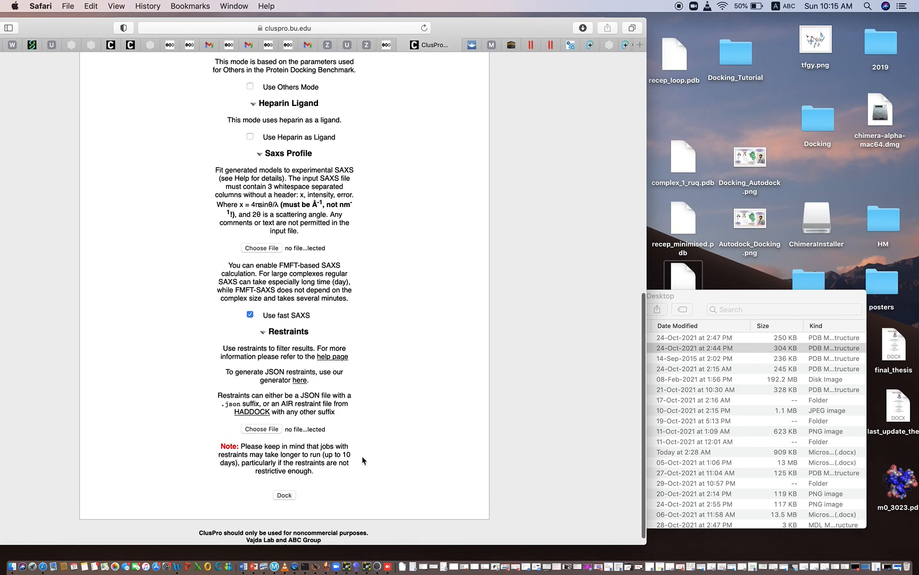
# Step: Collapse the expanded Restraints, Saxs Profile, Others Mode and Heparin Ligand sections
pyautogui.click(263, 453)
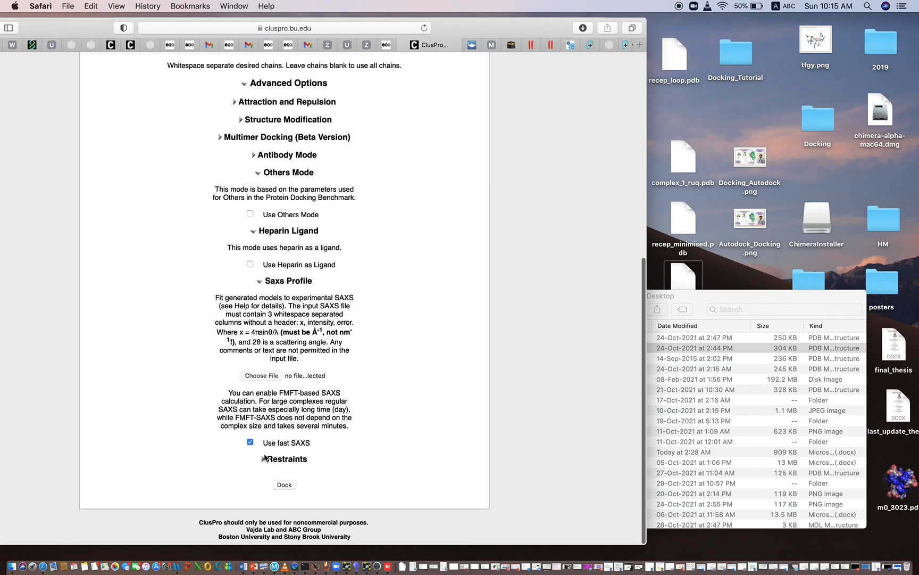
pyautogui.scroll(-1, 246, 332)
pyautogui.click(259, 283)
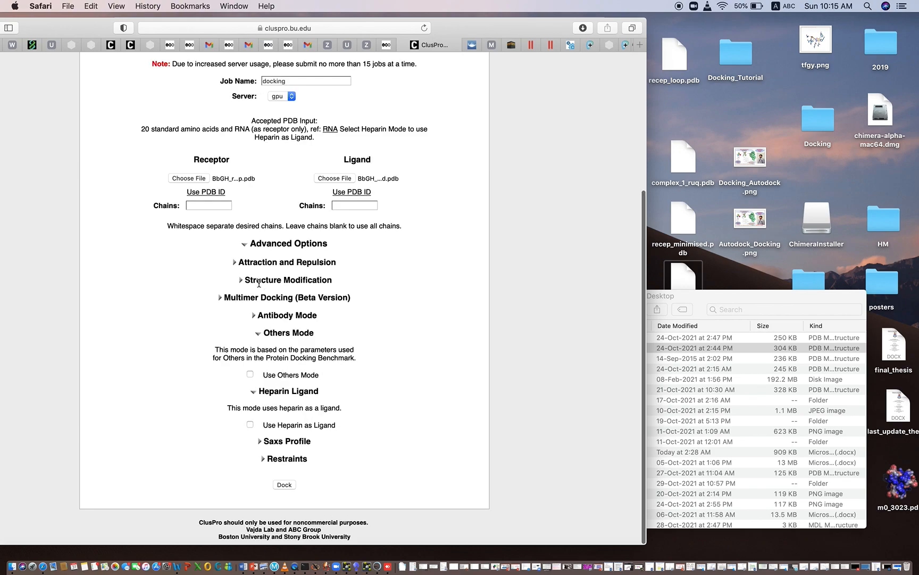
pyautogui.click(258, 332)
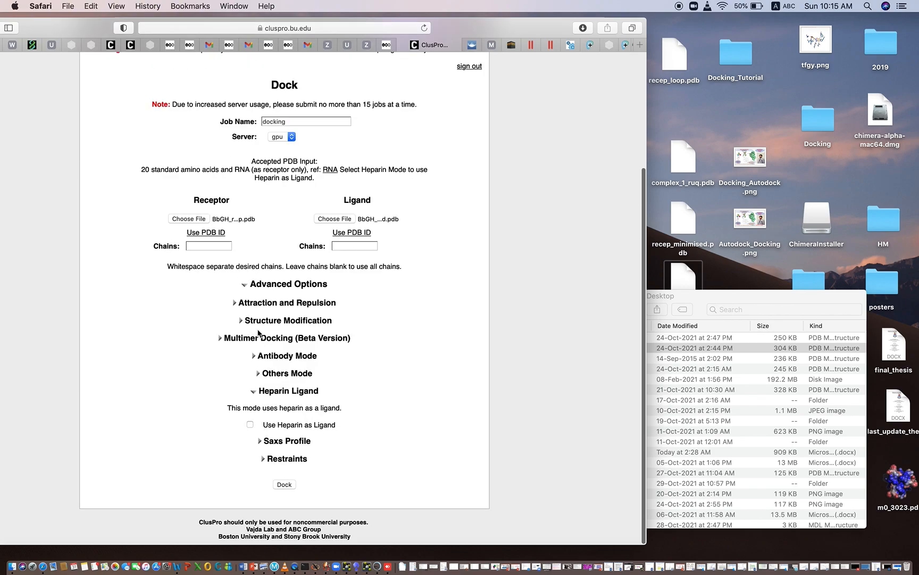
pyautogui.click(255, 392)
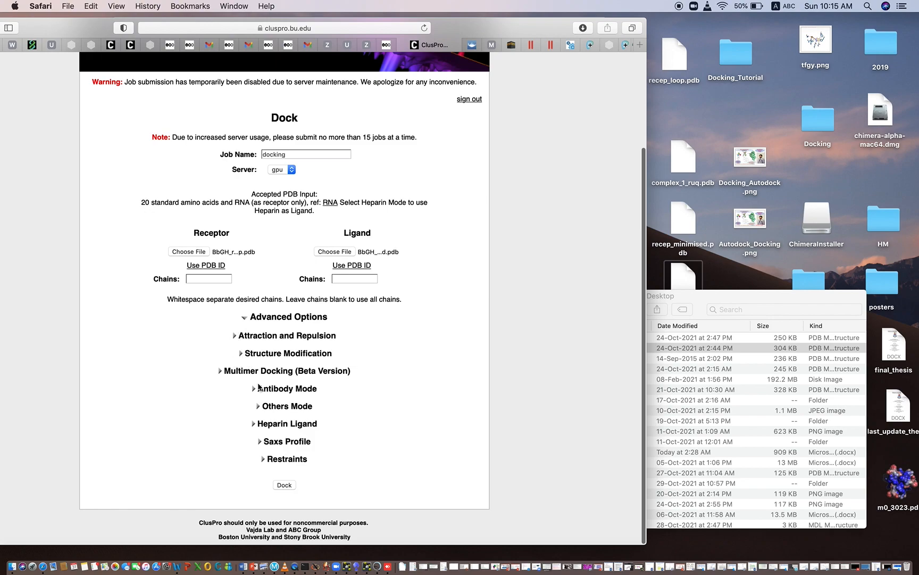
# Step: Recheck the Antibody Mode options, close the section and look over the completed Dock form
pyautogui.click(254, 390)
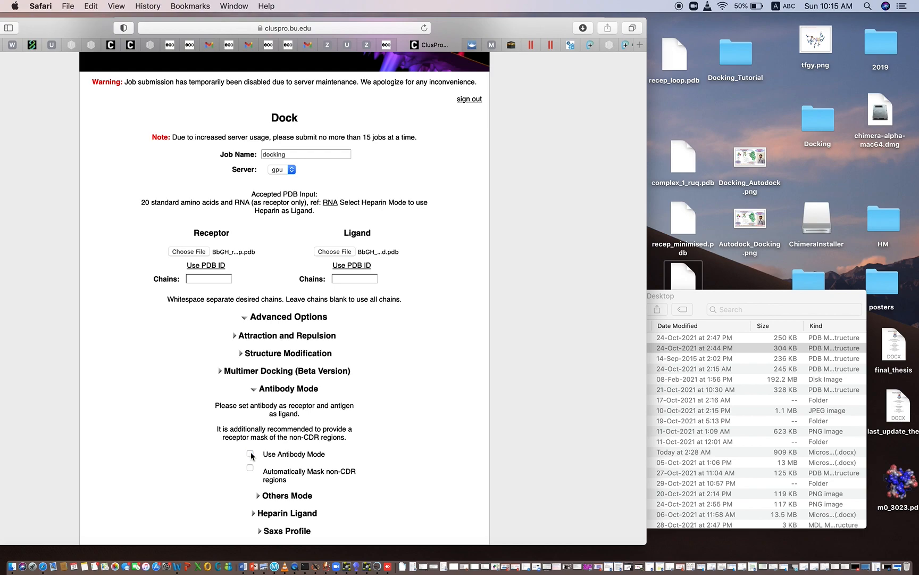
pyautogui.click(253, 389)
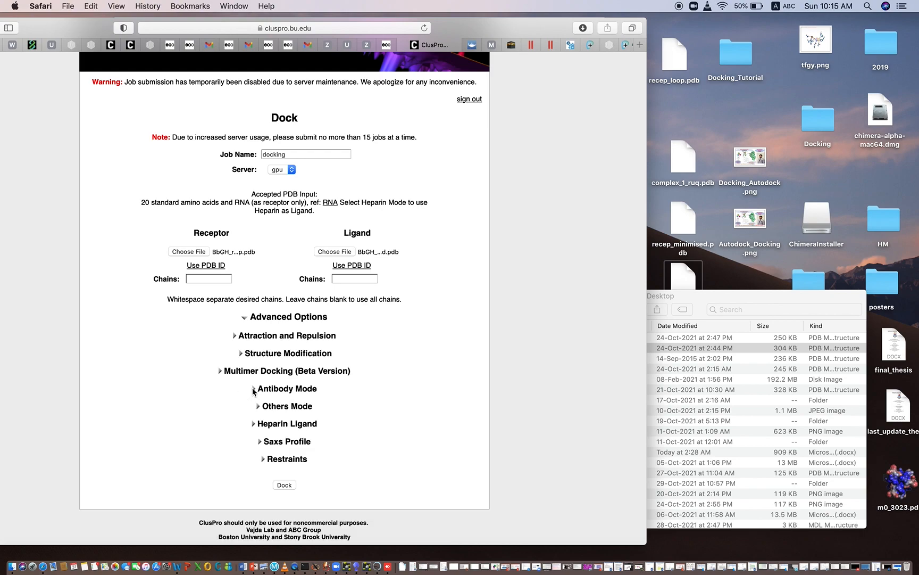
pyautogui.scroll(5, 254, 390)
pyautogui.scroll(-5, 290, 330)
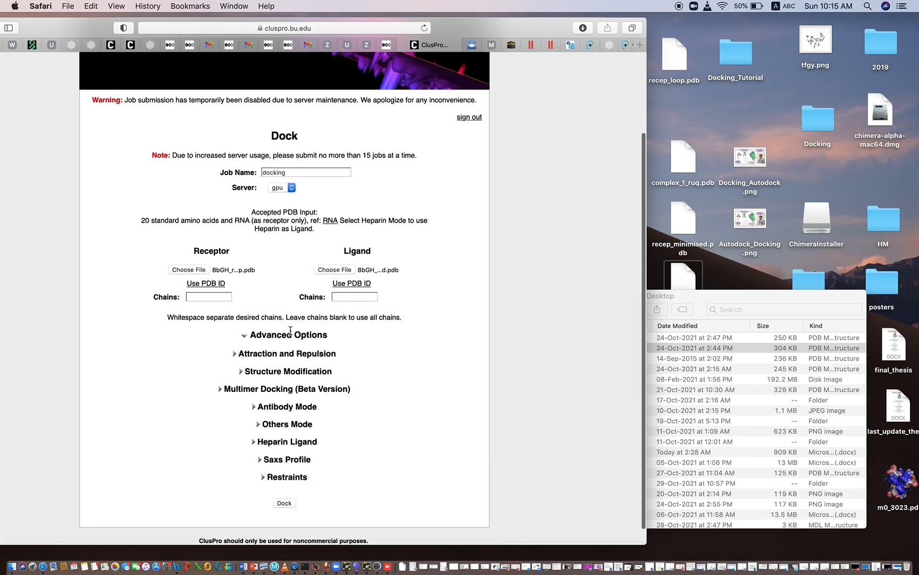
# Step: Look over the Dock form, open the job queue and examine the running job's ID, name, user and status
pyautogui.scroll(-1, 290, 331)
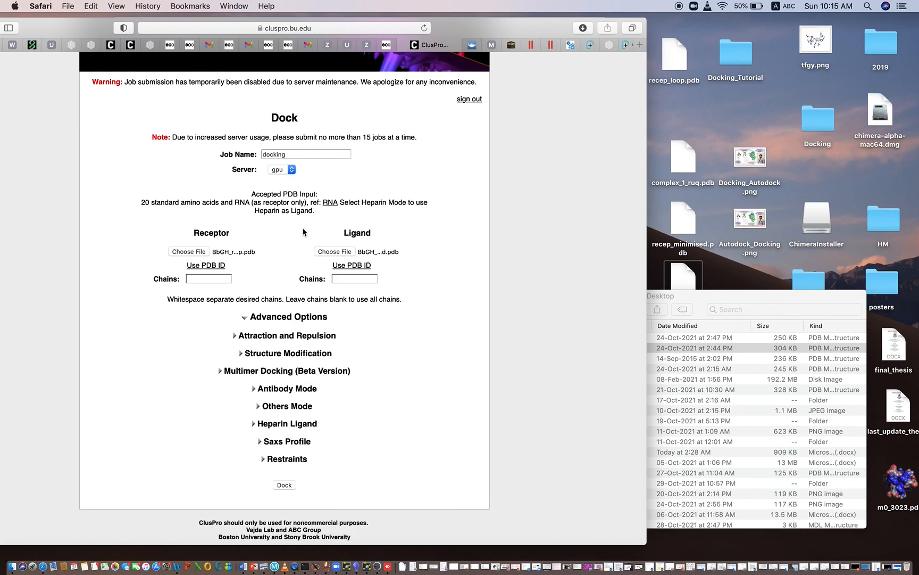
pyautogui.scroll(5, 305, 234)
pyautogui.click(231, 84)
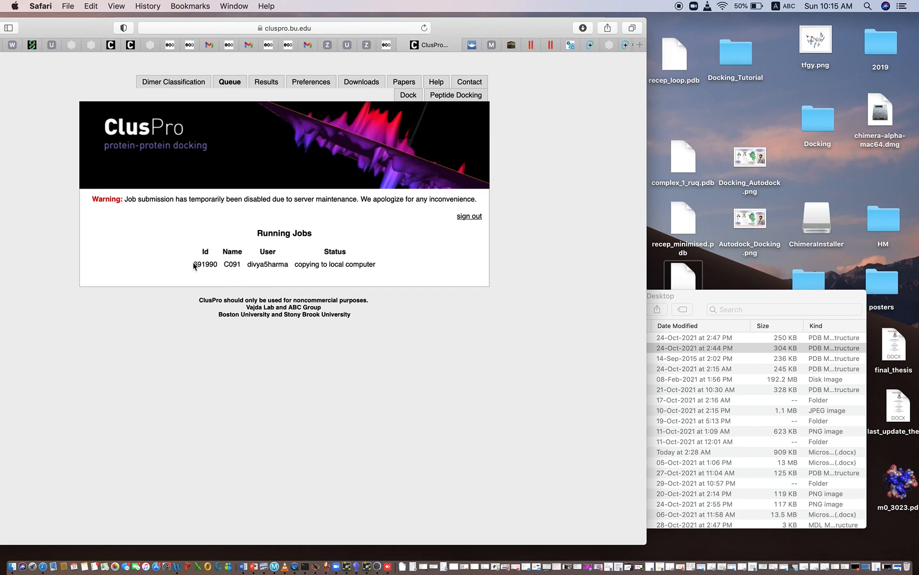
pyautogui.moveTo(223, 265); pyautogui.dragTo(242, 262)
pyautogui.doubleClick(267, 264)
pyautogui.click(298, 264)
pyautogui.moveTo(298, 264)
pyautogui.mouseDown()
pyautogui.moveTo(361, 263)
pyautogui.moveTo(295, 266)
pyautogui.mouseUp()
pyautogui.click(296, 266)
# Step: Start a fresh docking form and upload BbGH_rec_prep.pdb from the Desktop as the receptor
pyautogui.click(409, 98)
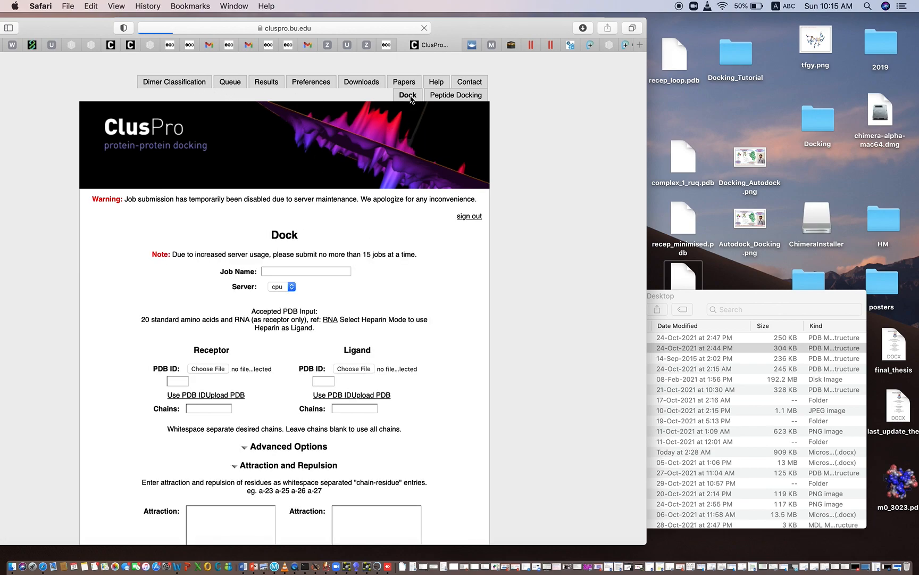
pyautogui.click(674, 298)
pyautogui.click(538, 347)
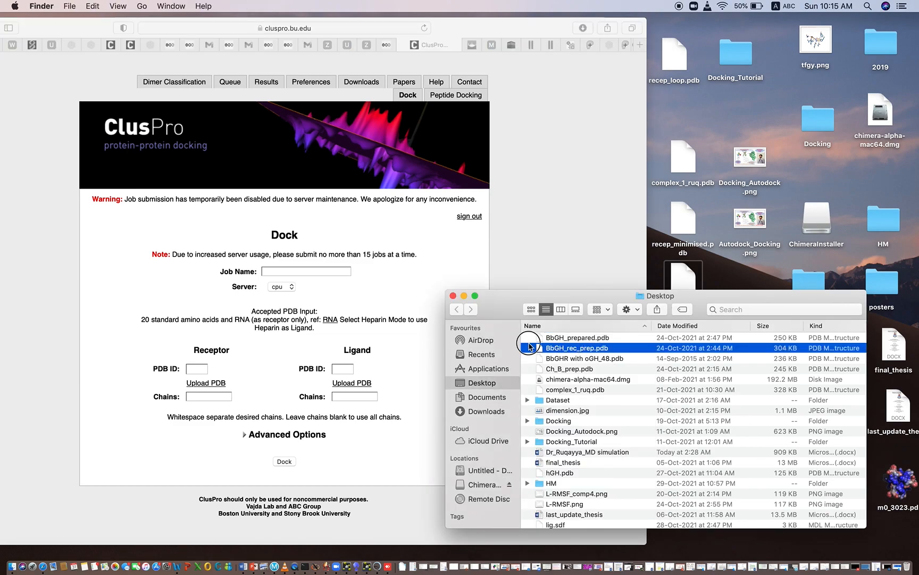
pyautogui.click(206, 384)
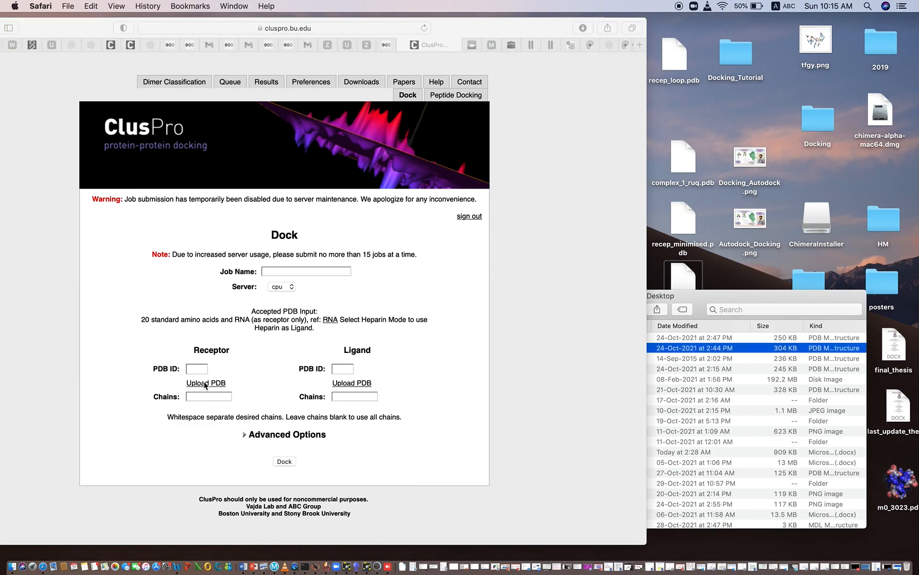
pyautogui.click(205, 385)
pyautogui.click(706, 299)
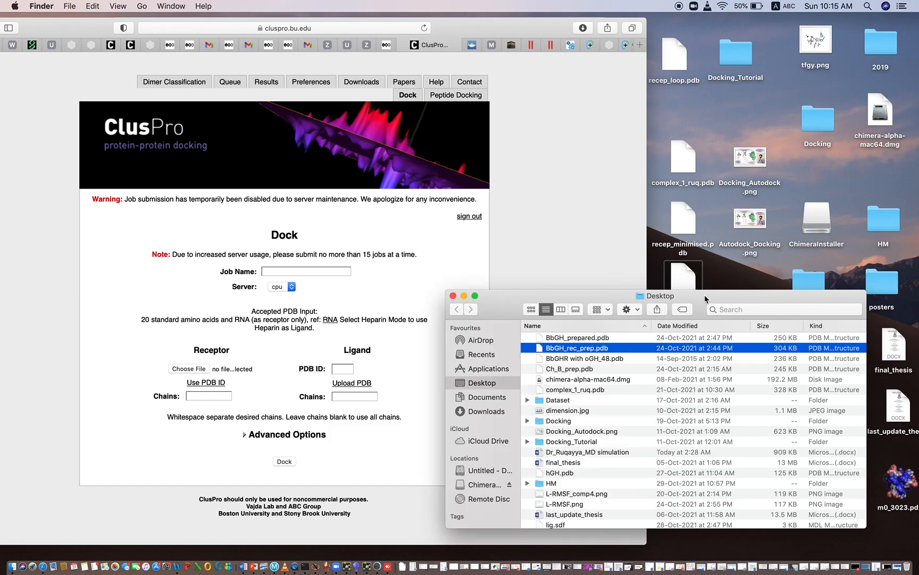
pyautogui.click(593, 351)
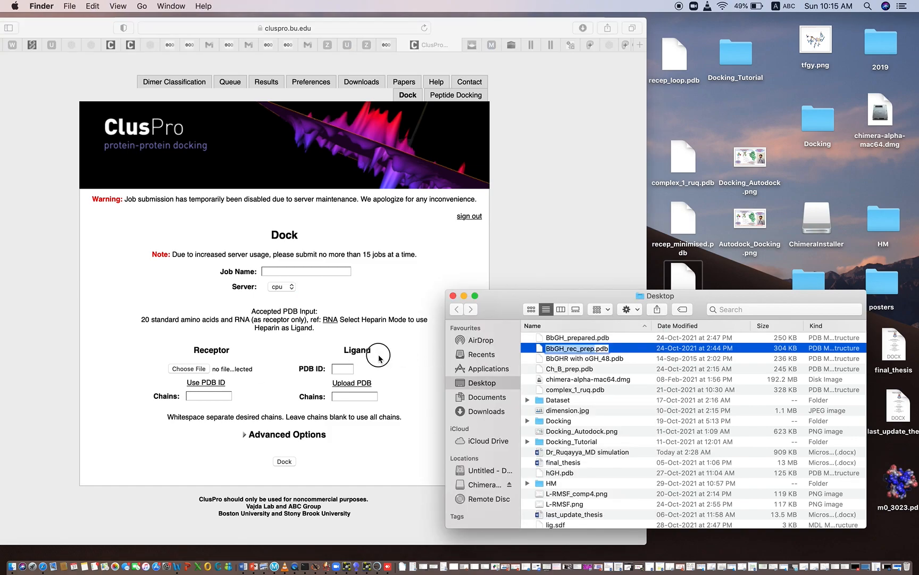
pyautogui.click(630, 350)
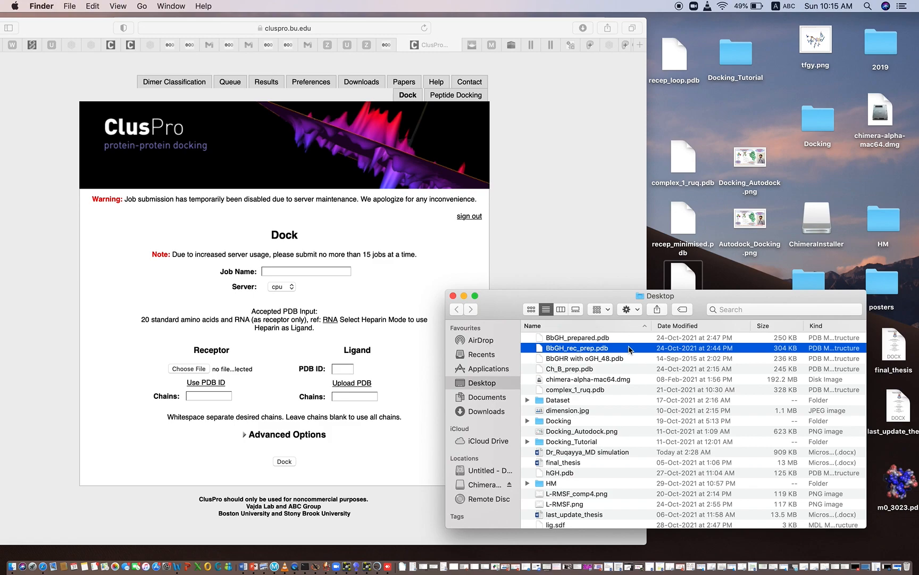
pyautogui.moveTo(630, 349); pyautogui.dragTo(225, 374)
# Step: Switch the ligand to PDB upload and supply BbGH_prepared.pdb from the Desktop
pyautogui.click(345, 386)
pyautogui.click(346, 384)
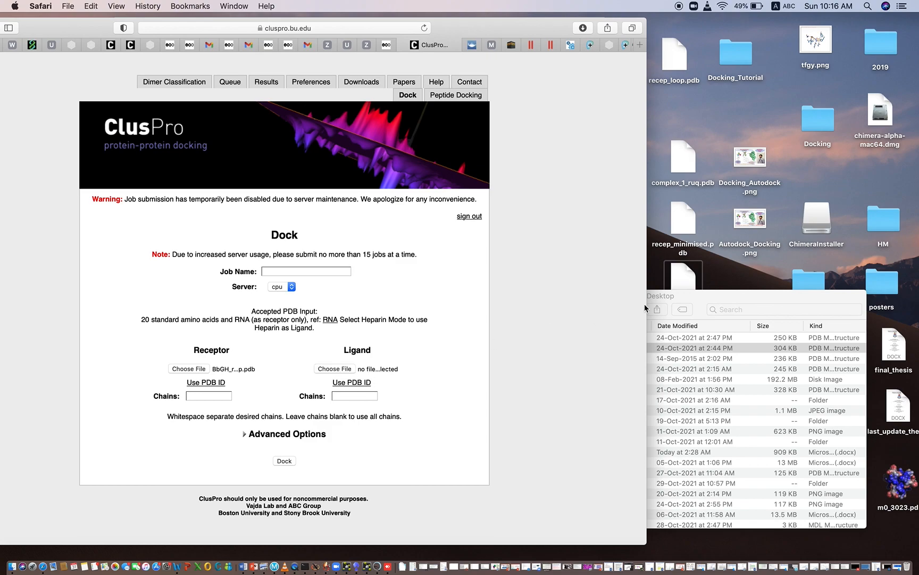
pyautogui.click(690, 301)
pyautogui.click(584, 341)
pyautogui.moveTo(585, 340); pyautogui.dragTo(371, 374)
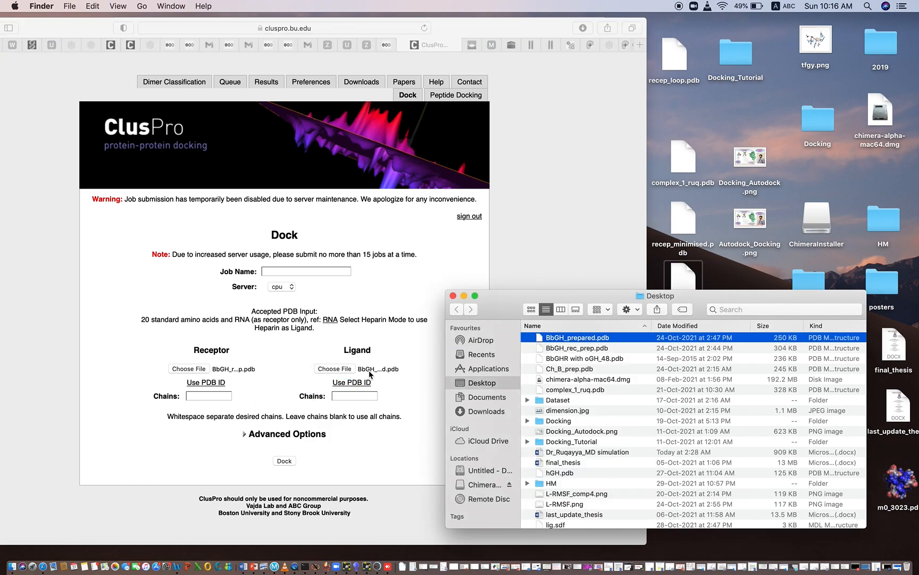
# Step: Name the docking job AGAIN_DOCK, choose the gpu server and submit it
pyautogui.click(286, 462)
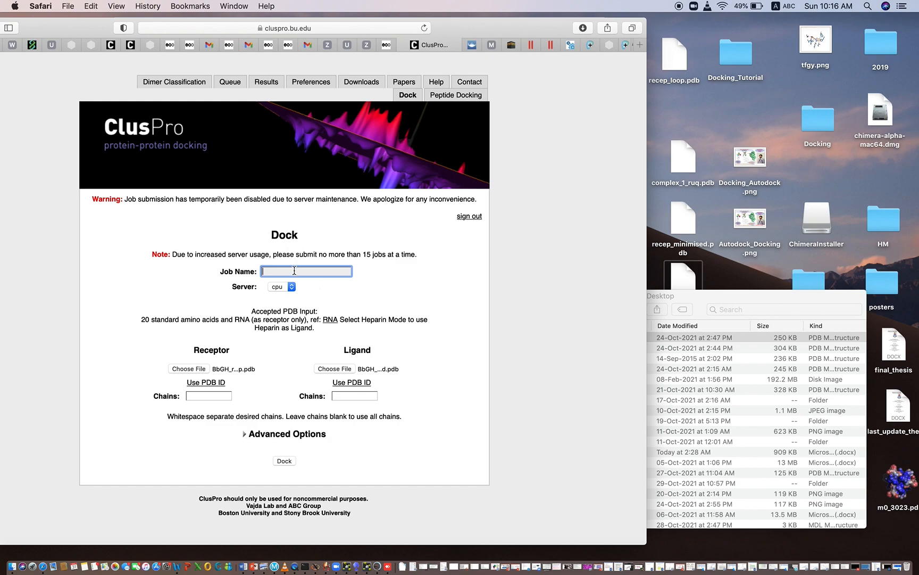
pyautogui.write('AGAIN_DOCK')
pyautogui.click(292, 288)
pyautogui.click(286, 297)
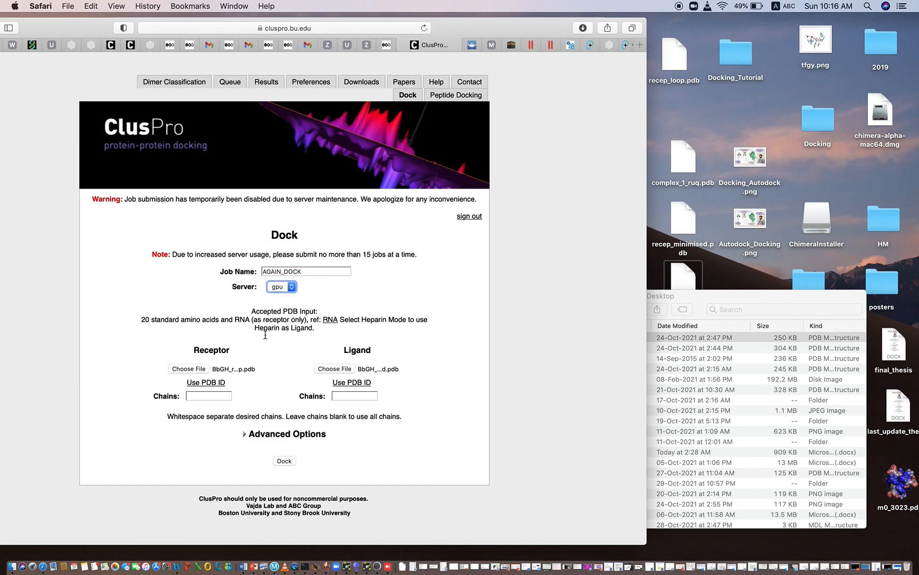
pyautogui.click(285, 461)
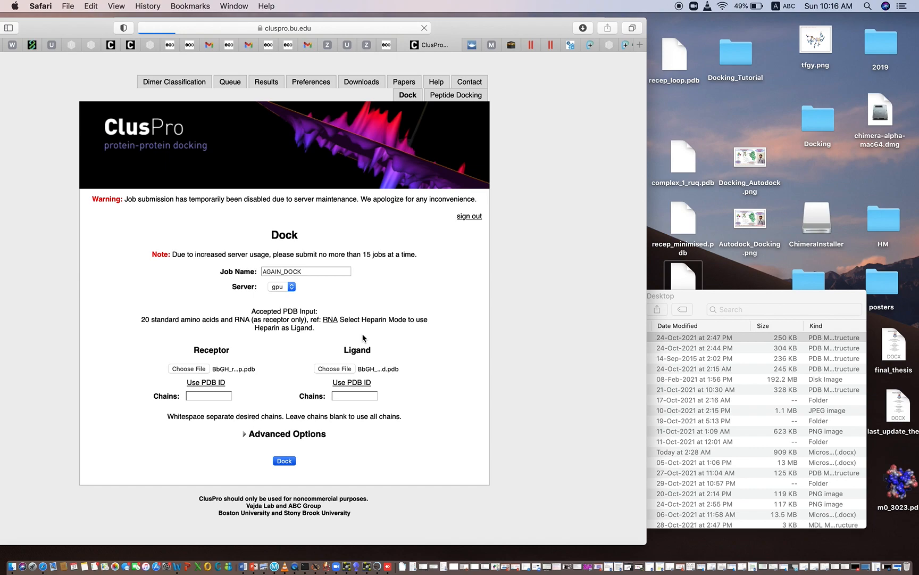
# Step: Find the ClusPro login page among the open pages and log in with the saved account credentials
pyautogui.click(129, 44)
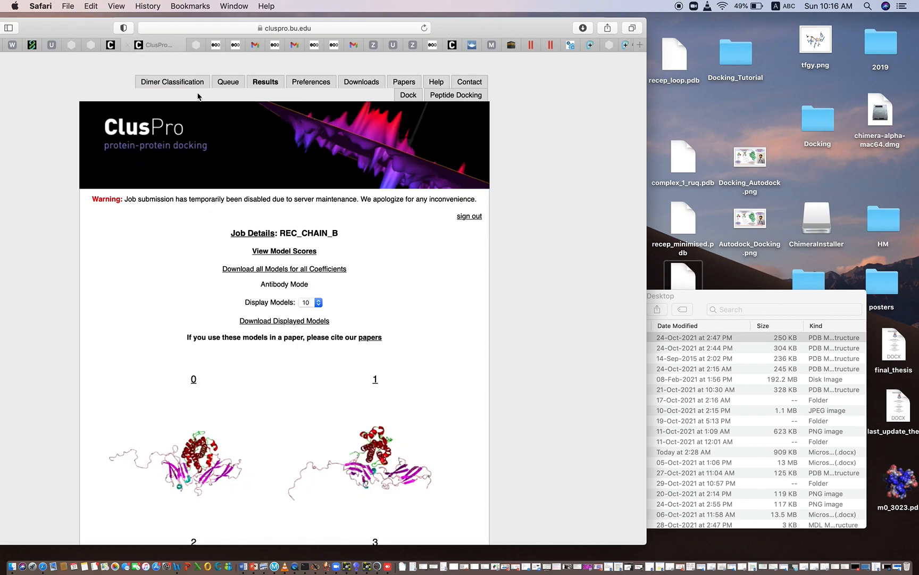
pyautogui.click(107, 44)
pyautogui.click(311, 311)
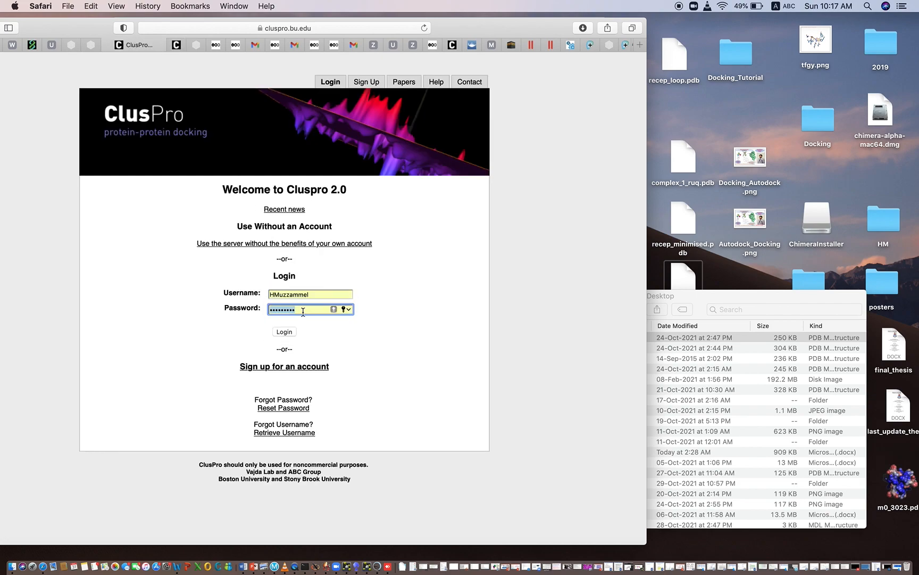
pyautogui.click(284, 332)
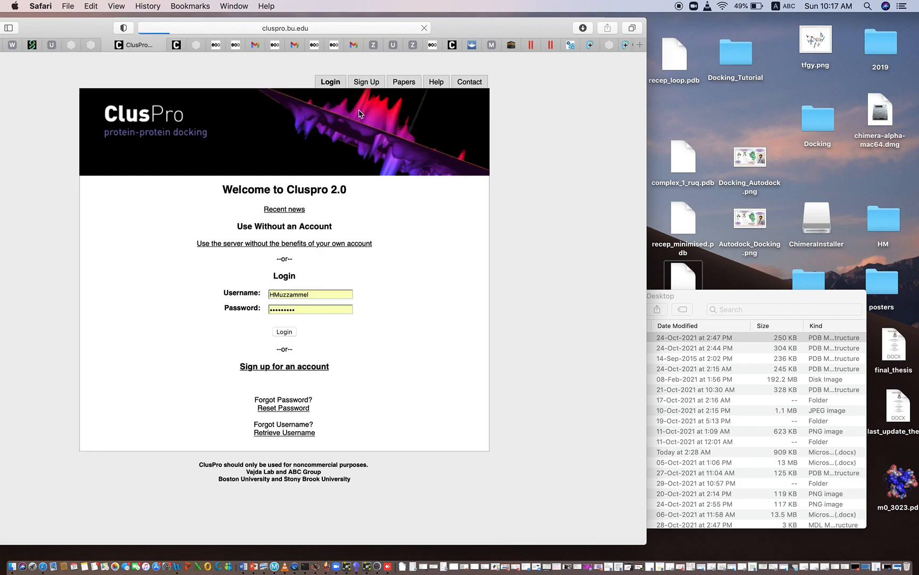
# Step: Check the job queue and the AGAIN_DOCK submission response, and close the submission page
pyautogui.click(453, 44)
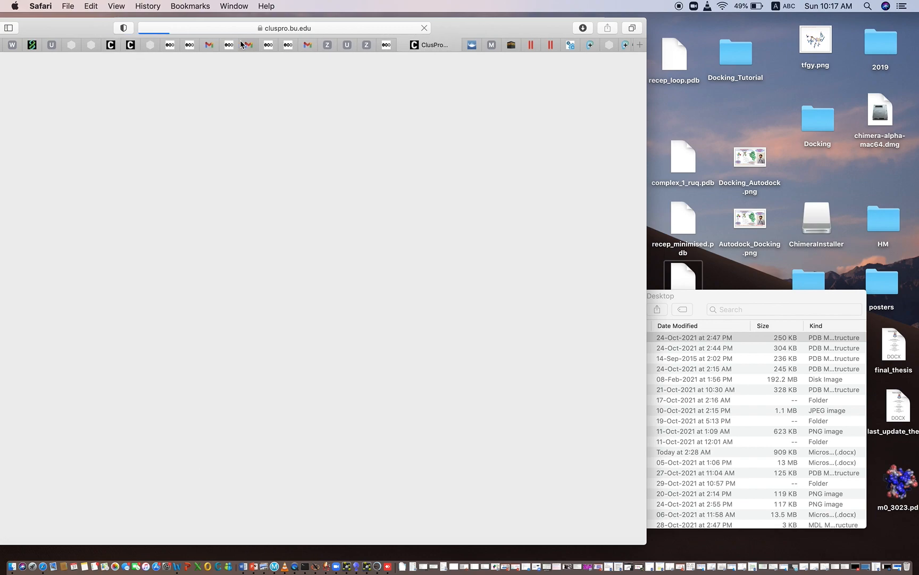
pyautogui.click(111, 45)
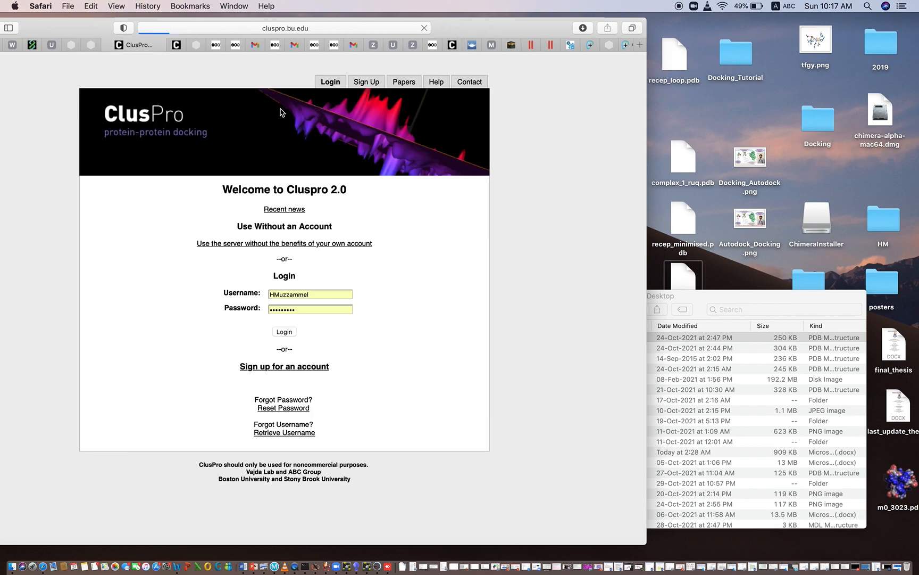
pyautogui.click(451, 46)
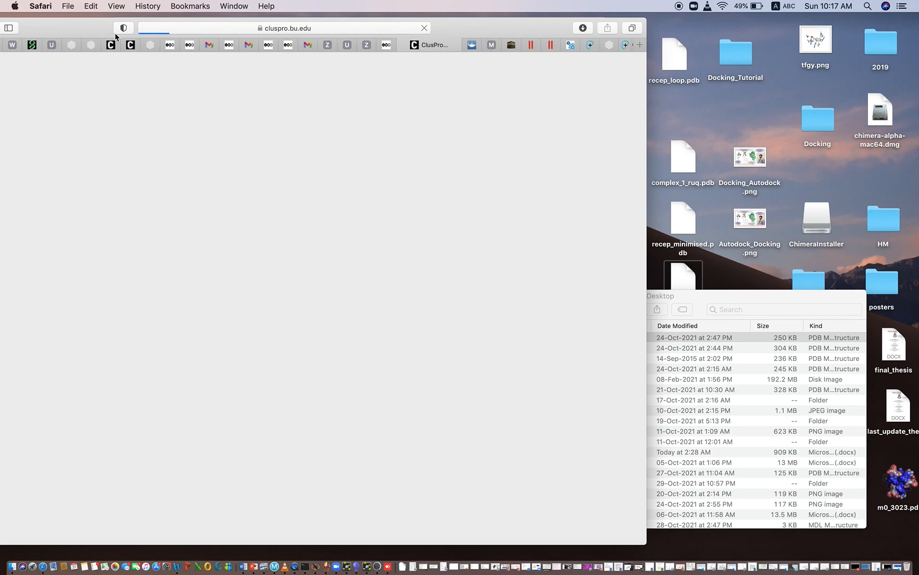
pyautogui.click(113, 47)
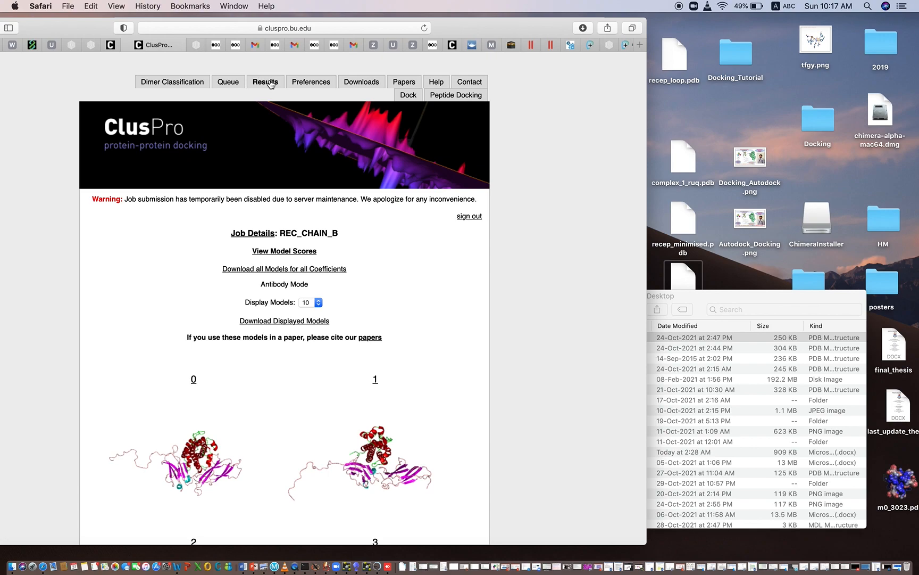
pyautogui.click(112, 45)
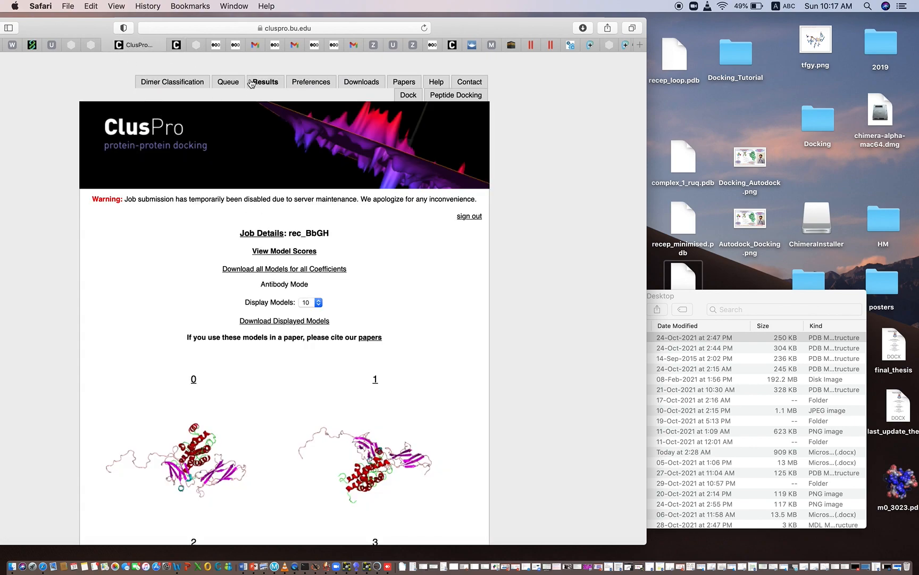
pyautogui.click(229, 84)
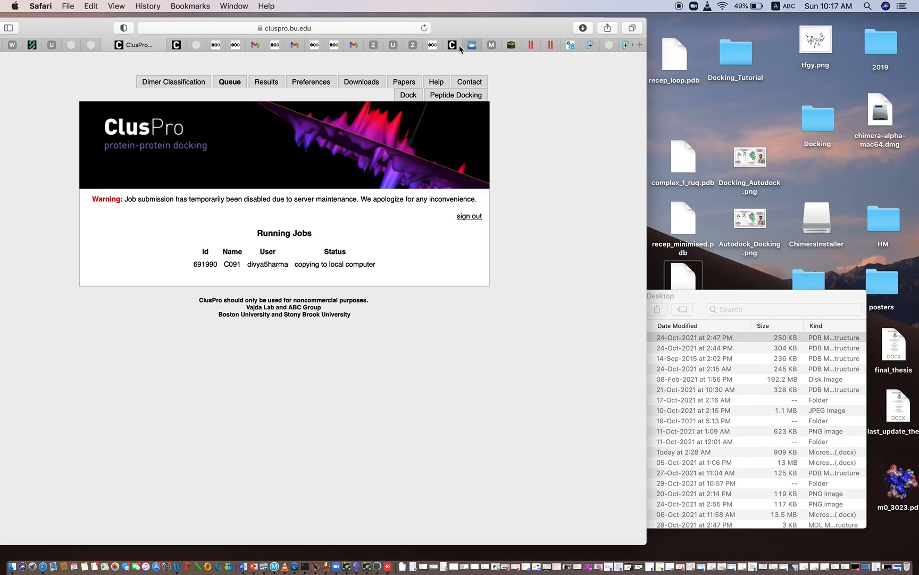
pyautogui.click(452, 45)
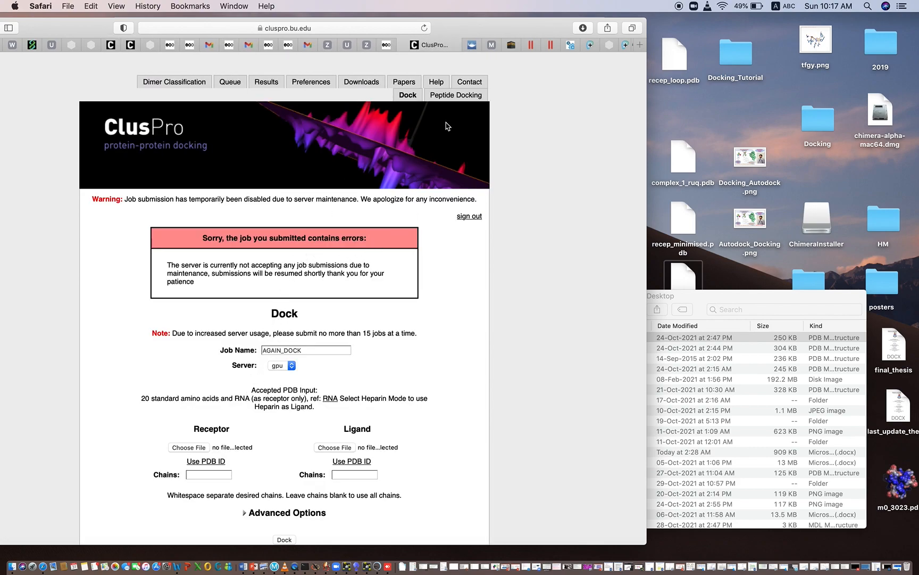
pyautogui.click(408, 47)
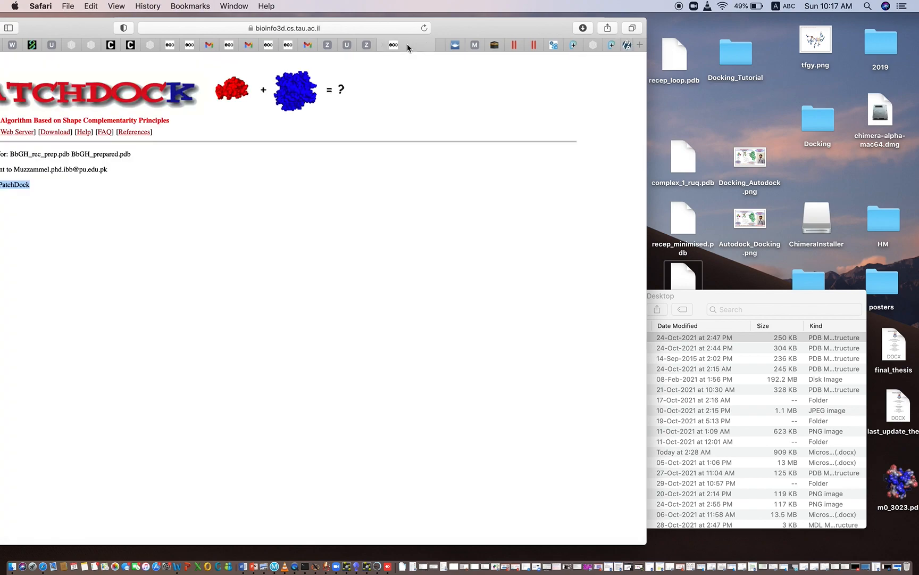
# Step: Return to the REC_CHAIN_B job results and look through its docked models
pyautogui.click(132, 45)
pyautogui.moveTo(92, 26); pyautogui.dragTo(112, 28)
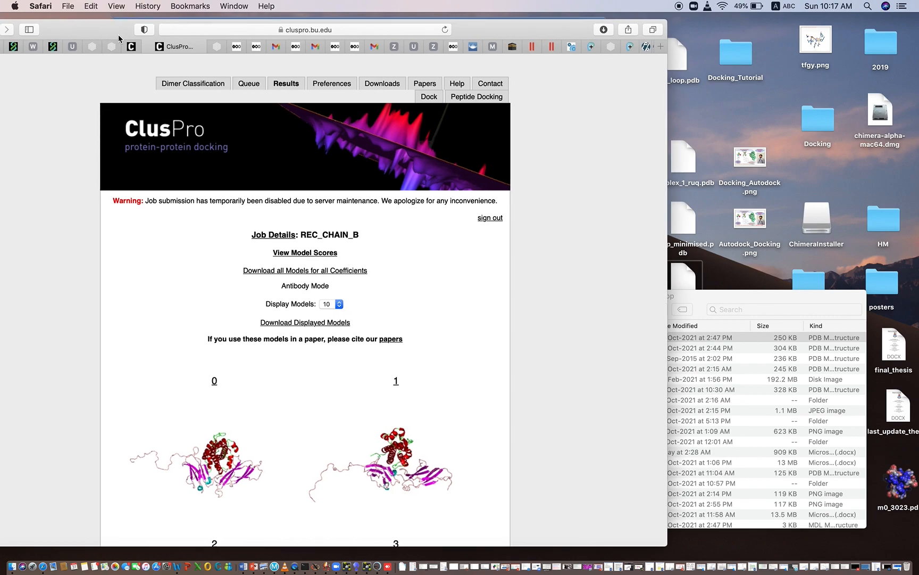
pyautogui.click(131, 47)
pyautogui.click(197, 49)
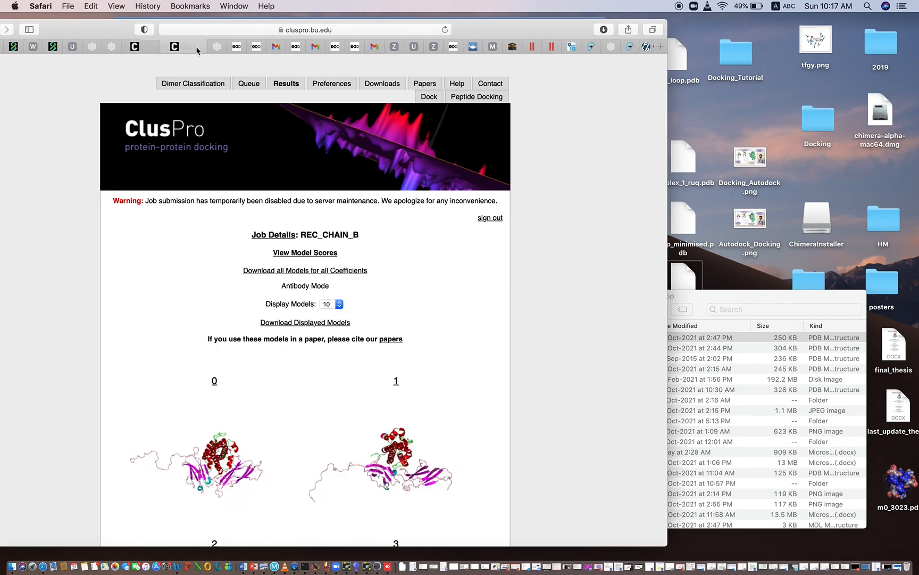
pyautogui.scroll(-5, 269, 388)
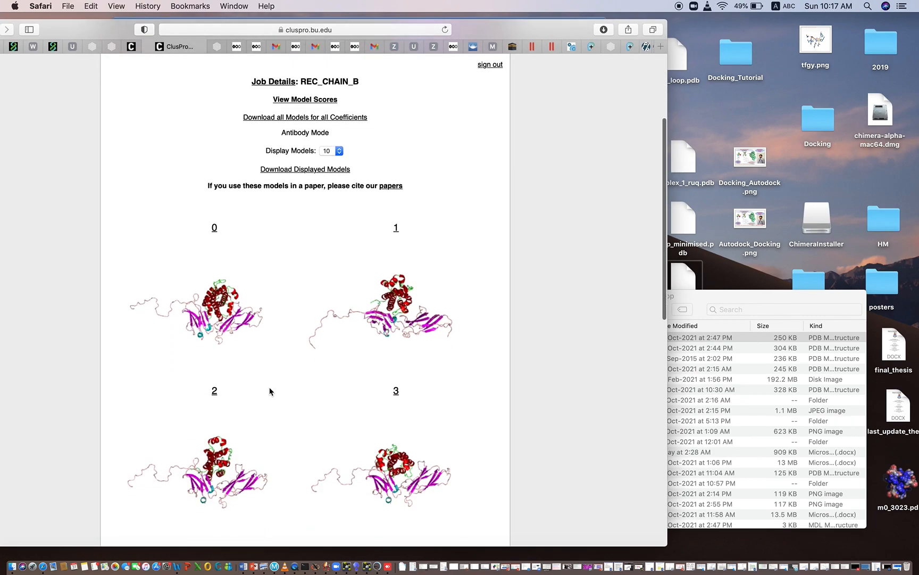
pyautogui.scroll(3, 269, 388)
pyautogui.scroll(-4, 269, 336)
pyautogui.scroll(-5, 269, 335)
pyautogui.scroll(8, 269, 335)
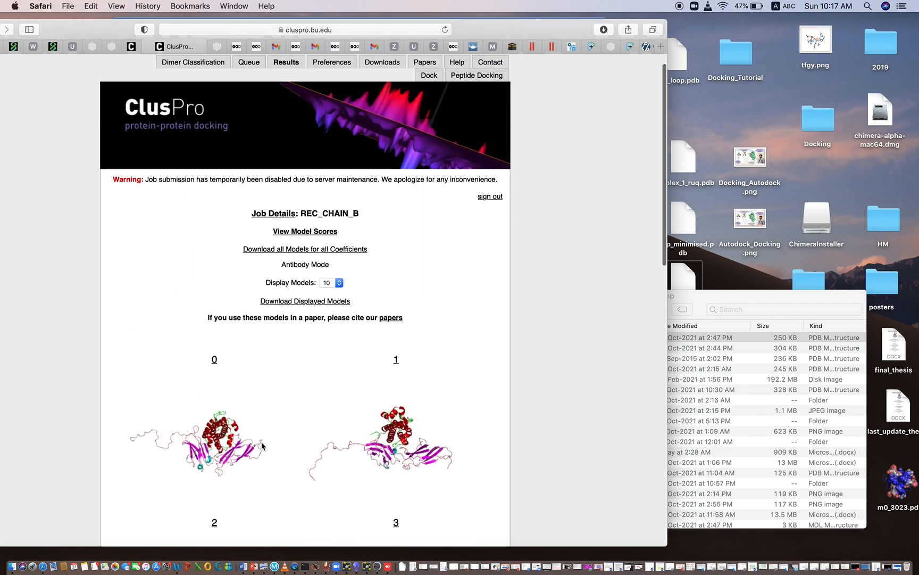
pyautogui.scroll(1, 261, 442)
# Step: Open the list of finished jobs and highlight the note on how long jobs are kept
pyautogui.click(286, 87)
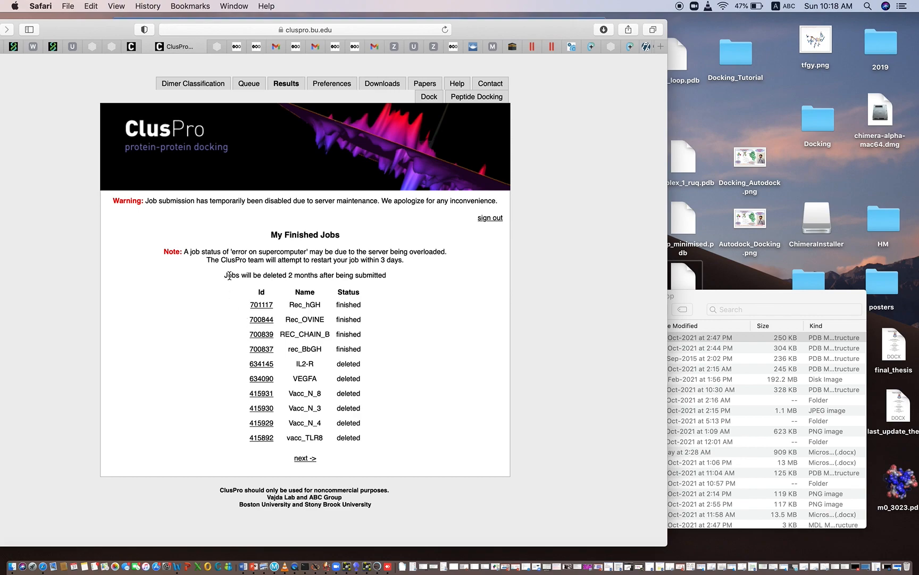
pyautogui.moveTo(226, 275); pyautogui.dragTo(391, 278)
pyautogui.moveTo(223, 275); pyautogui.dragTo(400, 278)
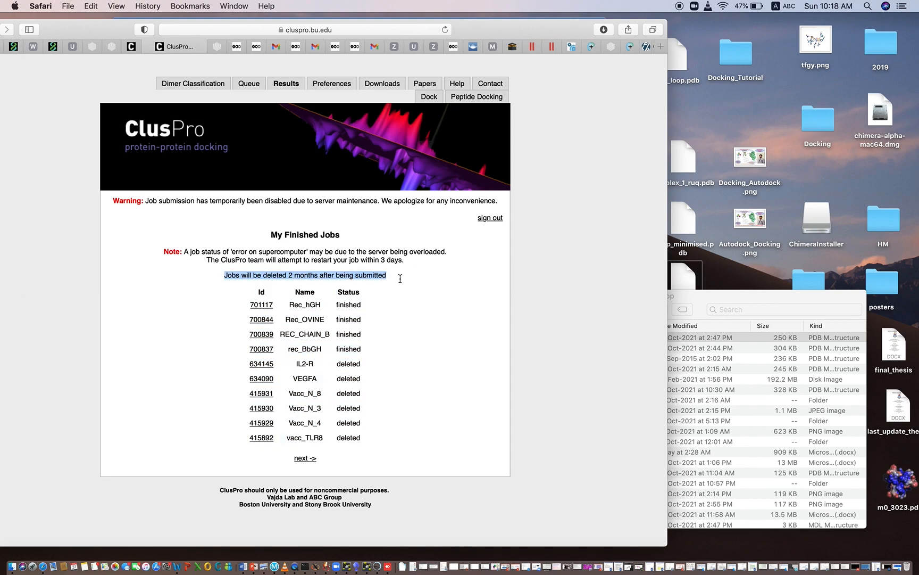
# Step: Open the finished Rec_hGH job and look through its docked model images
pyautogui.click(261, 305)
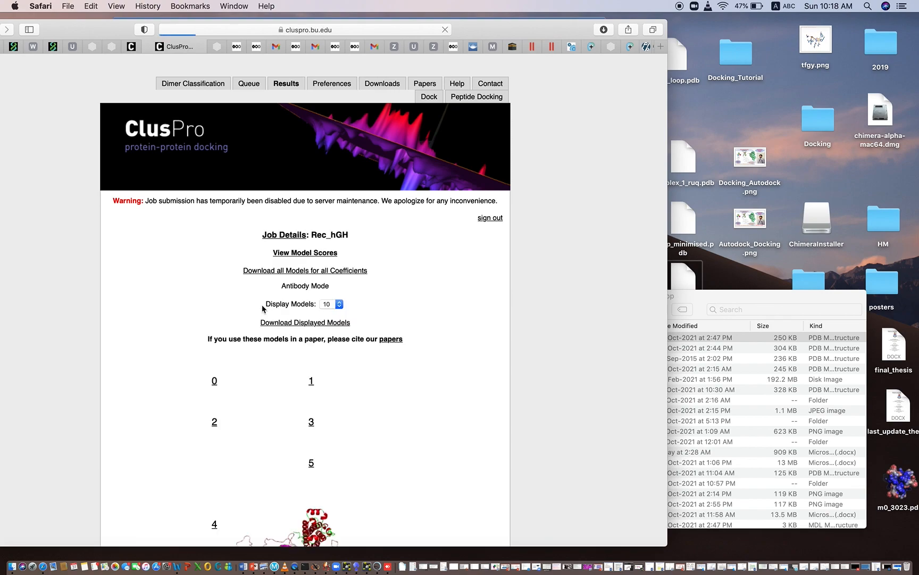
pyautogui.scroll(-10, 453, 330)
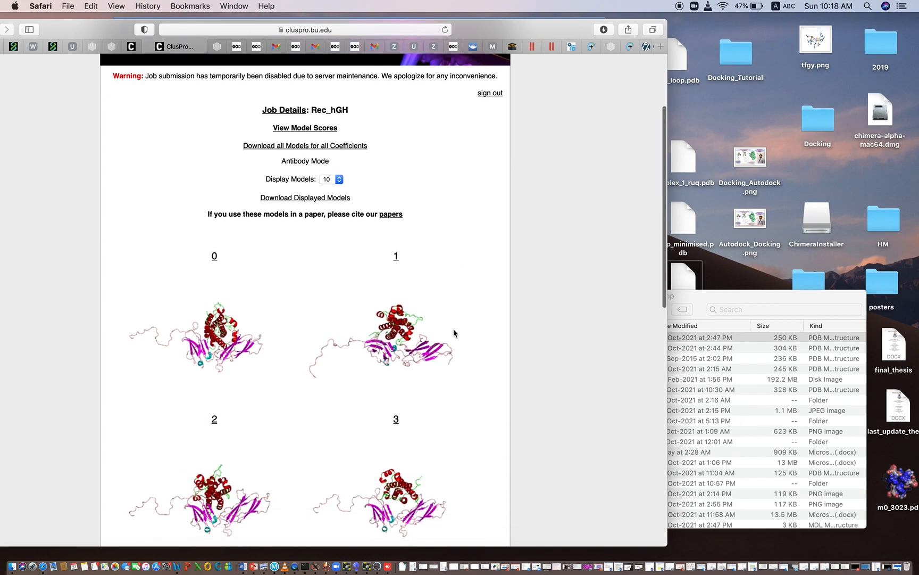
pyautogui.scroll(10, 322, 302)
pyautogui.scroll(-5, 322, 300)
pyautogui.scroll(-10, 290, 311)
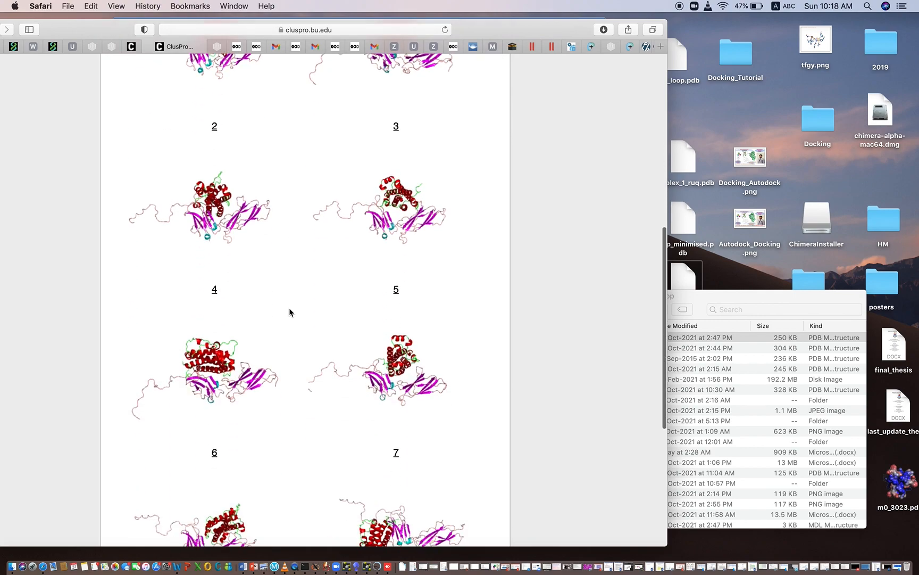
pyautogui.scroll(-6, 289, 307)
pyautogui.scroll(20, 289, 307)
pyautogui.scroll(4, 289, 311)
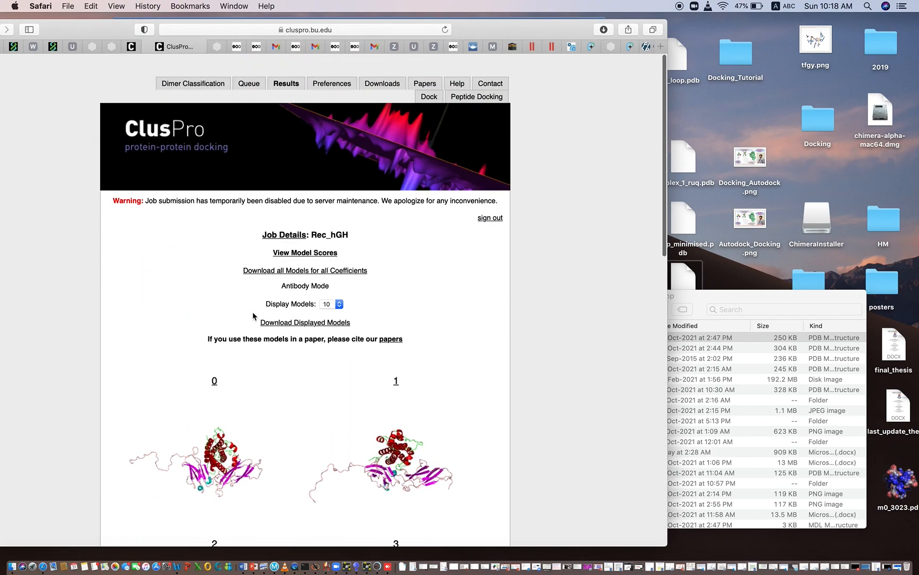
# Step: Set the number of displayed models for the Rec_hGH job to 27
pyautogui.click(339, 304)
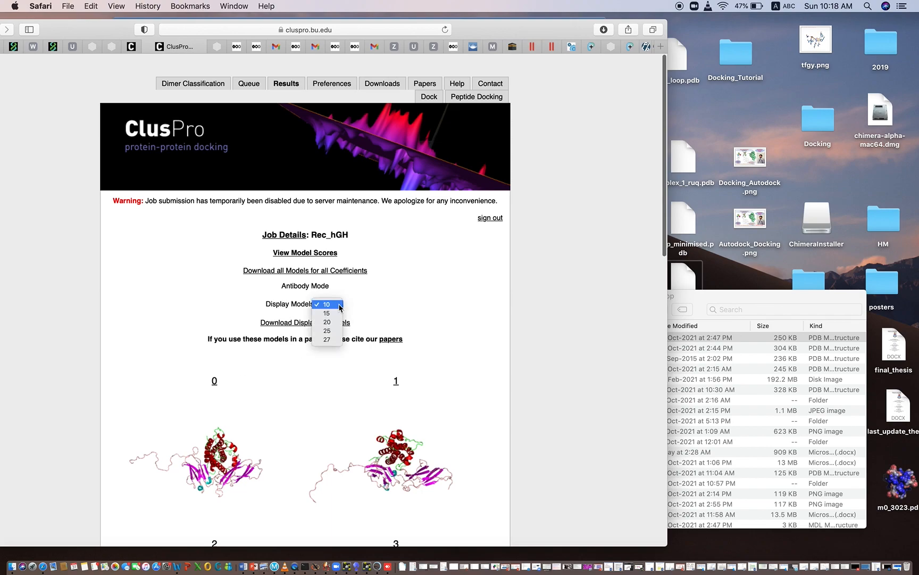
pyautogui.click(331, 340)
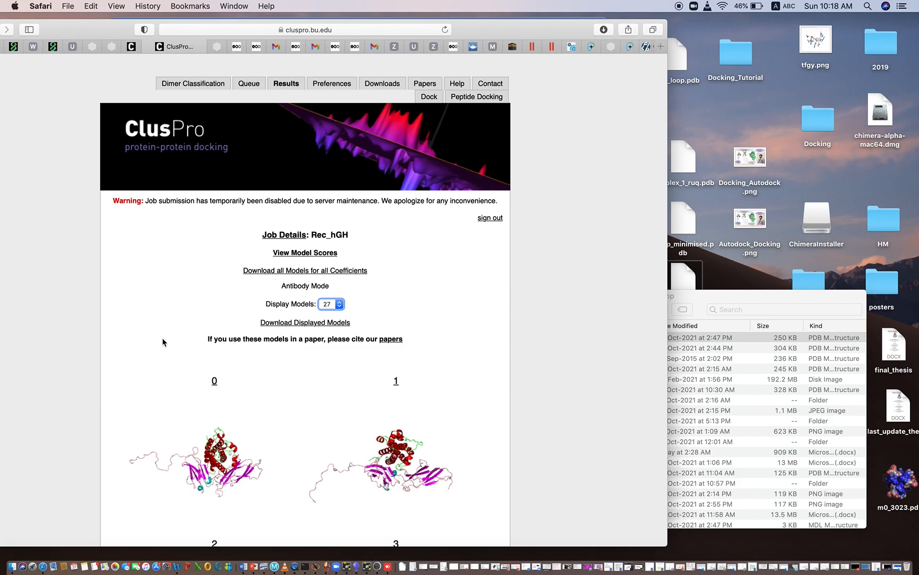
# Step: Look through all the displayed docked model images of the Rec_hGH job, from model 0 to model 26
pyautogui.scroll(-20, 164, 342)
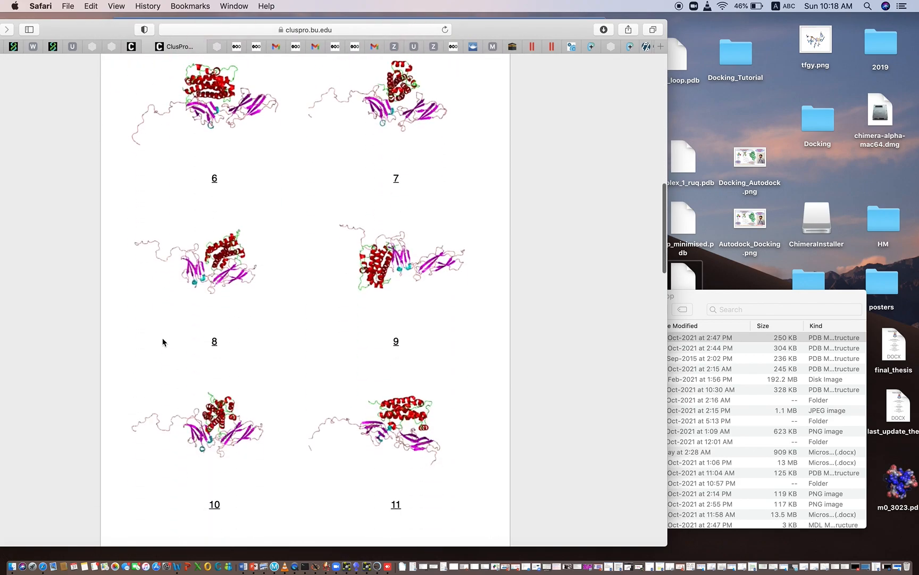
pyautogui.scroll(-10, 163, 342)
pyautogui.scroll(3, 164, 343)
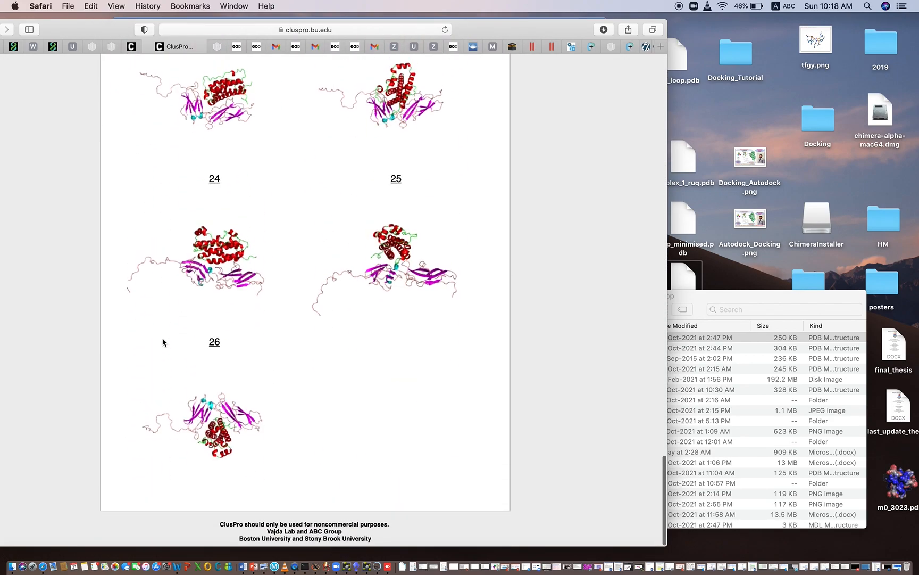
pyautogui.scroll(20, 256, 356)
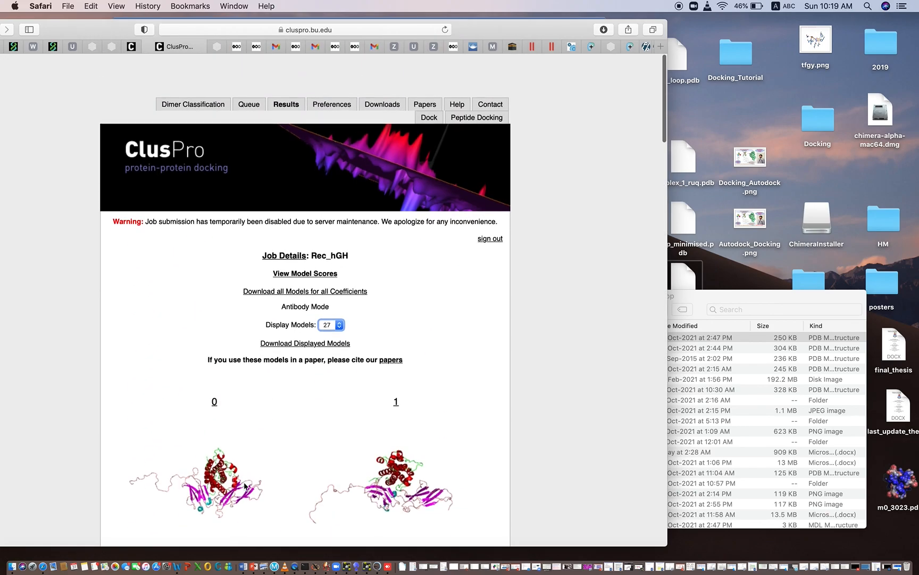
pyautogui.scroll(-20, 308, 467)
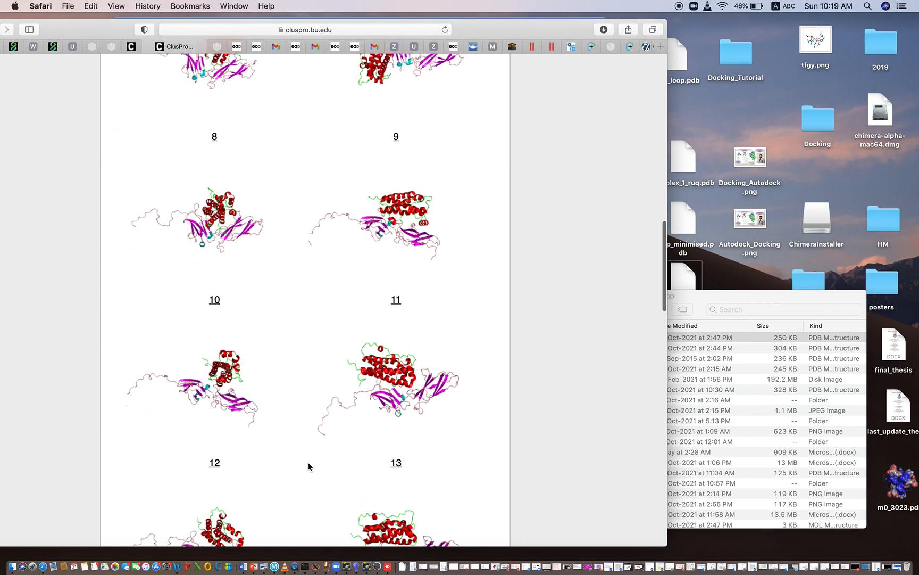
pyautogui.scroll(-5, 309, 467)
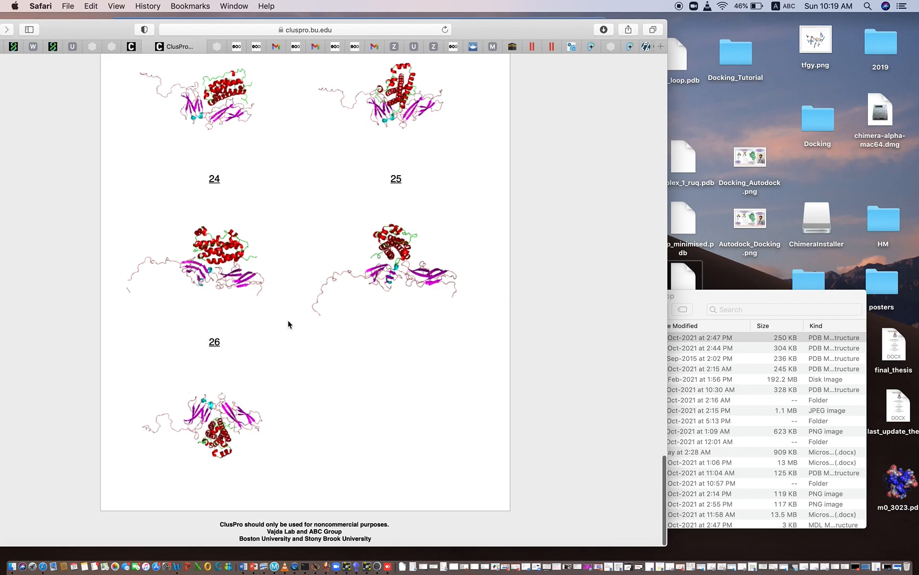
pyautogui.scroll(10, 288, 322)
pyautogui.scroll(10, 288, 322)
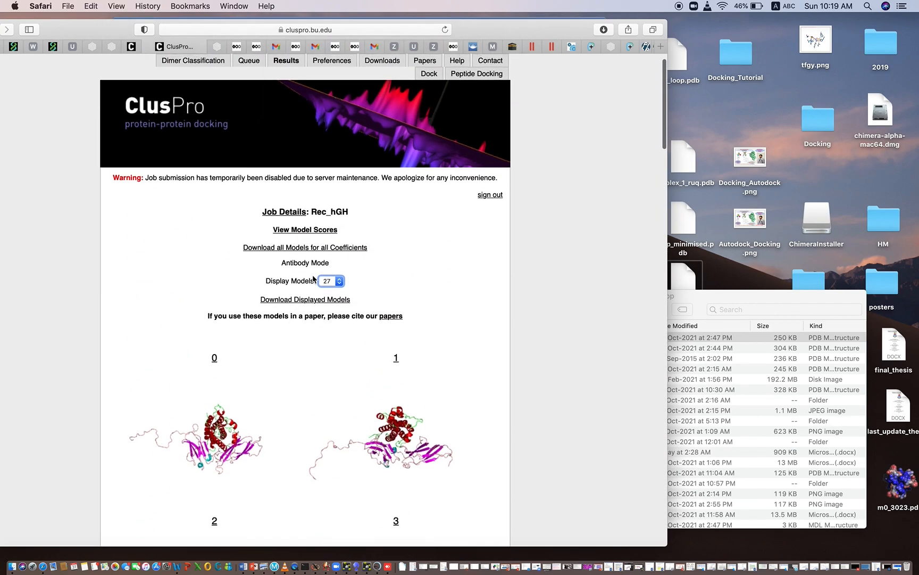
# Step: Open the model scores of the Rec_hGH job and highlight the energy formula under Coefficient Weights
pyautogui.click(310, 230)
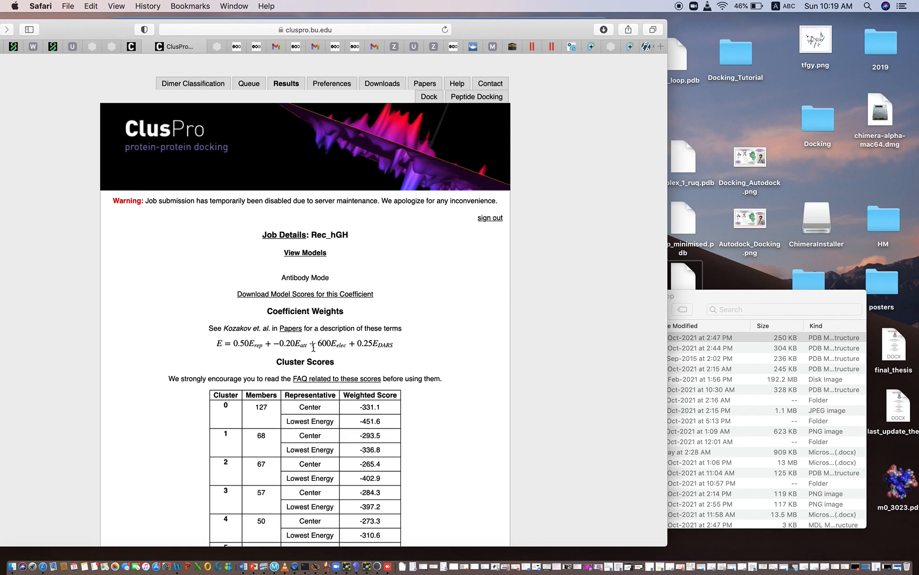
pyautogui.scroll(-10, 365, 349)
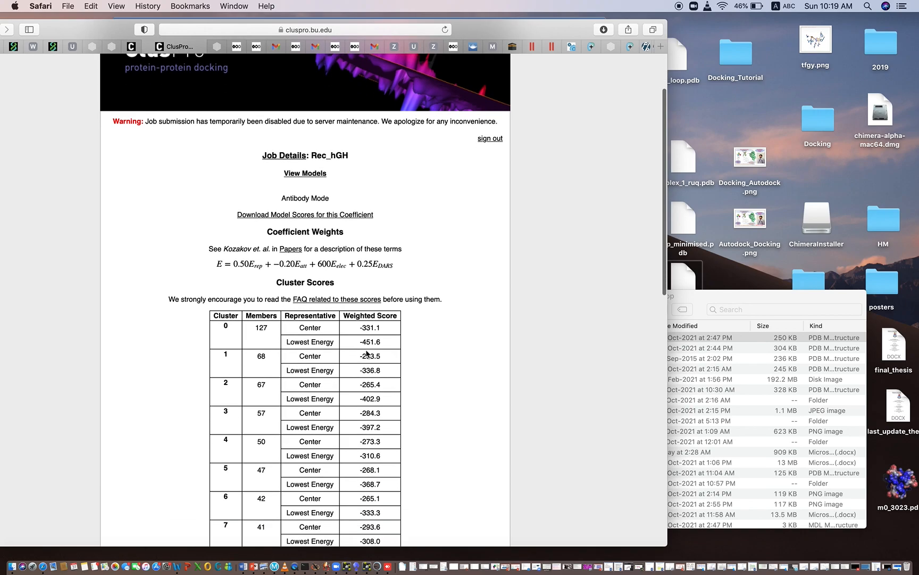
pyautogui.scroll(1, 366, 350)
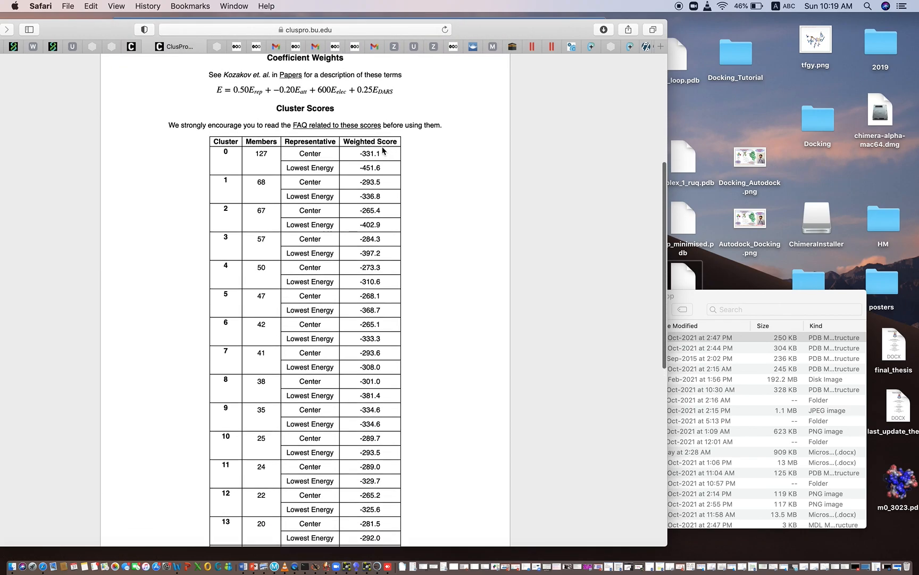
pyautogui.scroll(2, 274, 120)
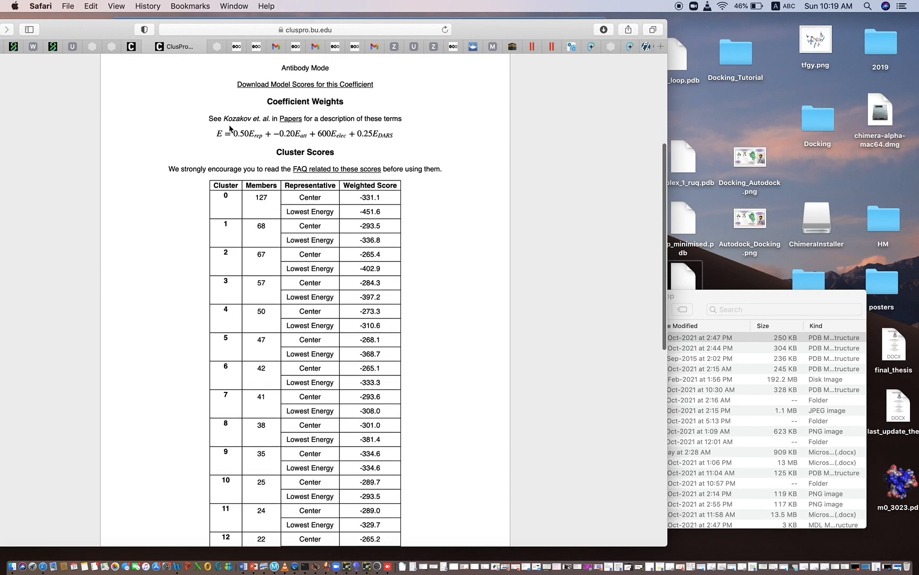
pyautogui.click(217, 136)
pyautogui.moveTo(217, 136); pyautogui.dragTo(397, 141)
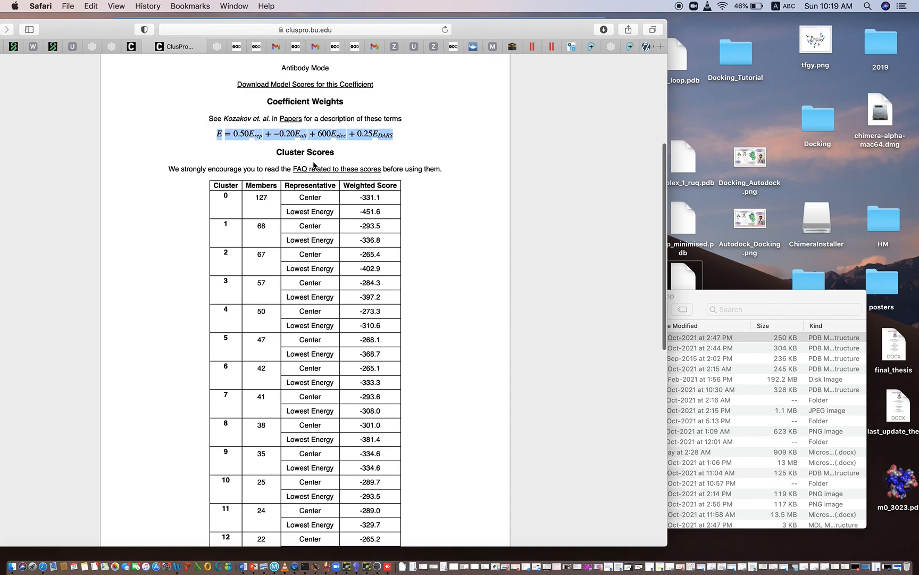
# Step: Highlight the weighted score of cluster 0's Center representative in the Cluster Scores table, and clear the highlight after reviewing it
pyautogui.scroll(4, 167, 245)
pyautogui.scroll(-4, 167, 245)
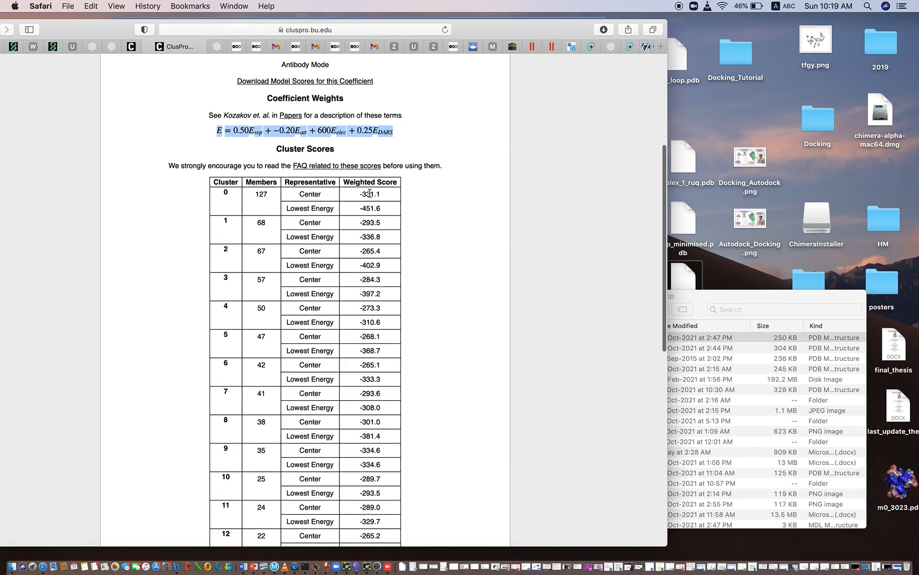
pyautogui.doubleClick(370, 194)
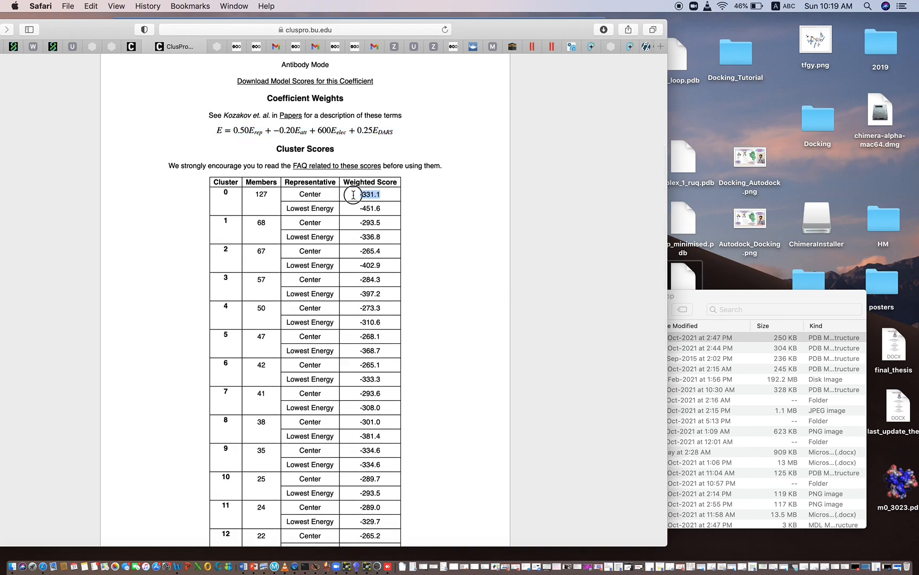
pyautogui.scroll(5, 439, 220)
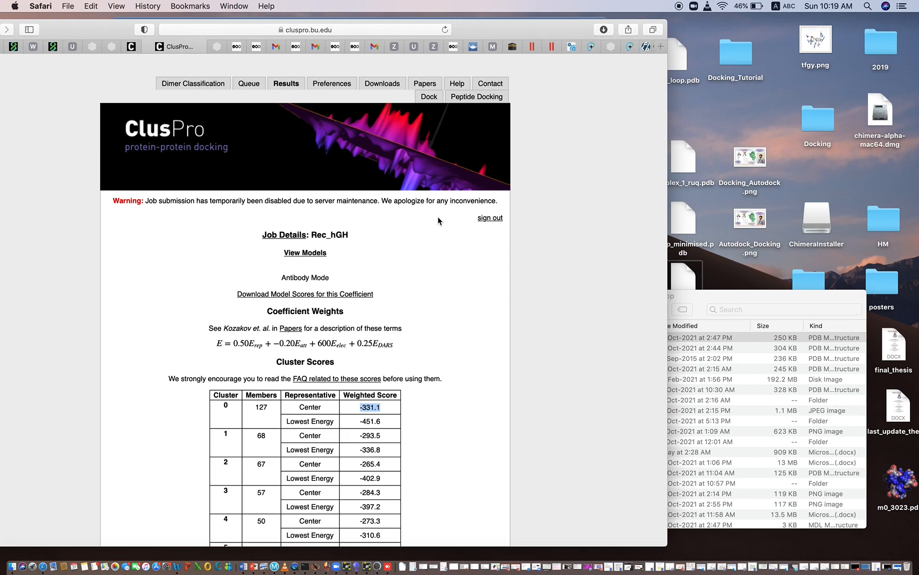
pyautogui.scroll(-5, 439, 220)
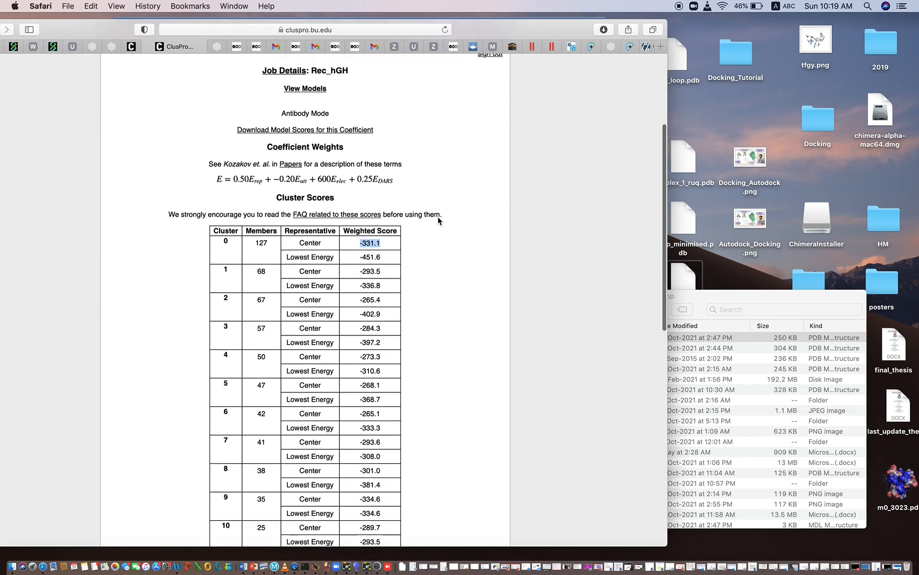
pyautogui.click(354, 243)
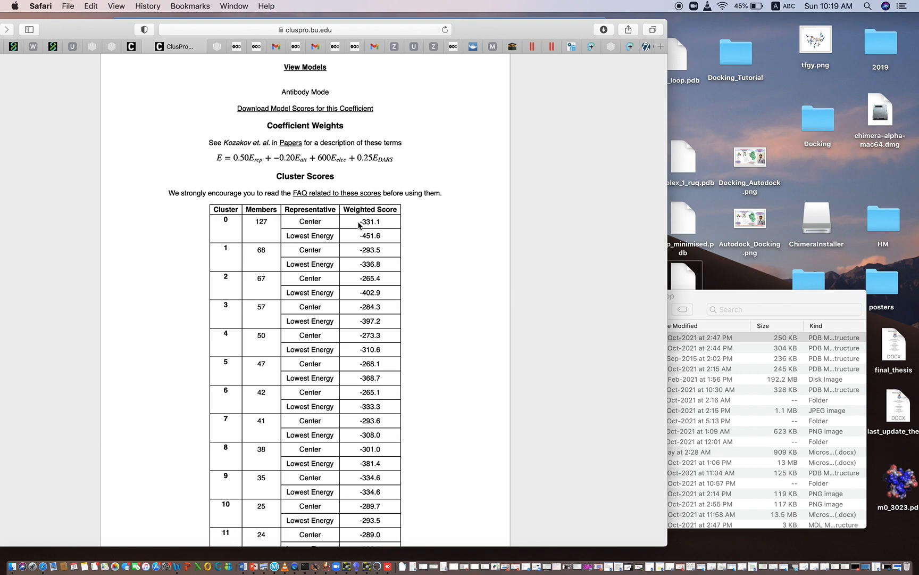
# Step: Open the ClusPro Help page in a new tab and switch to it
pyautogui.scroll(5, 359, 224)
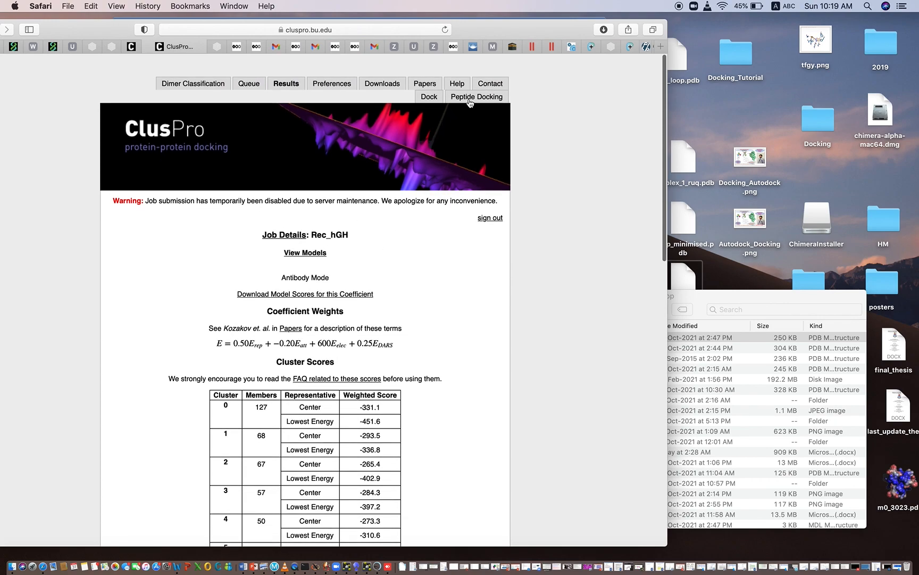
pyautogui.rightClick(461, 84)
pyautogui.click(481, 87)
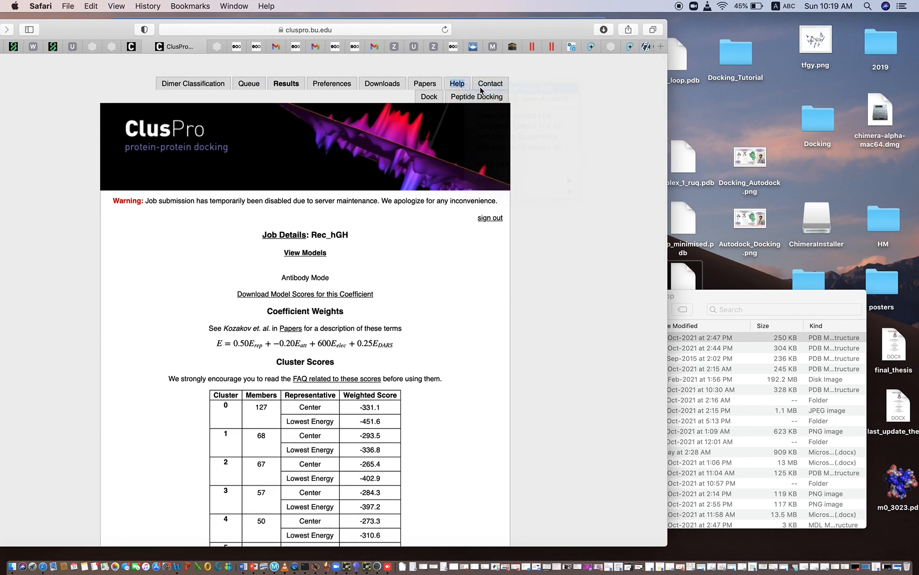
pyautogui.click(216, 45)
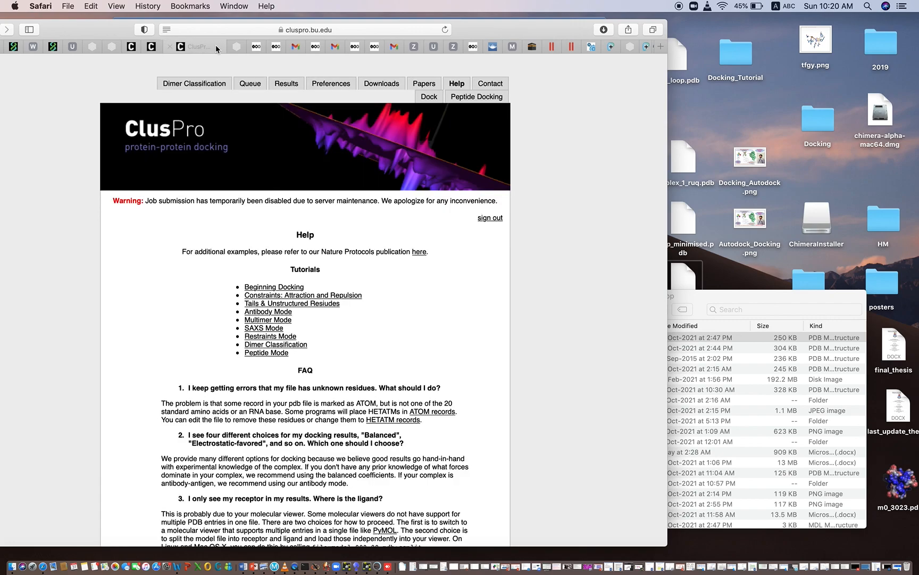
# Step: Find the FAQ answer on using model scores to rank results and highlight its first point about rotating the ligand
pyautogui.scroll(-15, 279, 402)
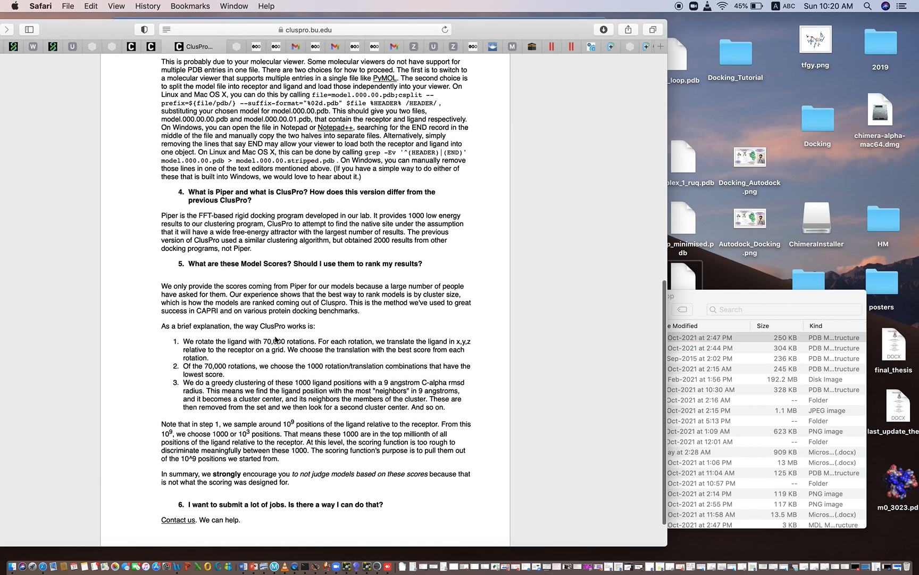
pyautogui.scroll(5, 260, 282)
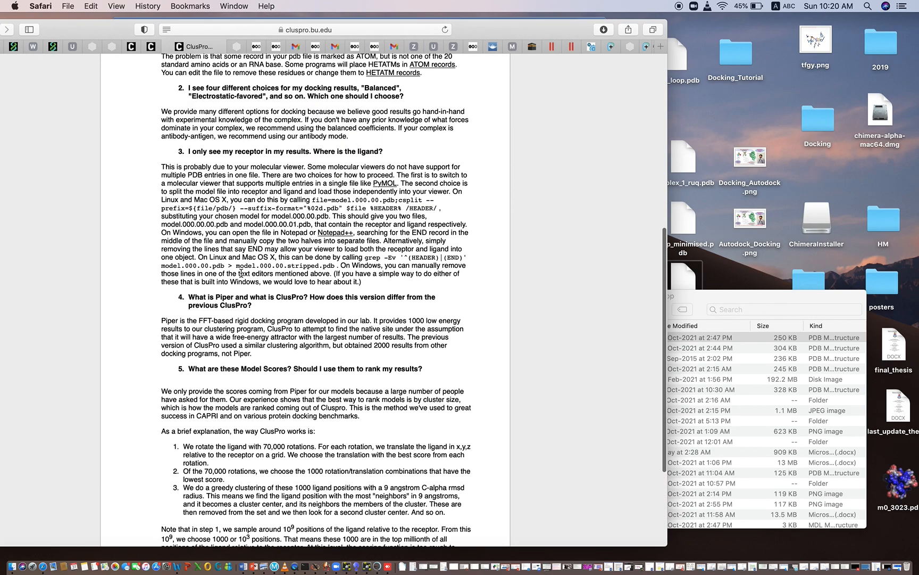
pyautogui.scroll(-5, 228, 319)
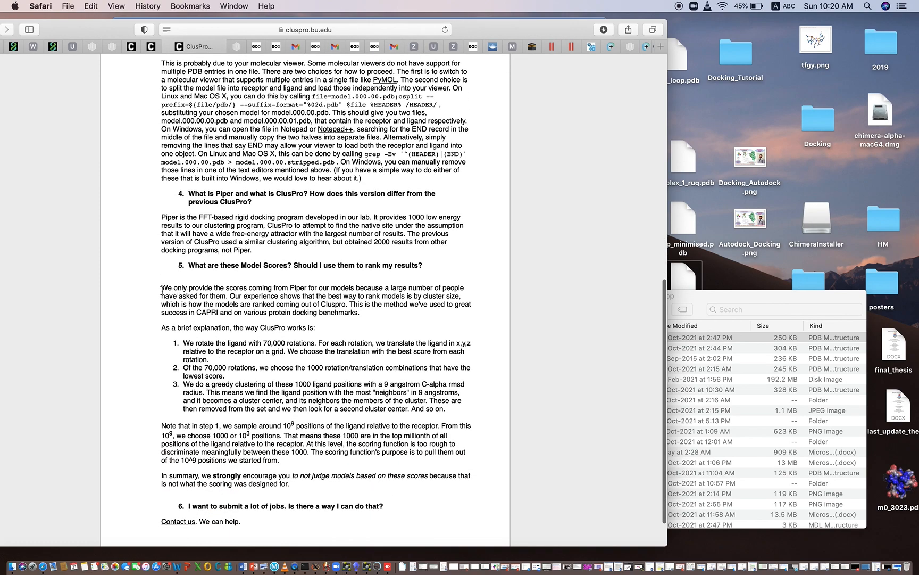
pyautogui.moveTo(183, 343); pyautogui.dragTo(242, 361)
pyautogui.click(228, 363)
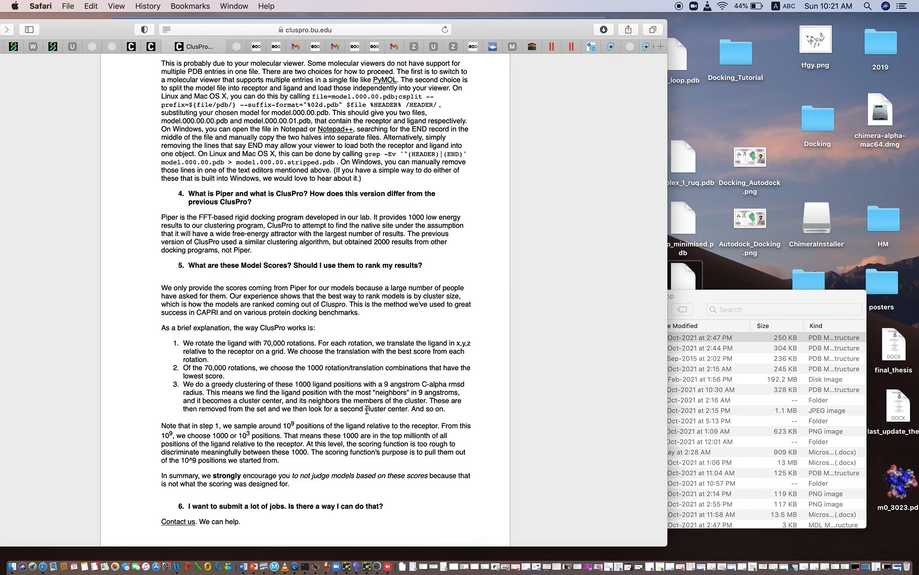
# Step: Finish looking through the Help page's tutorials and FAQ, and return to the Rec_hGH model scores
pyautogui.scroll(10, 367, 410)
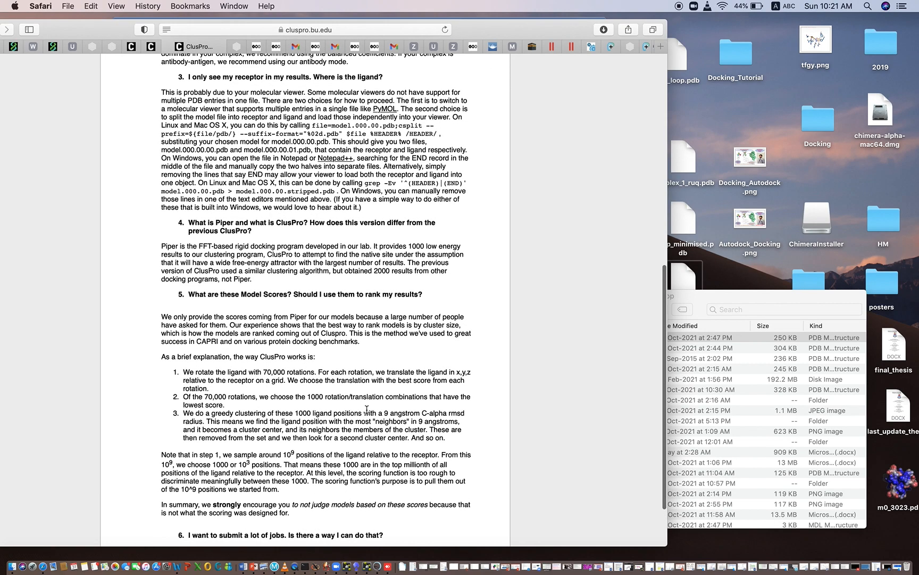
pyautogui.scroll(3, 367, 410)
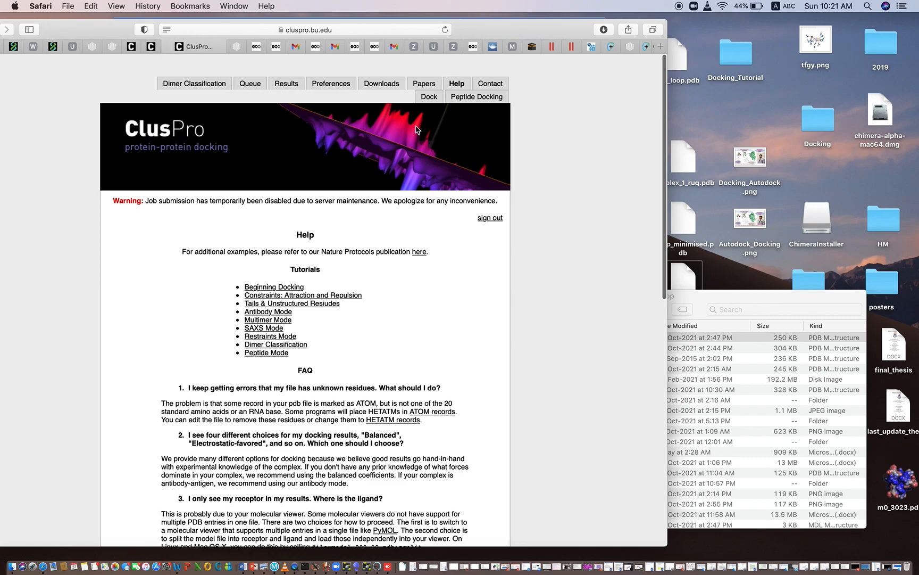
pyautogui.scroll(1, 289, 245)
pyautogui.scroll(-5, 288, 246)
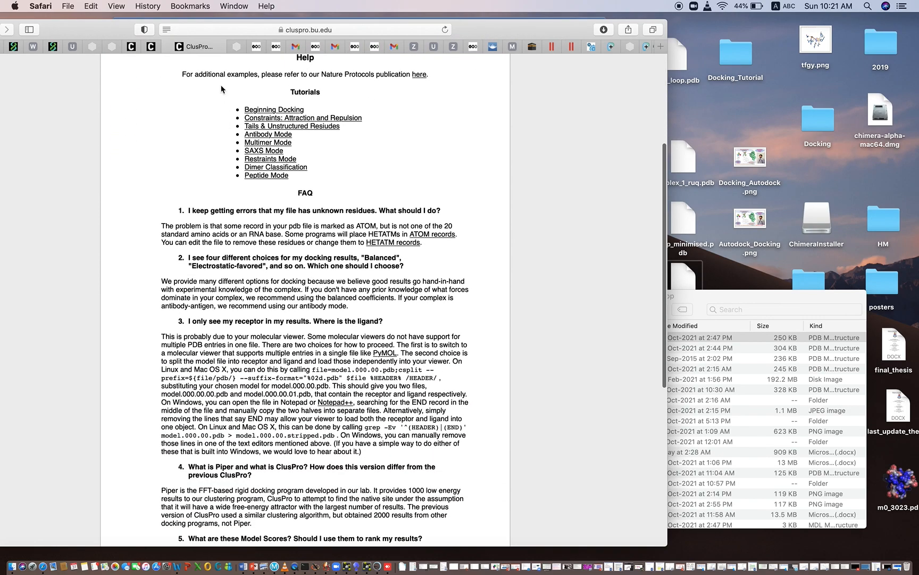
pyautogui.click(152, 48)
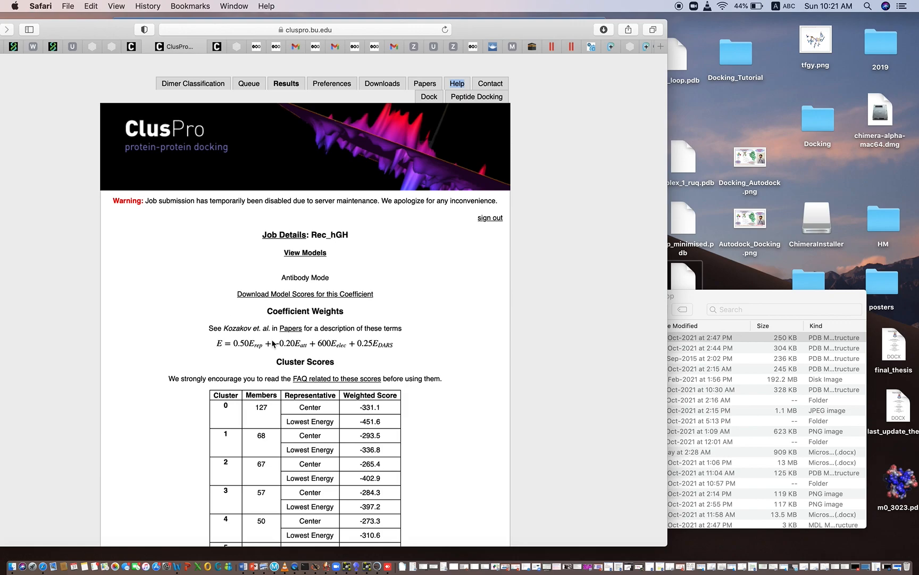
# Step: Highlight both rows of cluster 0 in the Cluster Scores table, and clear the highlight after reviewing them
pyautogui.scroll(-15, 271, 339)
pyautogui.scroll(15, 271, 338)
pyautogui.scroll(-5, 271, 339)
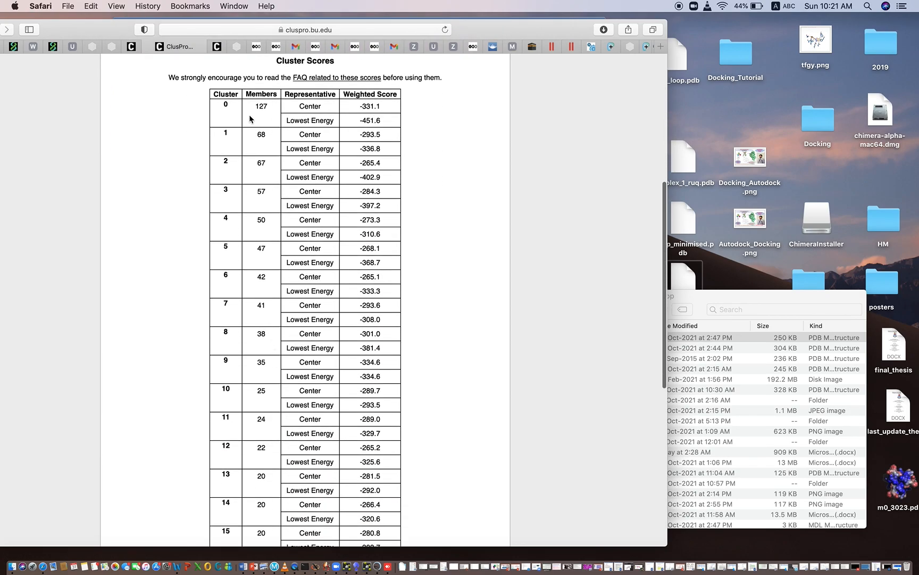
pyautogui.moveTo(222, 108); pyautogui.dragTo(395, 125)
pyautogui.scroll(2, 376, 123)
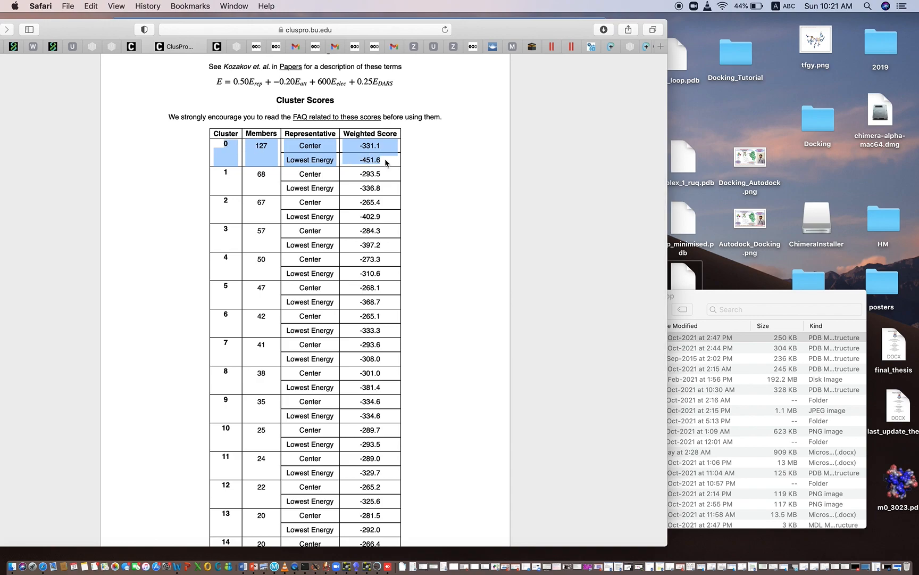
pyautogui.scroll(1, 386, 162)
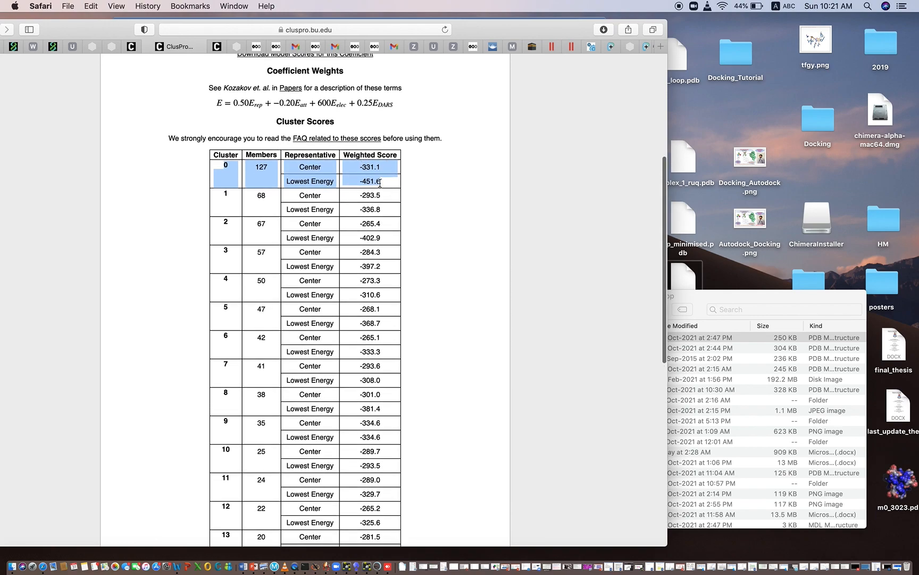
pyautogui.click(435, 193)
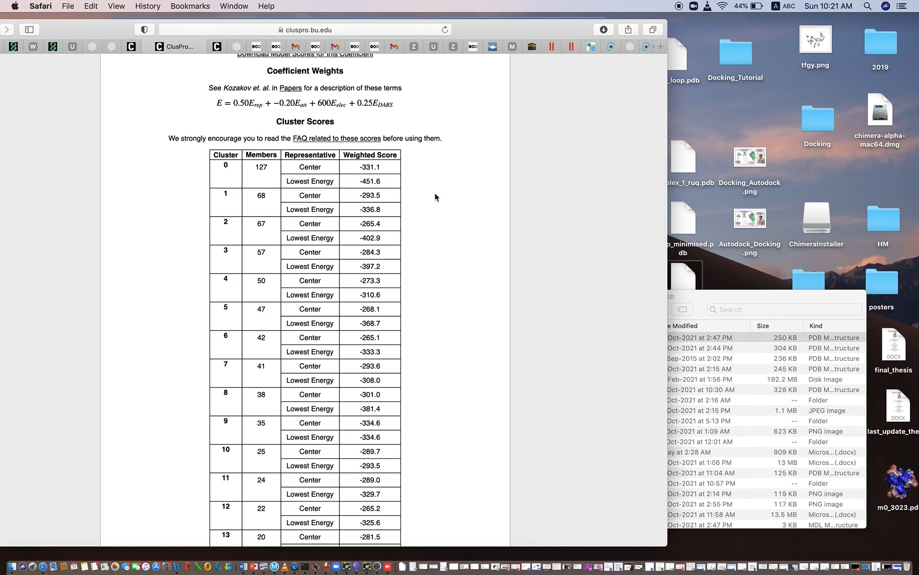
# Step: Open the Rec_hGH job's models and examine the displayed docking poses 0 to 9
pyautogui.scroll(10, 434, 193)
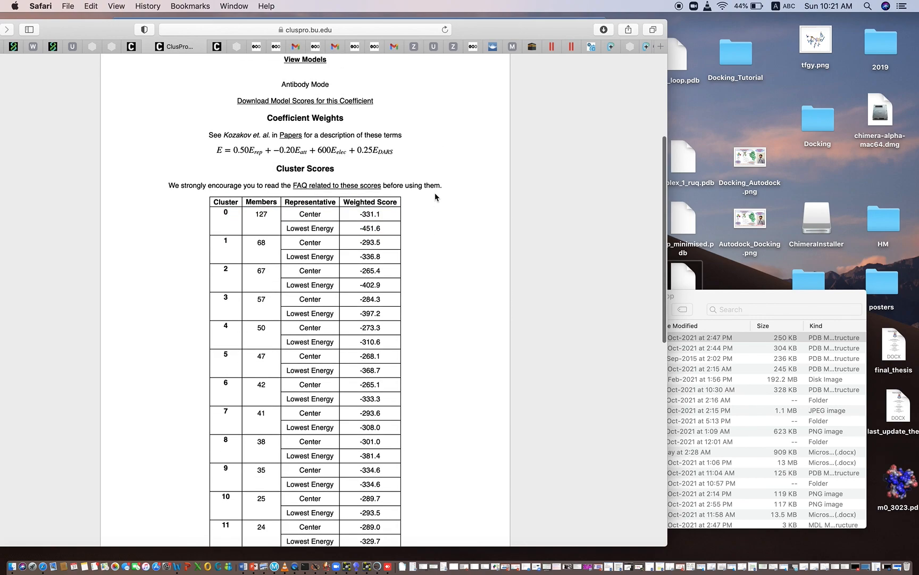
pyautogui.click(317, 254)
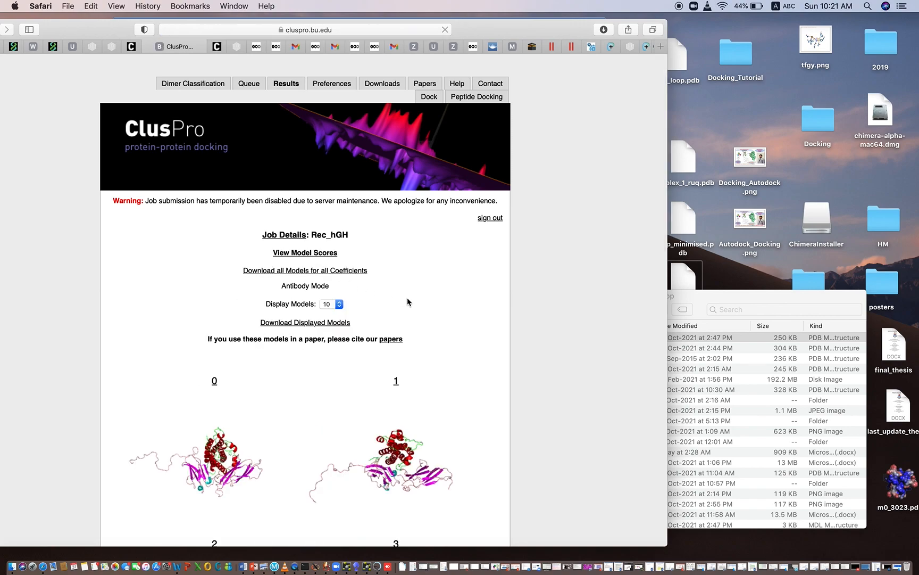
pyautogui.scroll(-10, 407, 297)
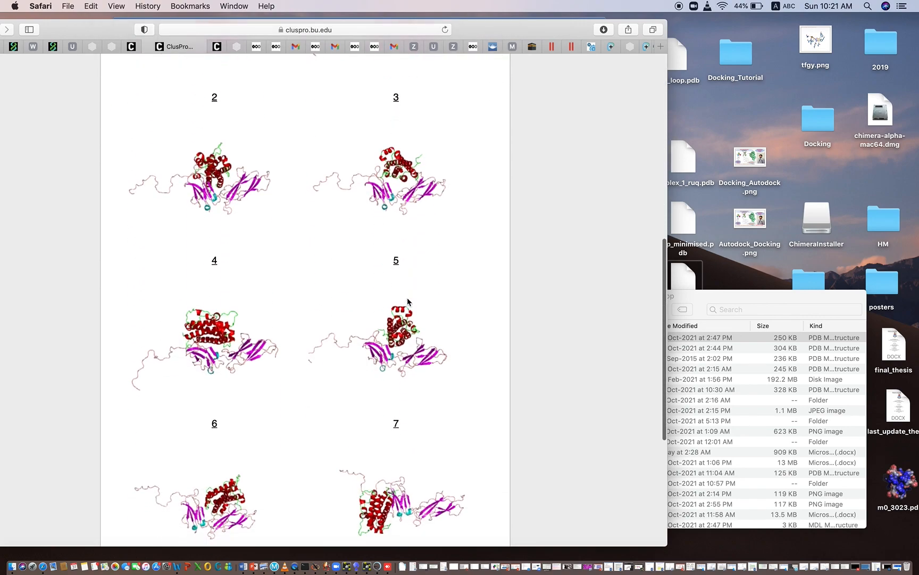
pyautogui.scroll(3, 407, 302)
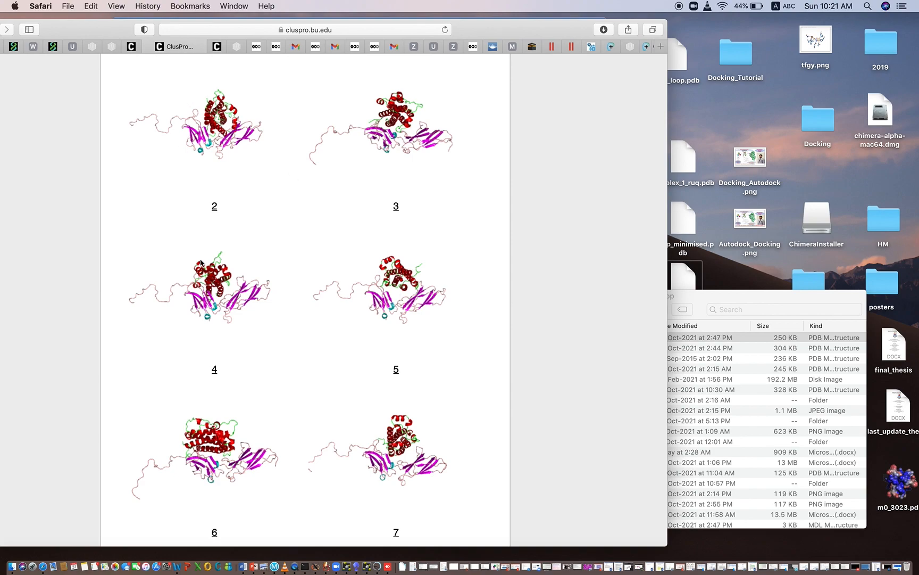
pyautogui.scroll(-7, 201, 262)
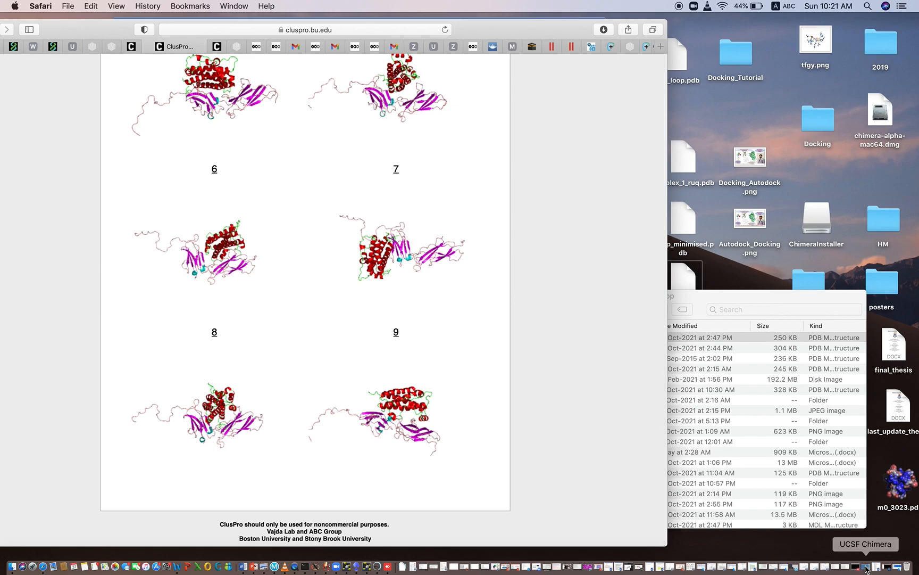
# Step: Switch to UCSF Chimera and open the recent structure 1a22.pdb
pyautogui.click(866, 567)
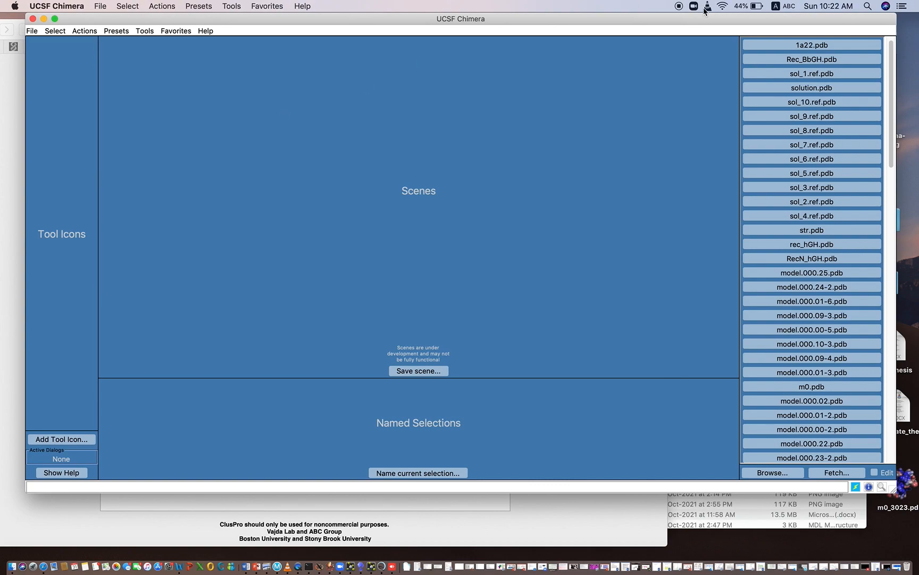
pyautogui.click(775, 46)
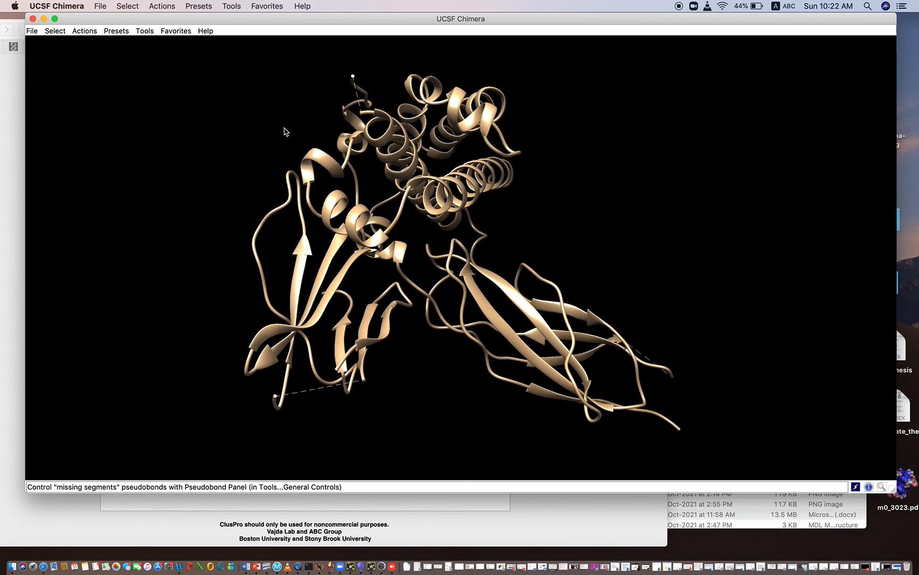
# Step: Set the background color to white through the full color options, and close the Color Actions dialog
pyautogui.click(144, 31)
pyautogui.click(85, 31)
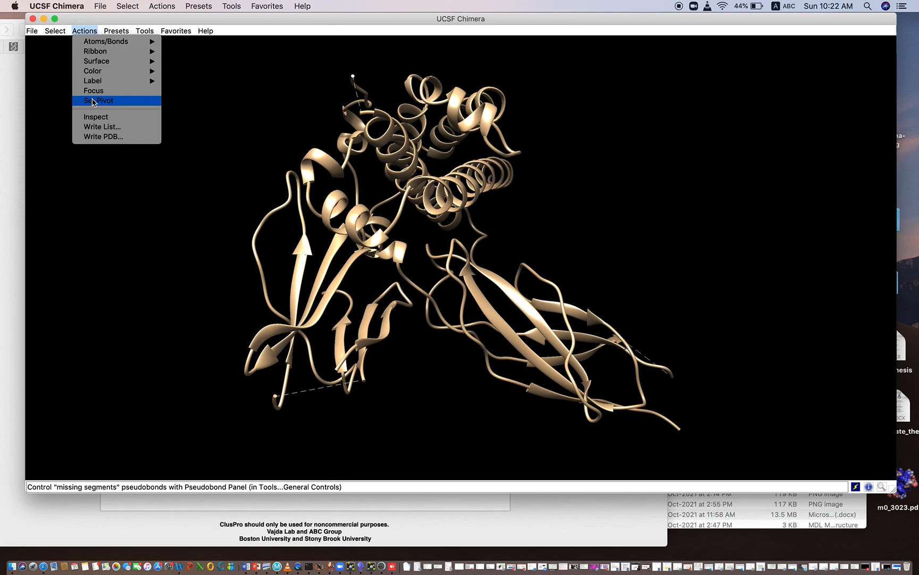
pyautogui.moveTo(92, 75)
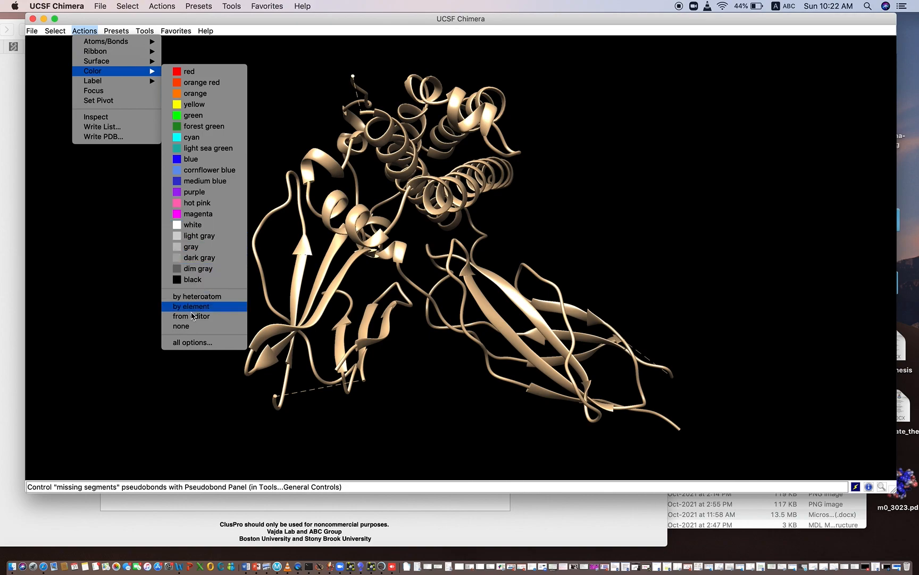
pyautogui.click(192, 343)
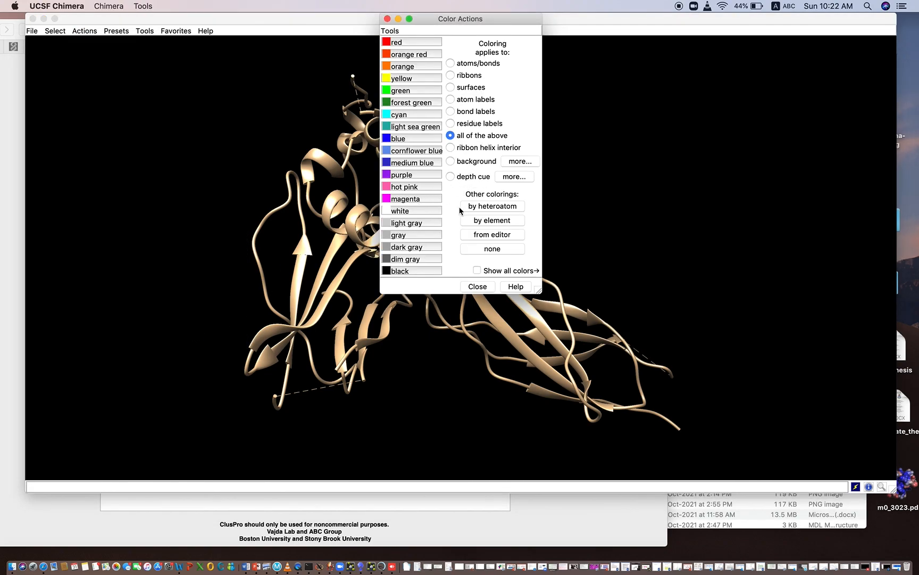
pyautogui.click(450, 163)
pyautogui.click(395, 211)
pyautogui.click(478, 286)
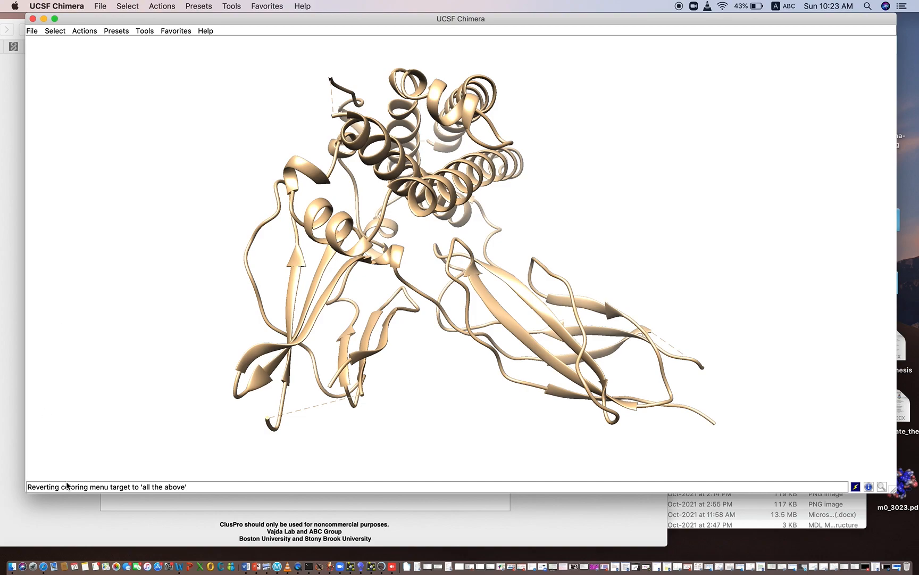
# Step: Switch back to Safari and load Google in place of the PatchDock submission page
pyautogui.click(45, 567)
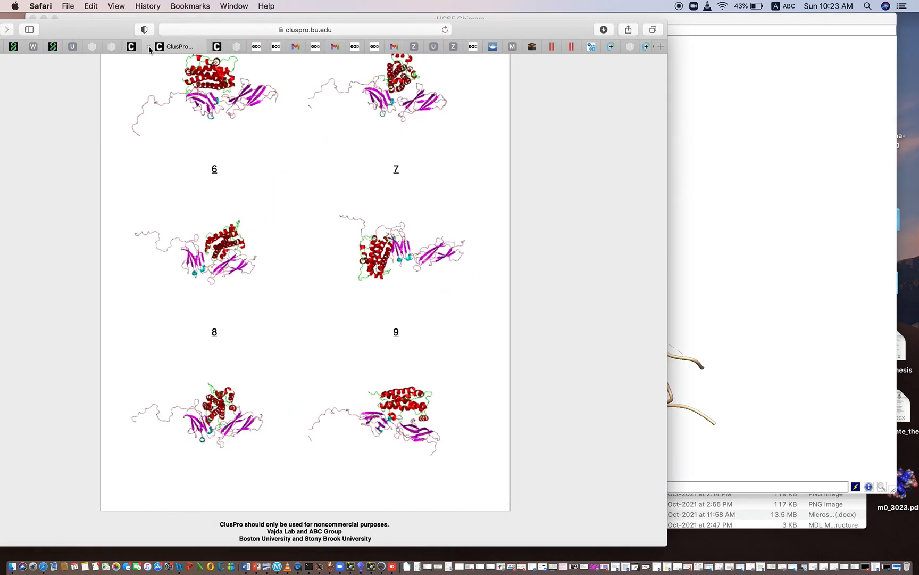
pyautogui.click(471, 47)
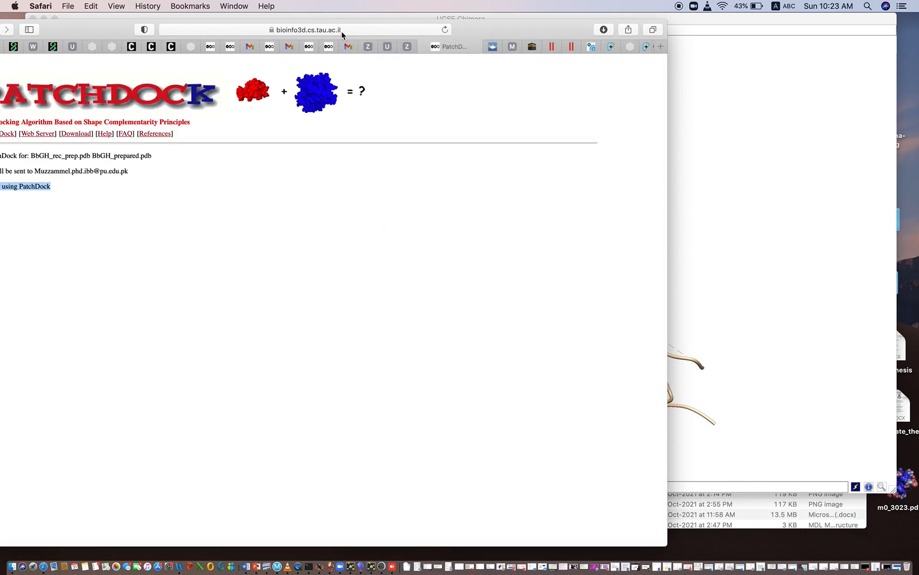
pyautogui.click(325, 29)
pyautogui.click(421, 160)
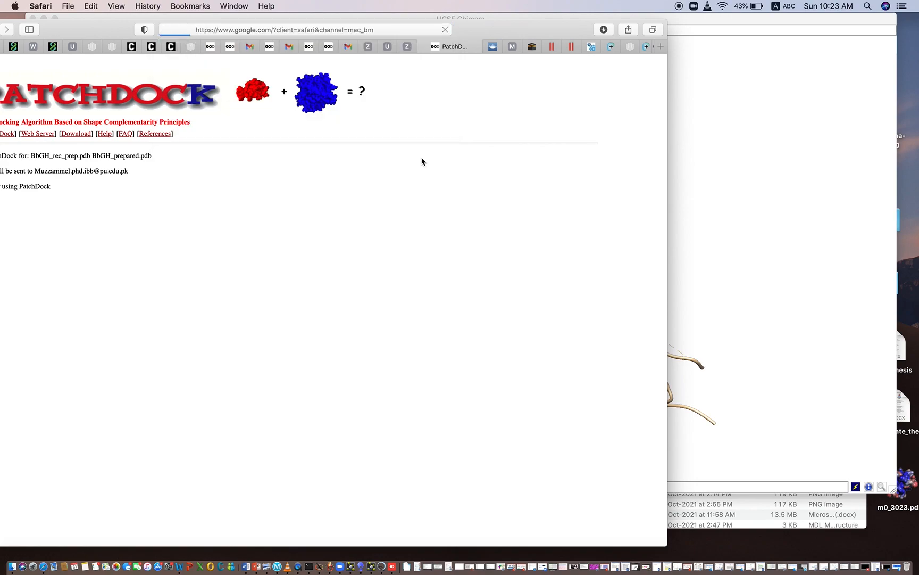
pyautogui.moveTo(477, 29); pyautogui.dragTo(545, 31)
# Step: Search Google for "chimera tool", open the ChimeraTool result and return to the search results
pyautogui.click(256, 269)
pyautogui.write('C')
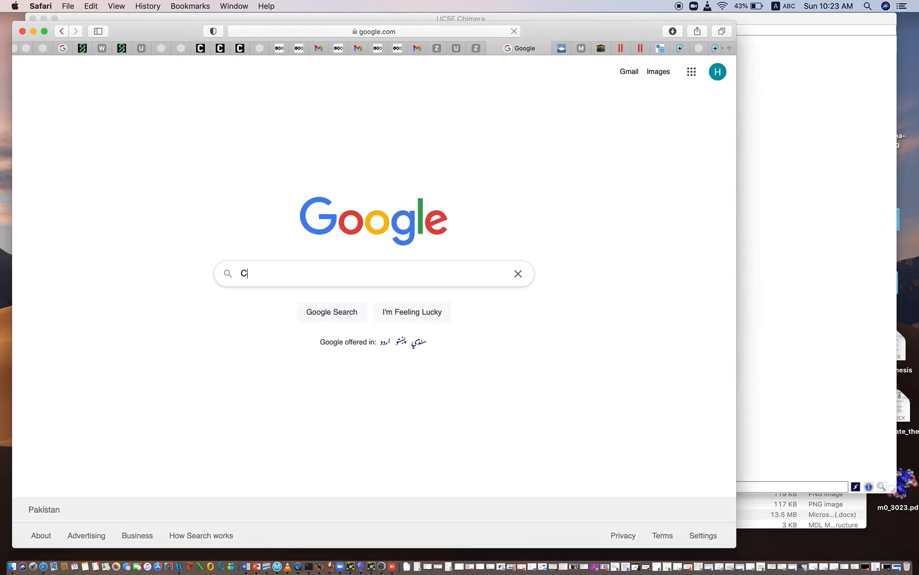
pyautogui.write('himera')
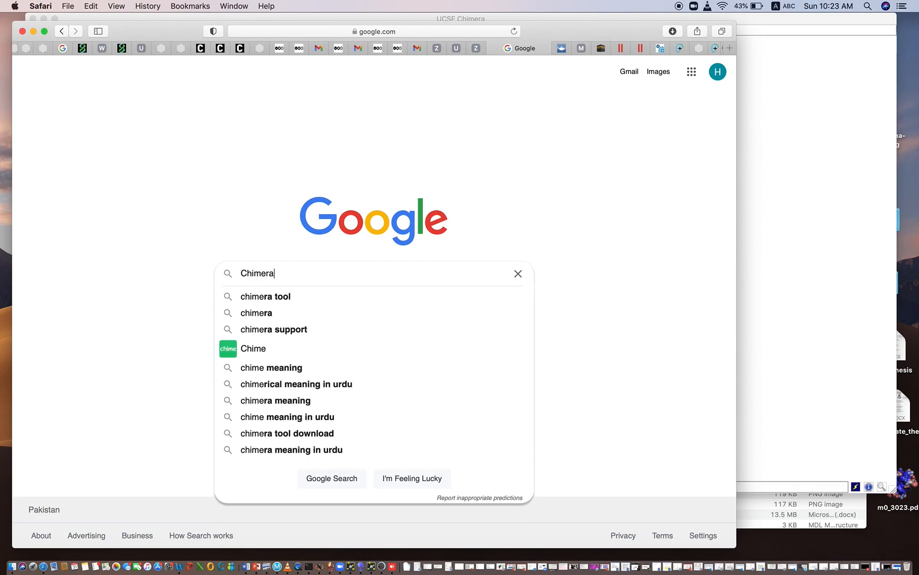
pyautogui.click(255, 297)
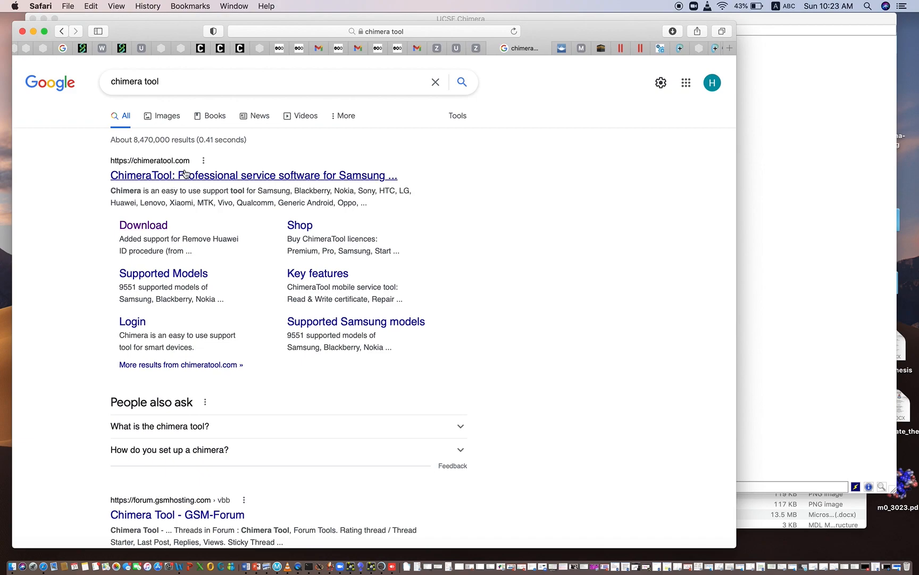
pyautogui.click(191, 177)
pyautogui.click(61, 31)
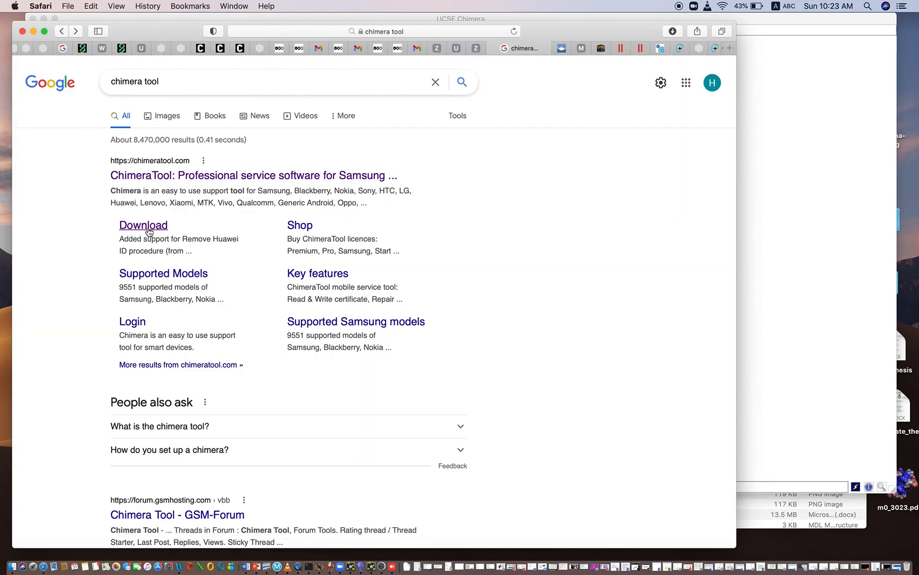
# Step: Change the Google search to "chimera ucsf" and open the UCSF Chimera Home Page result
pyautogui.click(189, 80)
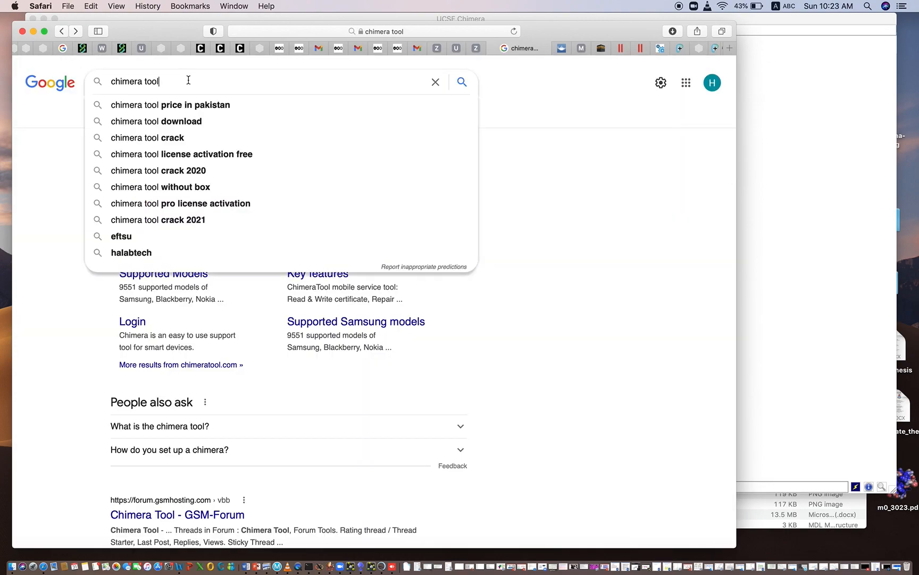
pyautogui.press('BackSpace')
pyautogui.press('BackSpace')
pyautogui.press('BackSpace')
pyautogui.press('BackSpace')
pyautogui.press('BackSpace')
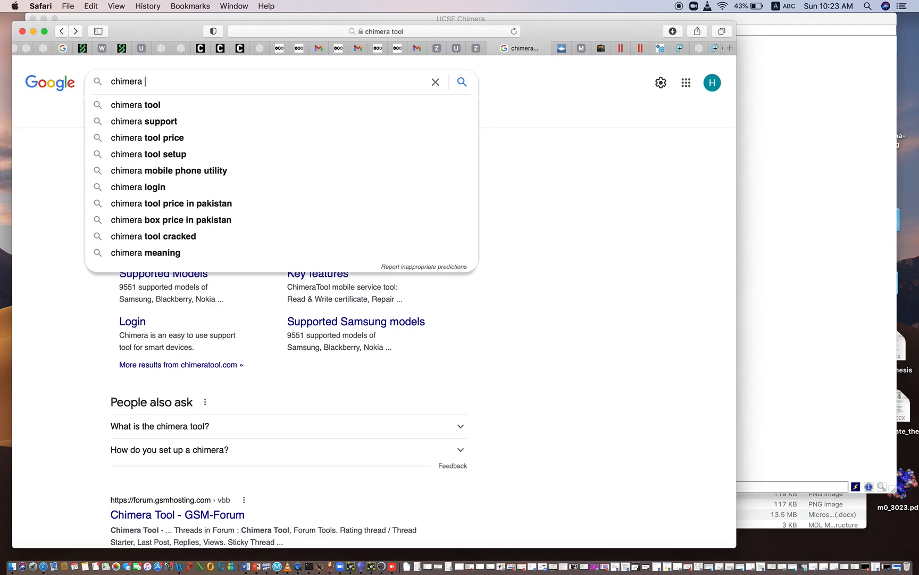
pyautogui.write('ucs')
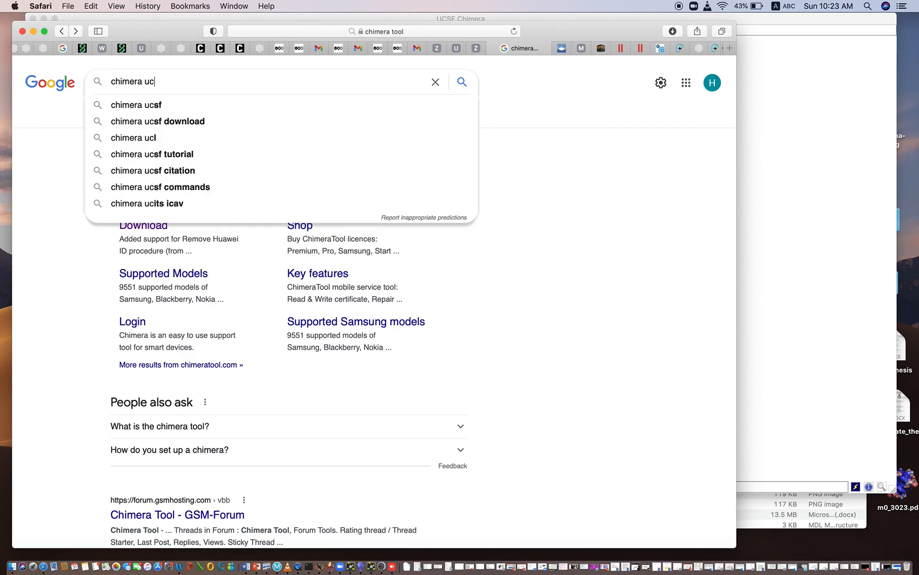
pyautogui.click(148, 107)
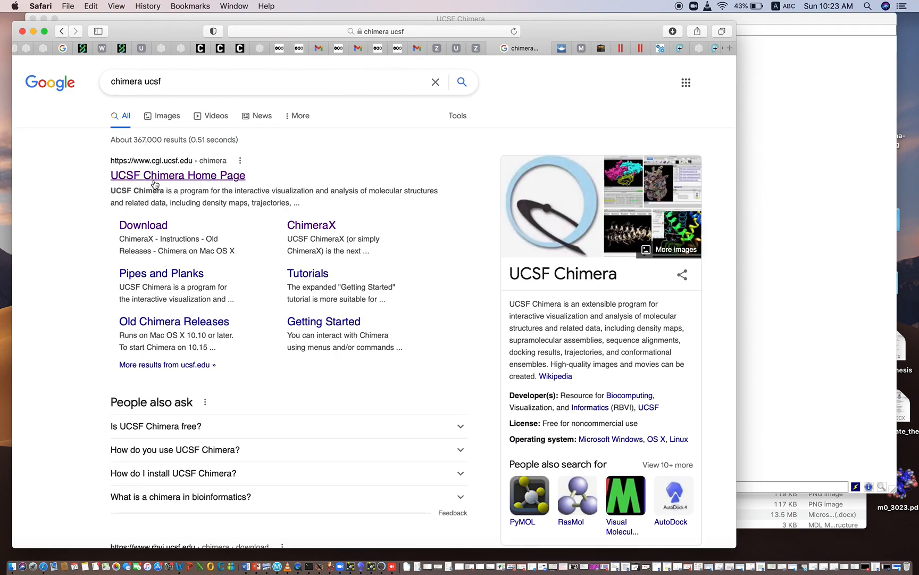
pyautogui.click(155, 184)
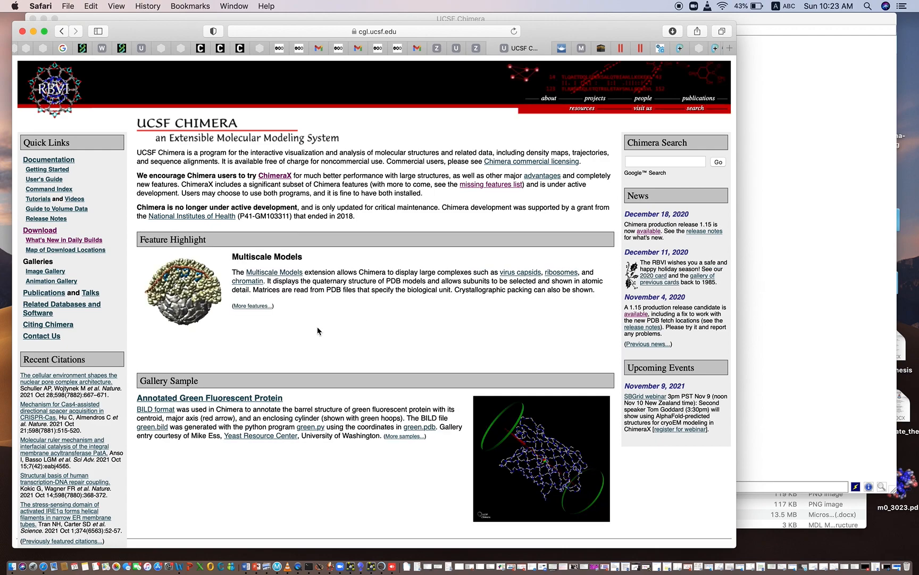
# Step: Open the Chimera download page and review the installers under Current Production Releases and Daily Builds
pyautogui.click(44, 233)
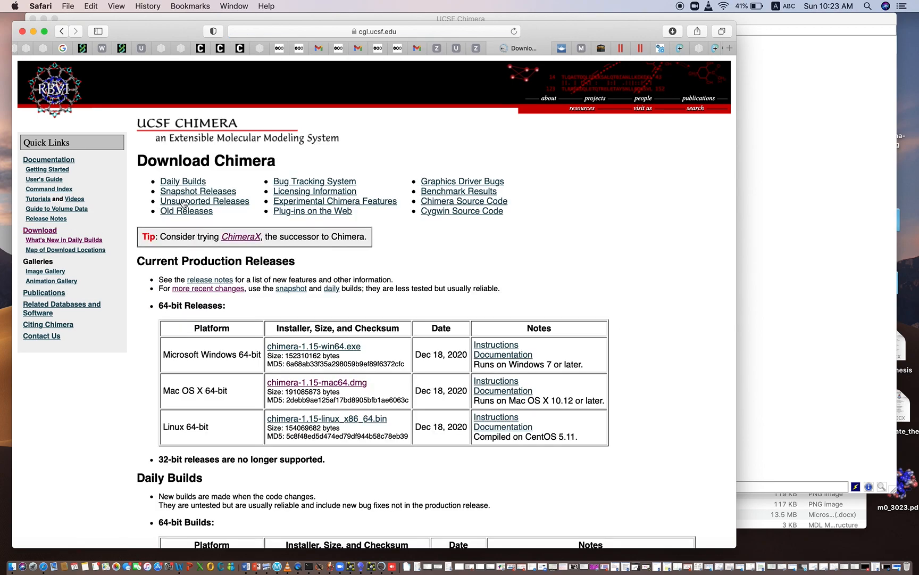
pyautogui.scroll(-3, 226, 383)
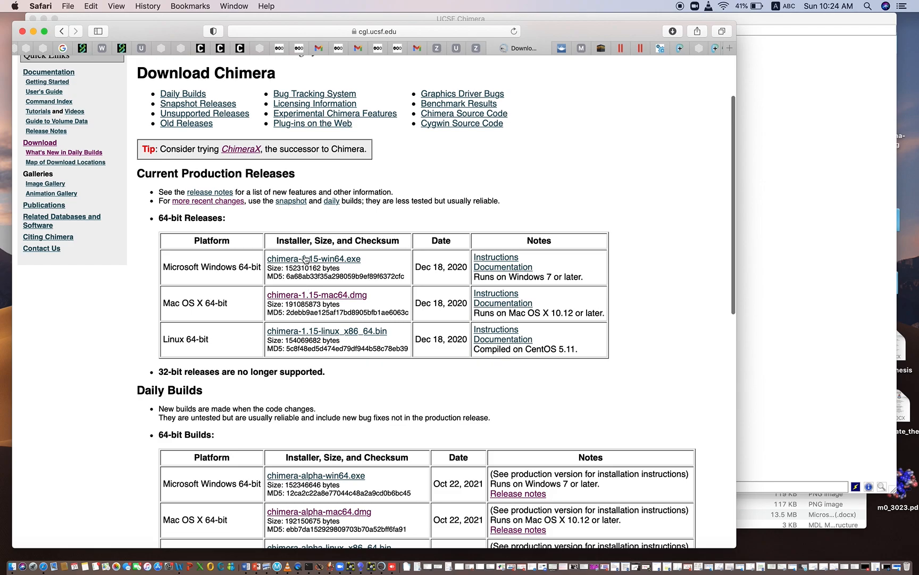
pyautogui.scroll(2, 306, 259)
pyautogui.scroll(-3, 299, 372)
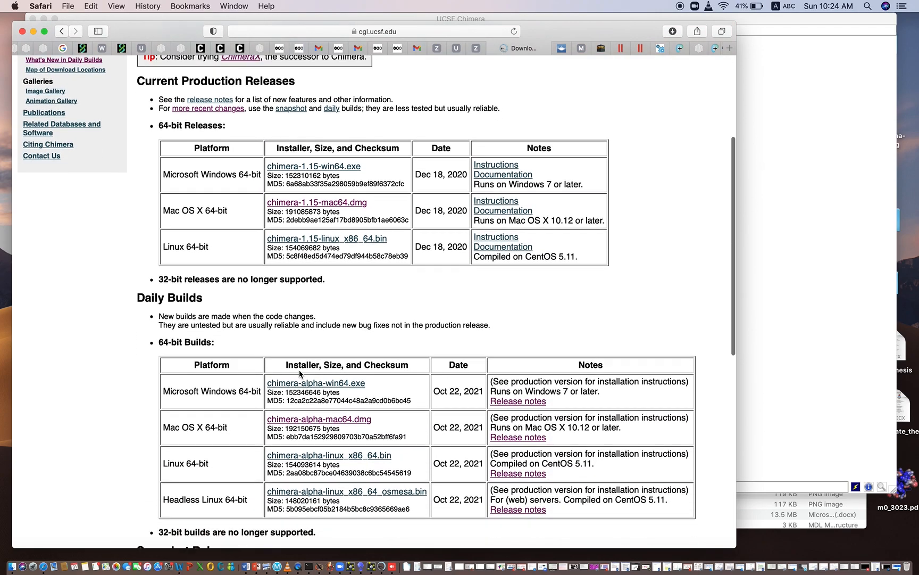
pyautogui.scroll(5, 300, 373)
pyautogui.scroll(-1, 302, 373)
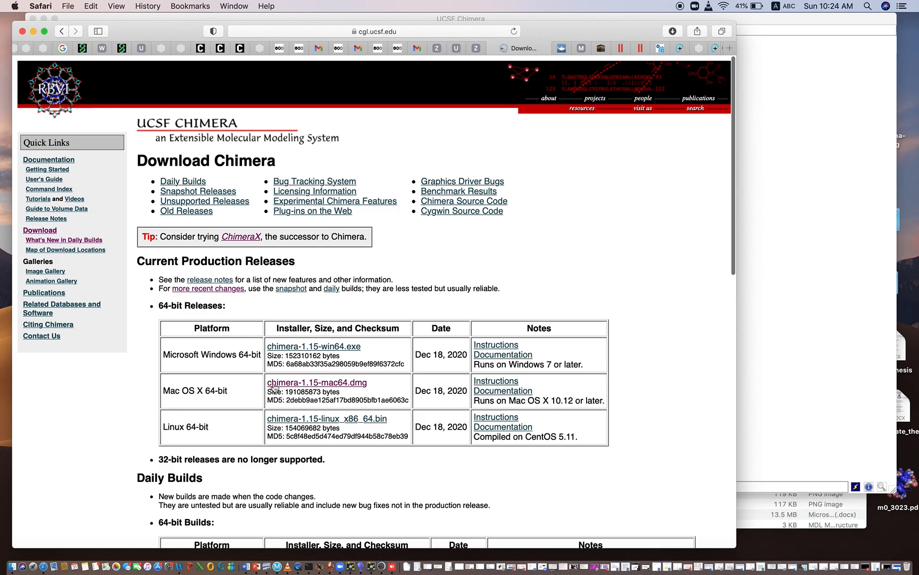
# Step: Switch to UCSF Chimera, review the full coloring options for the displayed structure and close them without changing a color
pyautogui.moveTo(374, 383); pyautogui.dragTo(250, 376)
pyautogui.click(239, 378)
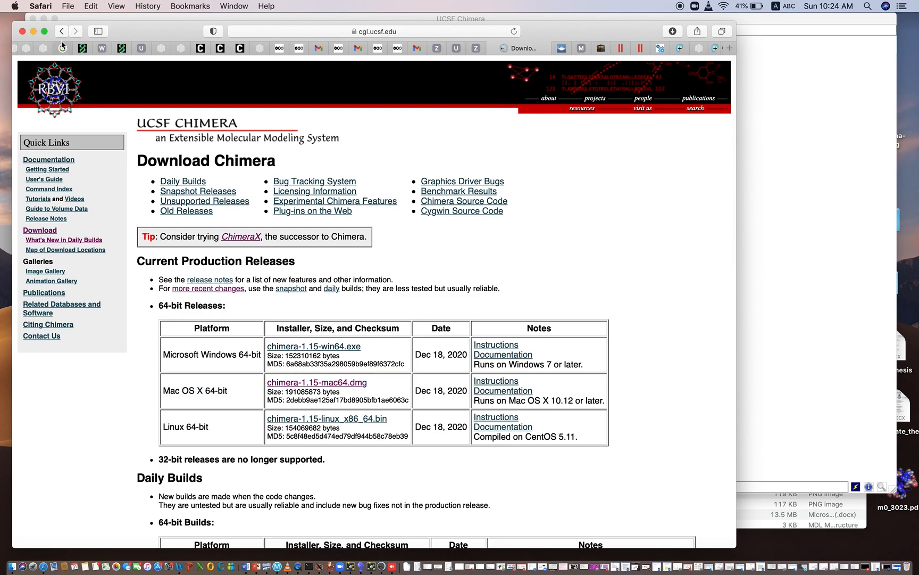
pyautogui.click(790, 191)
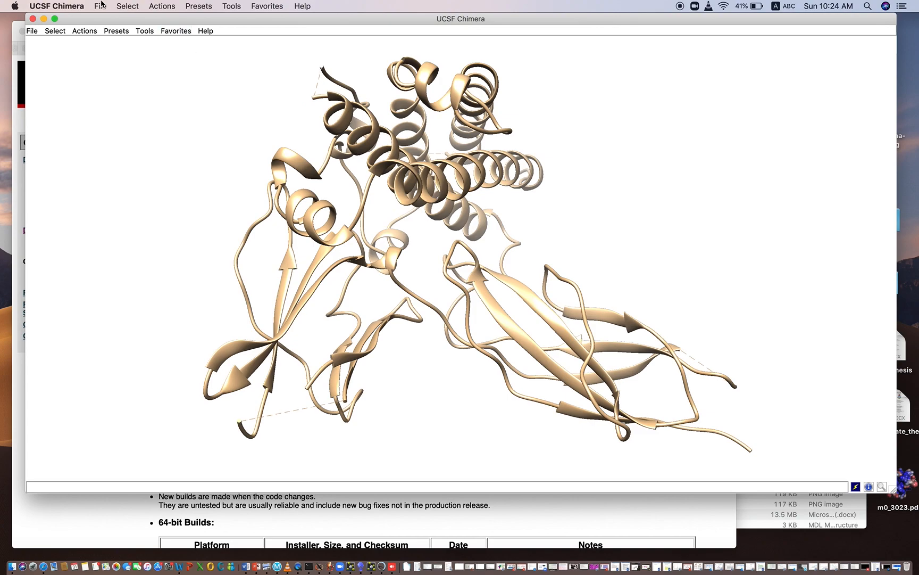
pyautogui.click(75, 33)
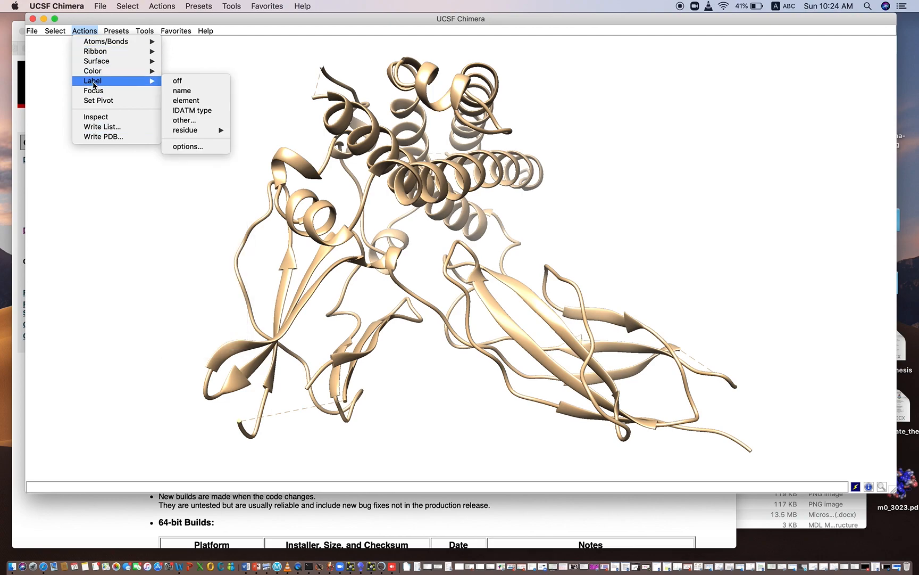
pyautogui.moveTo(98, 74)
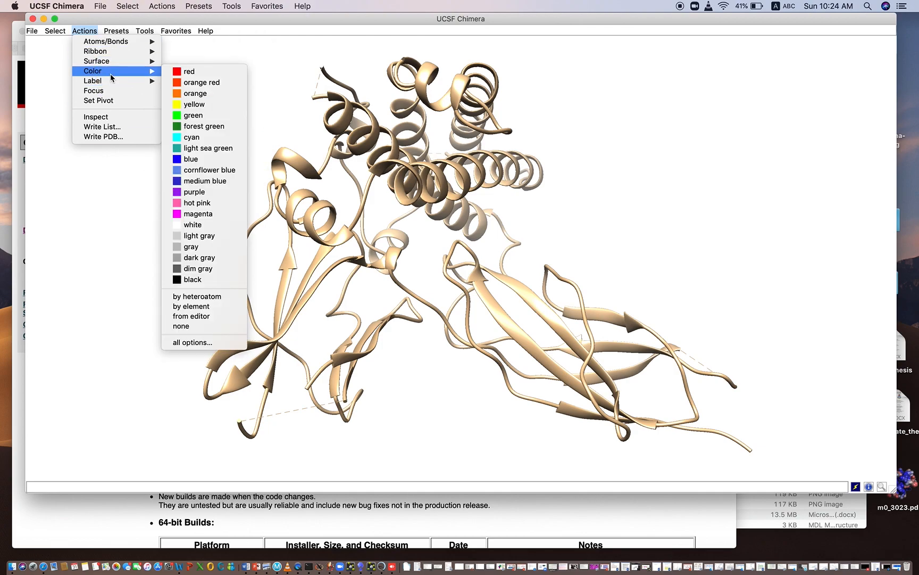
pyautogui.click(192, 343)
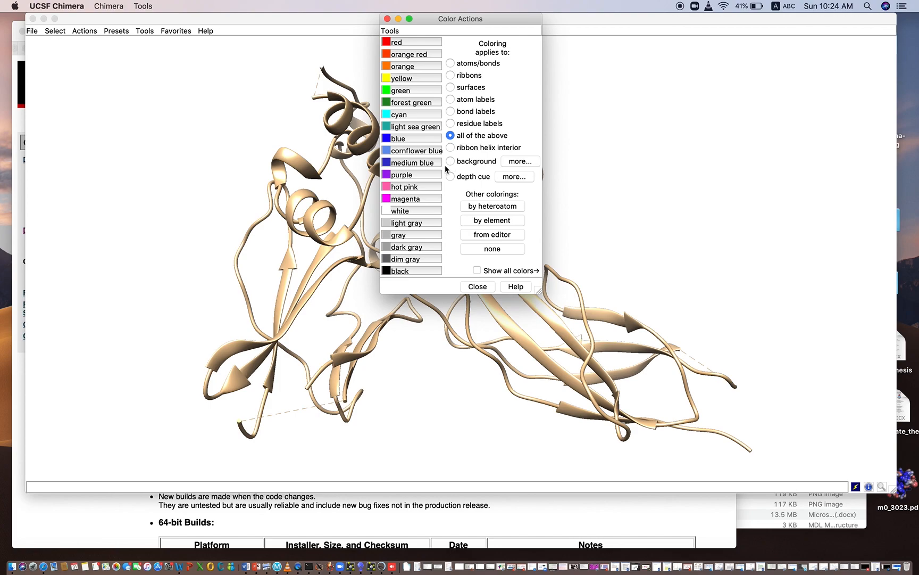
pyautogui.click(478, 286)
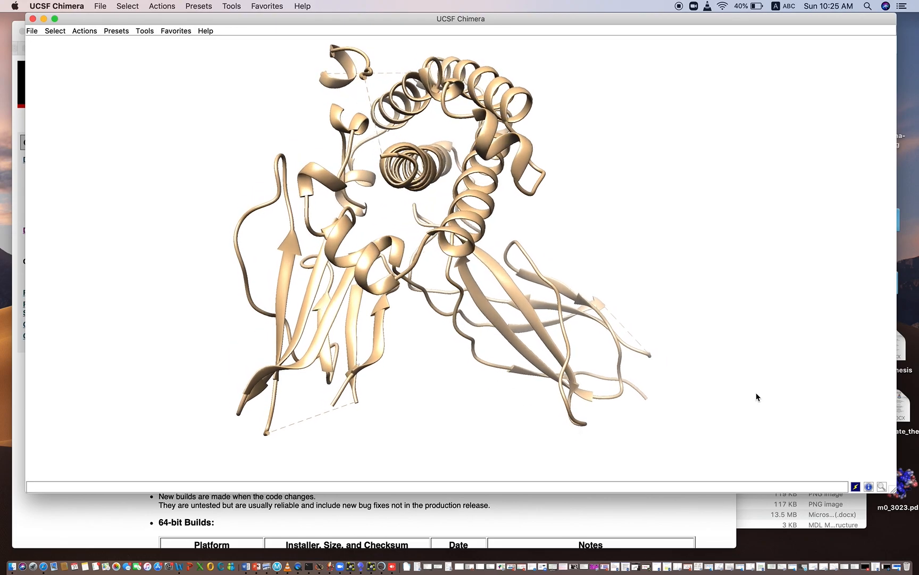
# Step: Load Rec_BbGH.pdb alongside 1a22.pdb from the recent files and view the MatchMaker settings without applying a superposition
pyautogui.click(855, 487)
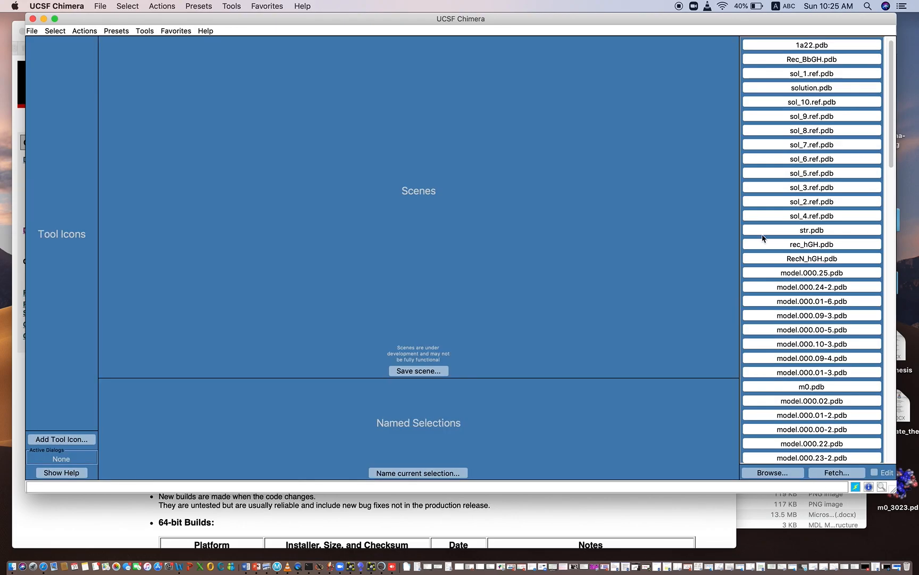
pyautogui.click(815, 62)
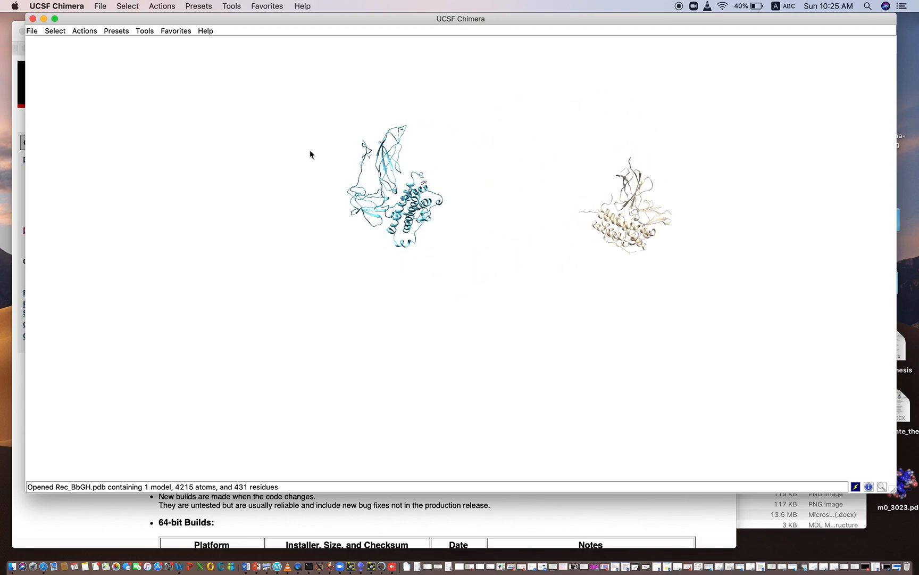
pyautogui.click(145, 32)
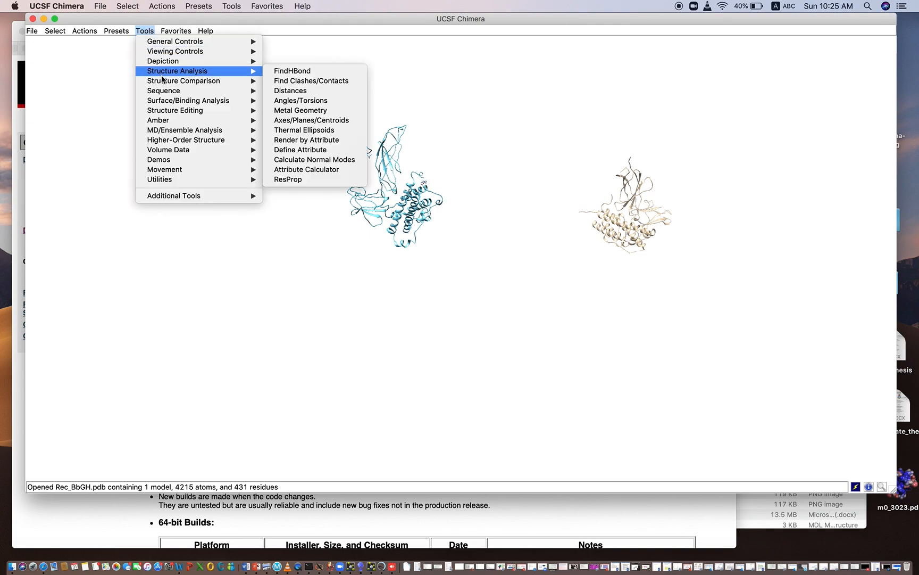
pyautogui.moveTo(160, 80)
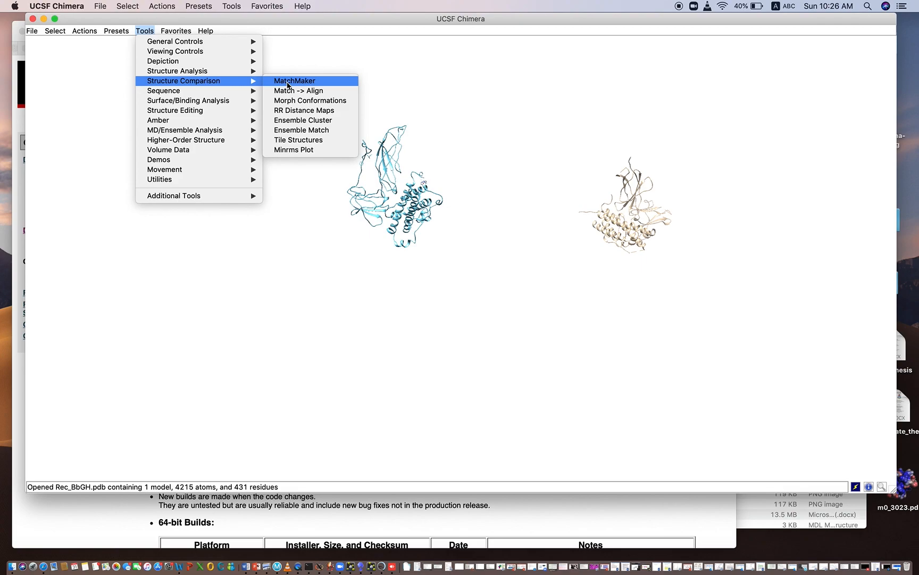
pyautogui.click(288, 86)
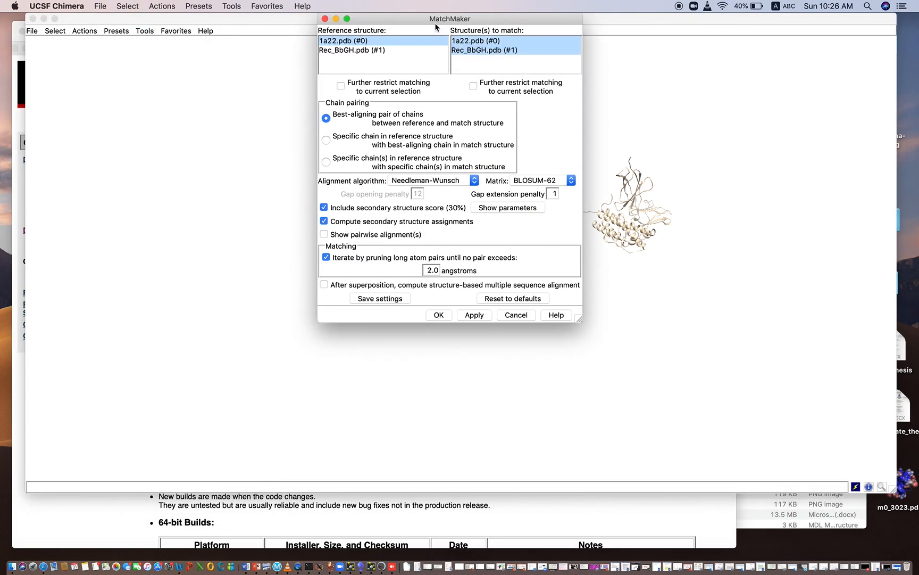
pyautogui.click(325, 18)
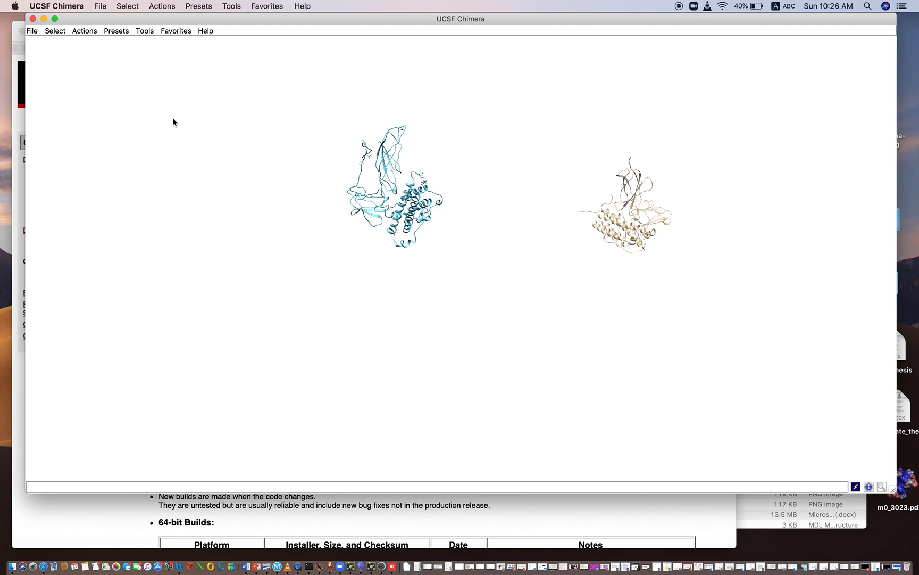
pyautogui.moveTo(295, 122); pyautogui.dragTo(359, 154)
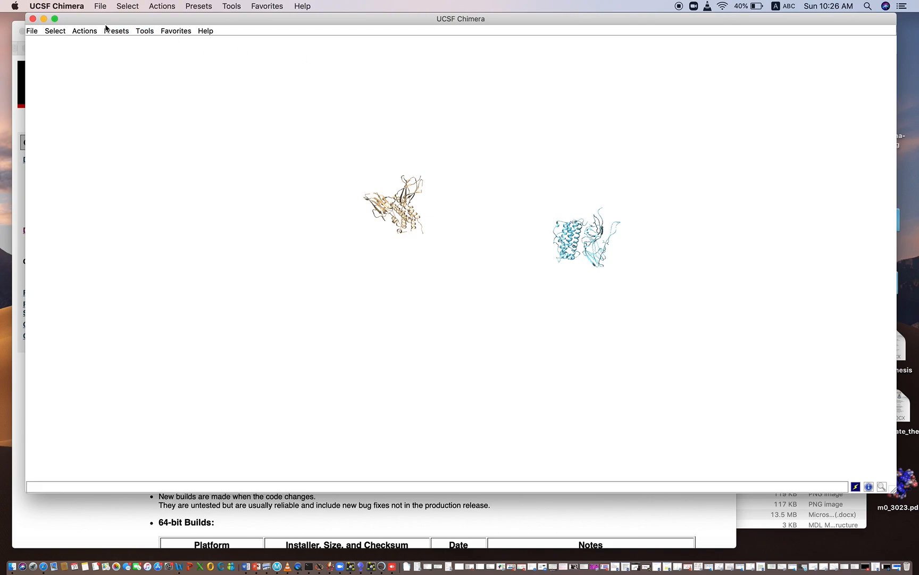
# Step: View the file browser for opening structures and dismiss it without loading a file
pyautogui.click(32, 30)
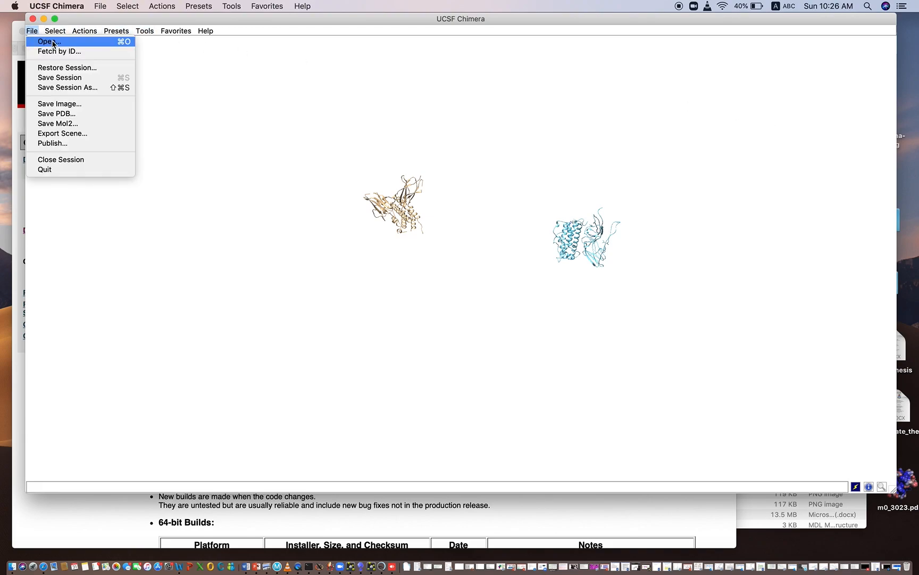
pyautogui.click(53, 42)
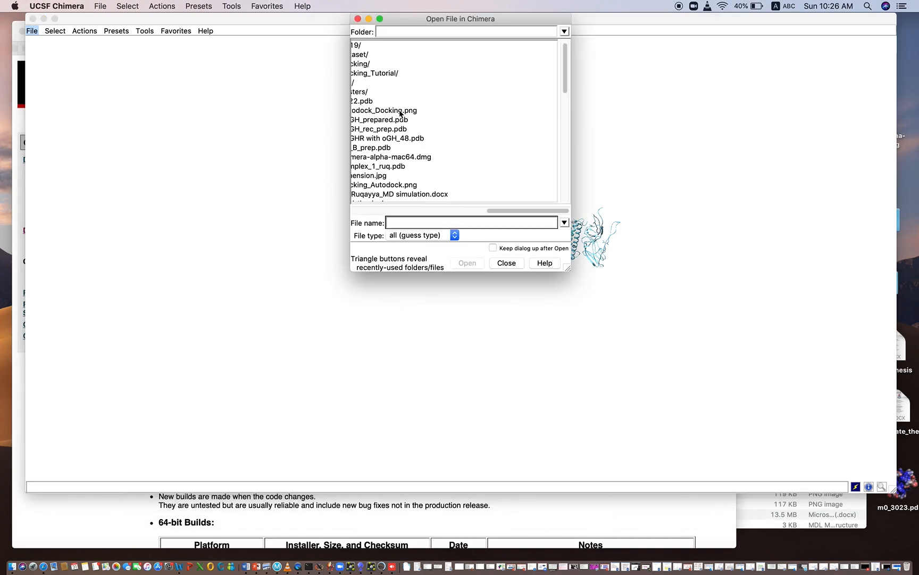
pyautogui.click(358, 19)
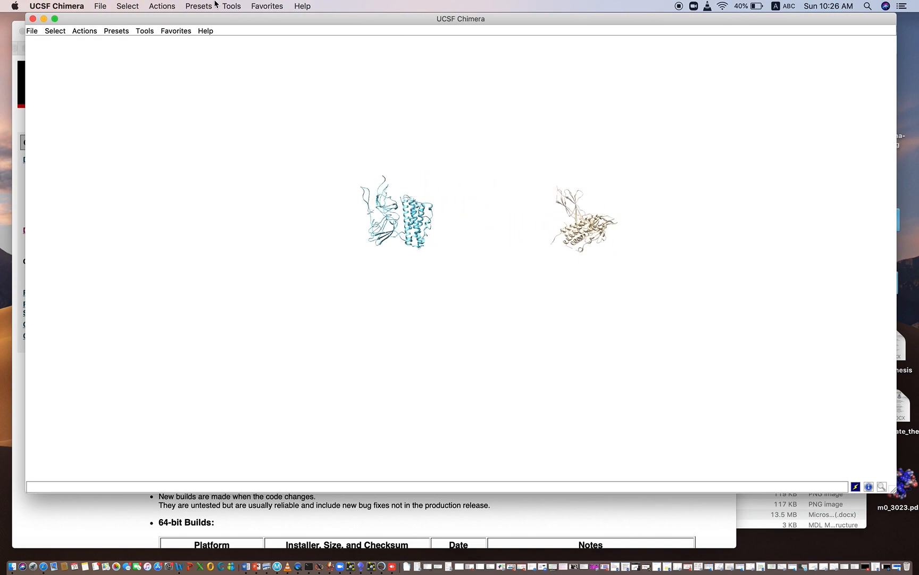
pyautogui.click(31, 31)
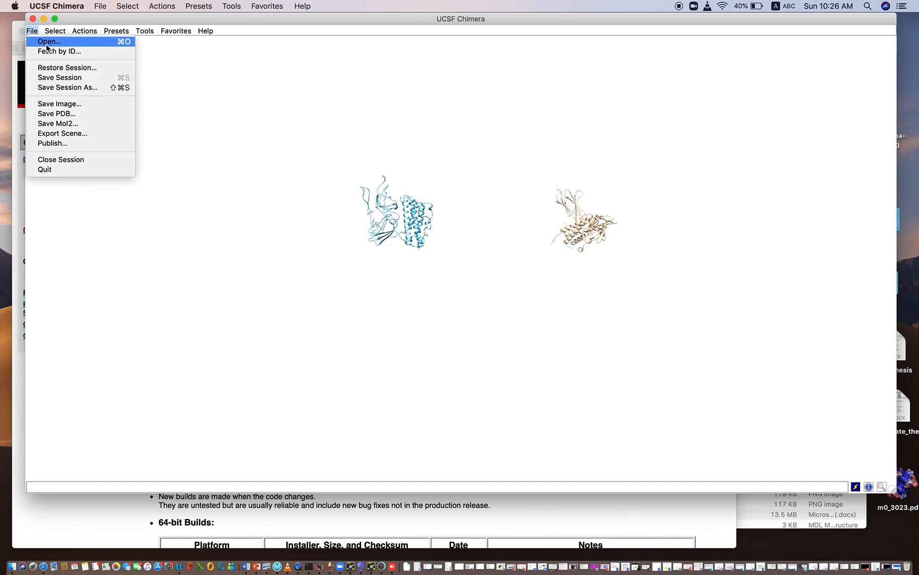
pyautogui.click(258, 137)
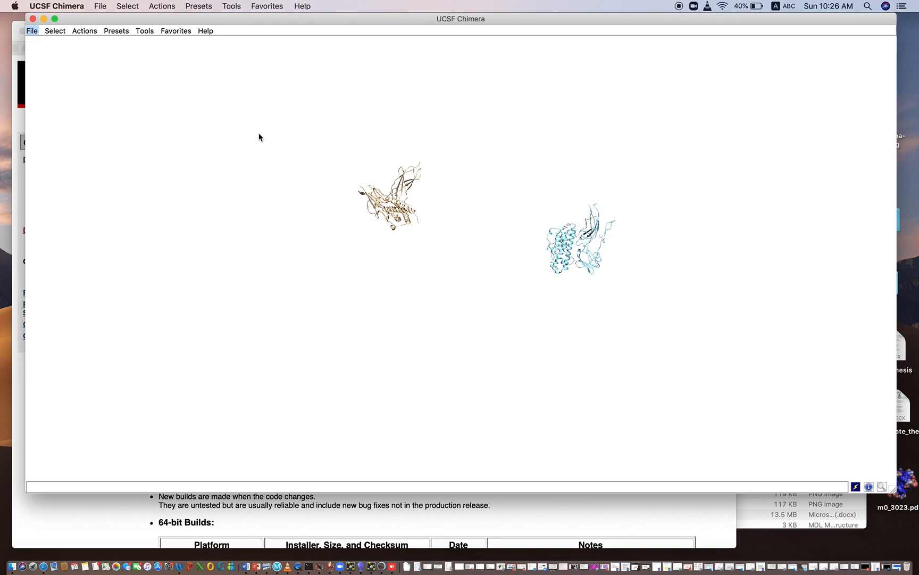
# Step: Close the current session and reopen 1a22.pdb from the recent files
pyautogui.click(32, 30)
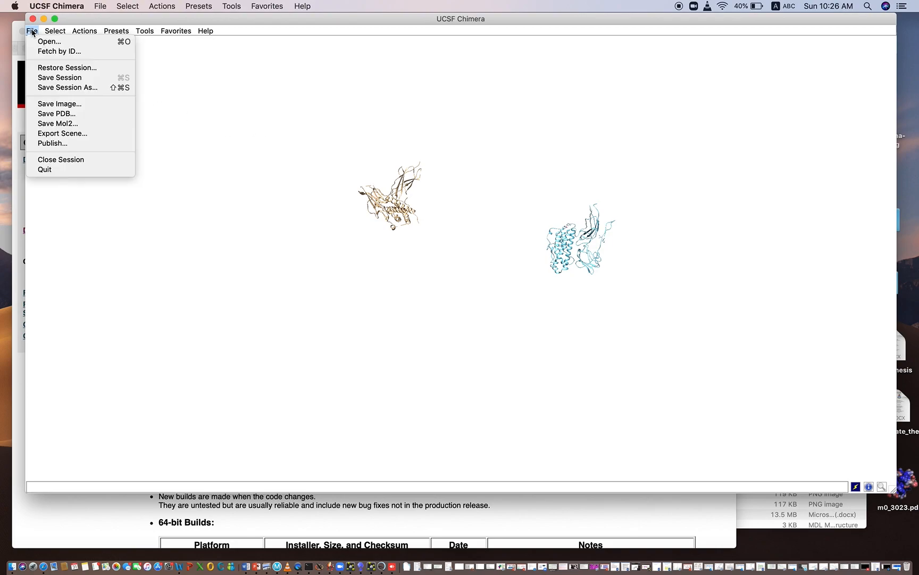
pyautogui.click(72, 165)
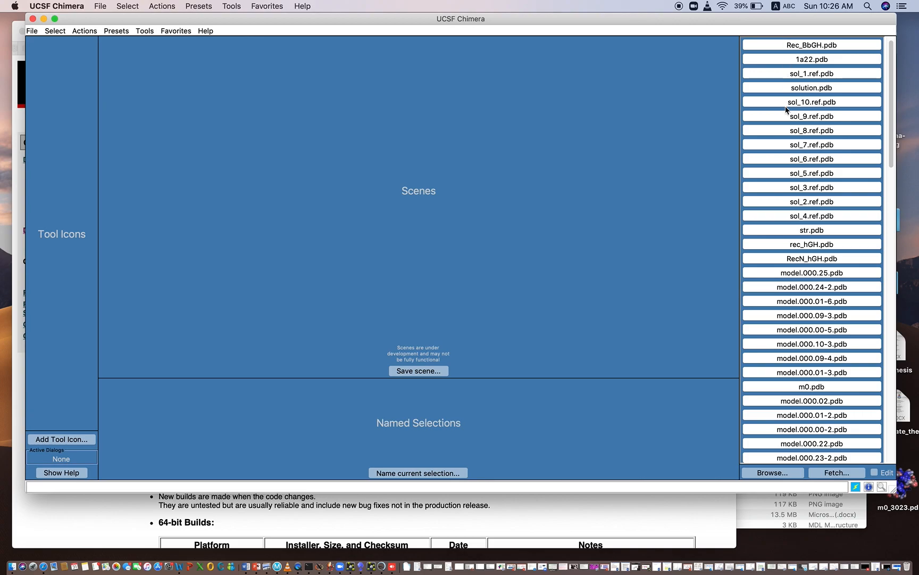
pyautogui.click(806, 60)
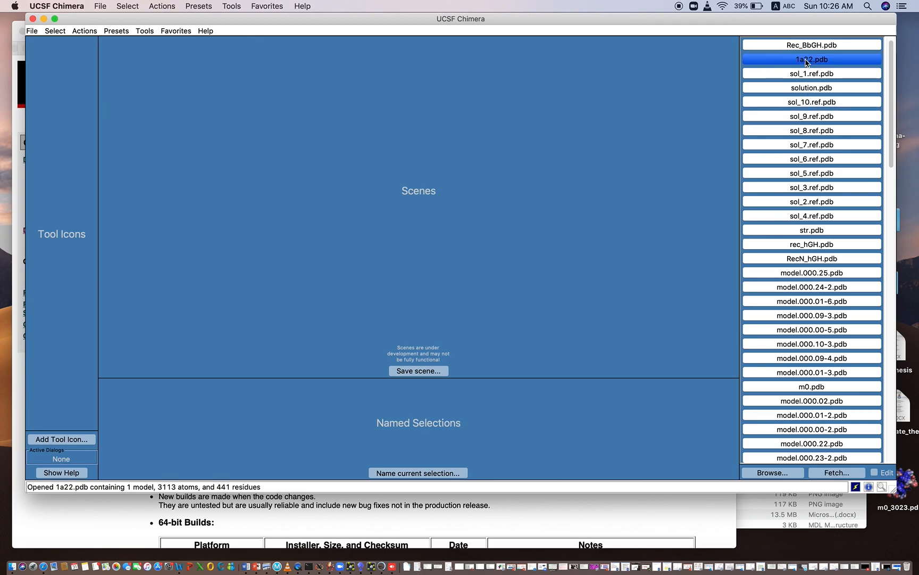
pyautogui.scroll(10, 501, 191)
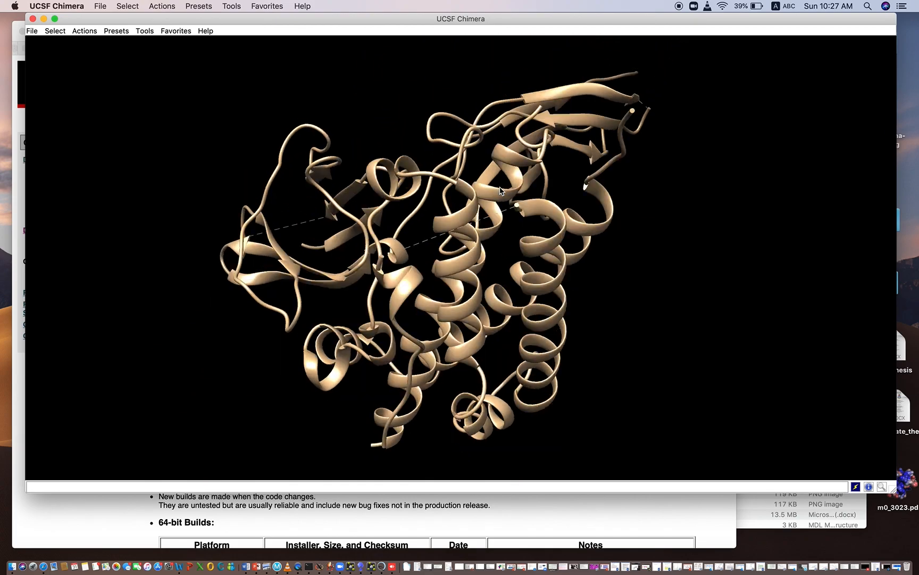
pyautogui.scroll(10, 502, 191)
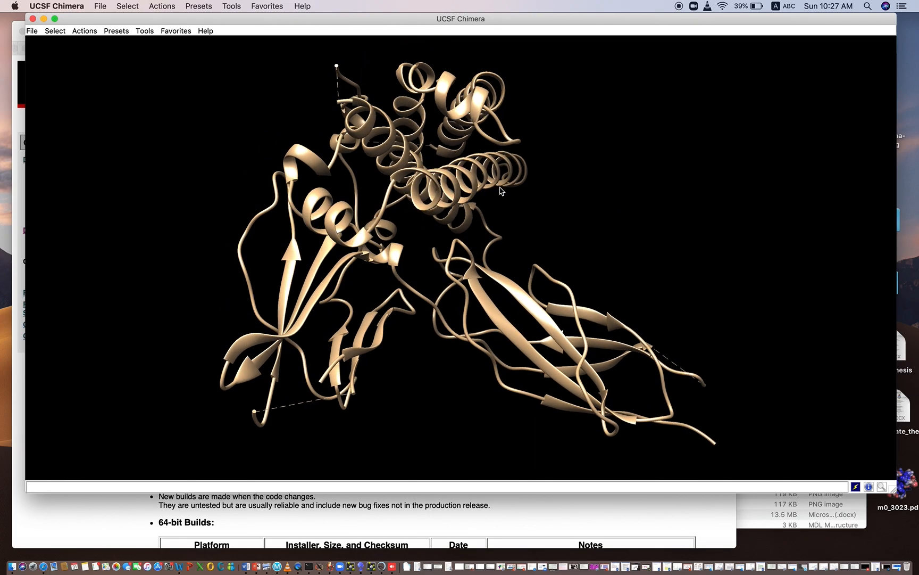
# Step: Set the background color of the 1a22.pdb view to white through the full color options
pyautogui.click(89, 32)
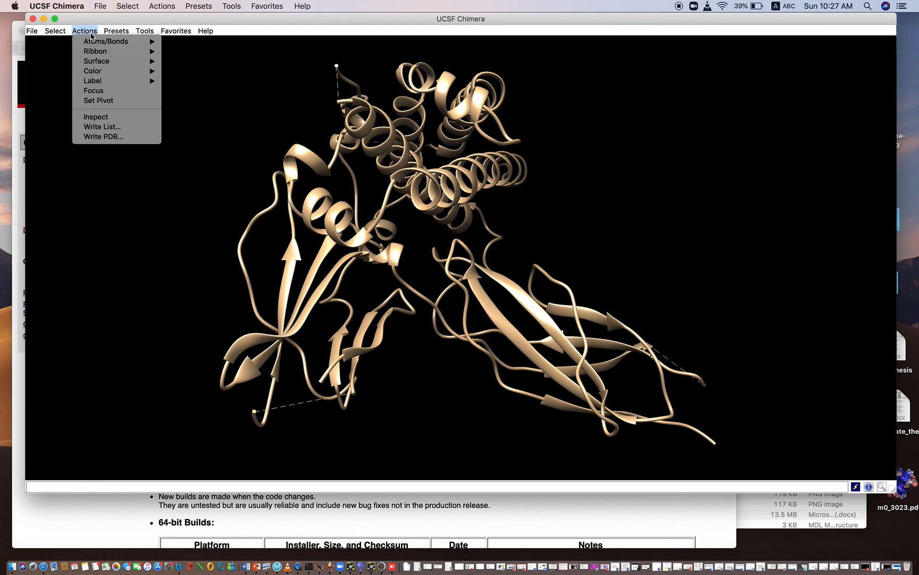
pyautogui.moveTo(99, 72)
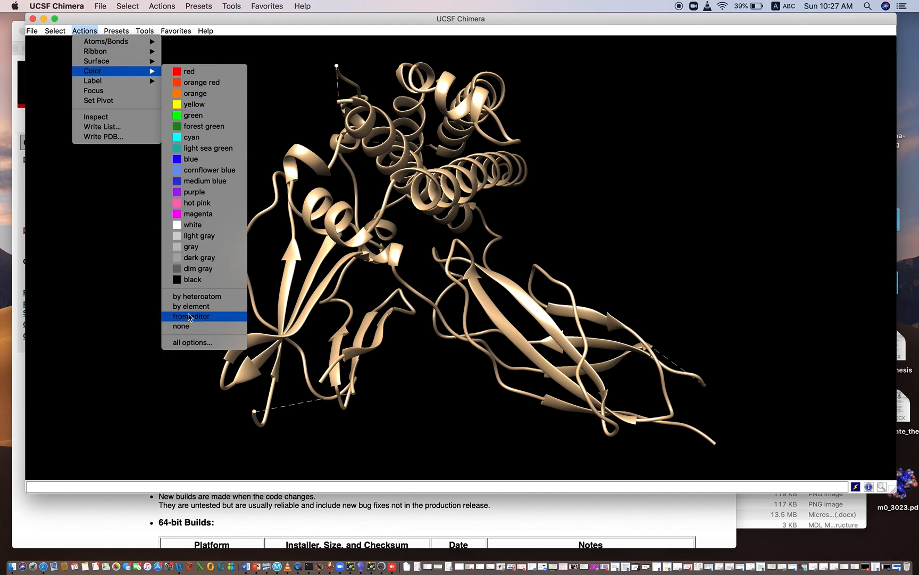
pyautogui.click(192, 342)
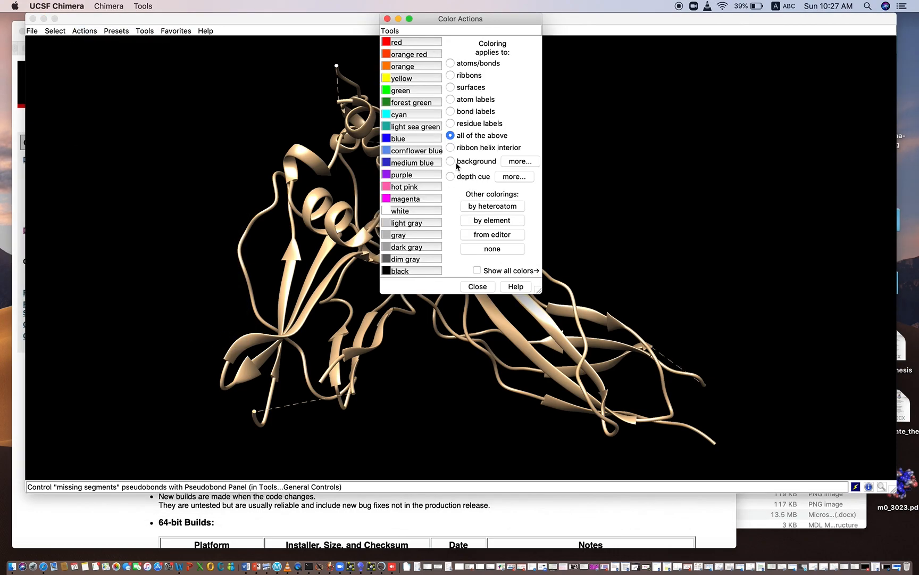
pyautogui.click(453, 162)
pyautogui.click(397, 211)
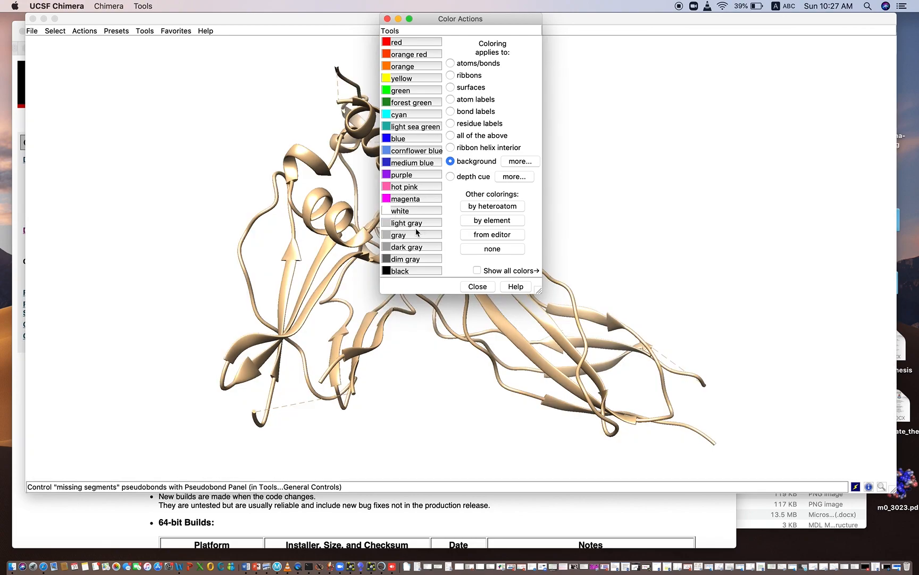
pyautogui.click(483, 288)
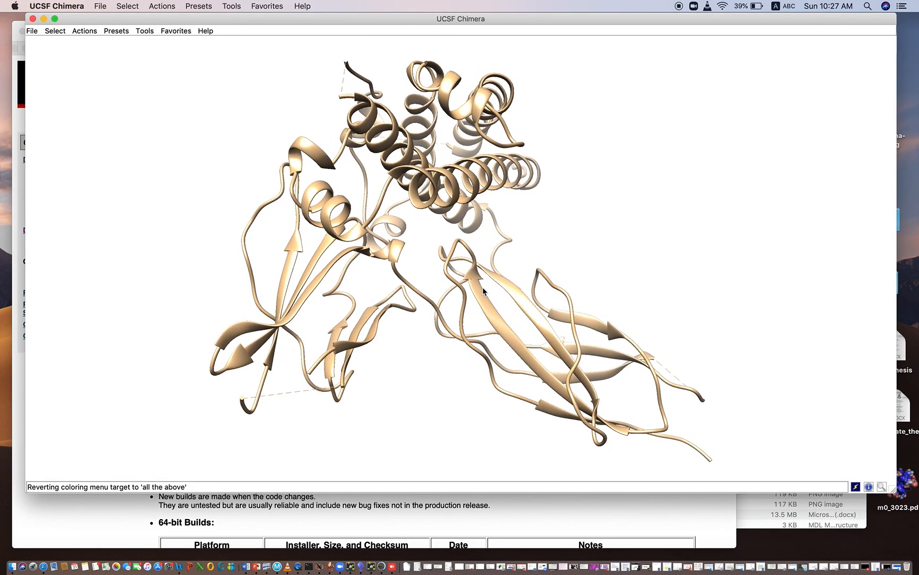
# Step: Add Rec_BbGH.pdb from the recent files to the view with 1a22.pdb so both structures can be seen
pyautogui.click(856, 487)
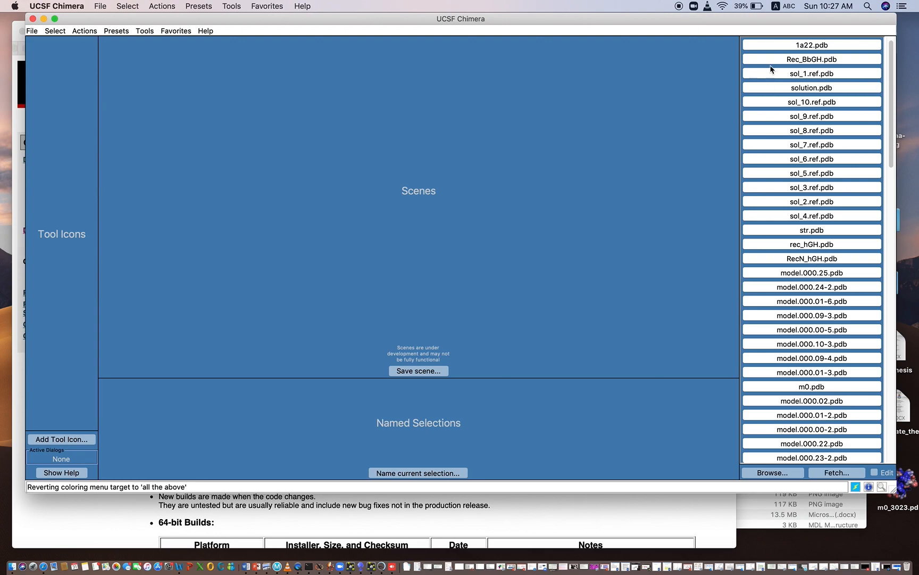
pyautogui.click(775, 62)
pyautogui.moveTo(459, 229)
pyautogui.mouseDown()
pyautogui.moveTo(465, 231)
pyautogui.moveTo(459, 229)
pyautogui.mouseUp()
pyautogui.scroll(-10, 459, 228)
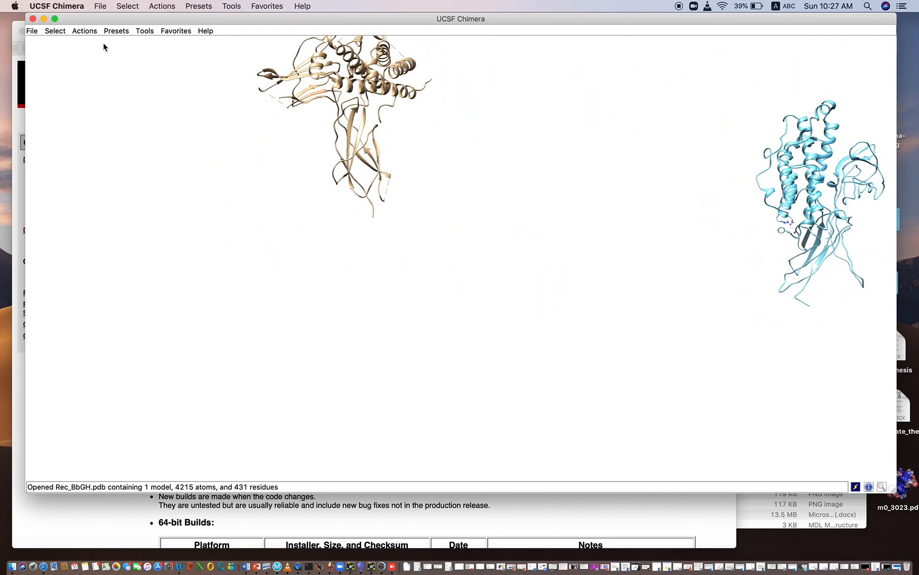
pyautogui.click(33, 33)
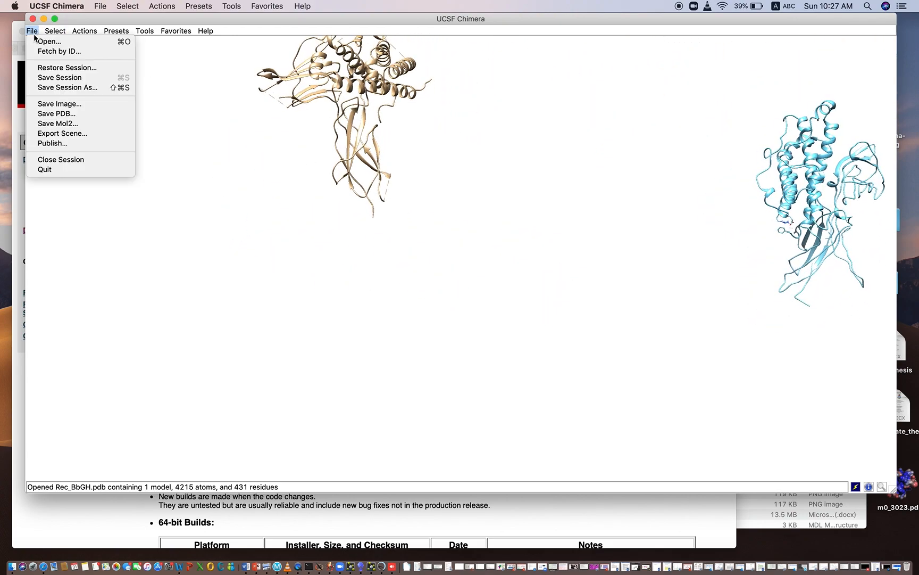
pyautogui.click(262, 228)
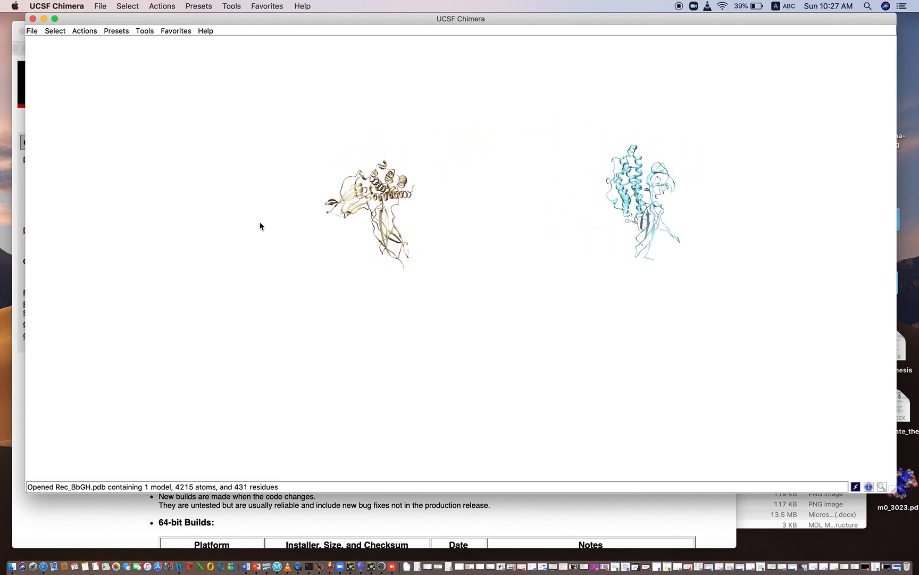
# Step: Superimpose Rec_BbGH.pdb onto the reference structure 1a22.pdb with MatchMaker, keeping the default alignment settings
pyautogui.click(152, 32)
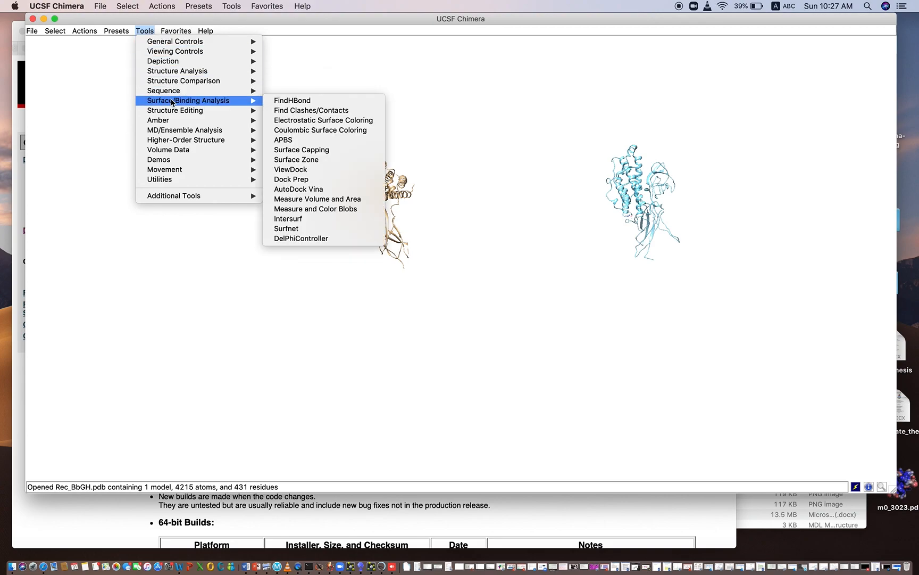
pyautogui.moveTo(173, 84)
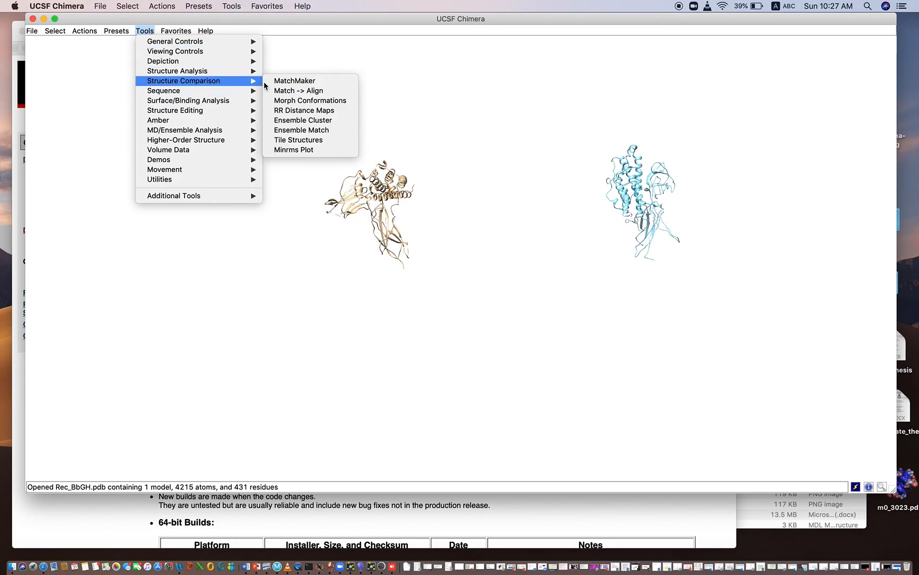
pyautogui.click(298, 83)
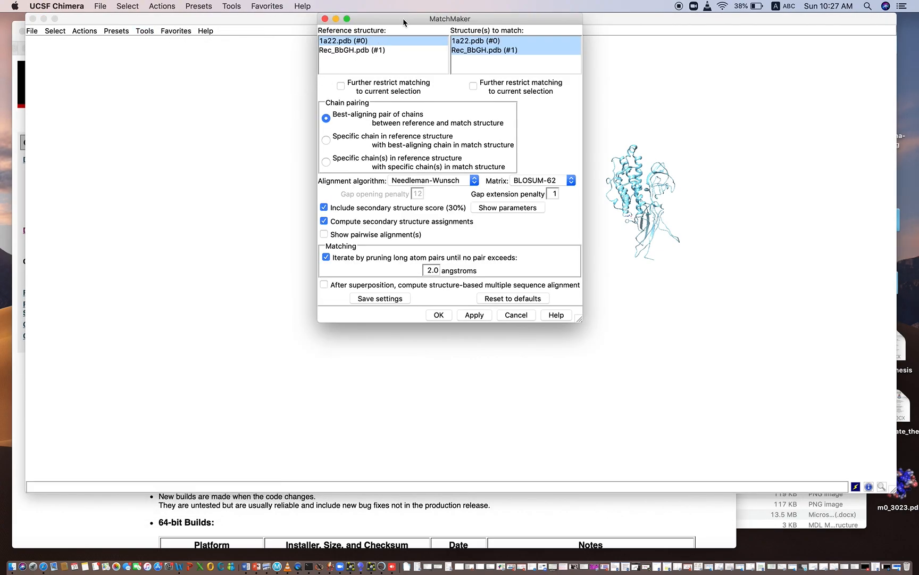
pyautogui.moveTo(402, 18); pyautogui.dragTo(335, 41)
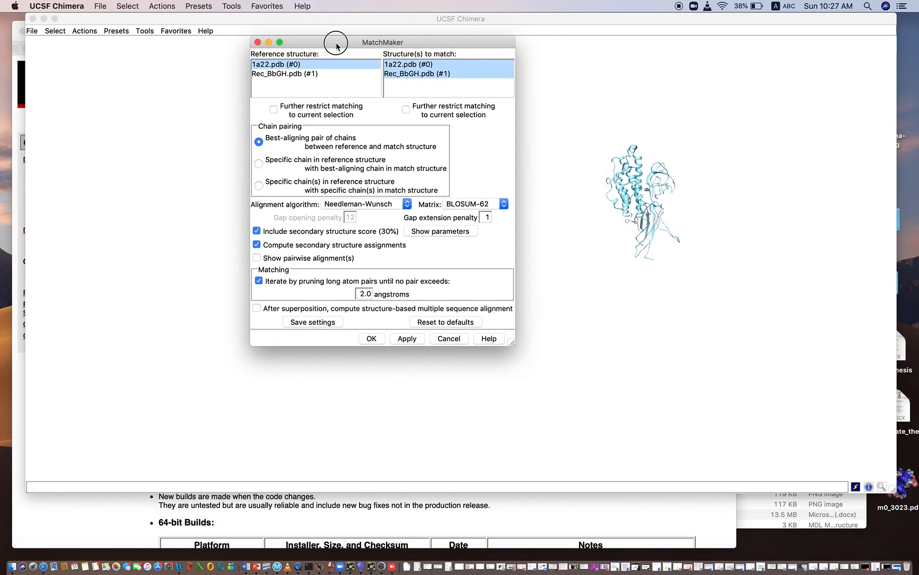
pyautogui.click(271, 68)
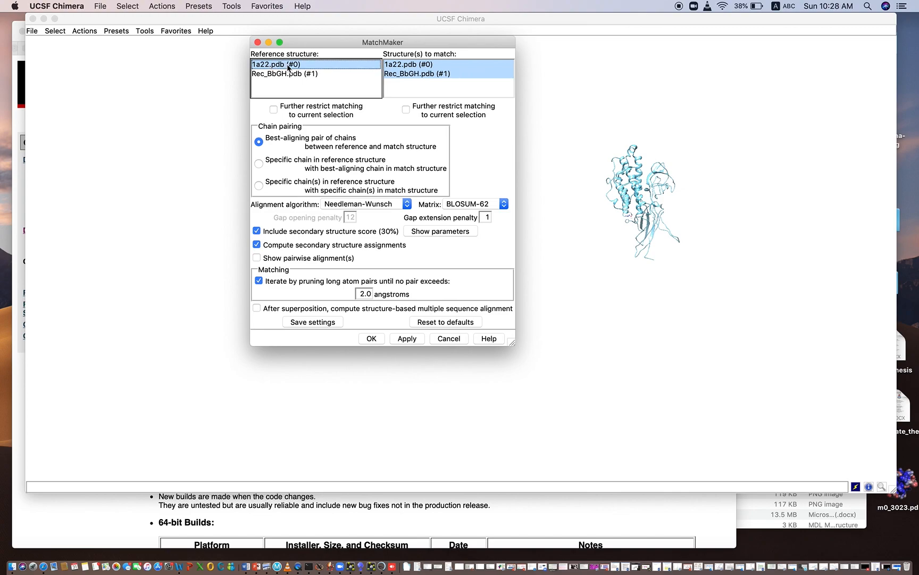
pyautogui.click(403, 75)
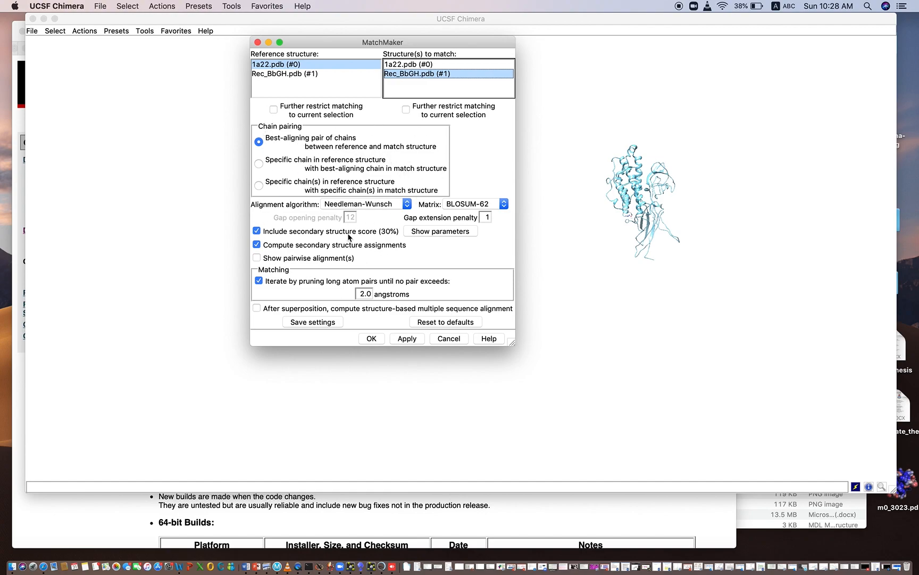
pyautogui.click(372, 338)
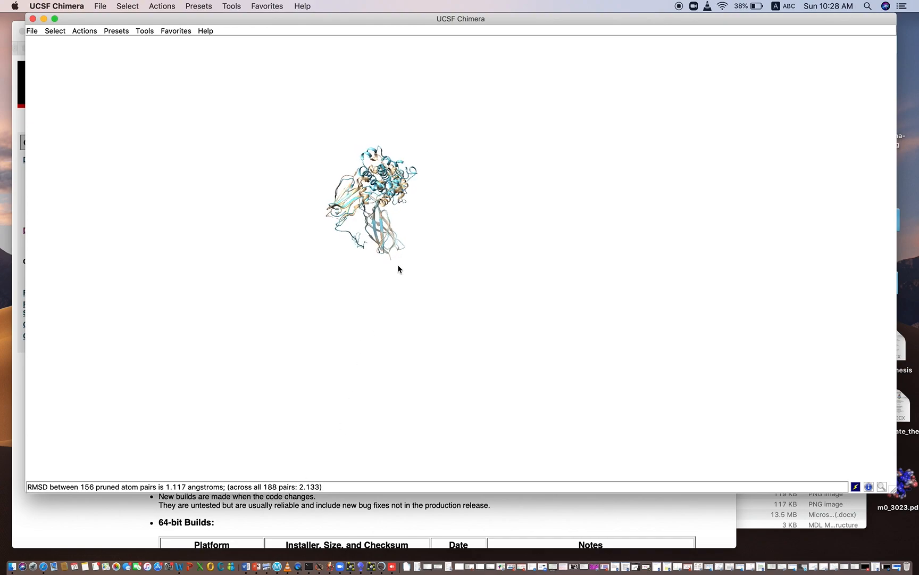
# Step: Focus the view on the superimposed structures and examine how closely their helices and strands overlap
pyautogui.scroll(5, 398, 268)
pyautogui.moveTo(398, 266); pyautogui.dragTo(211, 168)
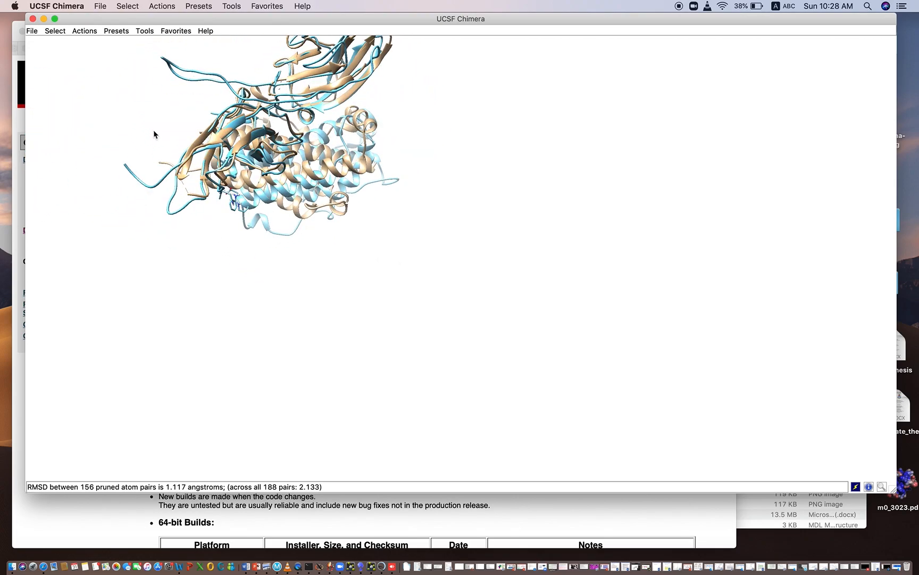
pyautogui.click(82, 32)
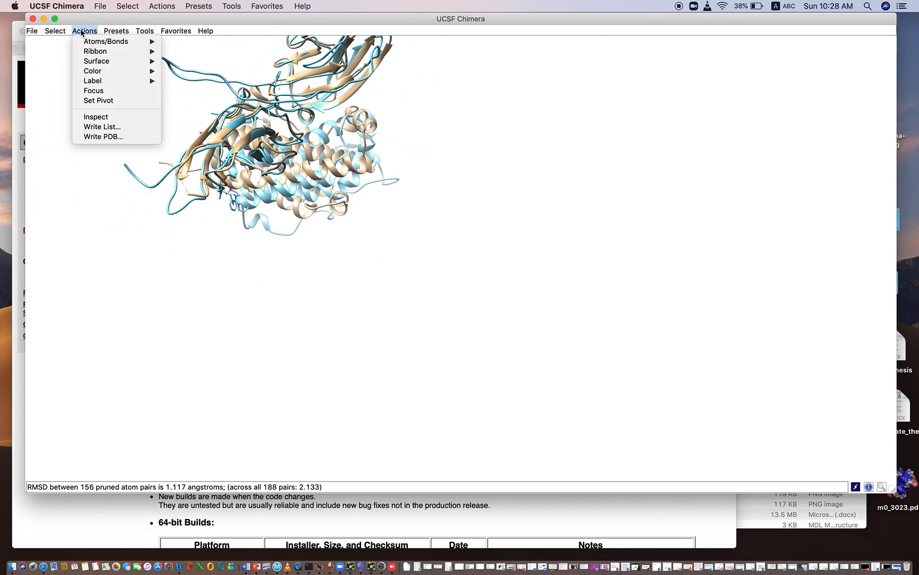
pyautogui.click(94, 92)
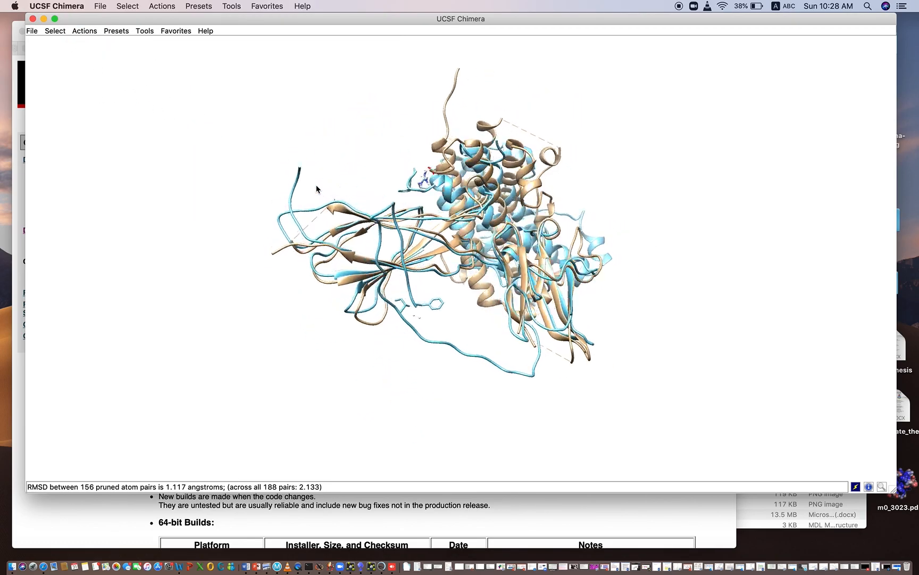
pyautogui.scroll(6, 316, 185)
pyautogui.scroll(-3, 316, 185)
pyautogui.scroll(-5, 317, 188)
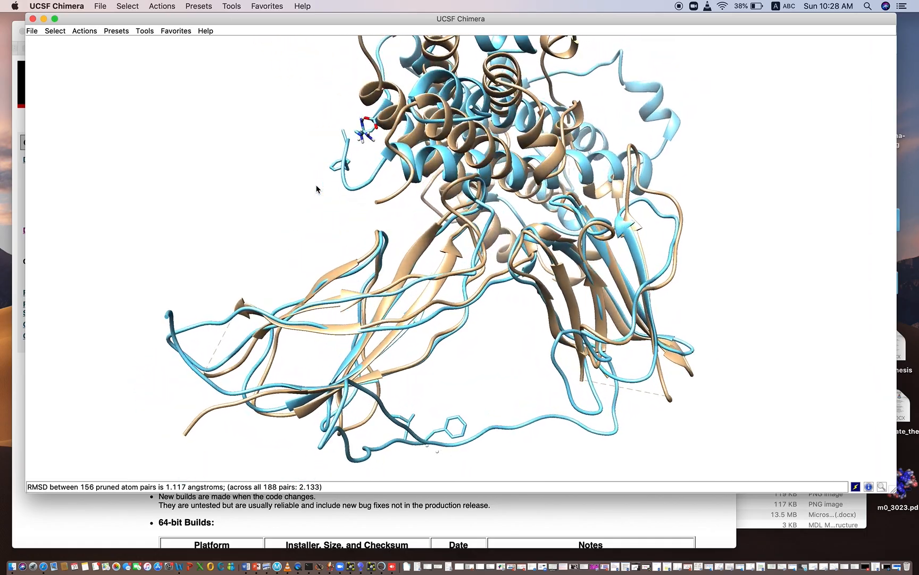
pyautogui.scroll(3, 316, 188)
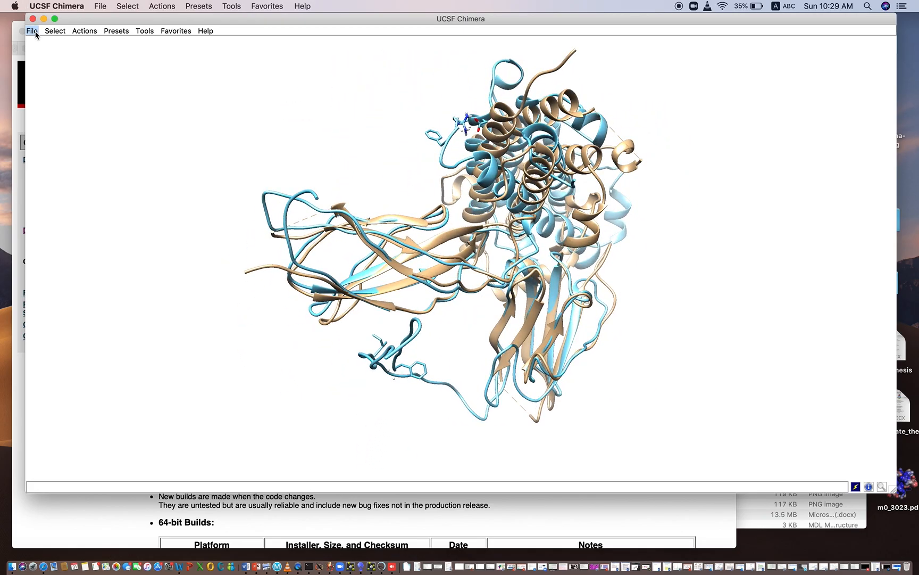
# Step: Select chain A of Rec_BbGH.pdb and delete its atoms and bonds
pyautogui.click(56, 32)
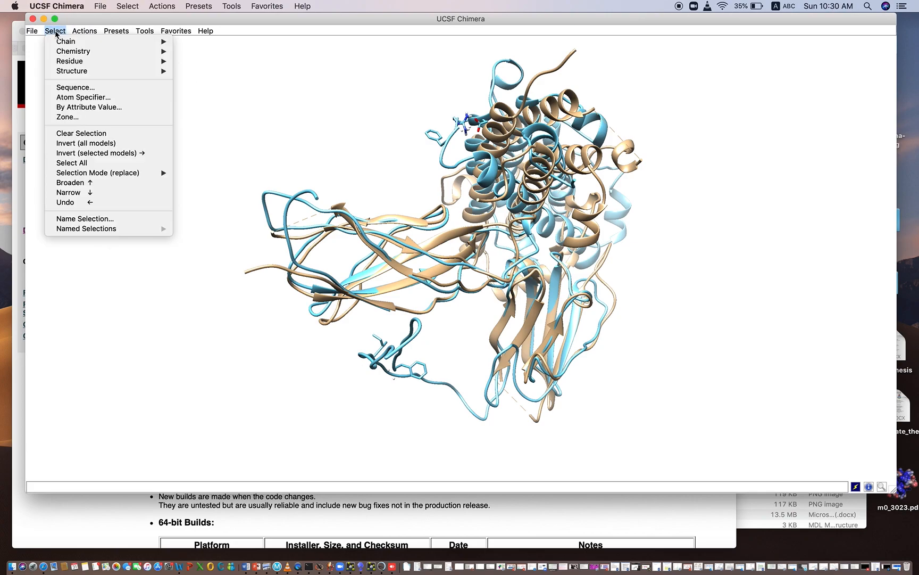
pyautogui.moveTo(67, 41)
pyautogui.moveTo(189, 41)
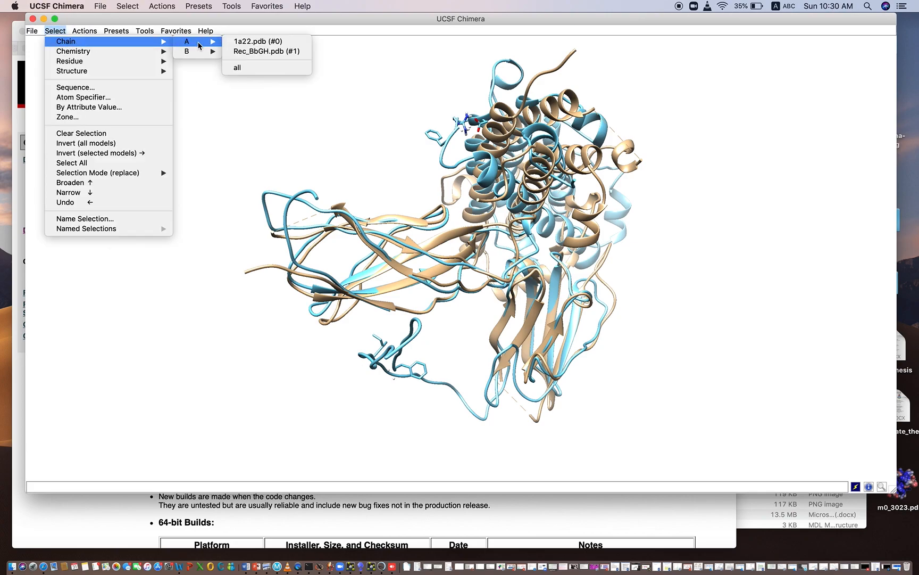
pyautogui.click(252, 53)
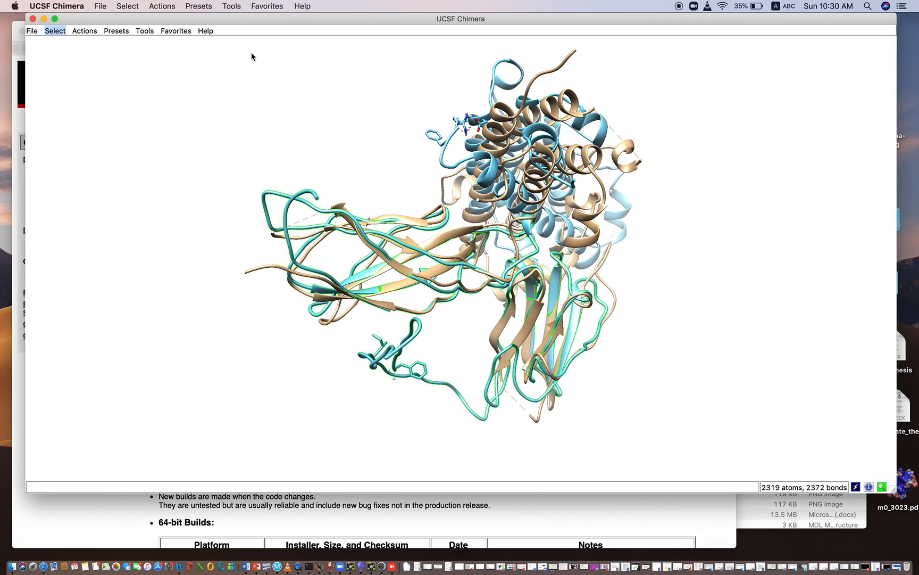
pyautogui.click(76, 33)
pyautogui.moveTo(94, 42)
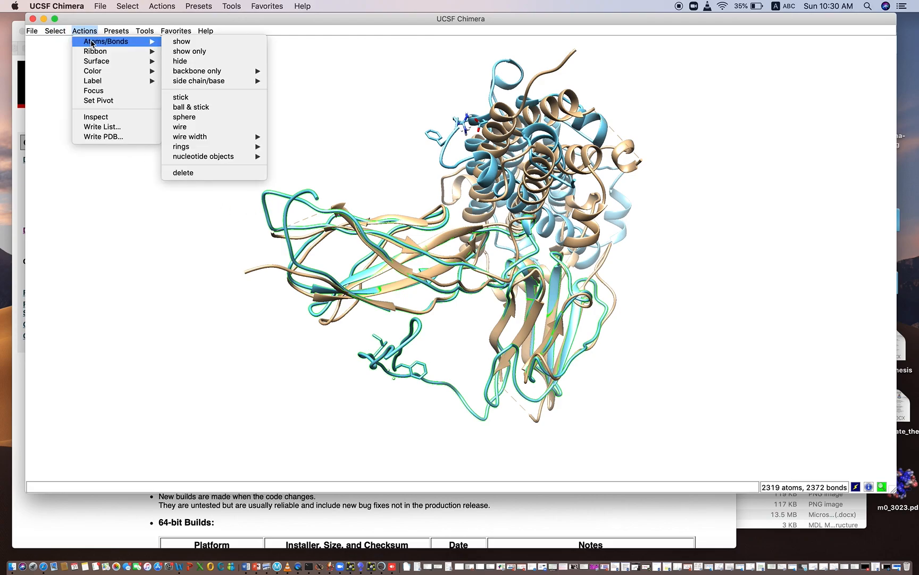
pyautogui.click(184, 173)
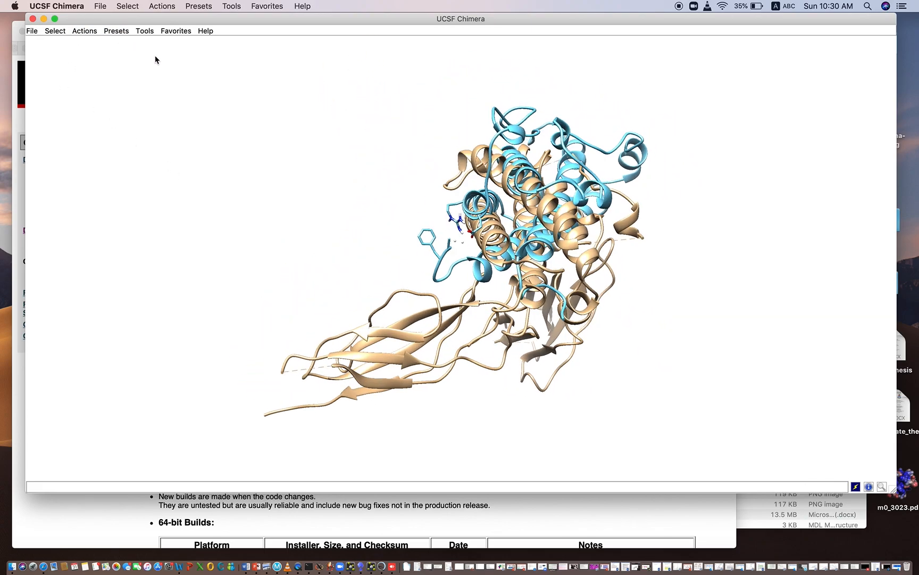
# Step: Select chain B of Rec_BbGH.pdb and delete its atoms and bonds, leaving only 1a22.pdb
pyautogui.click(84, 32)
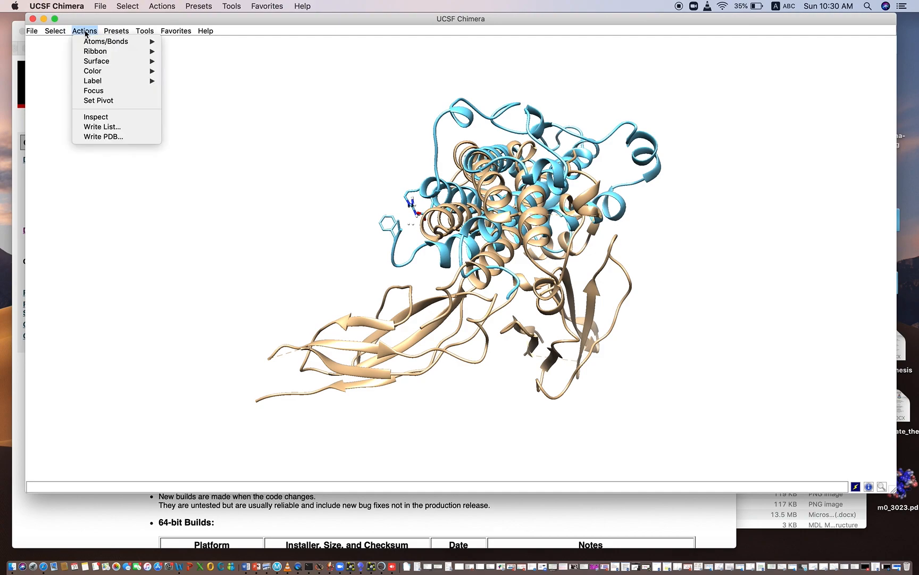
pyautogui.moveTo(96, 42)
pyautogui.click(50, 33)
pyautogui.moveTo(64, 41)
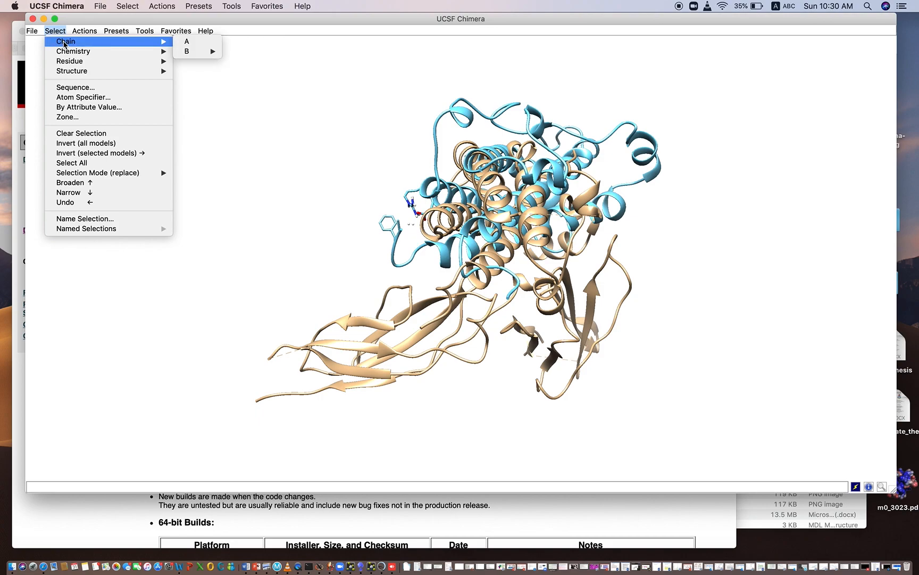
pyautogui.moveTo(194, 51)
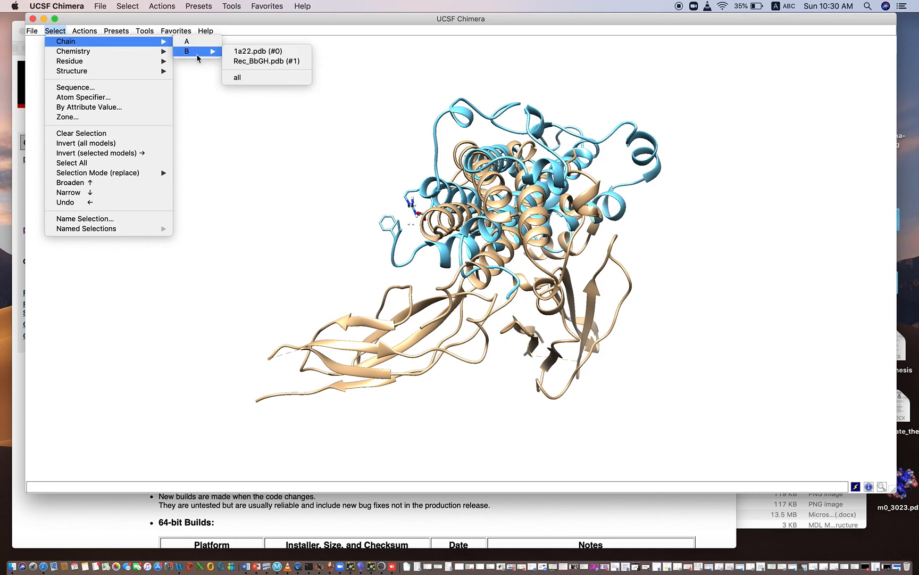
pyautogui.click(261, 66)
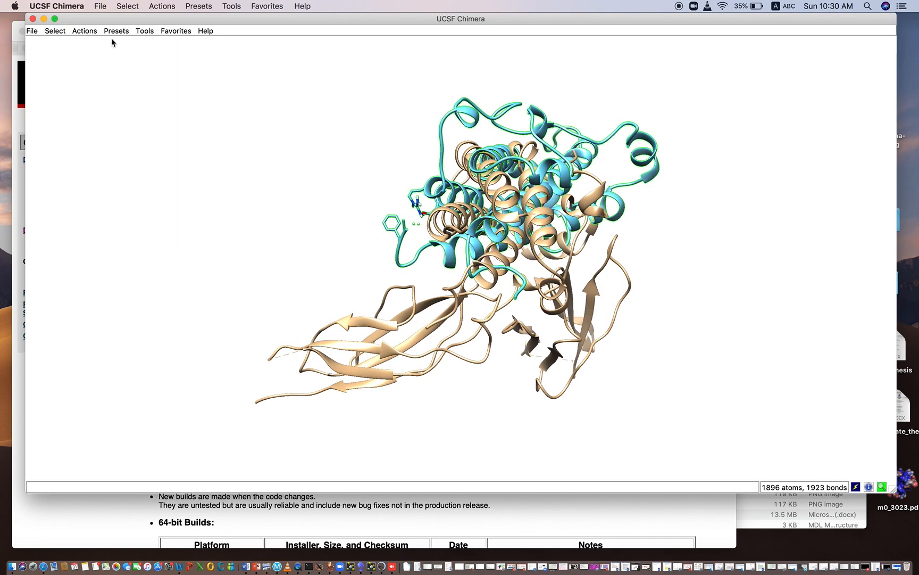
pyautogui.click(86, 33)
pyautogui.moveTo(104, 41)
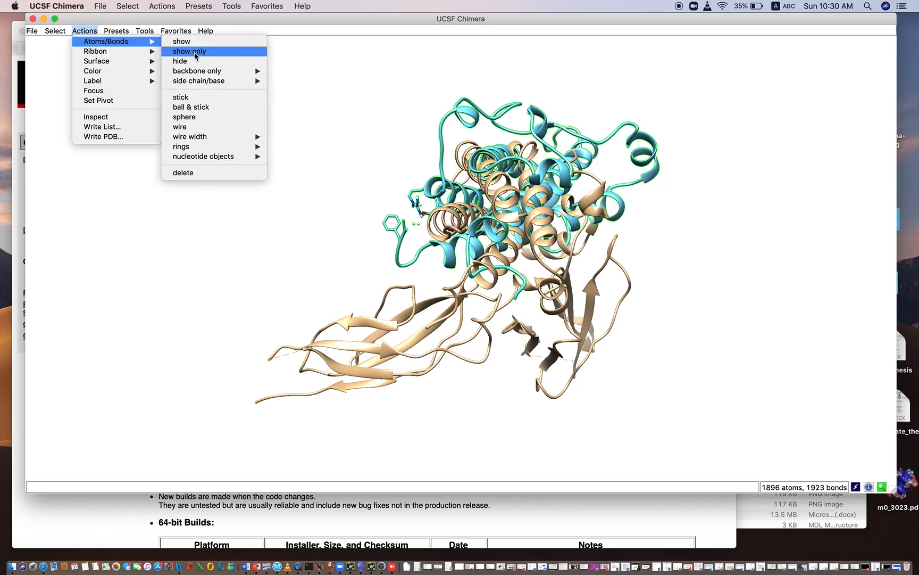
pyautogui.click(183, 173)
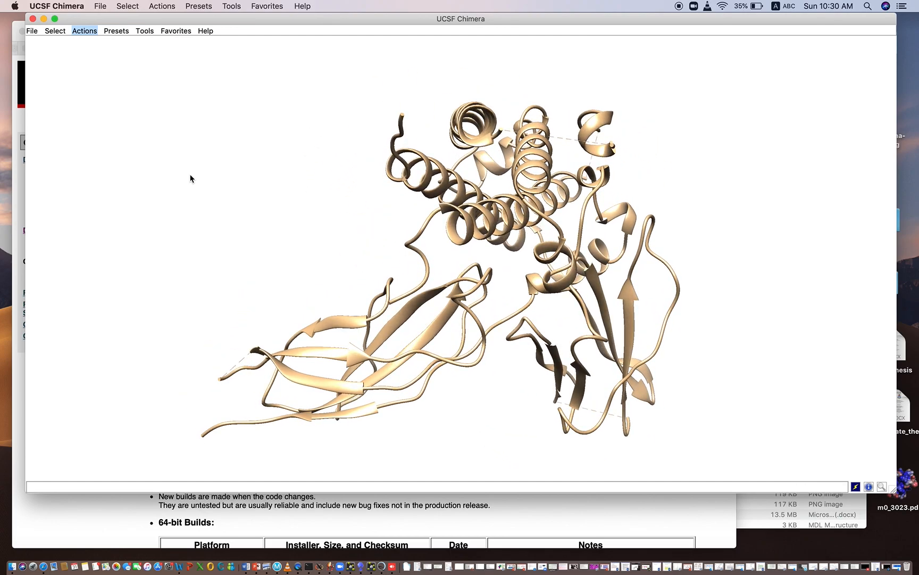
# Step: Select chain A of 1a22.pdb and color it purple
pyautogui.click(61, 33)
pyautogui.moveTo(72, 44)
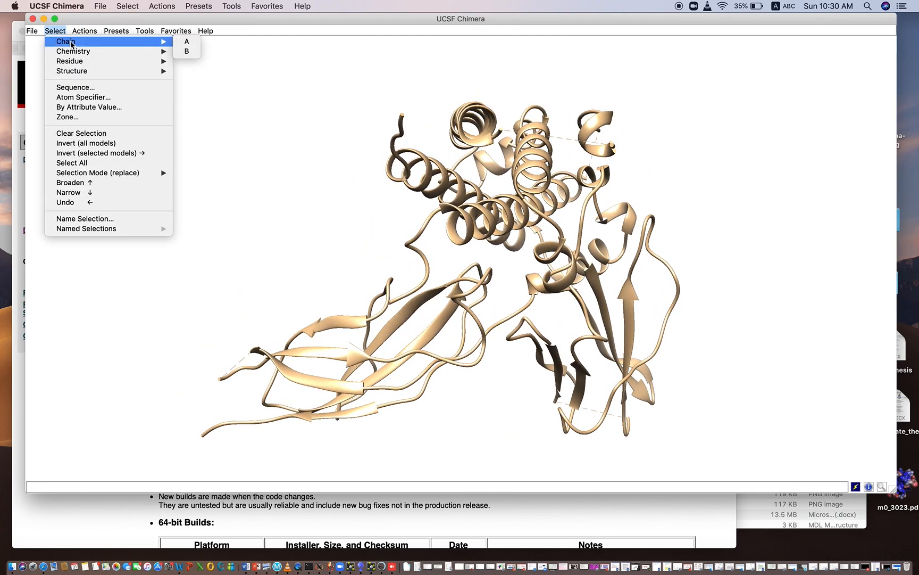
pyautogui.click(191, 47)
pyautogui.click(83, 32)
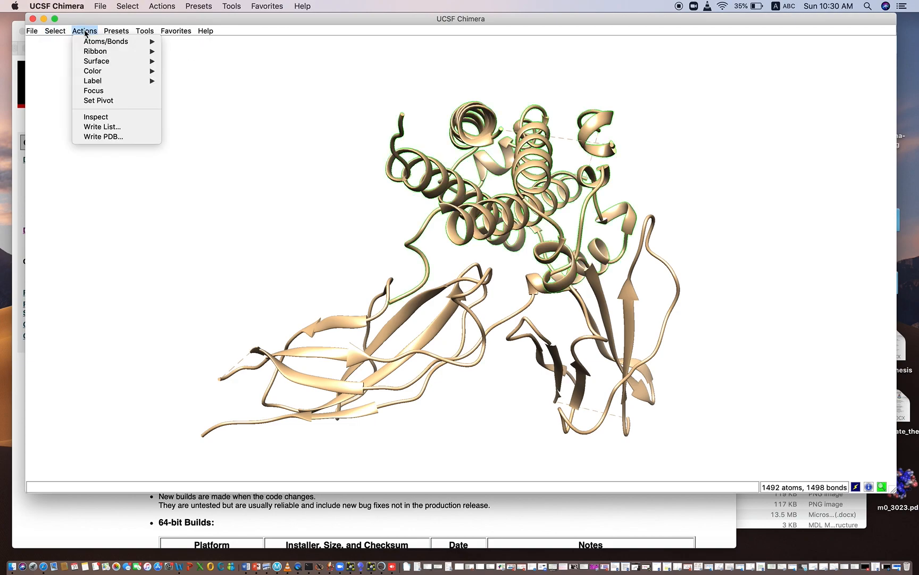
pyautogui.moveTo(105, 85)
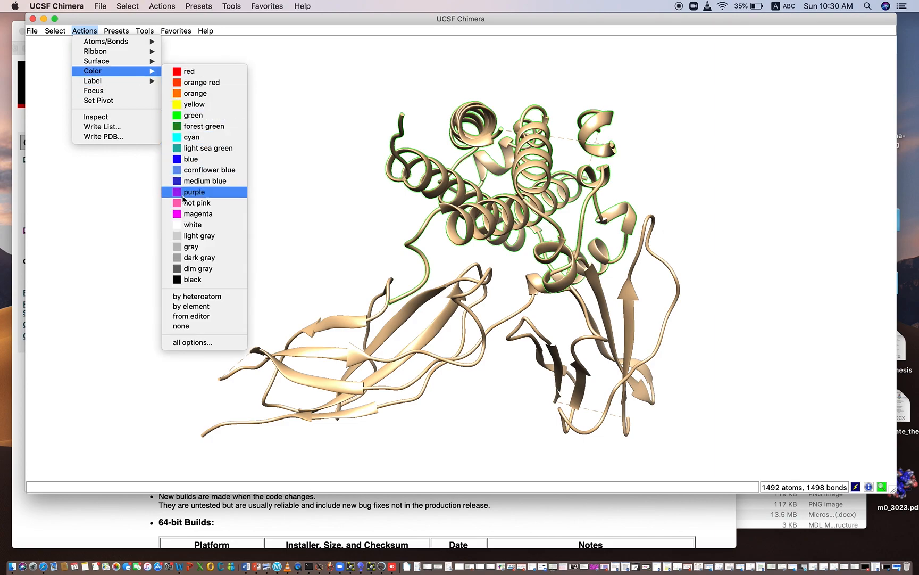
pyautogui.click(191, 191)
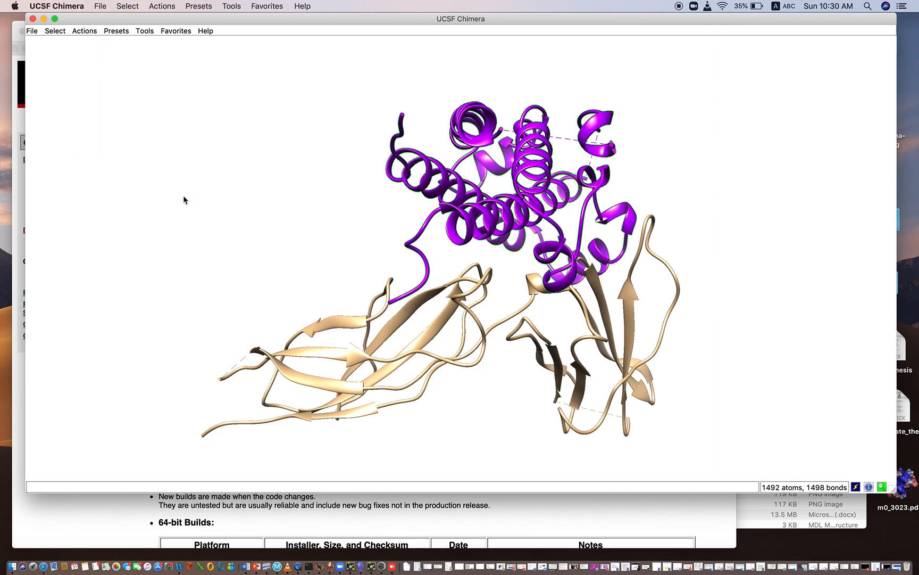
# Step: Reapply the purple color to the selected chain A of 1a22.pdb
pyautogui.click(57, 31)
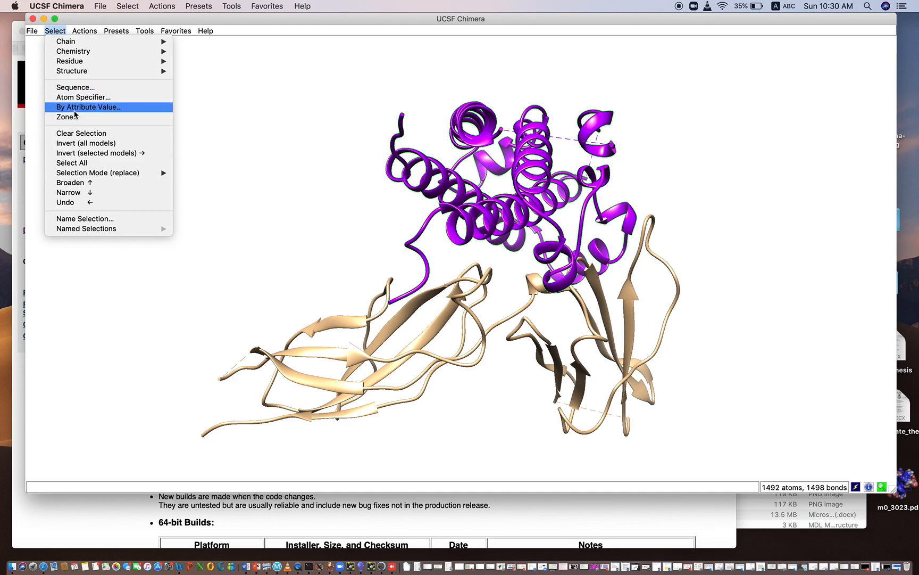
pyautogui.click(82, 32)
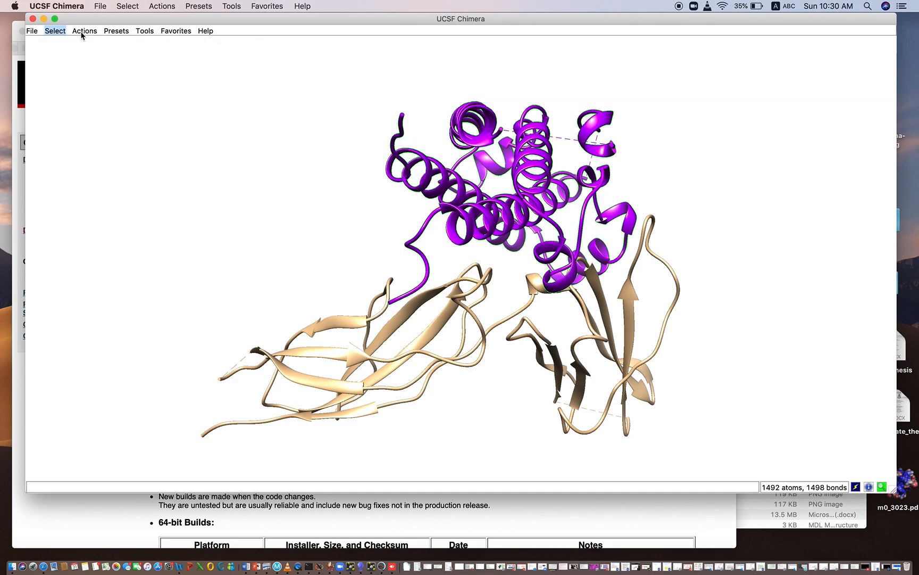
pyautogui.click(83, 32)
pyautogui.click(55, 35)
pyautogui.click(57, 33)
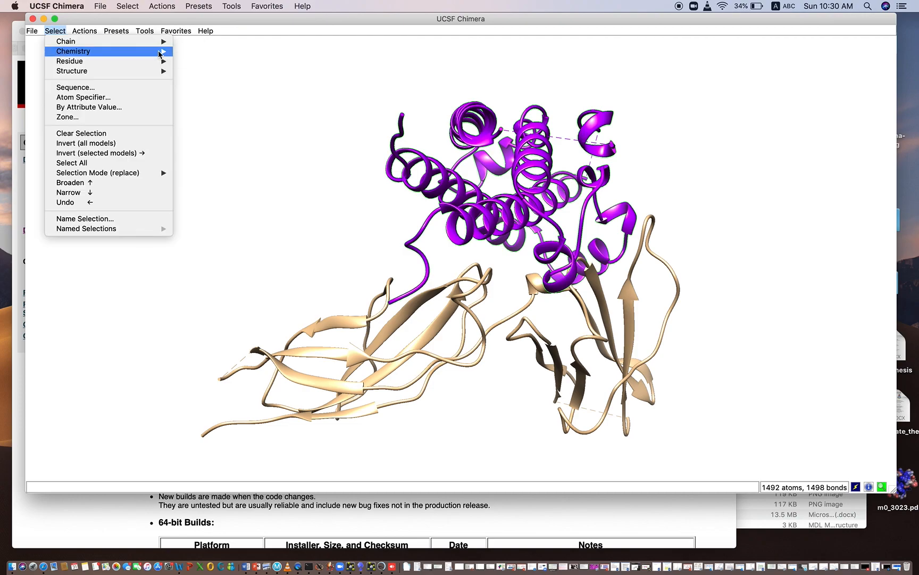
pyautogui.click(85, 32)
pyautogui.click(85, 32)
pyautogui.moveTo(118, 75)
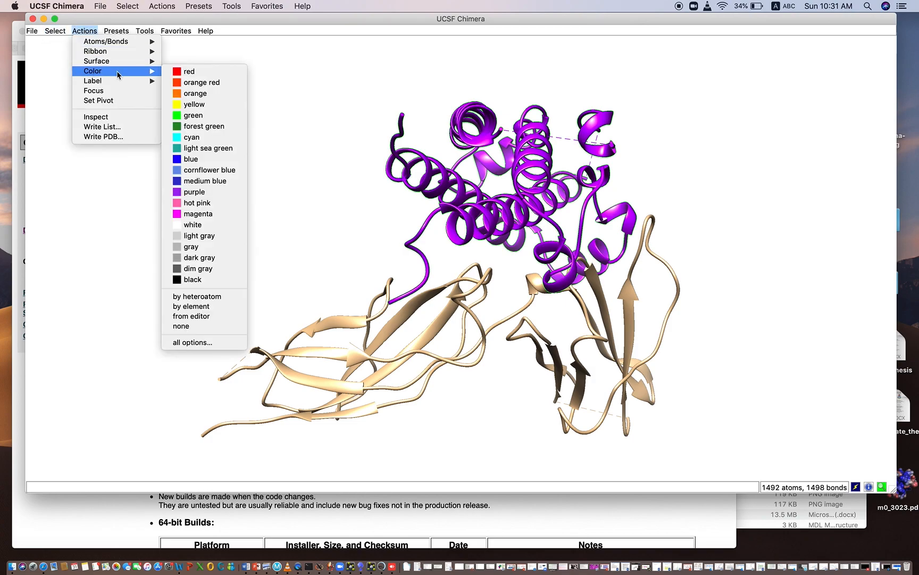
pyautogui.click(206, 193)
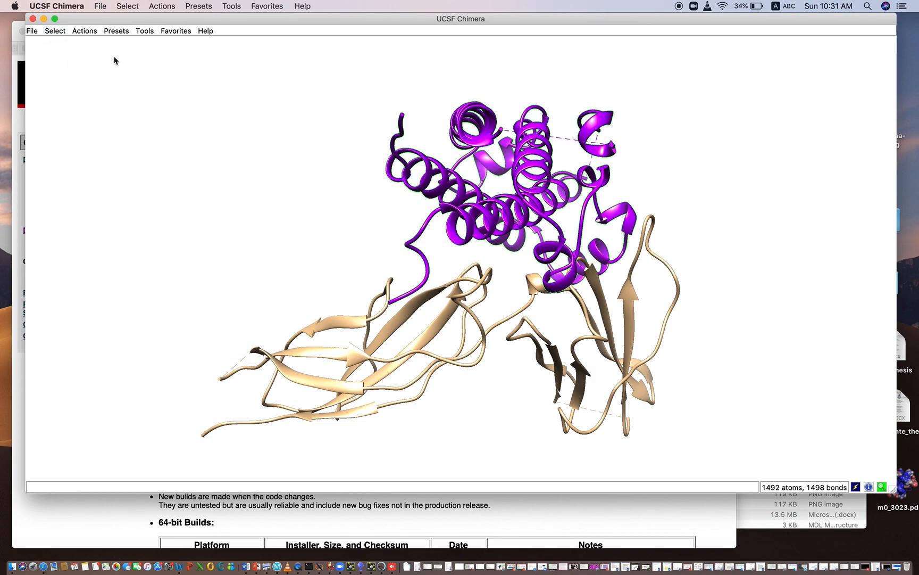
# Step: Clear the selection of chain A in 1a22.pdb
pyautogui.click(55, 32)
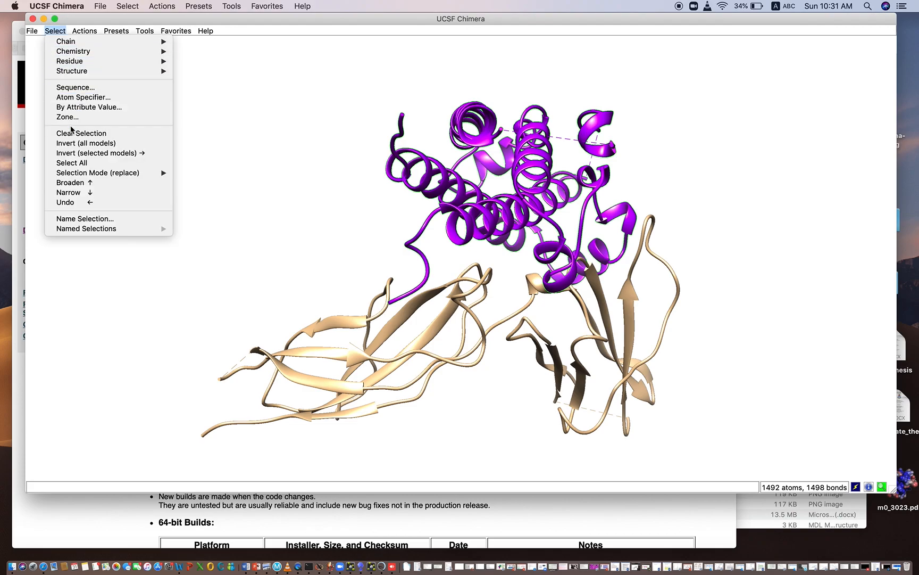
pyautogui.click(71, 134)
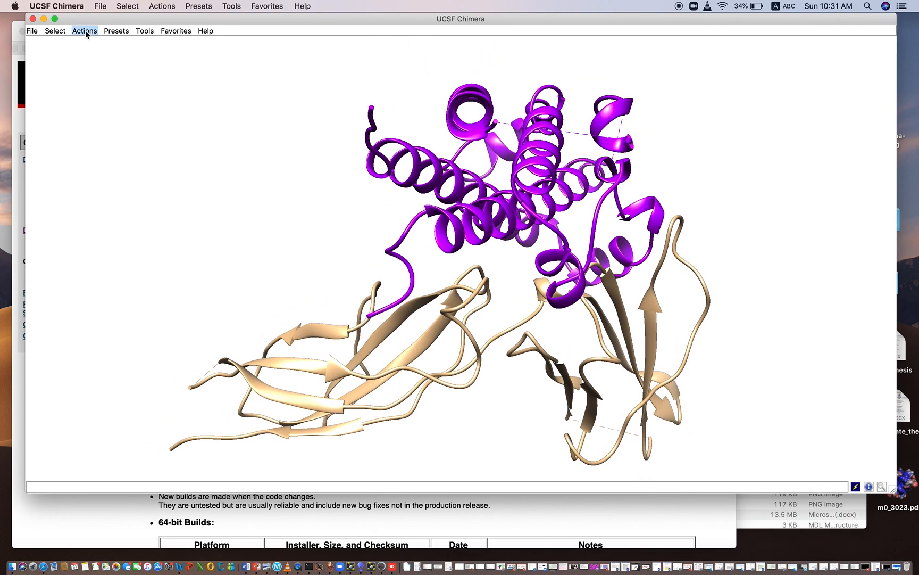
# Step: Select chain B of 1a22.pdb, color it blue and clear the selection
pyautogui.click(56, 31)
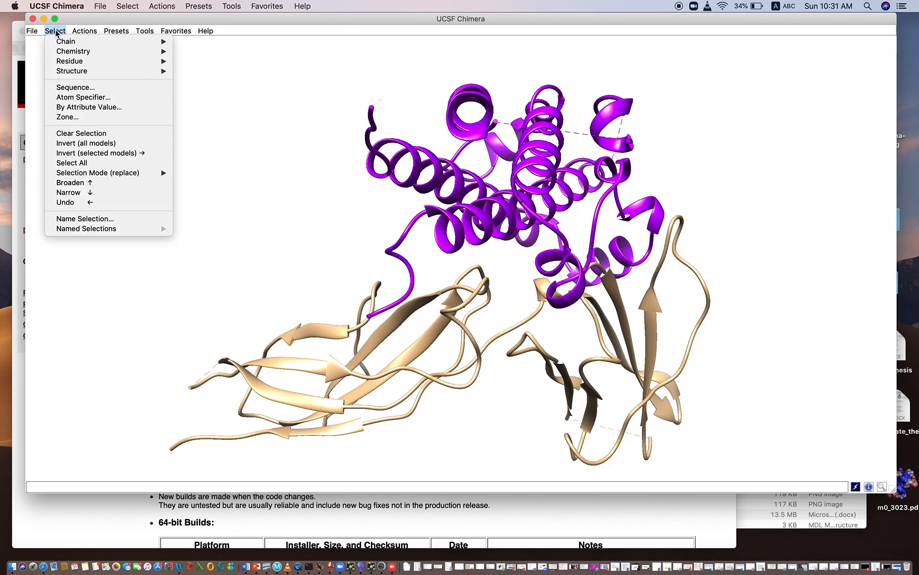
pyautogui.moveTo(59, 46)
pyautogui.click(198, 56)
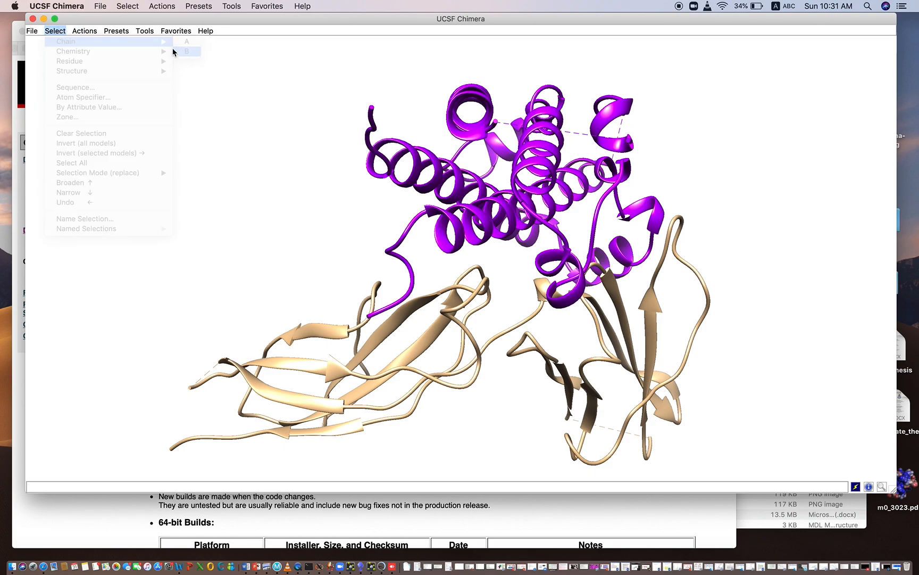
pyautogui.click(84, 30)
pyautogui.moveTo(102, 77)
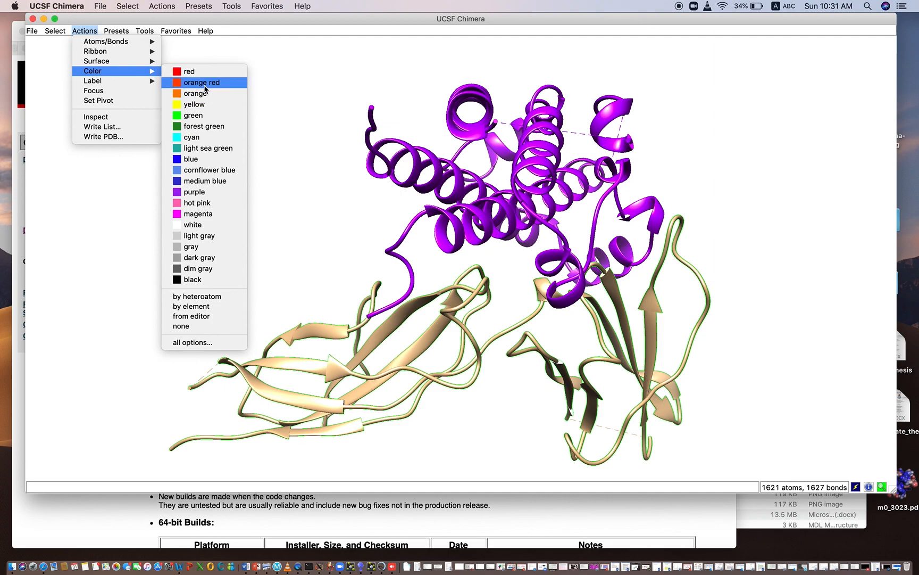
pyautogui.click(205, 165)
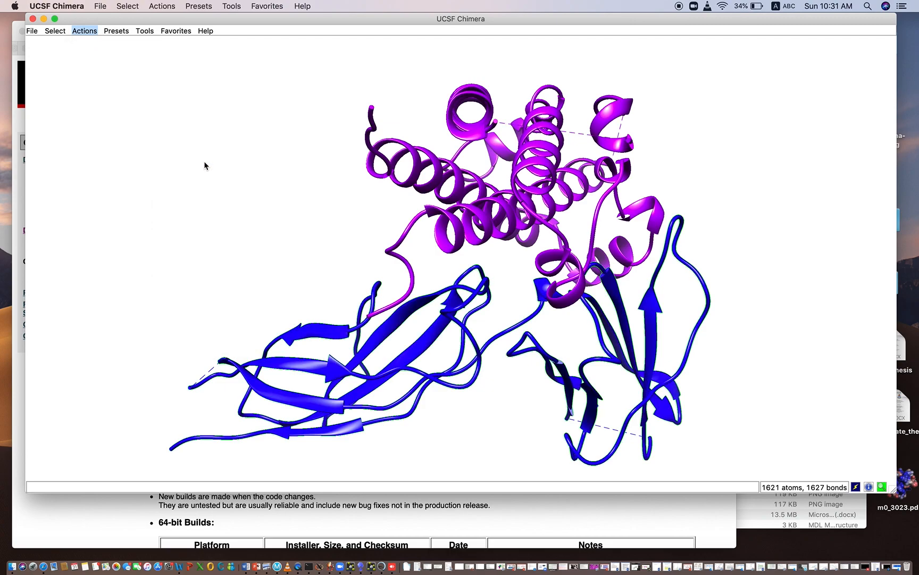
pyautogui.click(56, 31)
pyautogui.click(75, 137)
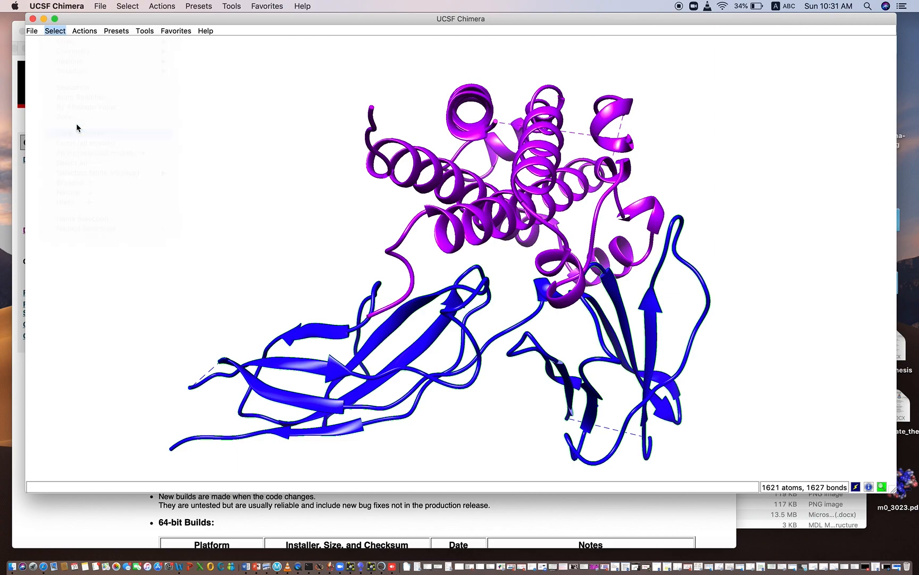
# Step: Select chain A and show its molecular surface
pyautogui.click(55, 31)
pyautogui.moveTo(116, 46)
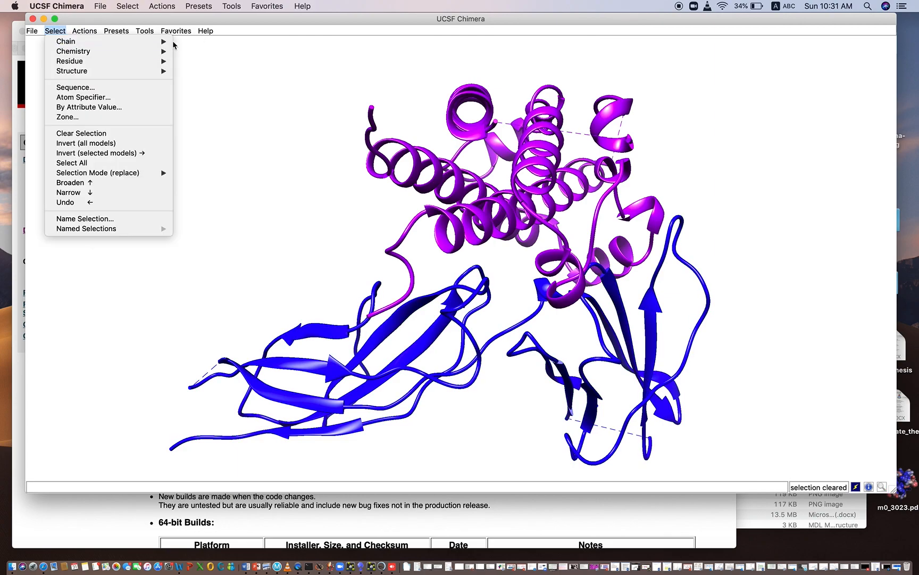
pyautogui.click(188, 44)
pyautogui.click(85, 31)
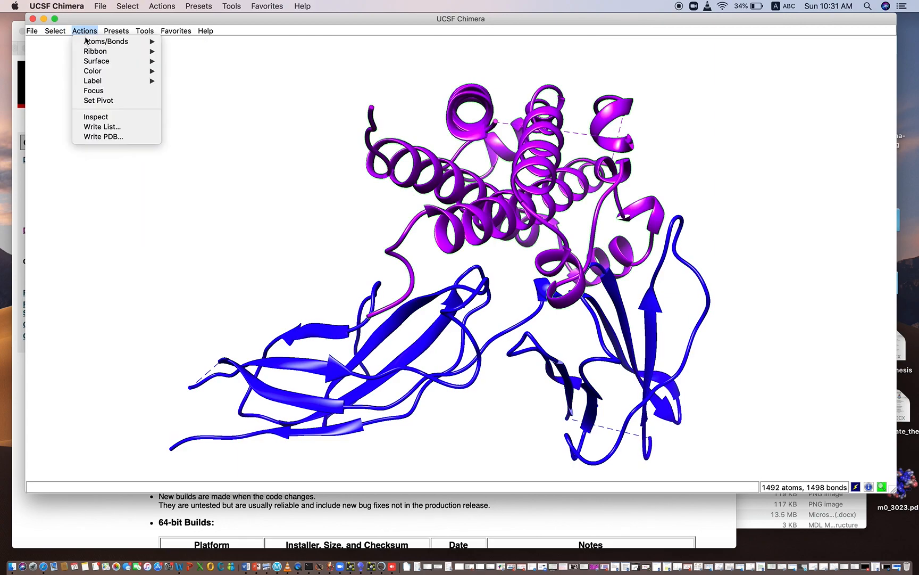
pyautogui.moveTo(122, 60)
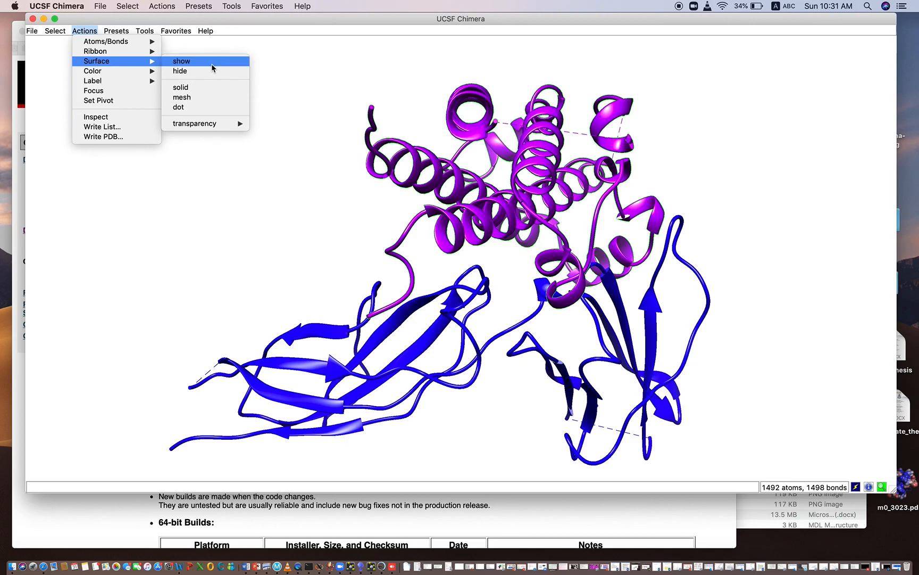
pyautogui.click(212, 67)
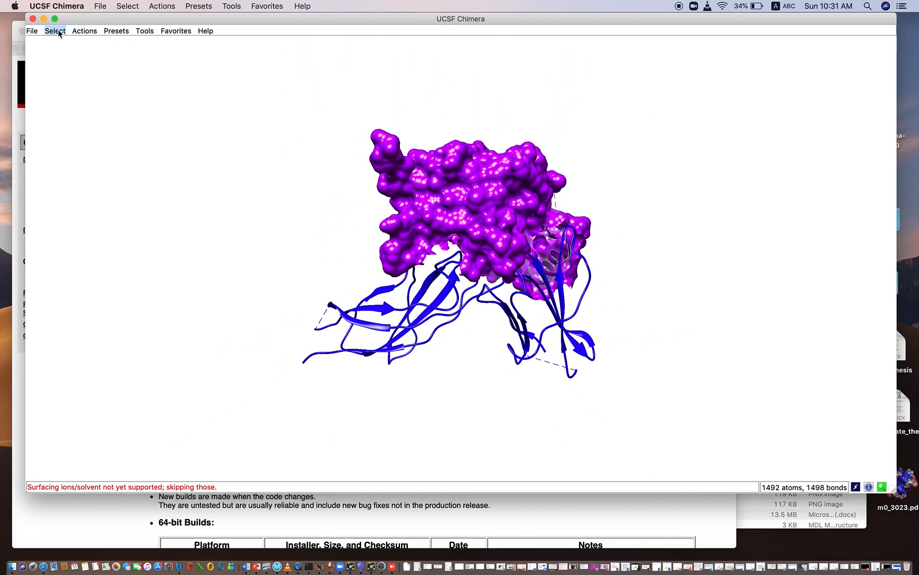
# Step: Set the transparency of chain A's surface to 30%
pyautogui.click(84, 31)
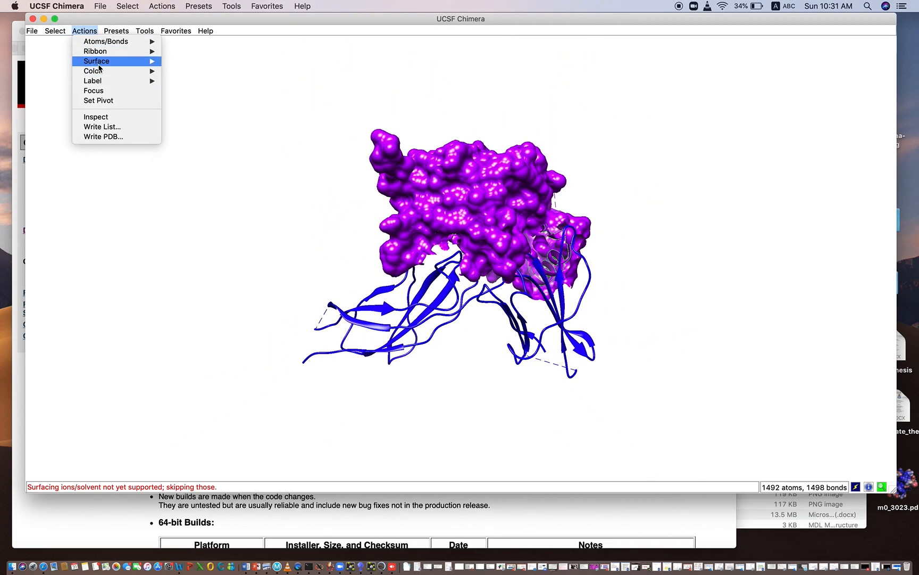
pyautogui.moveTo(98, 66)
pyautogui.moveTo(204, 127)
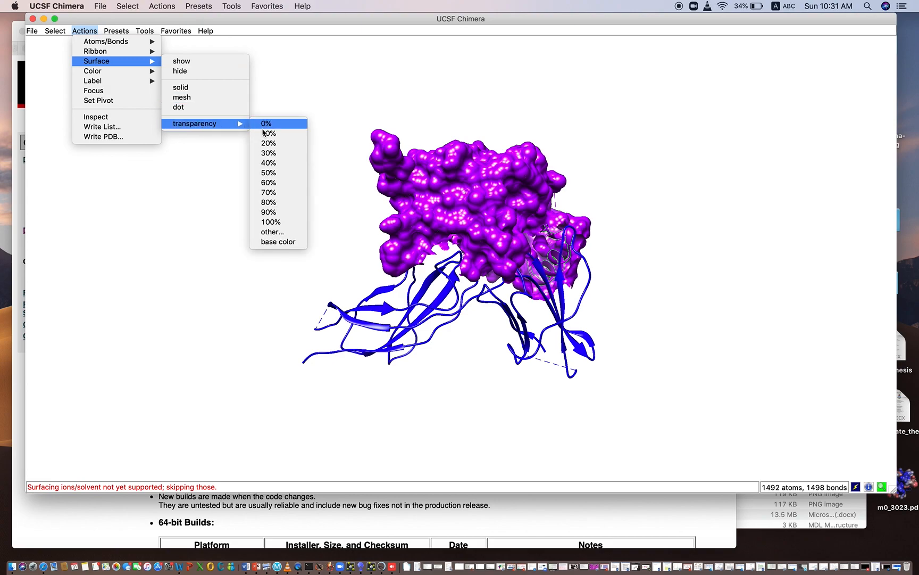
pyautogui.click(269, 156)
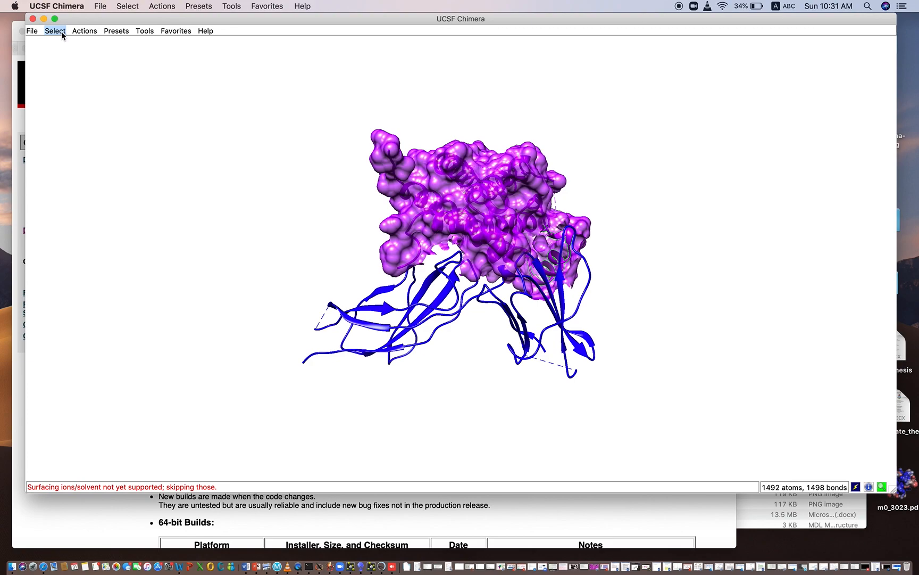
pyautogui.click(85, 31)
pyautogui.moveTo(108, 63)
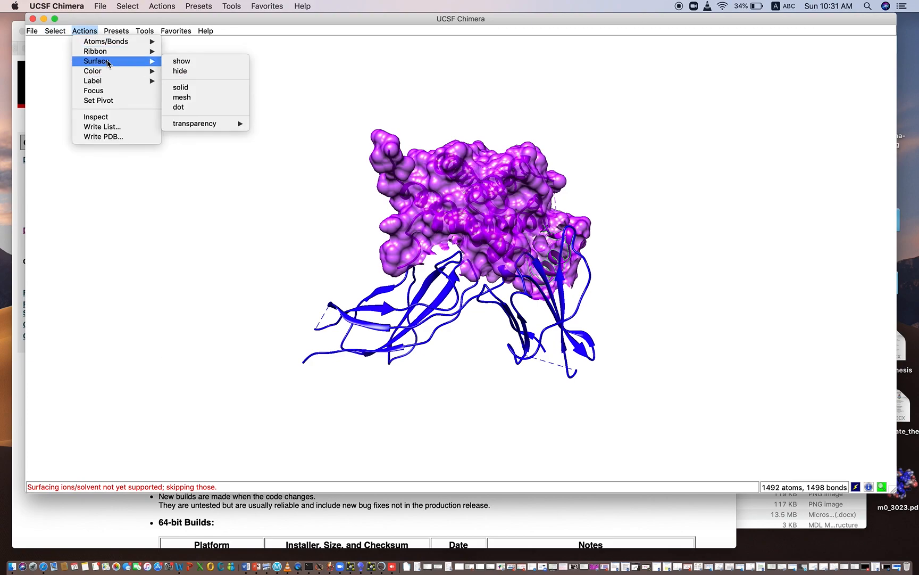
pyautogui.click(62, 32)
pyautogui.click(65, 33)
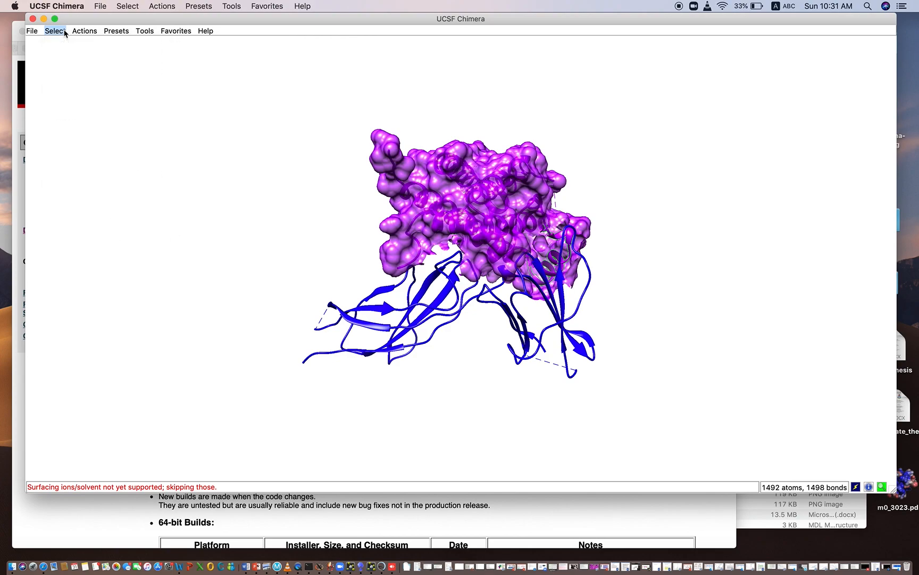
# Step: Select chain B and show its molecular surface
pyautogui.click(55, 33)
pyautogui.moveTo(64, 51)
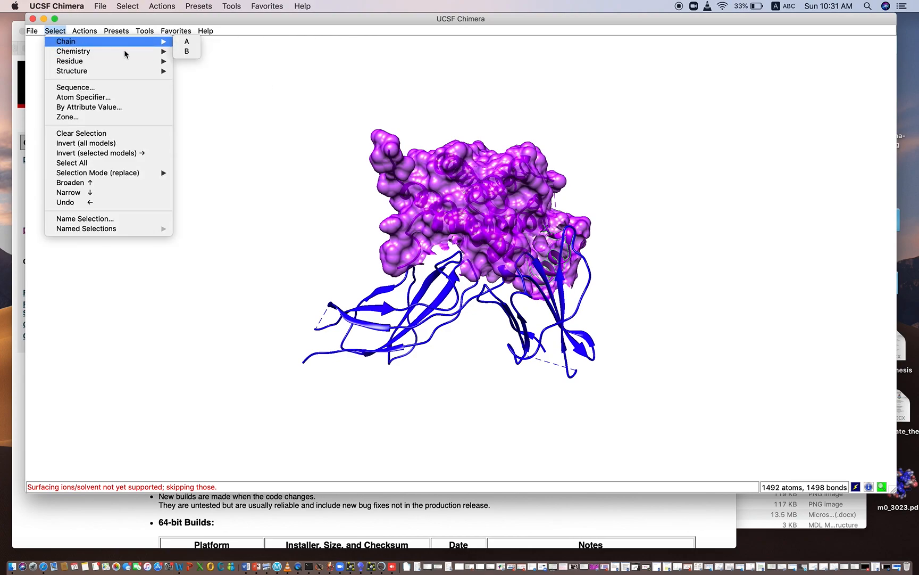
pyautogui.moveTo(162, 42)
pyautogui.click(186, 51)
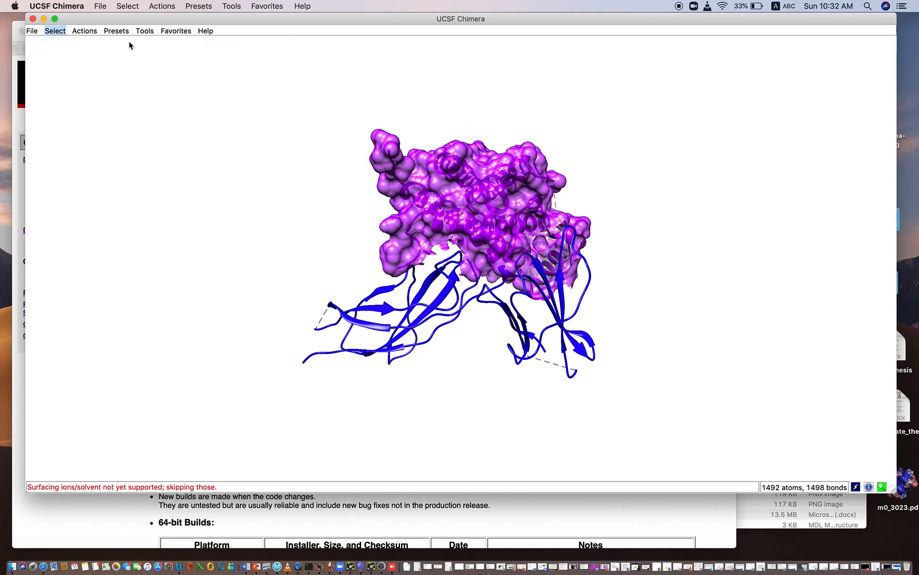
pyautogui.click(82, 32)
pyautogui.moveTo(89, 43)
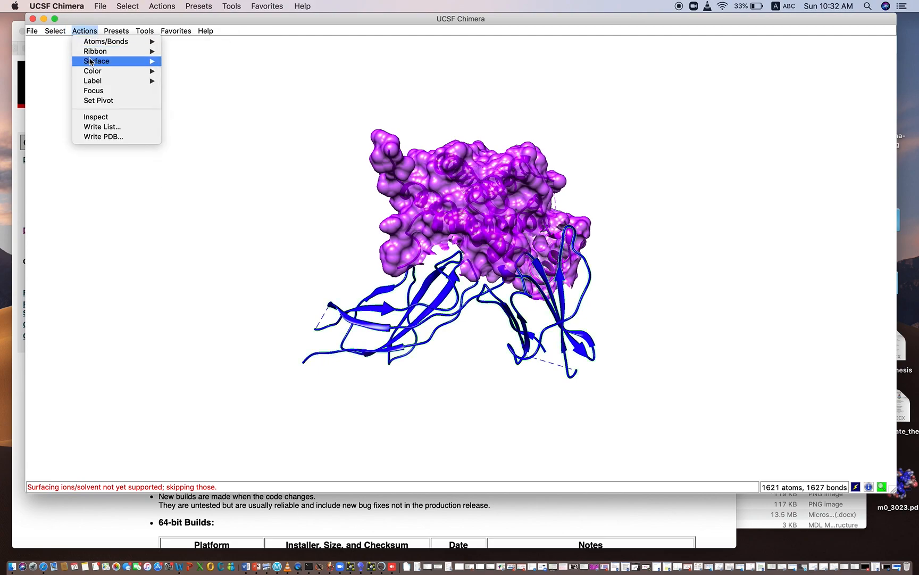
pyautogui.moveTo(92, 63)
pyautogui.click(184, 63)
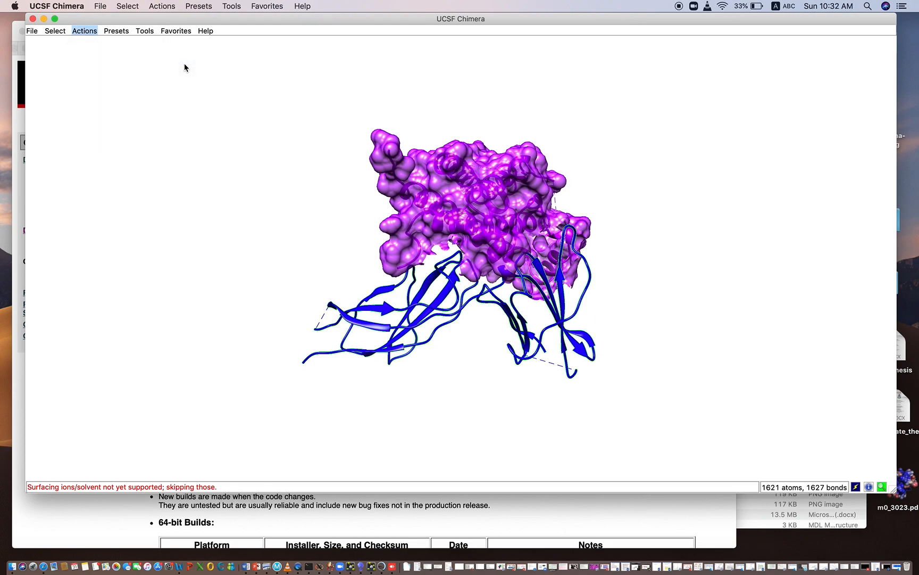
pyautogui.moveTo(315, 248)
pyautogui.mouseDown()
pyautogui.moveTo(330, 249)
pyautogui.moveTo(314, 249)
pyautogui.mouseUp()
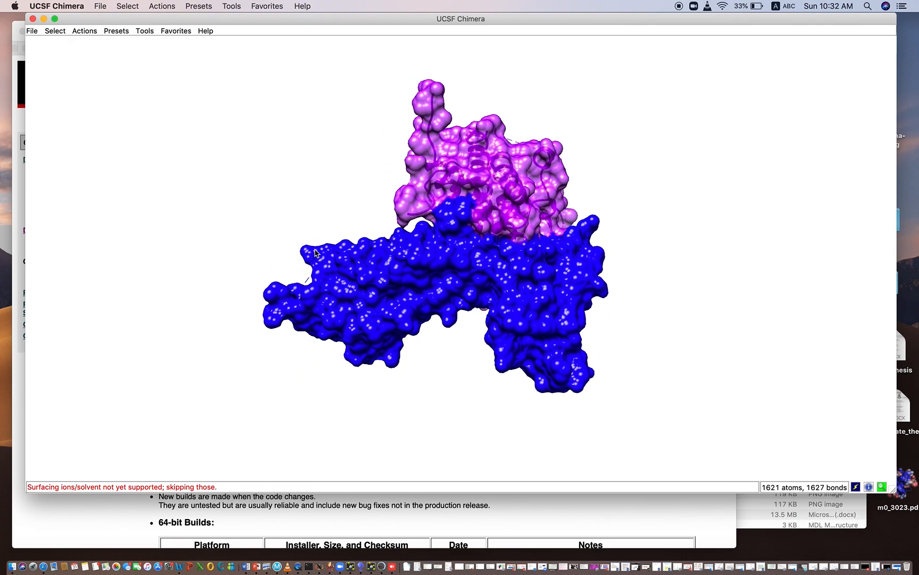
# Step: Set the transparency of chain B's surface to 40% and clear the selection
pyautogui.click(87, 31)
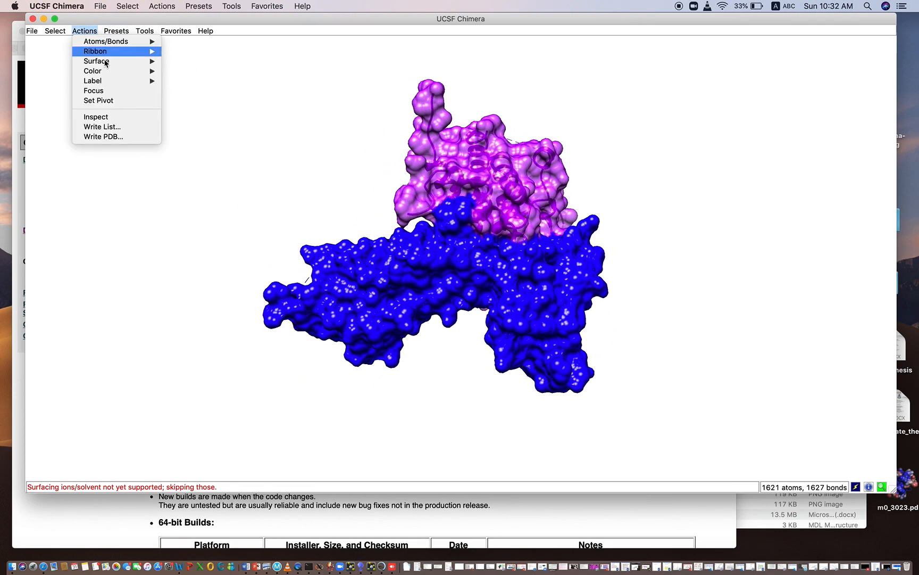
pyautogui.moveTo(108, 62)
pyautogui.moveTo(207, 123)
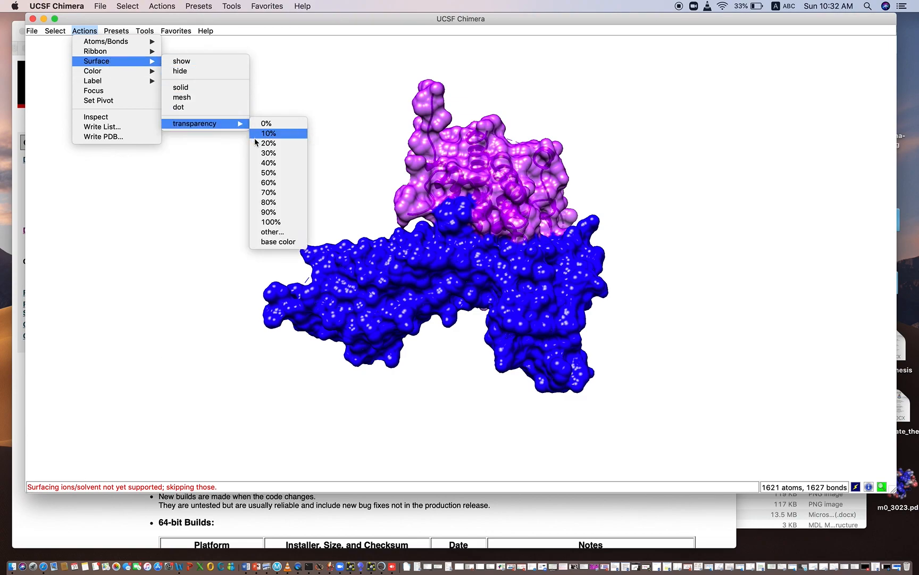
pyautogui.click(269, 163)
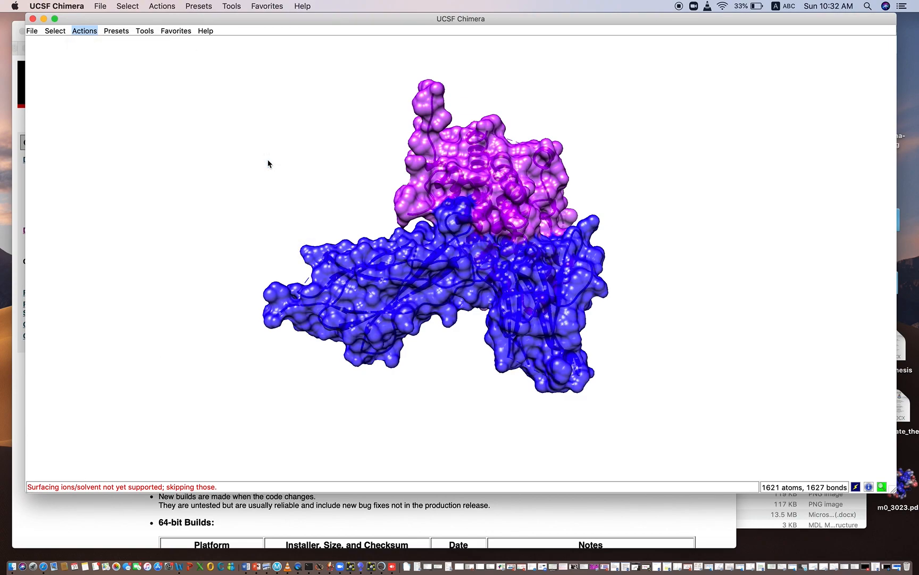
pyautogui.click(55, 31)
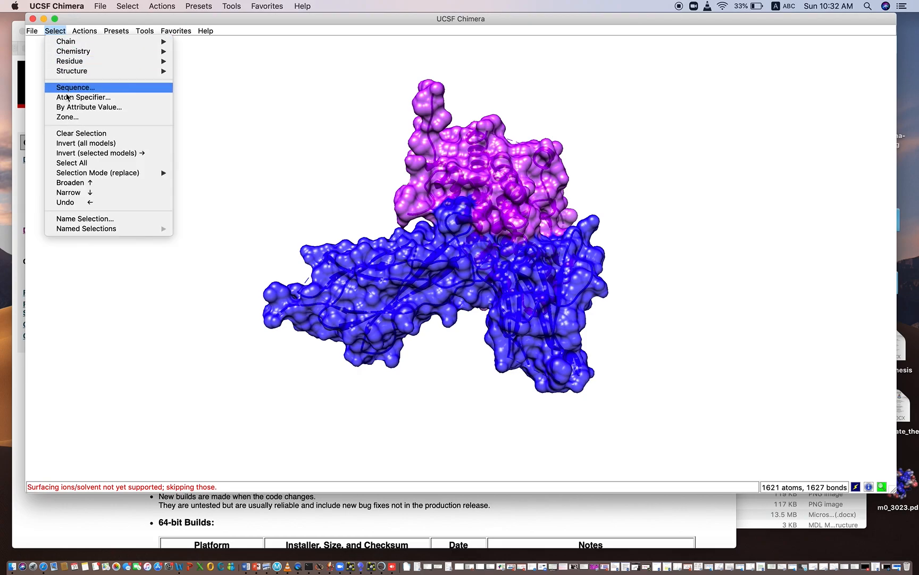
pyautogui.click(69, 133)
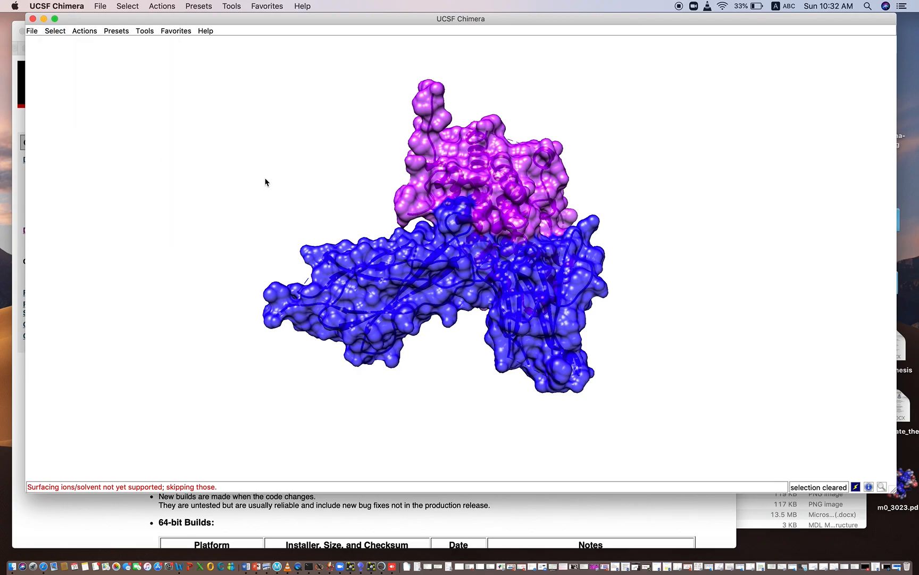
# Step: Examine the contact region between the purple chain A and blue chain B surfaces up close
pyautogui.scroll(10, 265, 182)
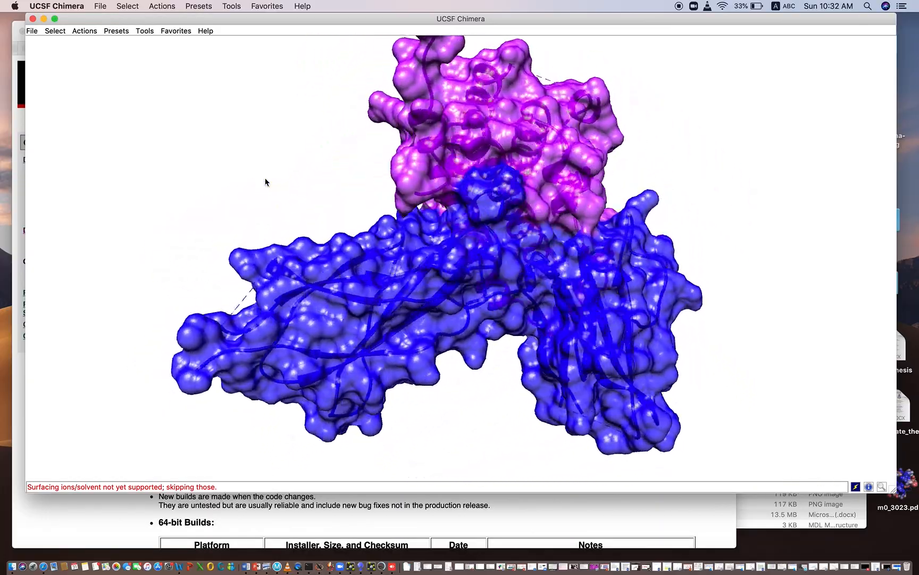
pyautogui.scroll(5, 266, 182)
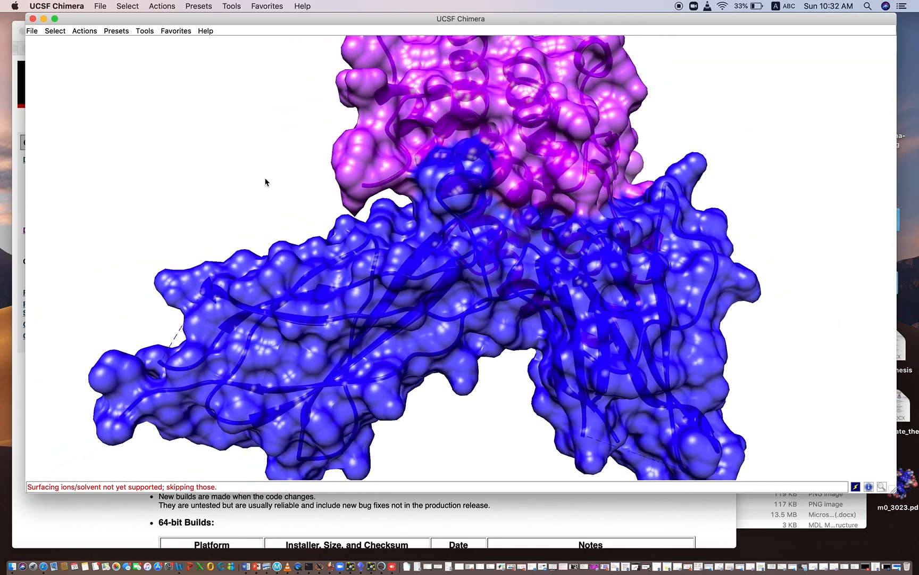
pyautogui.scroll(-4, 266, 182)
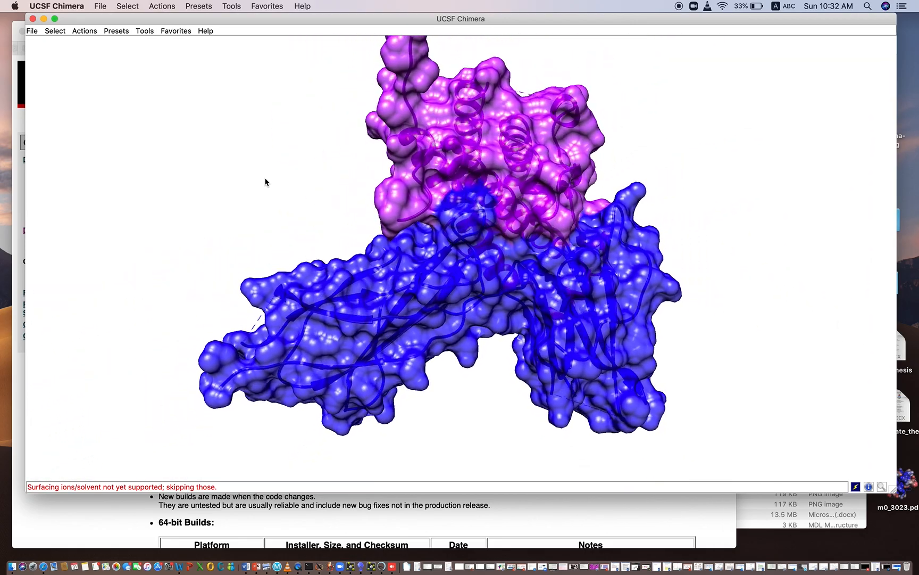
pyautogui.scroll(5, 264, 183)
pyautogui.scroll(-2, 264, 192)
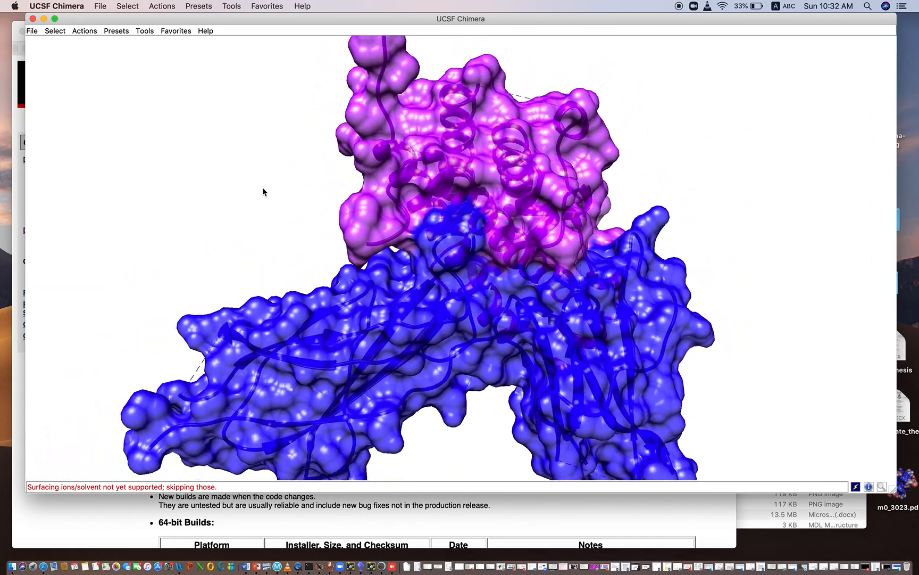
pyautogui.scroll(-3, 263, 192)
pyautogui.scroll(3, 263, 191)
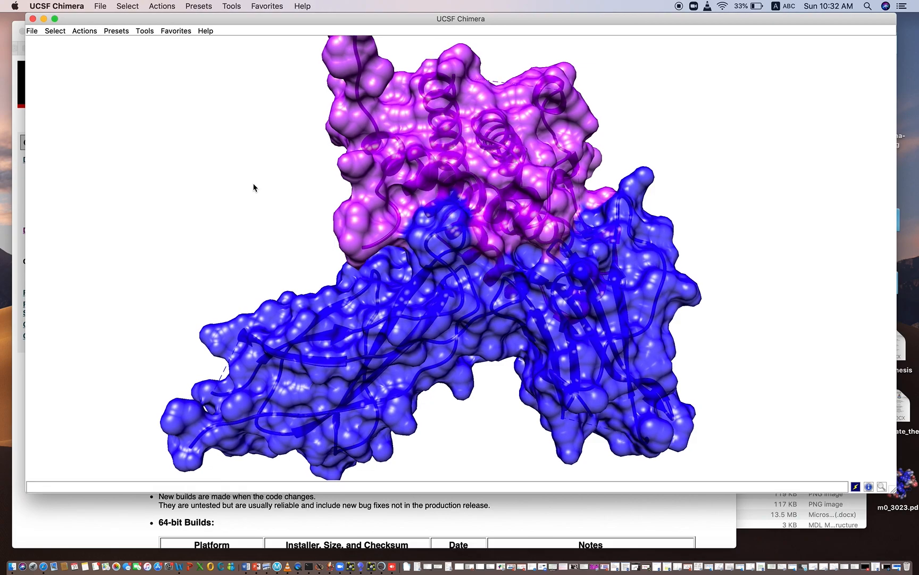
# Step: Set the transparency of both chains' surfaces to 20%
pyautogui.click(94, 33)
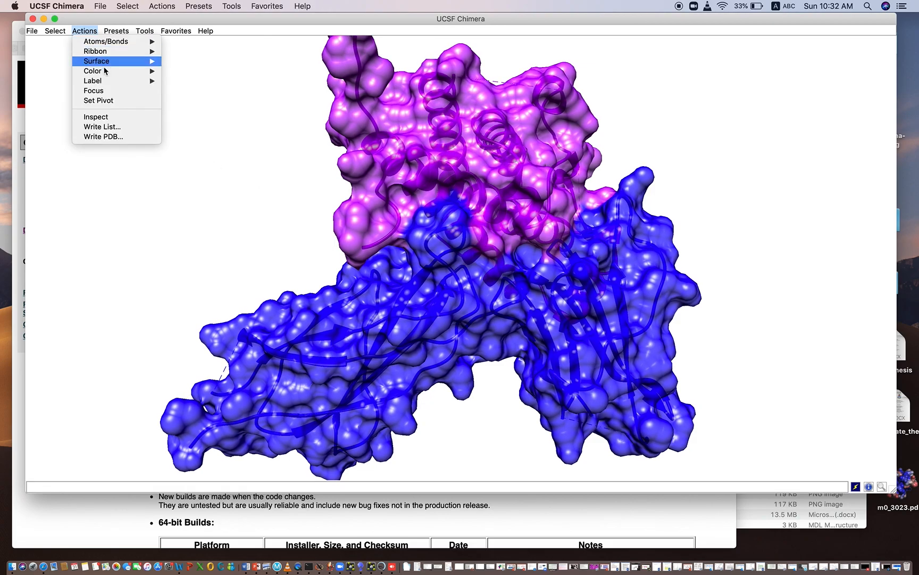
pyautogui.moveTo(133, 61)
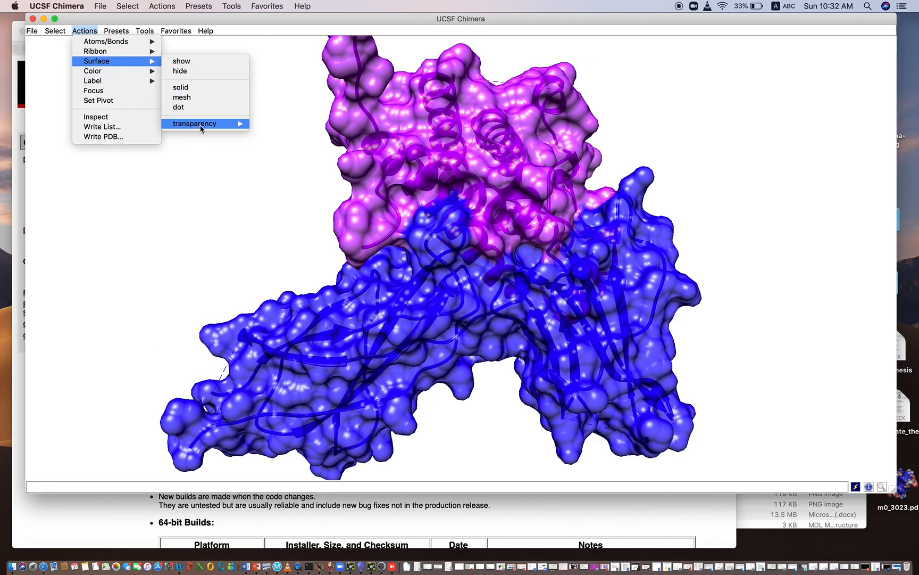
pyautogui.moveTo(202, 127)
pyautogui.click(280, 144)
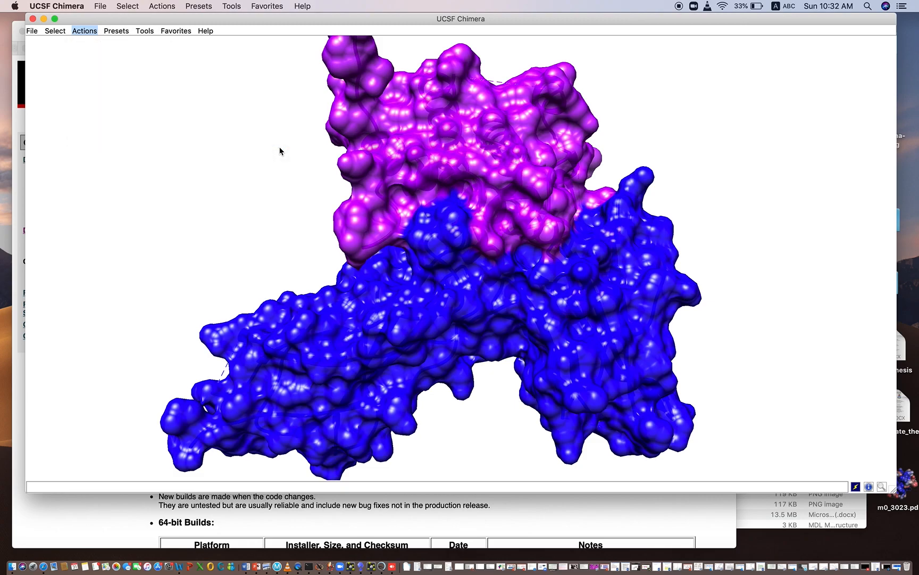
# Step: Set the transparency of both chains' surfaces to 80% and inspect the ribbons inside them
pyautogui.click(86, 29)
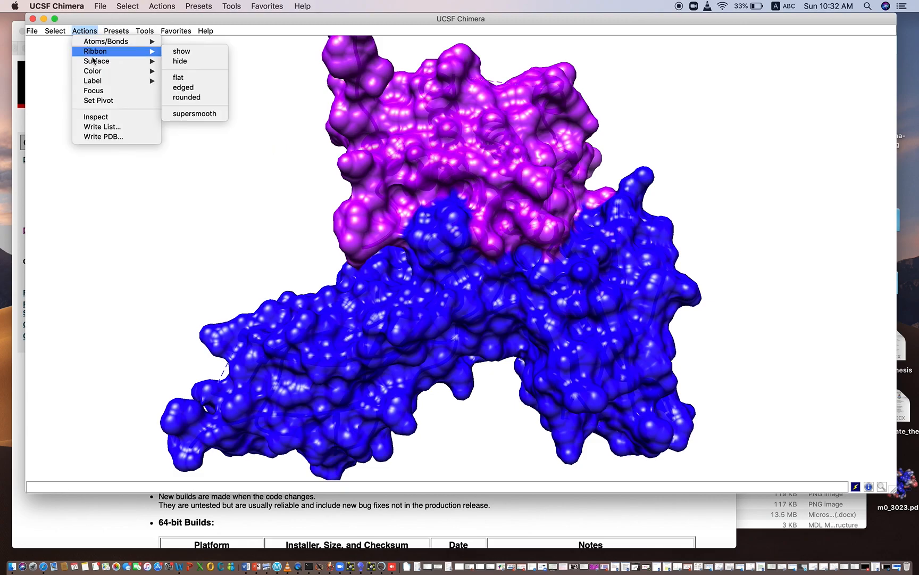
pyautogui.moveTo(117, 61)
pyautogui.moveTo(196, 123)
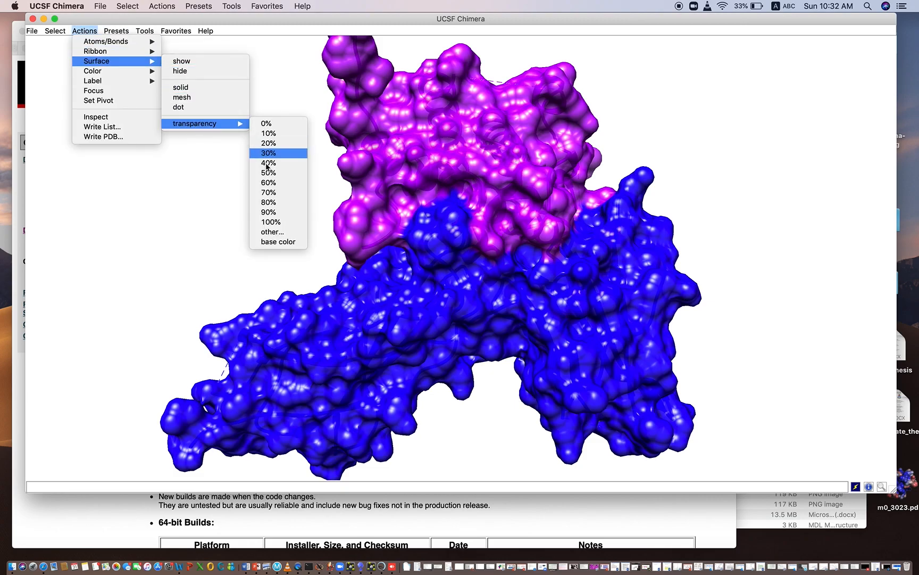
pyautogui.click(274, 203)
pyautogui.scroll(4, 272, 207)
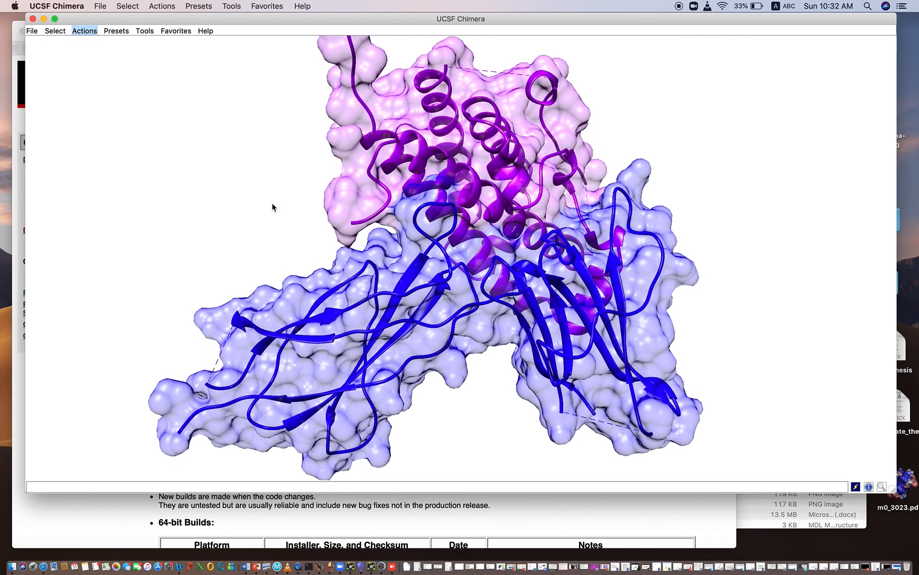
pyautogui.scroll(-5, 273, 207)
pyautogui.scroll(1, 273, 207)
pyautogui.scroll(5, 272, 204)
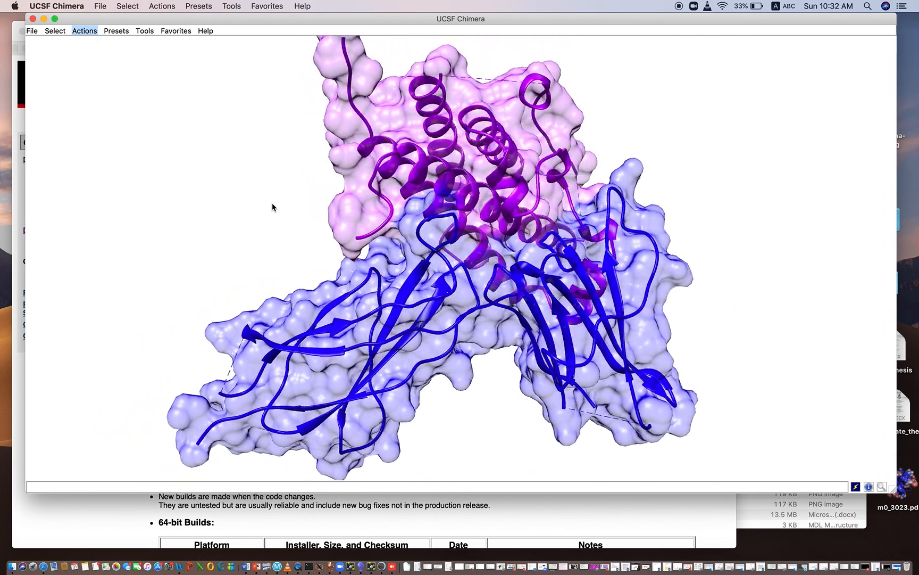
pyautogui.scroll(2, 273, 207)
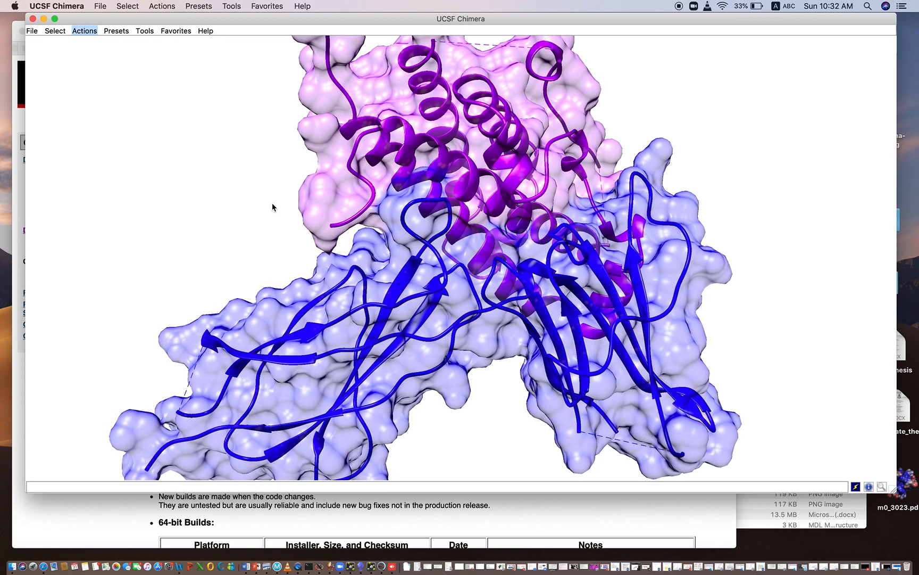
pyautogui.click(32, 31)
pyautogui.click(52, 105)
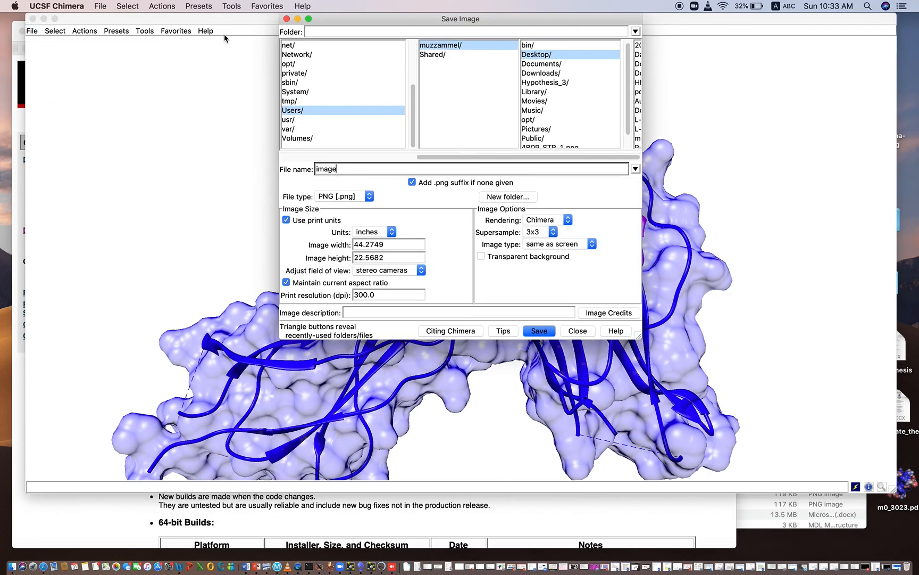
pyautogui.click(287, 18)
# Step: Start saving an image of the structure view and set its print resolution to 300 dpi
pyautogui.click(32, 30)
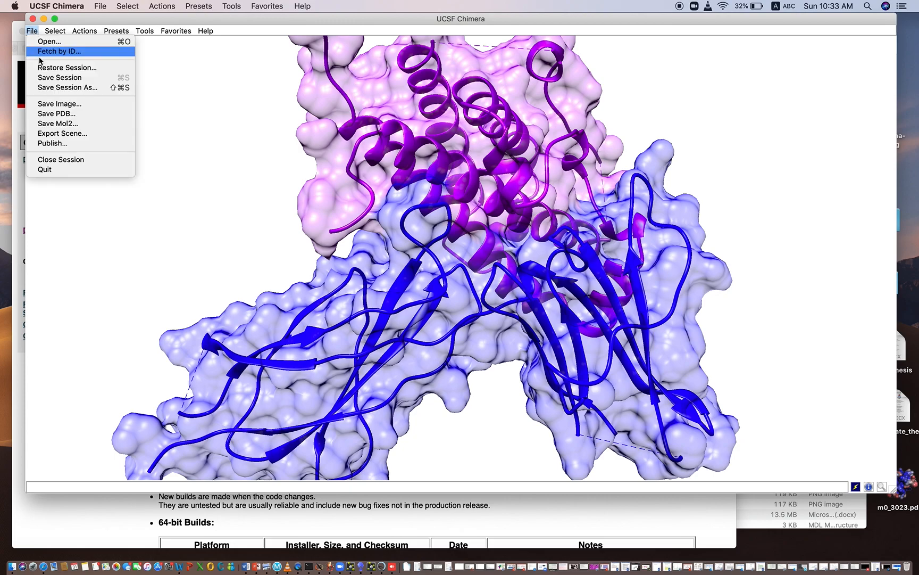
pyautogui.click(54, 104)
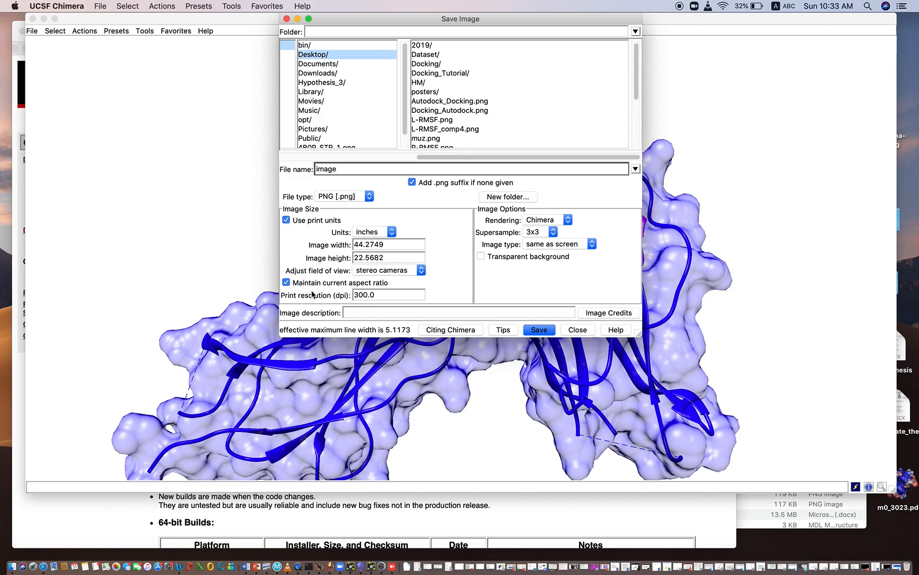
pyautogui.click(378, 296)
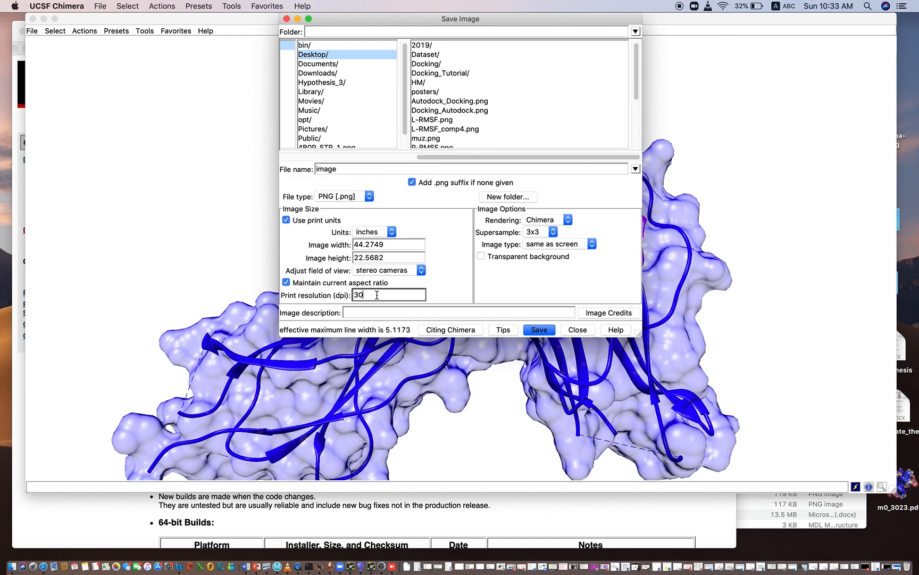
pyautogui.press('BackSpace')
pyautogui.press('BackSpace')
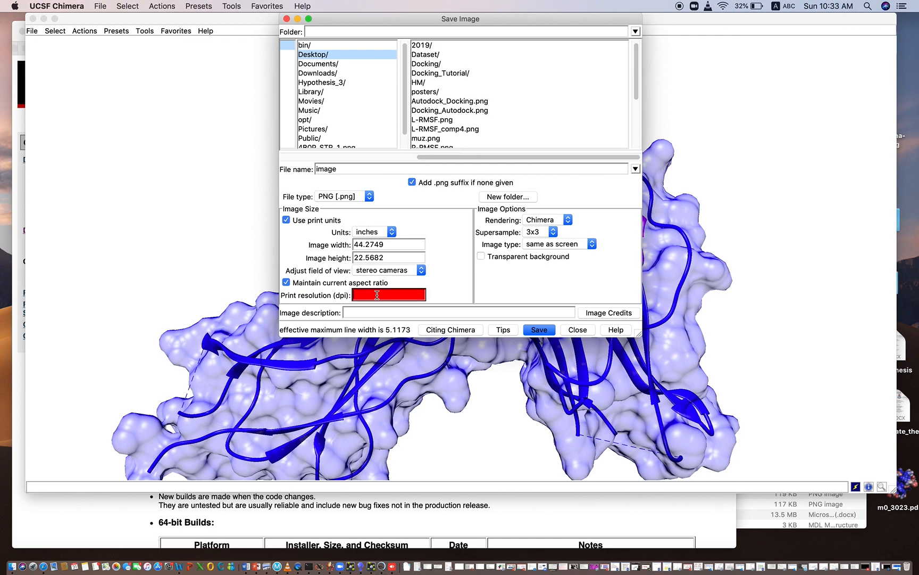
pyautogui.write('300')
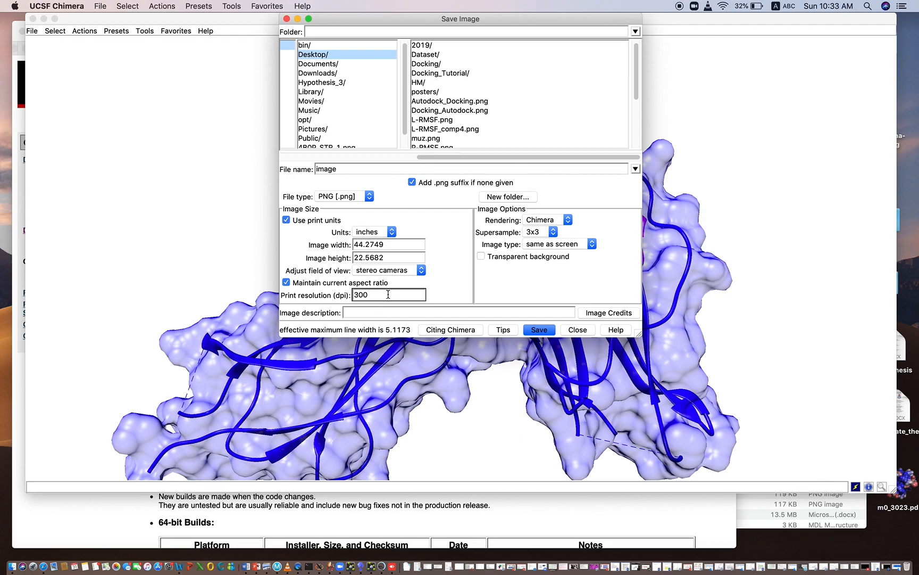
# Step: Name the image PP1 and save it as a PNG in the Desktop folder
pyautogui.doubleClick(343, 169)
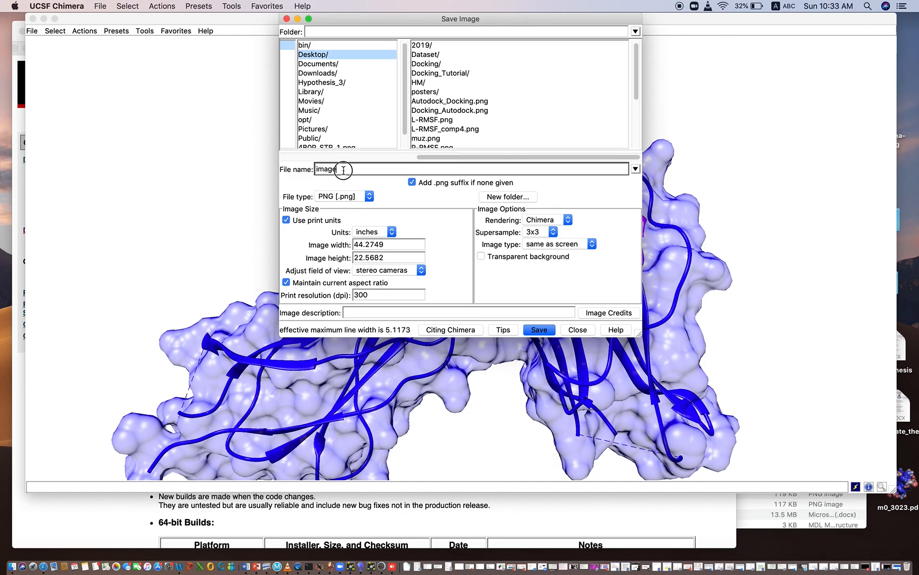
pyautogui.press('BackSpace')
pyautogui.write('pr')
pyautogui.press('BackSpace')
pyautogui.write('PP1')
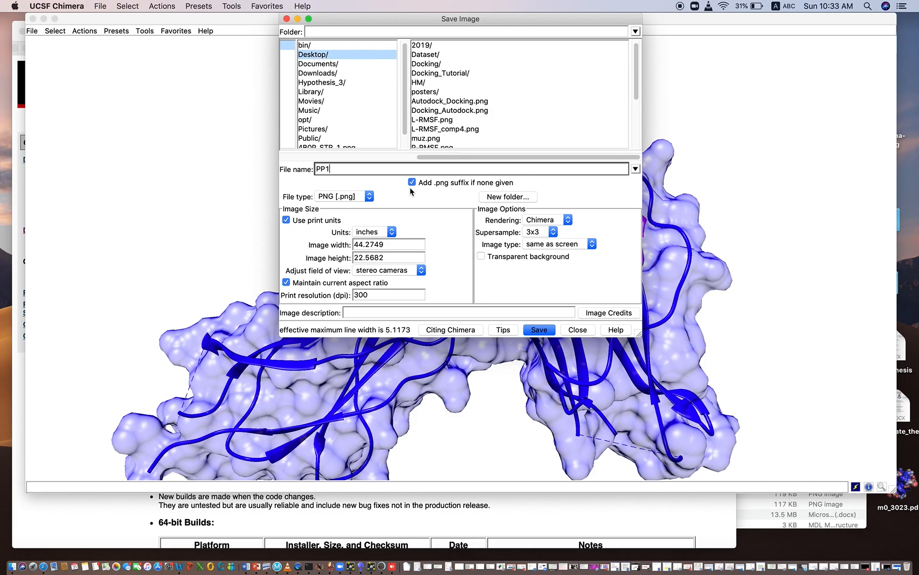
pyautogui.click(539, 330)
# Step: Switch to Safari and bring up the PDBsum Generate form for uploading a PDB-format file, with the e-mail field active
pyautogui.click(43, 567)
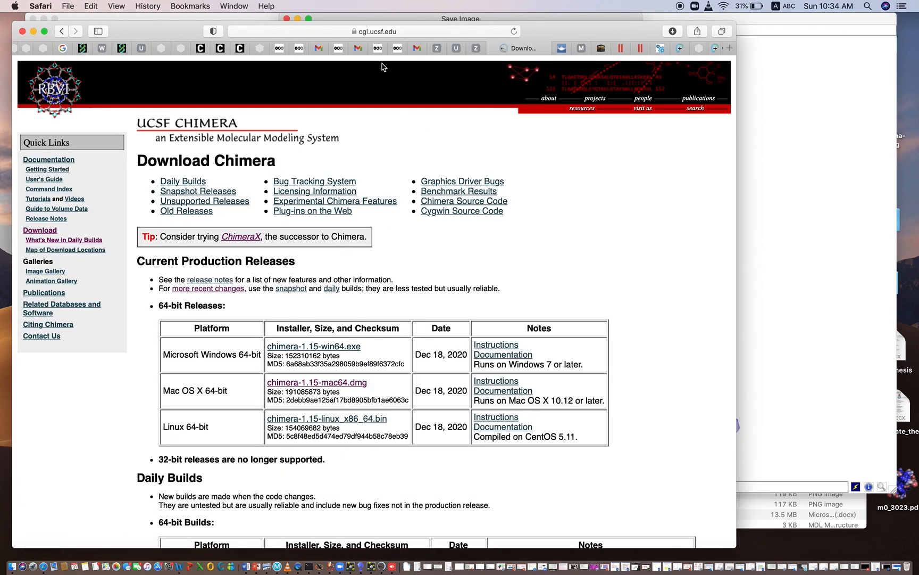
pyautogui.moveTo(150, 35); pyautogui.dragTo(188, 26)
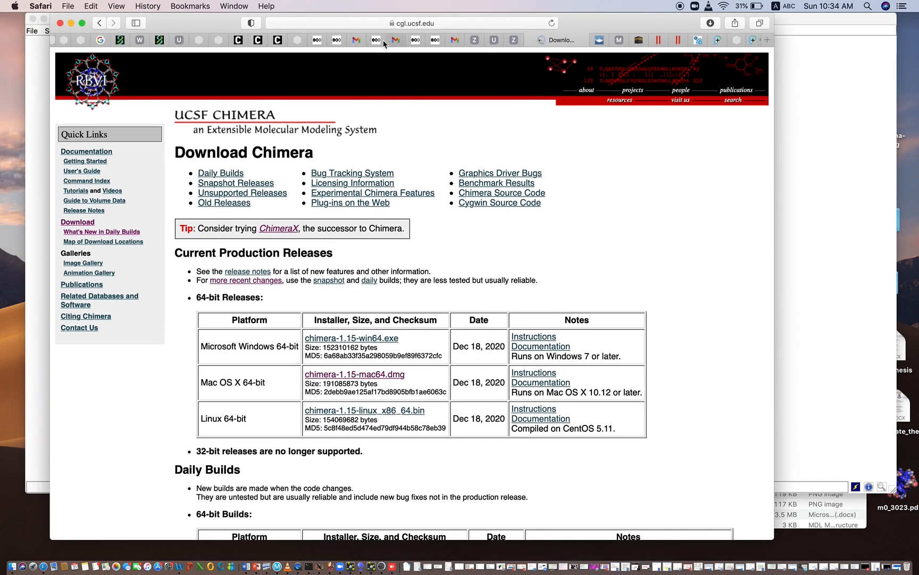
pyautogui.click(196, 39)
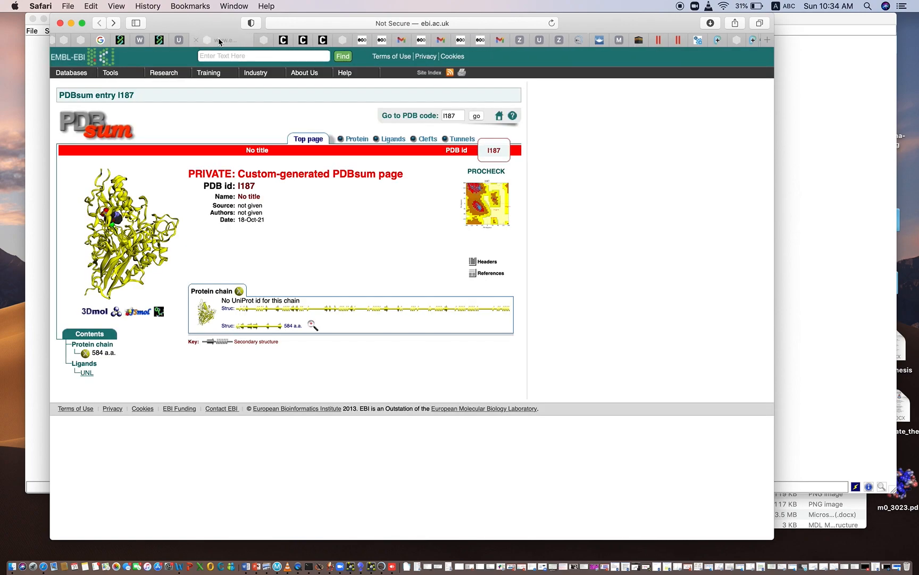
pyautogui.click(264, 41)
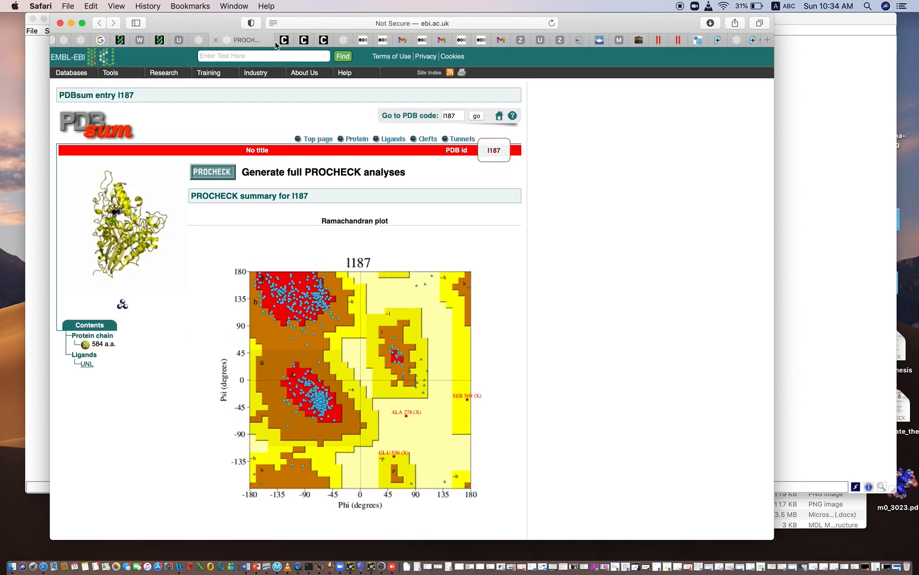
pyautogui.click(277, 43)
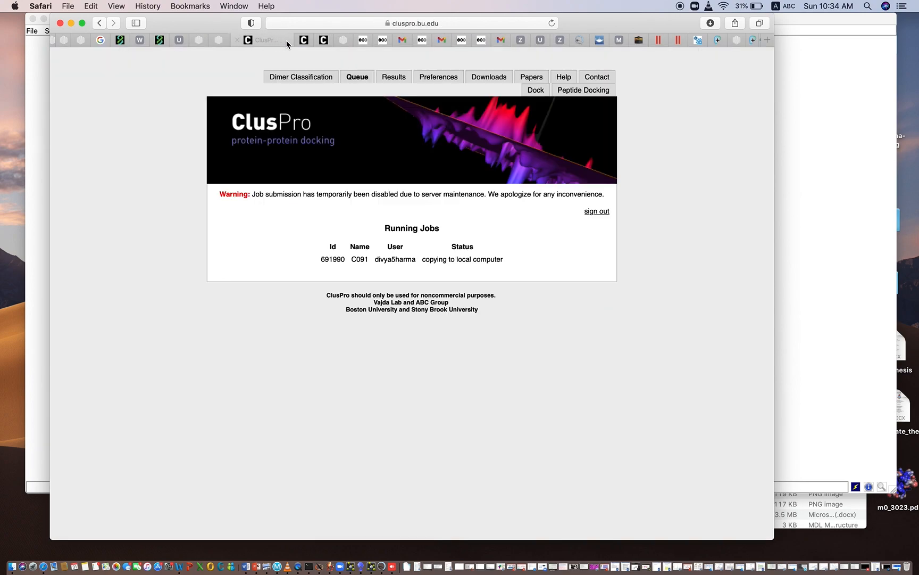
pyautogui.click(194, 40)
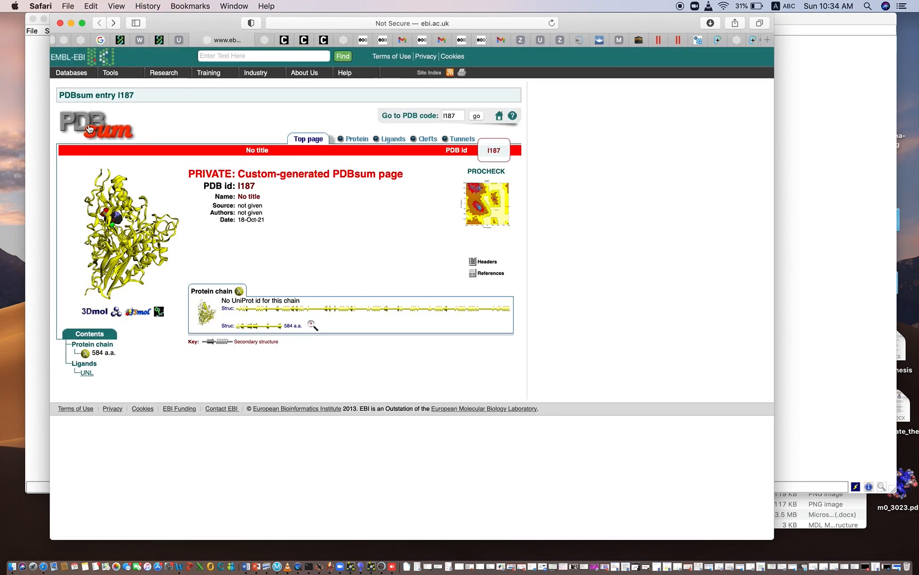
pyautogui.click(89, 128)
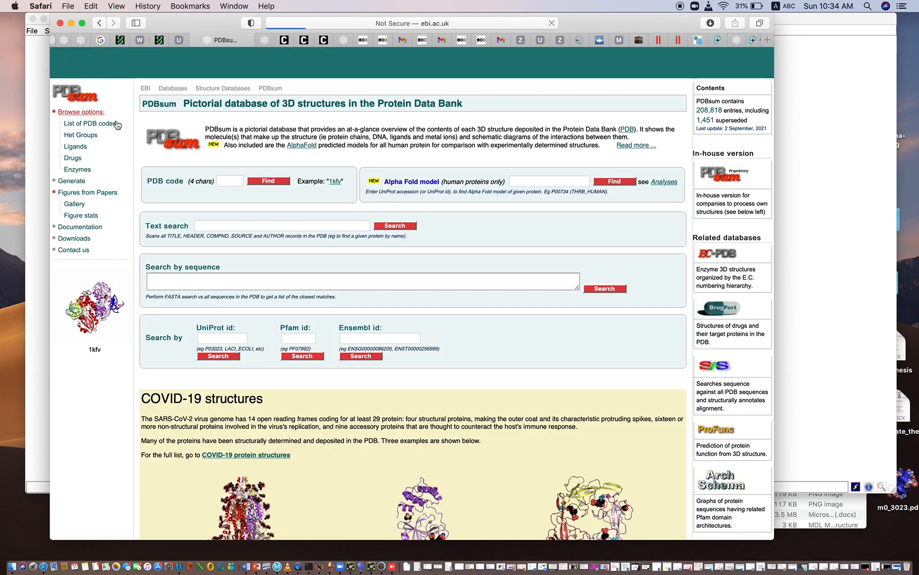
pyautogui.click(73, 181)
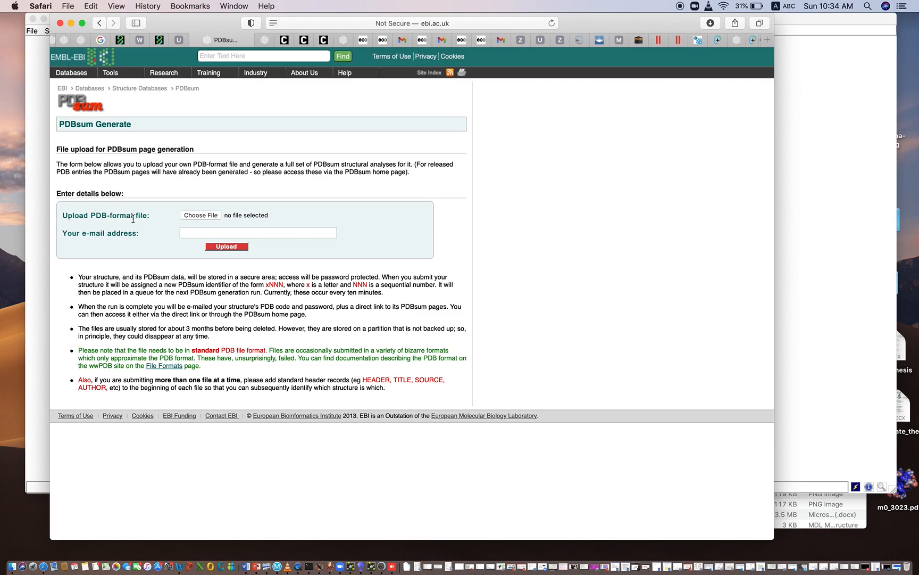
pyautogui.click(199, 233)
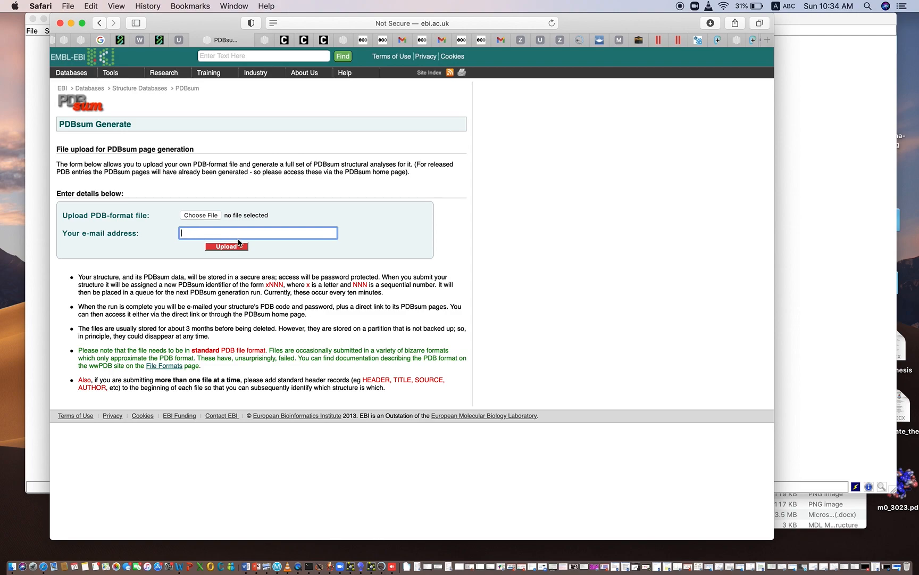
# Step: Show the top page of PDBsum entry 1a22 and rotate its hormone/receptor complex
pyautogui.click(274, 44)
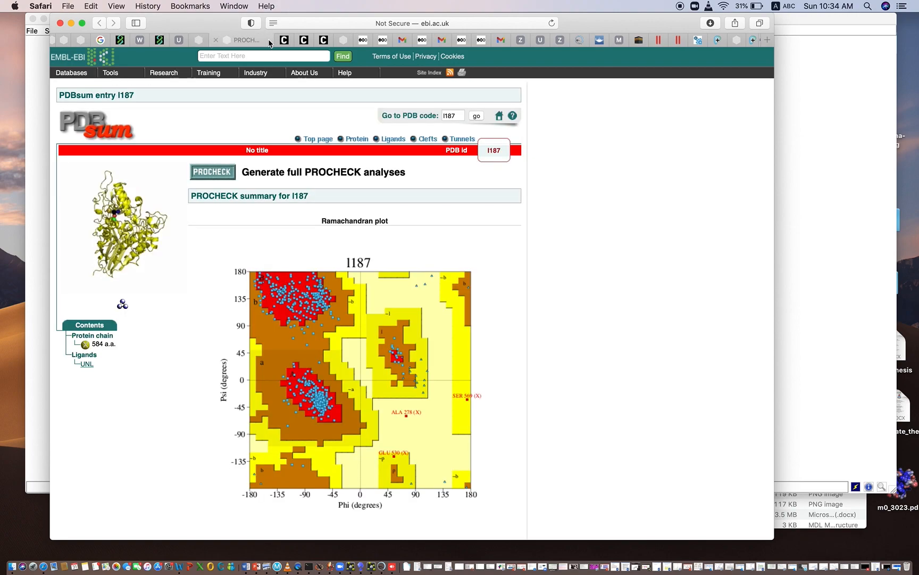
pyautogui.click(347, 42)
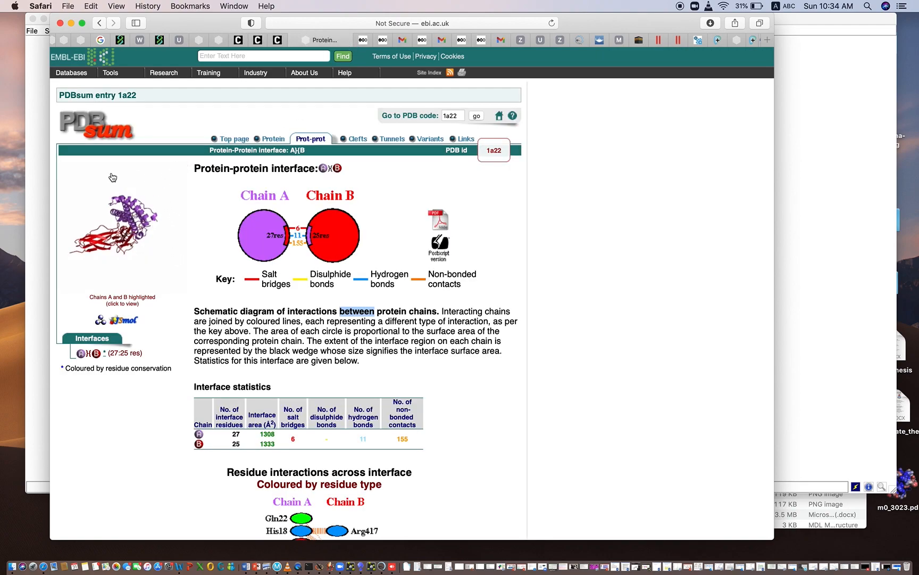
pyautogui.click(234, 139)
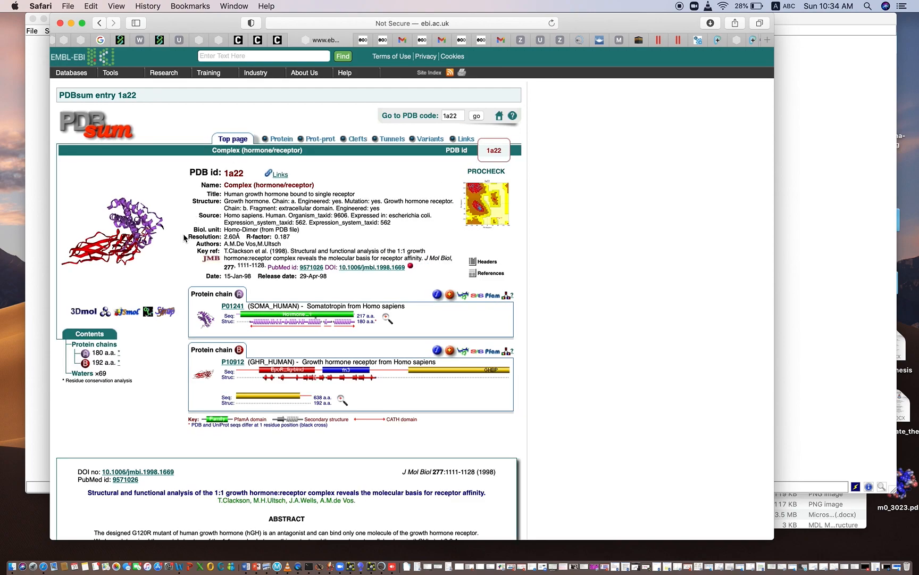
pyautogui.click(154, 268)
pyautogui.moveTo(154, 267)
pyautogui.mouseDown()
pyautogui.moveTo(130, 263)
pyautogui.moveTo(156, 253)
pyautogui.mouseUp()
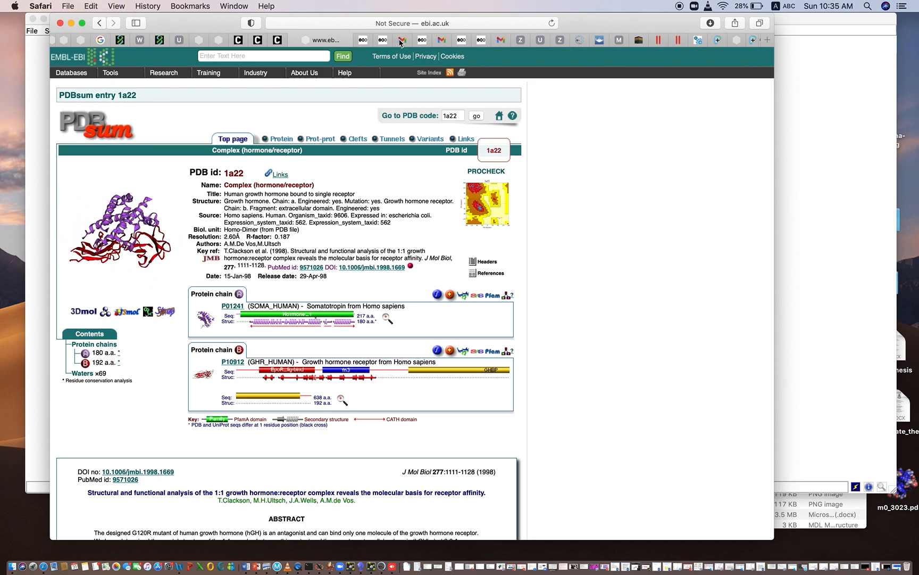
# Step: Review the PatchDock results e-mail and the PDBsum e-mail about custom-generated pages in Gmail
pyautogui.click(440, 43)
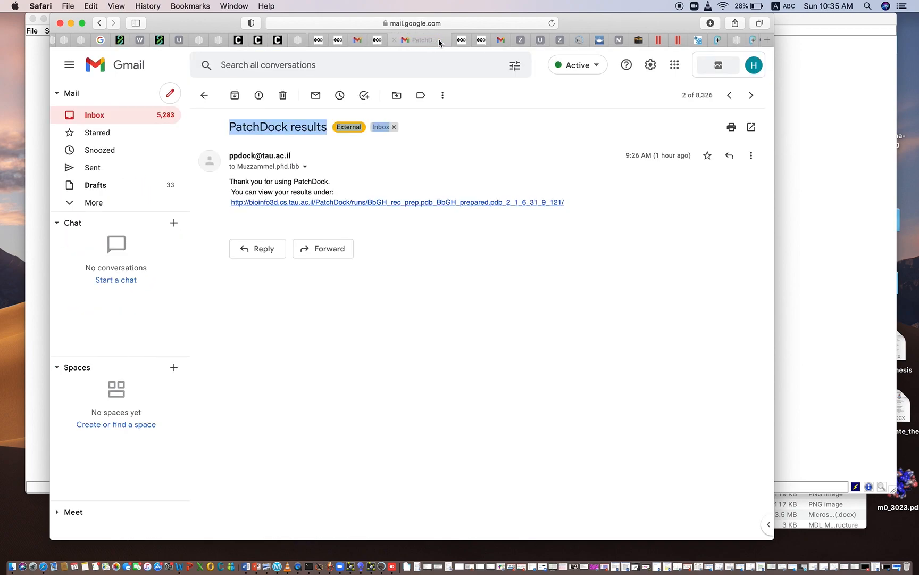
pyautogui.click(501, 42)
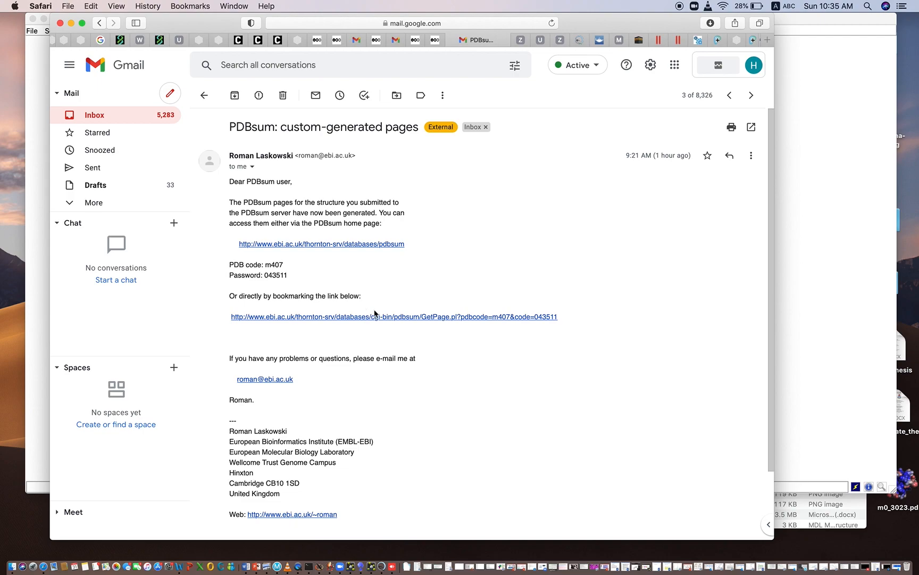
pyautogui.moveTo(420, 209); pyautogui.dragTo(462, 52)
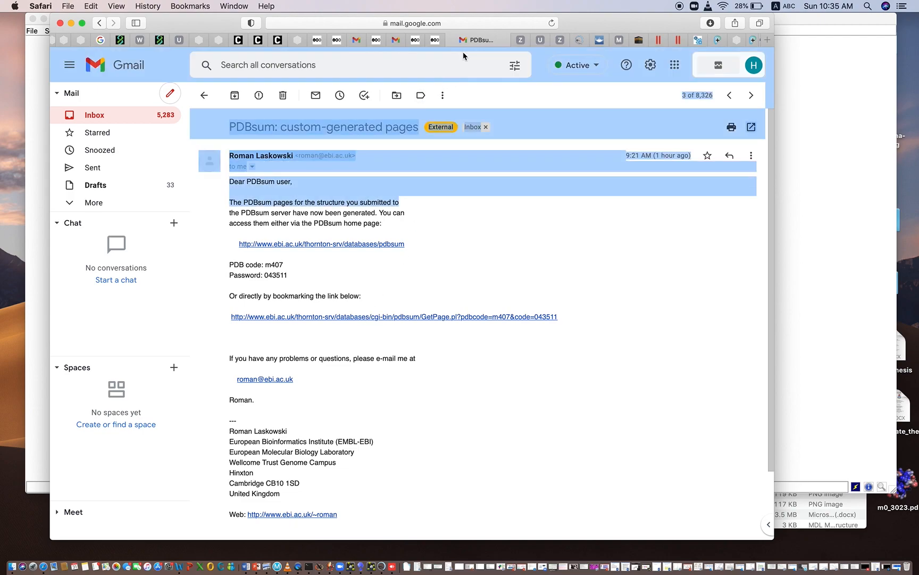
pyautogui.click(480, 235)
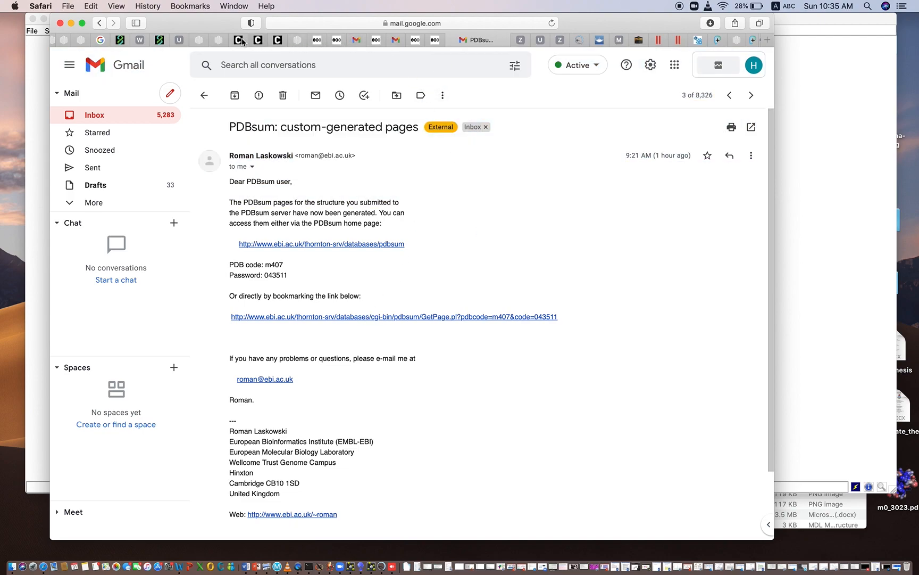
# Step: Return to PDBsum entry 1a22 and show its protein-protein interface between chains A and B
pyautogui.click(217, 41)
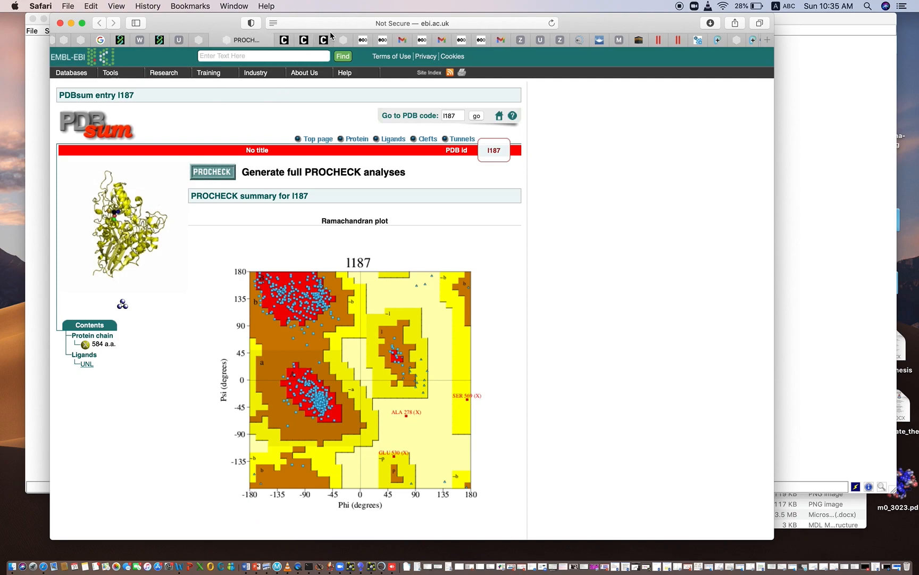
pyautogui.click(349, 41)
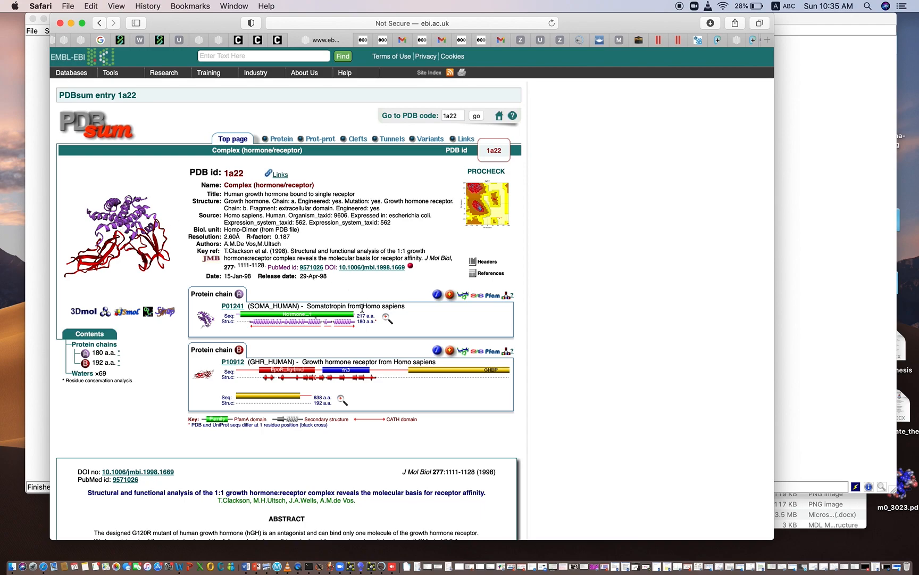
pyautogui.click(317, 140)
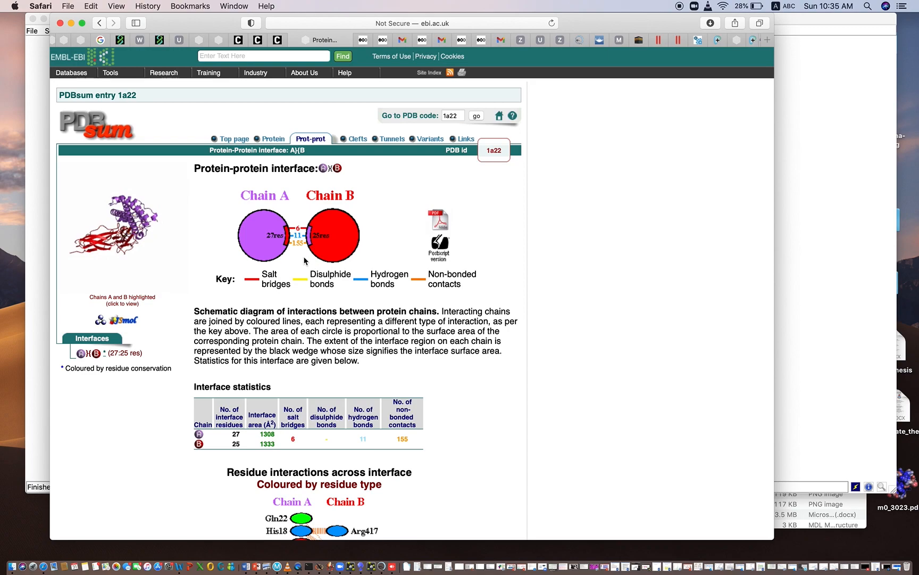
# Step: Examine the interface statistics and residue interaction diagram for chains A and B, including the salt bridge and hydrogen bond counts
pyautogui.scroll(-3, 292, 244)
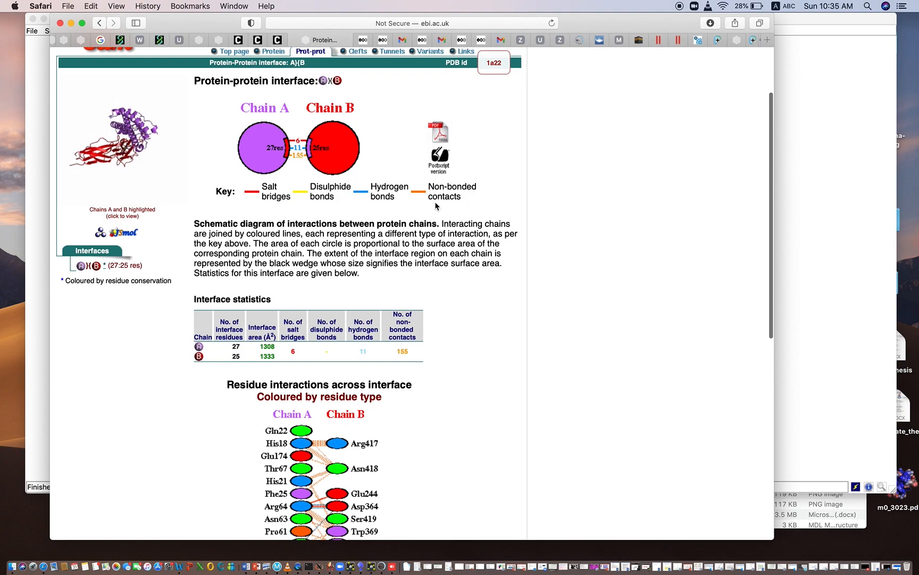
pyautogui.scroll(-2, 430, 210)
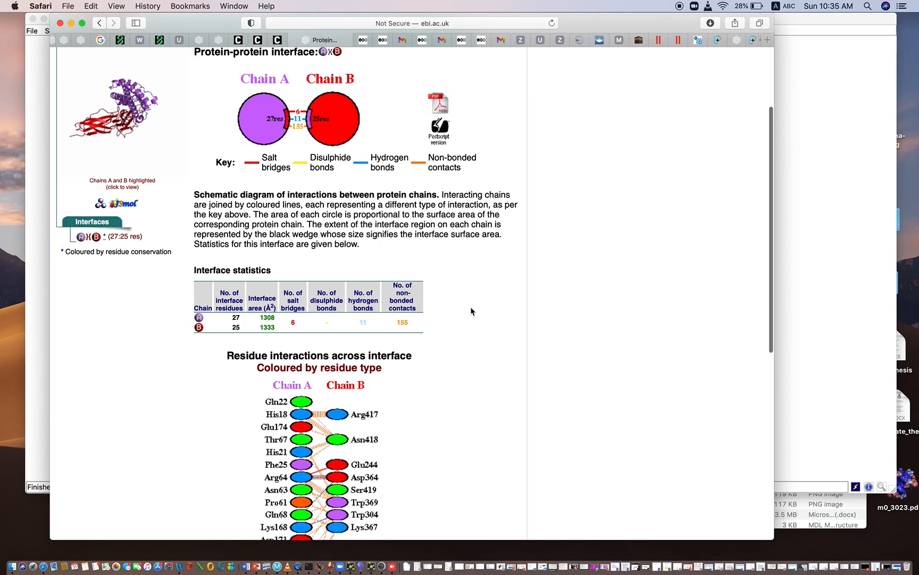
pyautogui.scroll(-4, 470, 311)
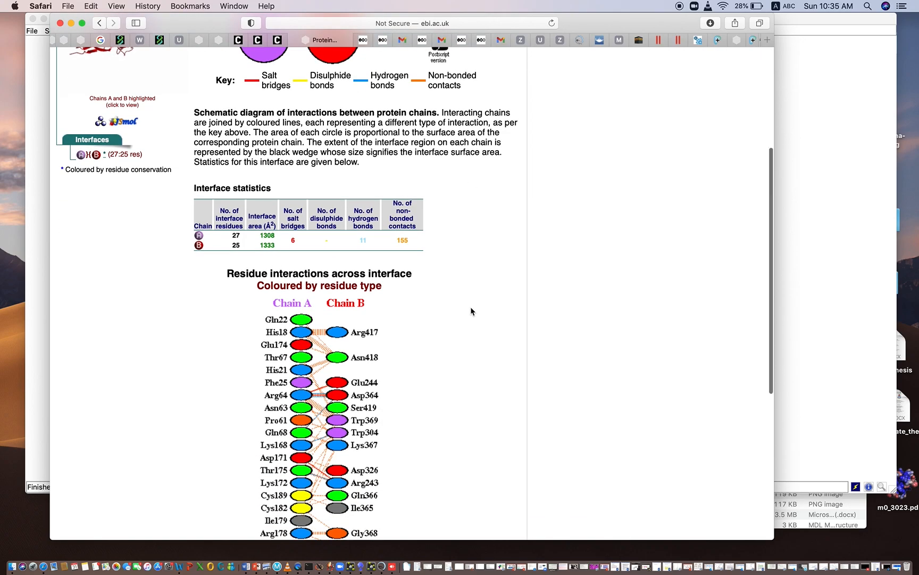
pyautogui.scroll(-5, 470, 312)
pyautogui.scroll(-8, 471, 307)
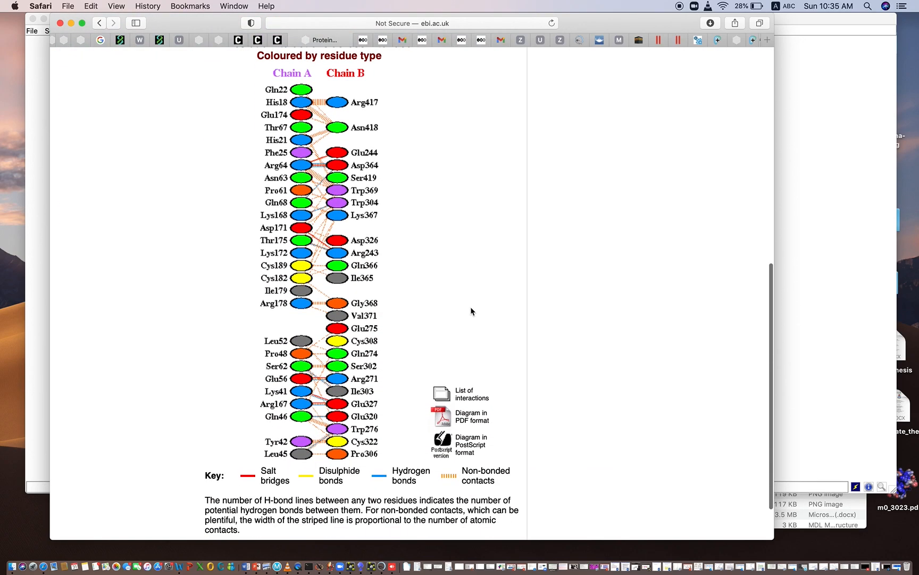
pyautogui.scroll(10, 470, 306)
pyautogui.scroll(-3, 471, 308)
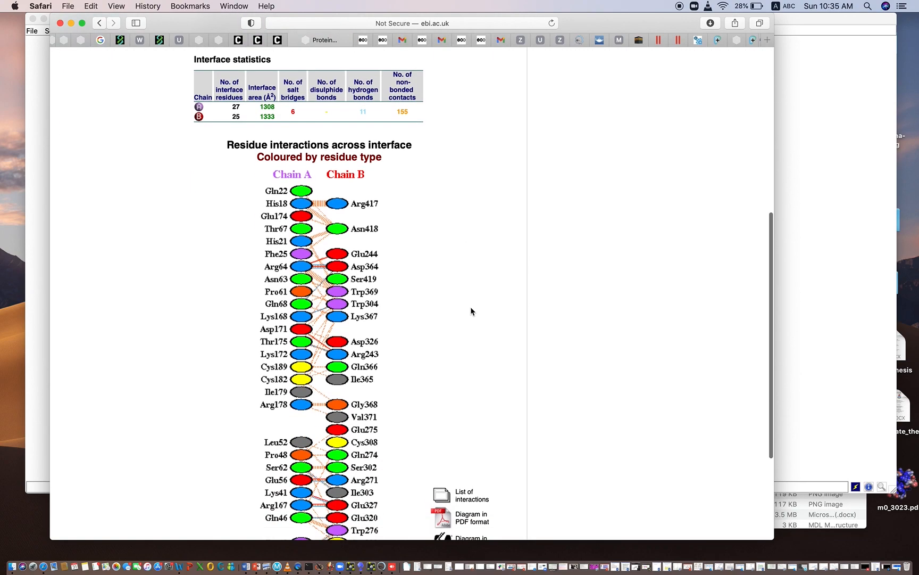
pyautogui.click(292, 112)
pyautogui.doubleClick(362, 110)
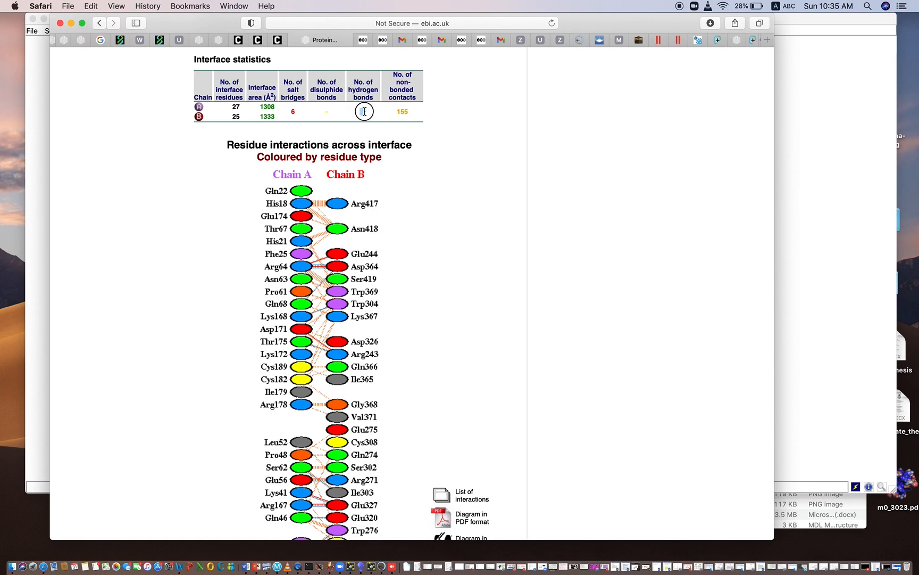
# Step: Examine the non-bonded contact count and the full residue interaction diagram for chains A and B, including the bond-type key
pyautogui.click(394, 117)
pyautogui.scroll(-5, 373, 286)
pyautogui.scroll(2, 372, 290)
pyautogui.scroll(-1, 371, 296)
pyautogui.scroll(-2, 371, 296)
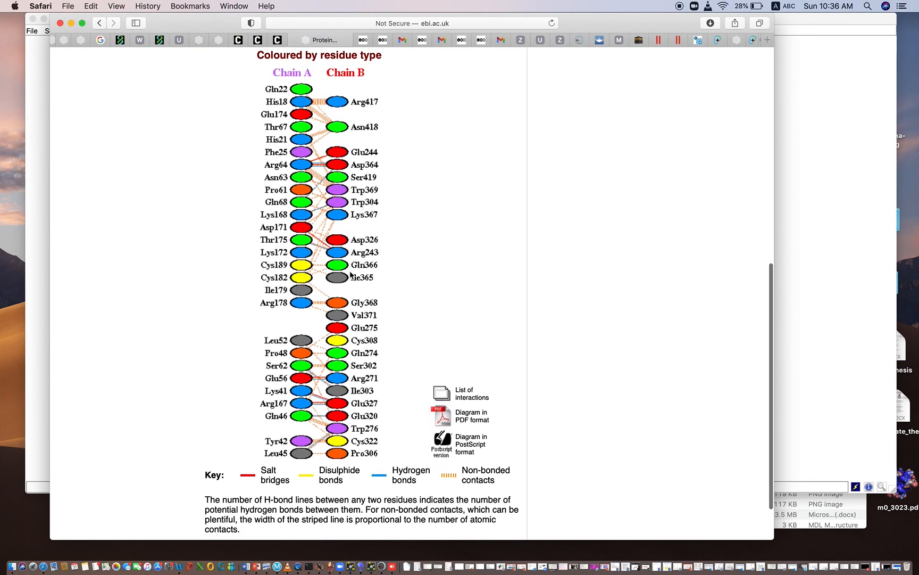
pyautogui.scroll(2, 267, 78)
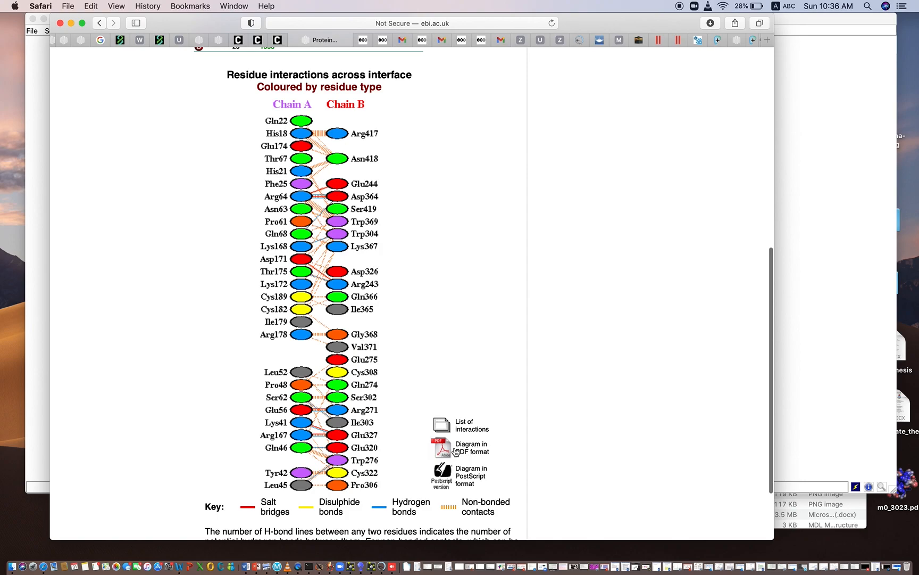
# Step: Open the list of atom-atom interactions for chains A and B and review its hydrogen bonds, non-bonded contacts and salt bridges
pyautogui.click(447, 427)
pyautogui.scroll(-20, 447, 427)
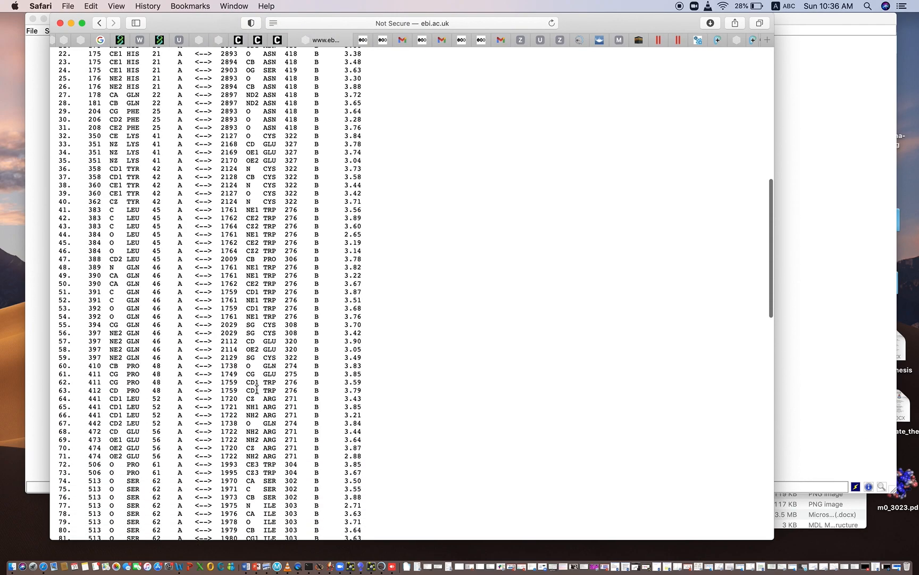
pyautogui.scroll(20, 257, 388)
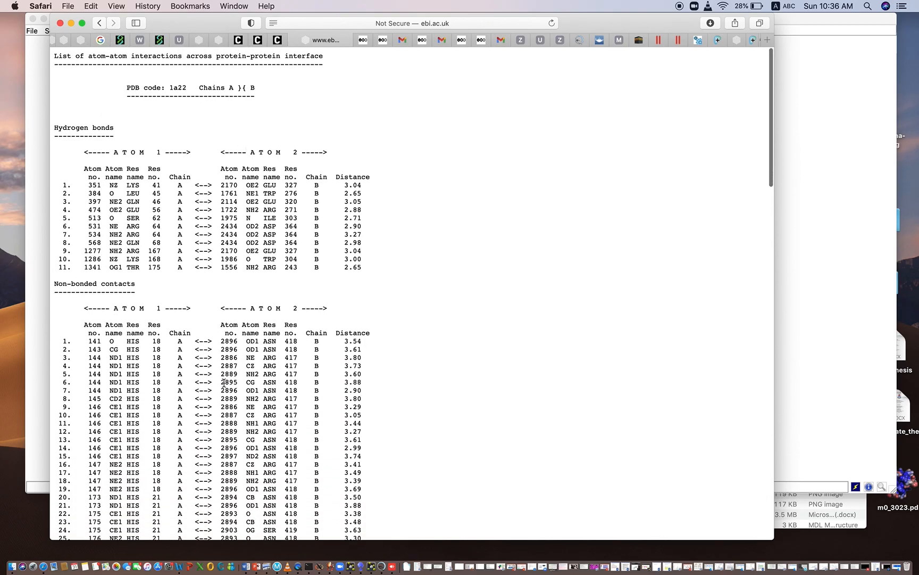
pyautogui.scroll(-20, 227, 376)
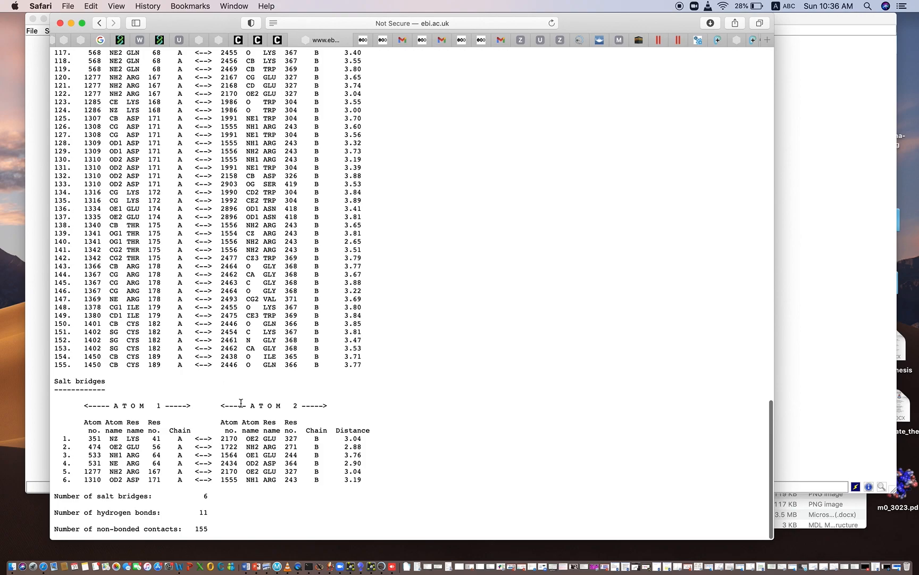
pyautogui.scroll(5, 240, 403)
pyautogui.scroll(-5, 239, 404)
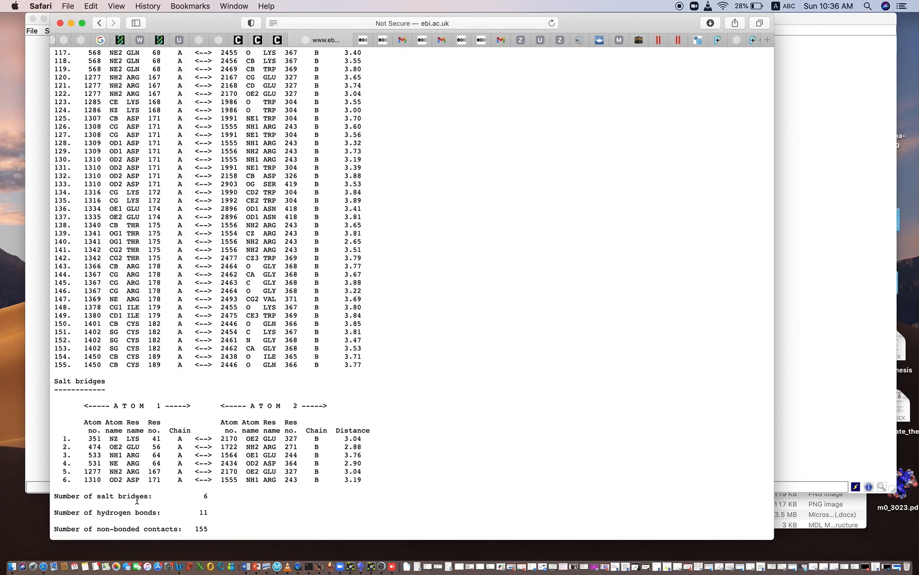
pyautogui.scroll(20, 189, 471)
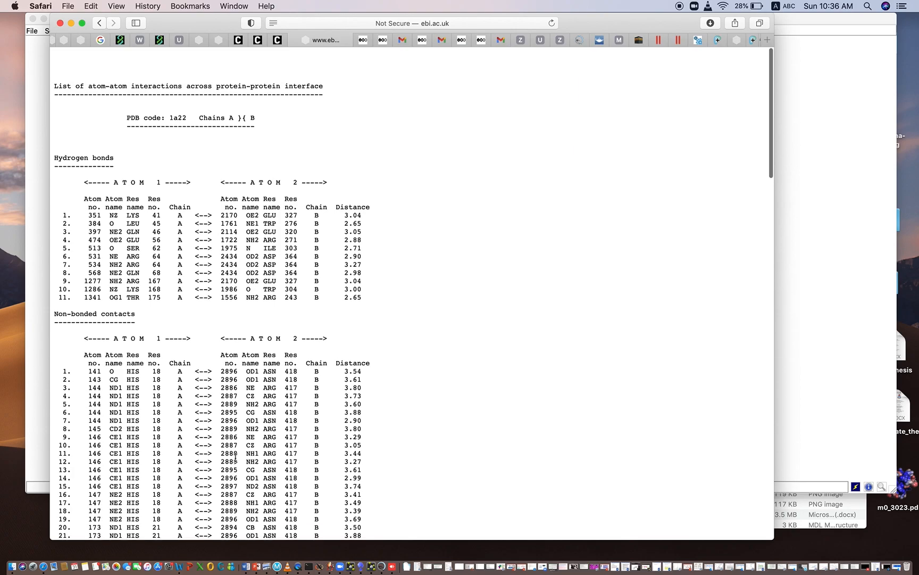
# Step: Return to the interface page, open the residue interaction diagram in PDF format and examine it from the first to the last residue
pyautogui.click(99, 23)
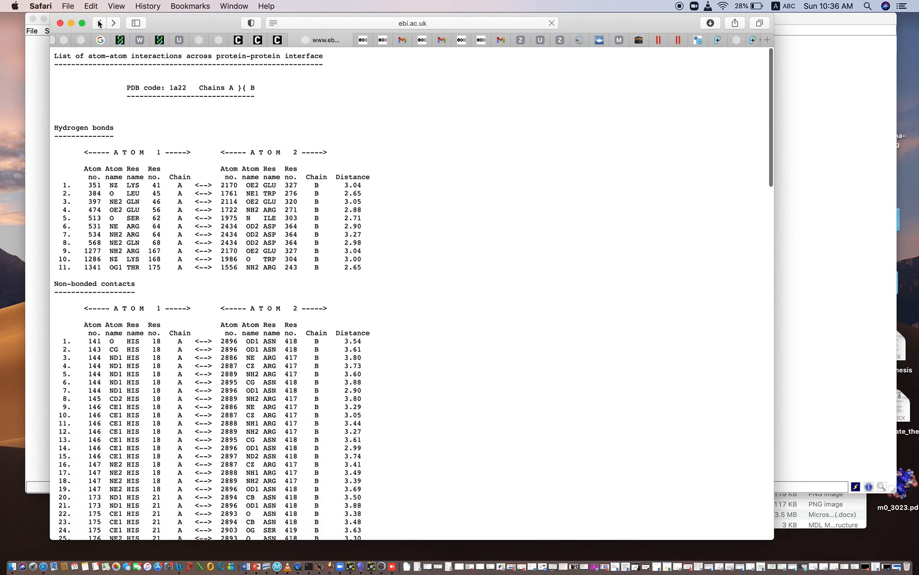
pyautogui.click(442, 451)
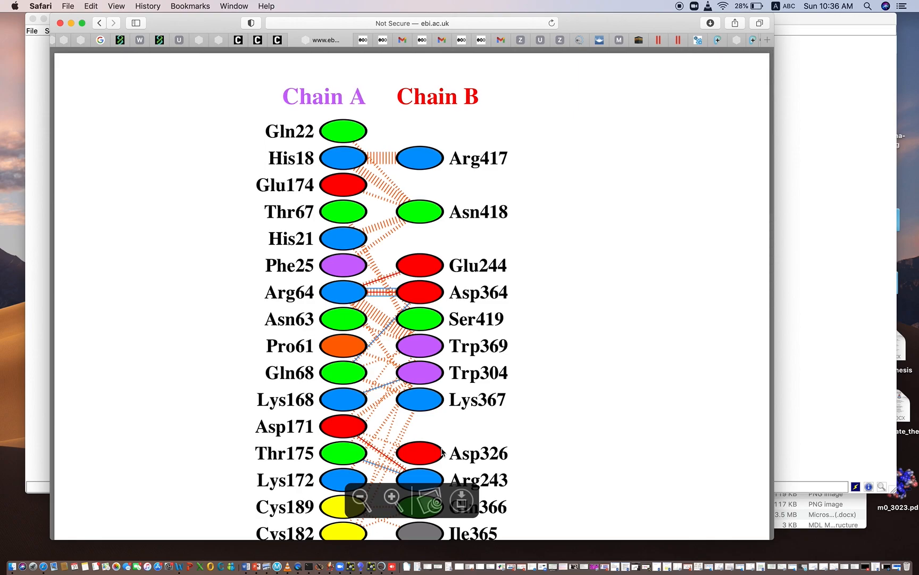
pyautogui.scroll(-10, 442, 451)
pyautogui.scroll(10, 442, 452)
pyautogui.scroll(-5, 442, 451)
pyautogui.scroll(-5, 443, 451)
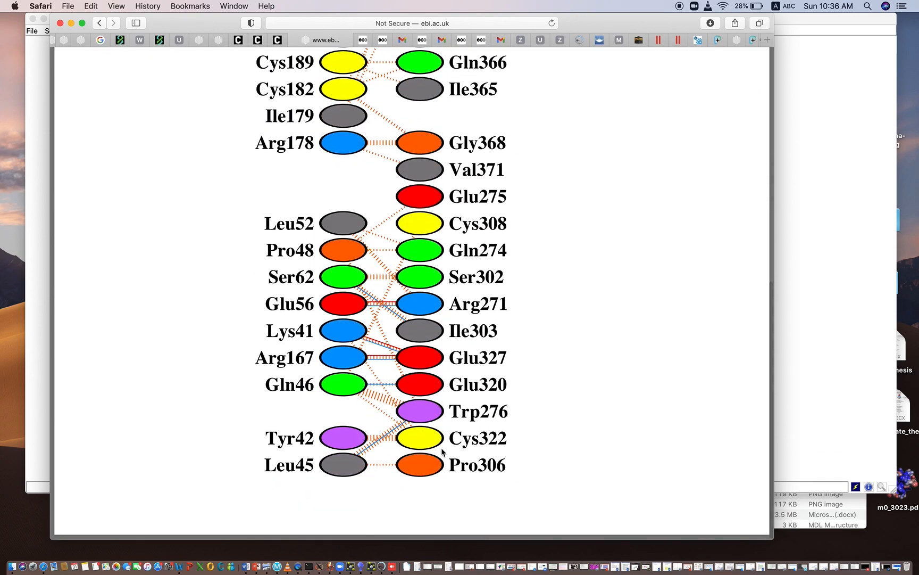
pyautogui.scroll(10, 443, 451)
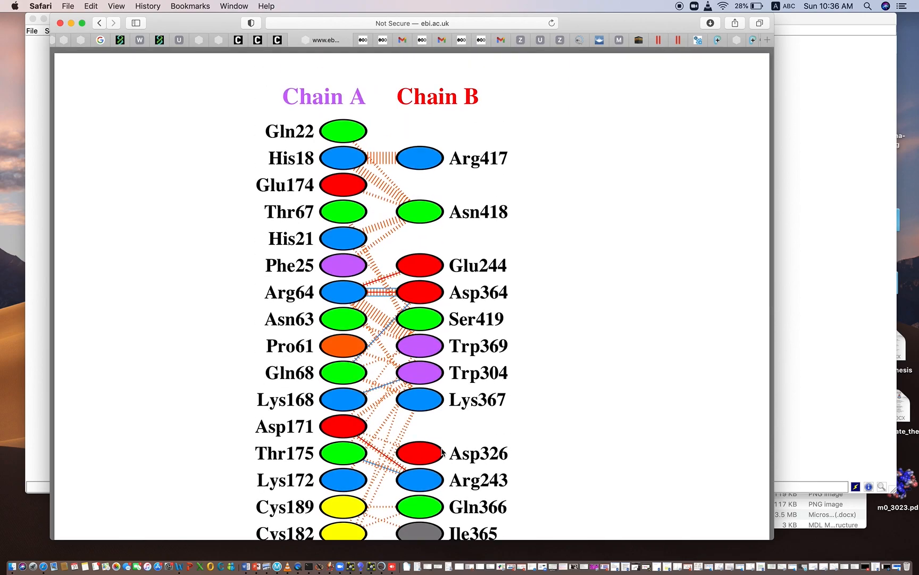
pyautogui.scroll(-10, 343, 162)
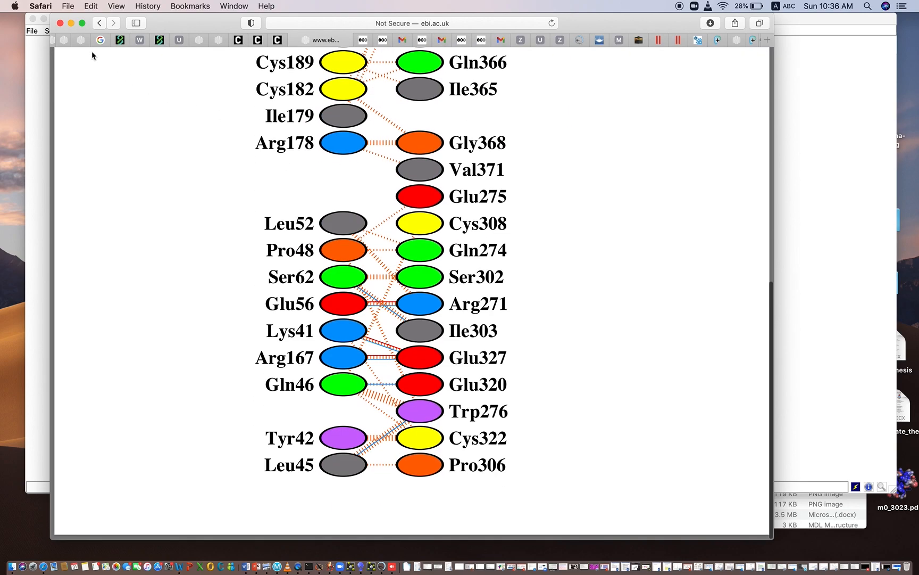
# Step: Minimise the Safari, UCSF Chimera and Finder windows, rotating the docked complex slightly in Chimera before hiding it
pyautogui.click(72, 23)
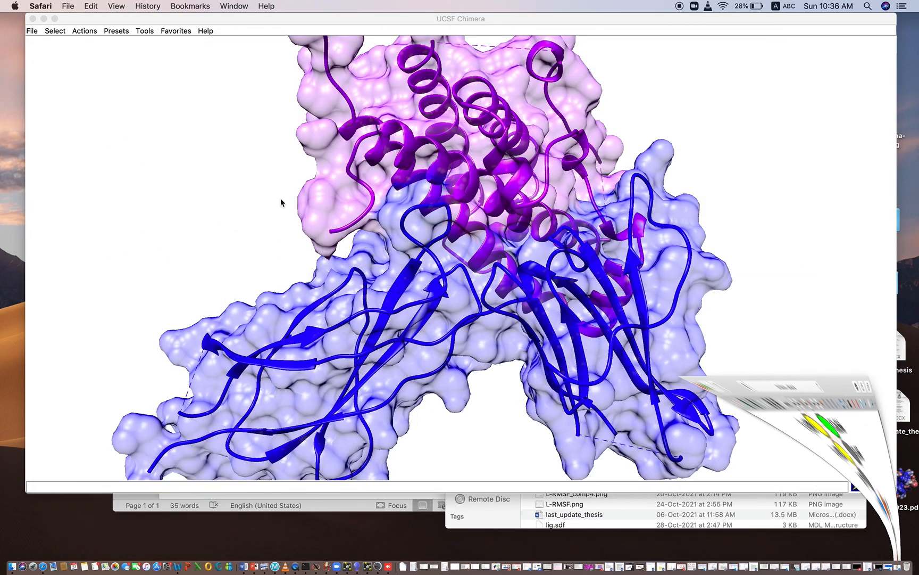
pyautogui.click(265, 232)
pyautogui.moveTo(265, 233); pyautogui.dragTo(258, 211)
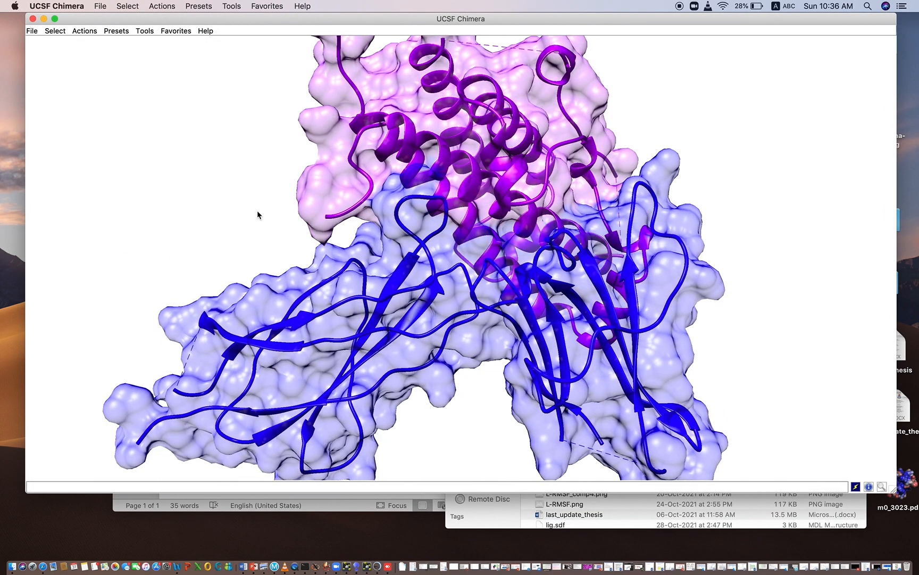
pyautogui.click(43, 19)
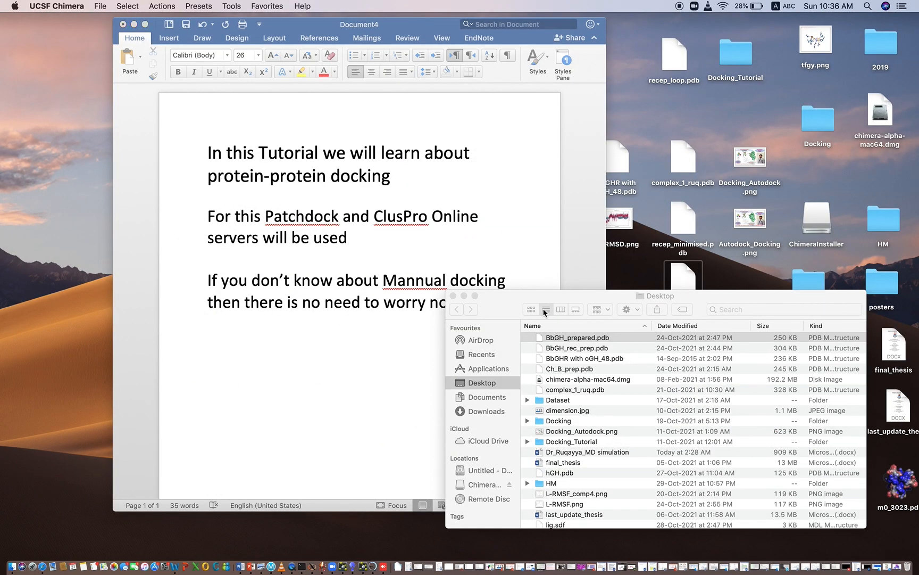
pyautogui.click(464, 296)
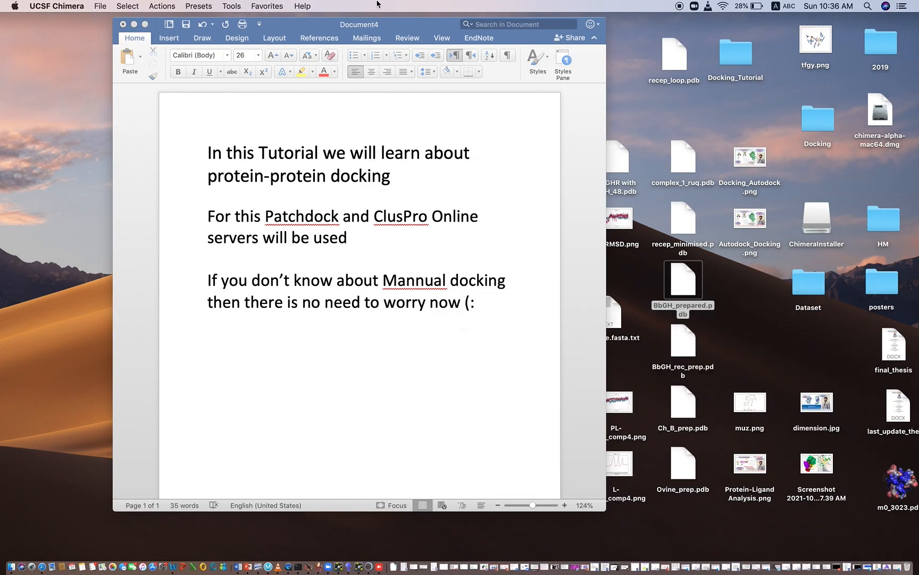
# Step: Move the Word document aside and open the saved PP1.png image from the desktop in an enlarged Preview window
pyautogui.moveTo(420, 29); pyautogui.dragTo(790, 37)
pyautogui.doubleClick(353, 35)
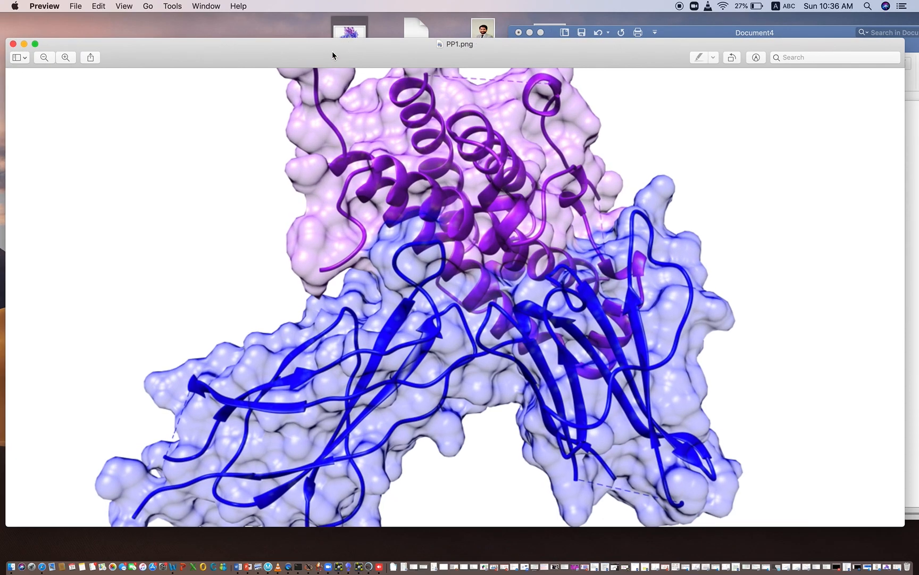
pyautogui.moveTo(332, 55); pyautogui.dragTo(342, 30)
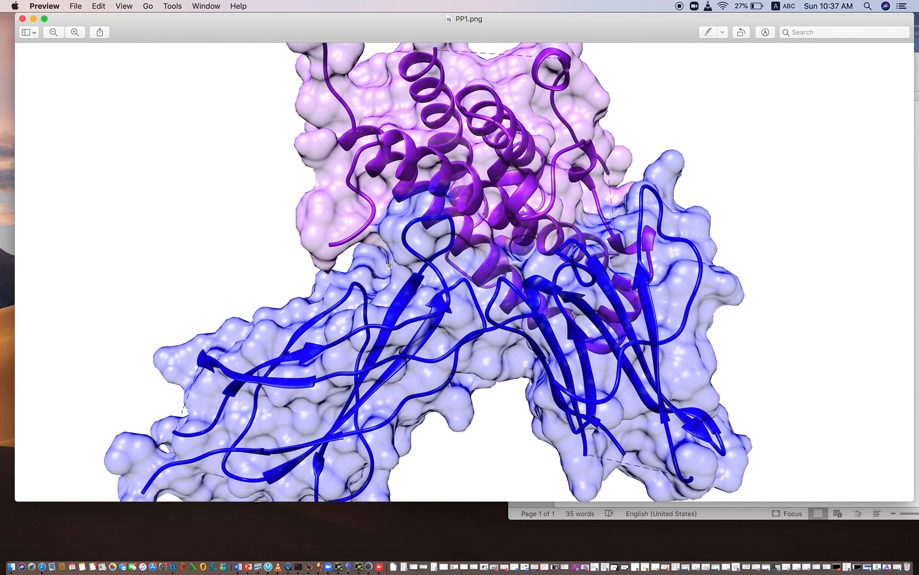
# Step: Examine the rendered complex in PP1.png closely, inspecting the ribbons and surfaces at the purple and blue chain interface for image quality
pyautogui.scroll(5, 393, 223)
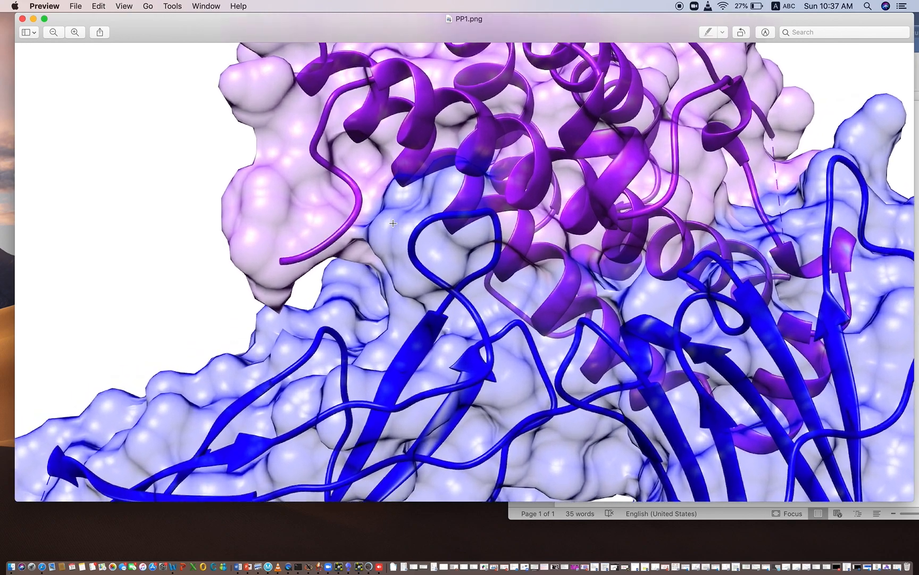
pyautogui.scroll(-2, 502, 275)
pyautogui.scroll(5, 501, 275)
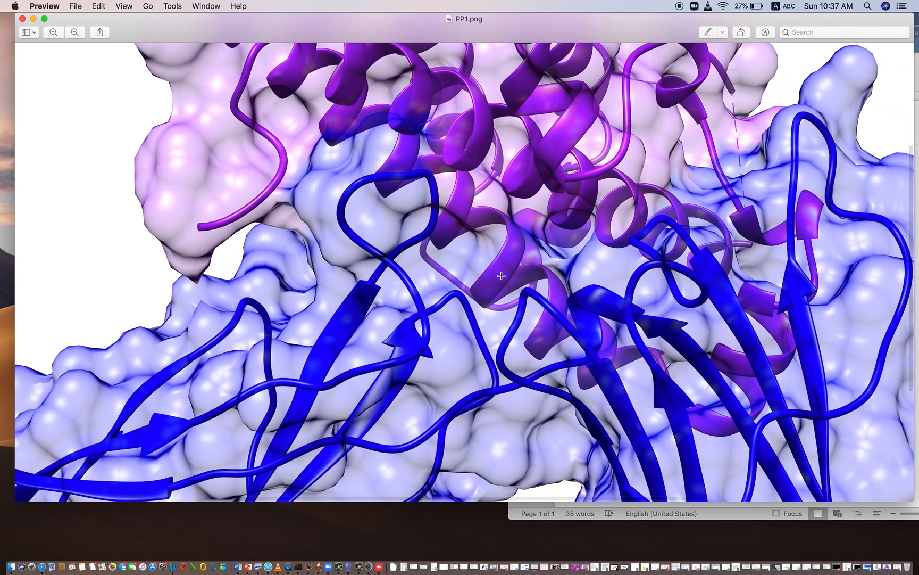
pyautogui.scroll(-3, 501, 275)
pyautogui.scroll(4, 502, 275)
pyautogui.scroll(3, 501, 275)
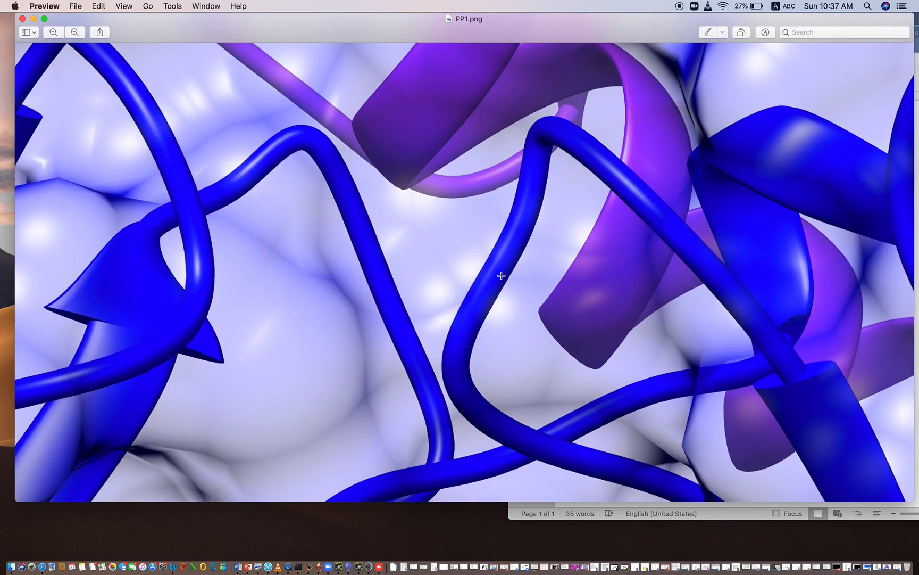
pyautogui.hscroll(10, 502, 275)
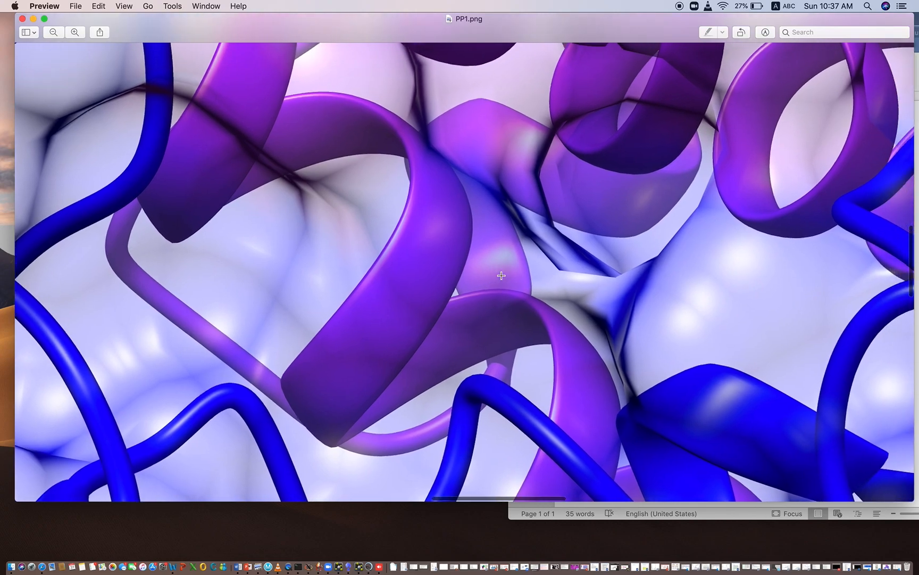
pyautogui.hscroll(10, 502, 275)
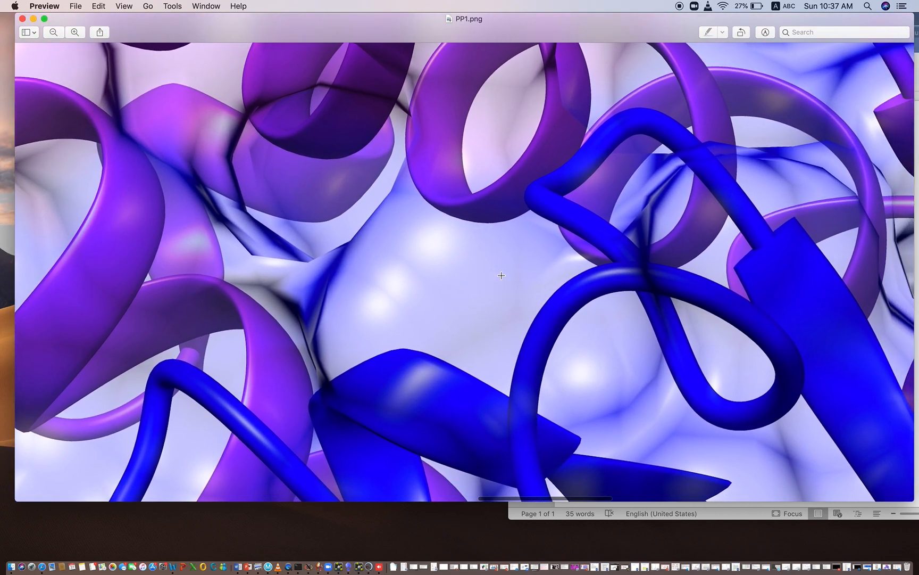
pyautogui.scroll(-10, 501, 275)
pyautogui.hscroll(-5, 501, 275)
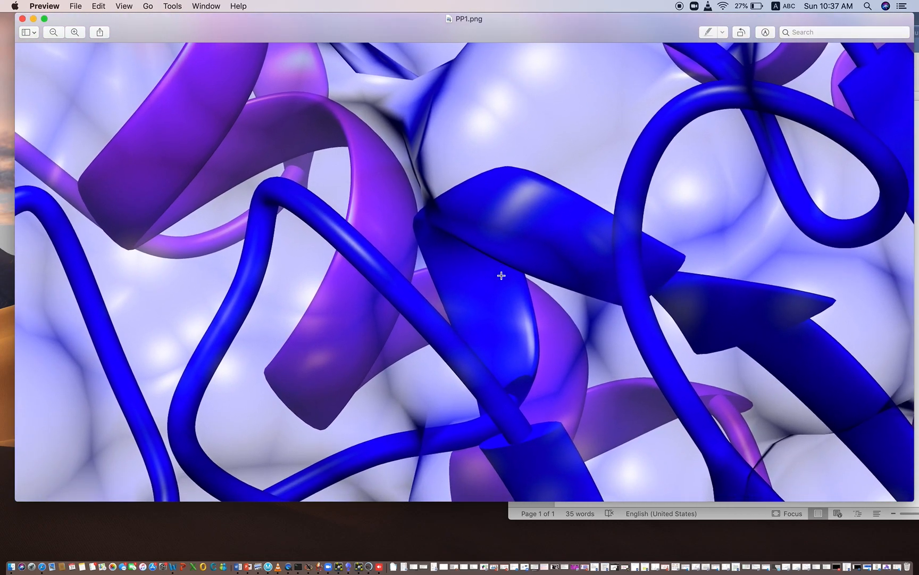
pyautogui.scroll(3, 501, 275)
pyautogui.hscroll(-6, 502, 275)
pyautogui.hscroll(-2, 501, 275)
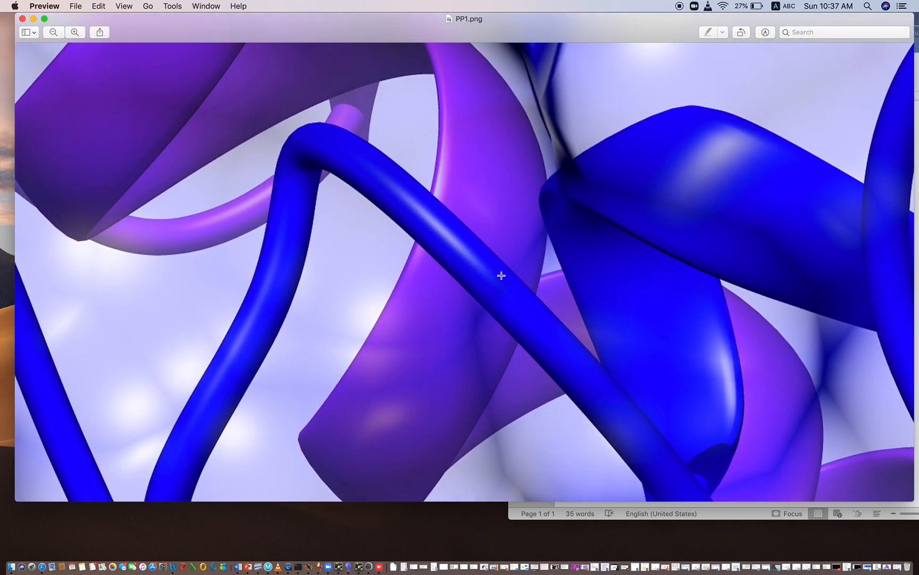
pyautogui.scroll(-10, 501, 275)
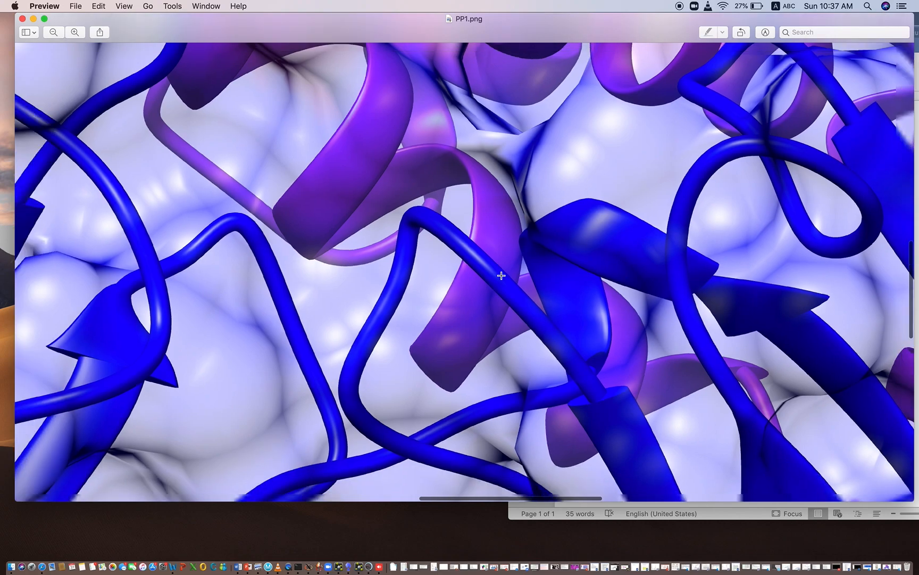
pyautogui.scroll(-8, 501, 275)
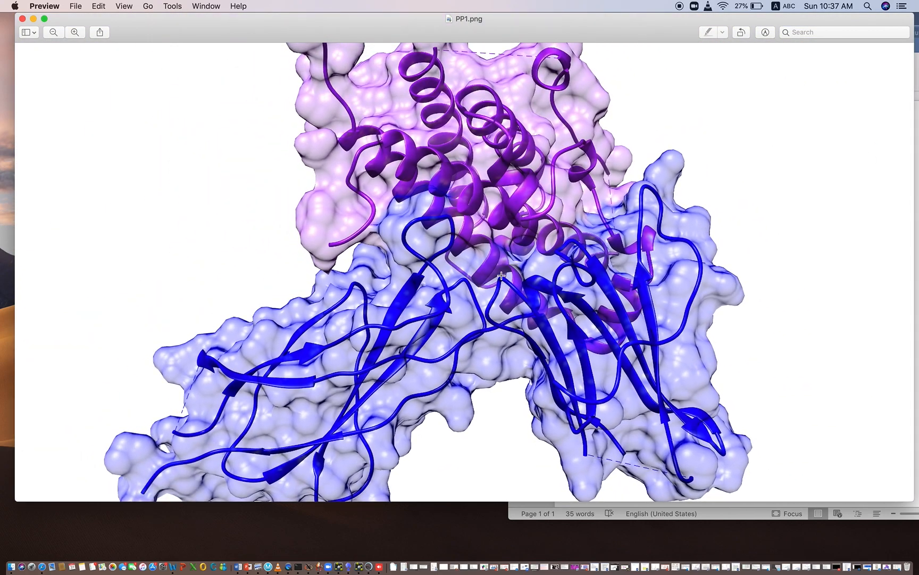
pyautogui.scroll(3, 502, 275)
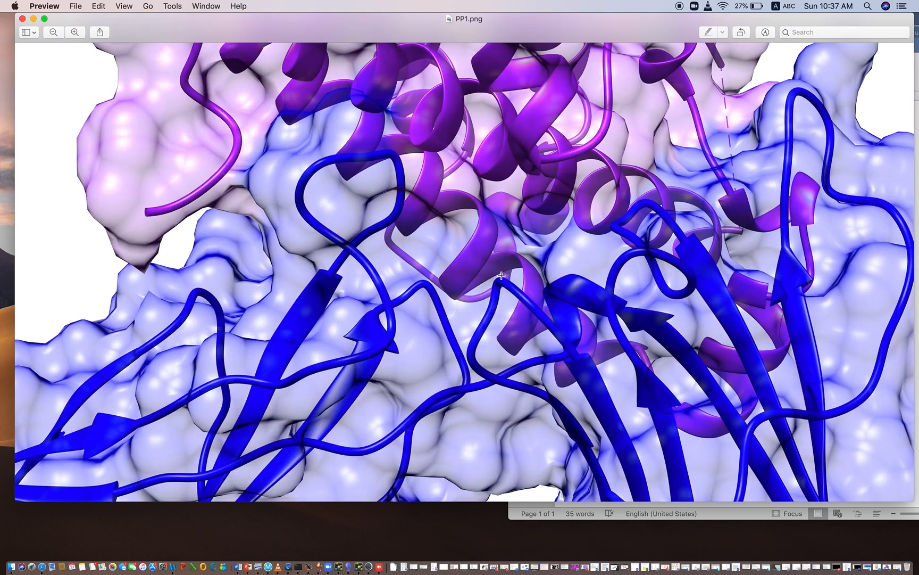
pyautogui.scroll(5, 501, 275)
pyautogui.scroll(4, 501, 275)
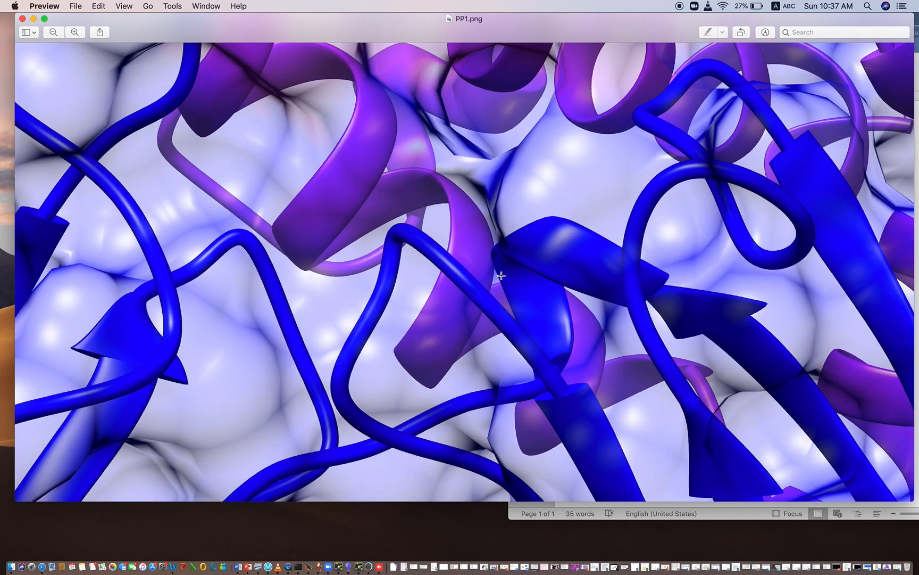
pyautogui.scroll(-10, 501, 275)
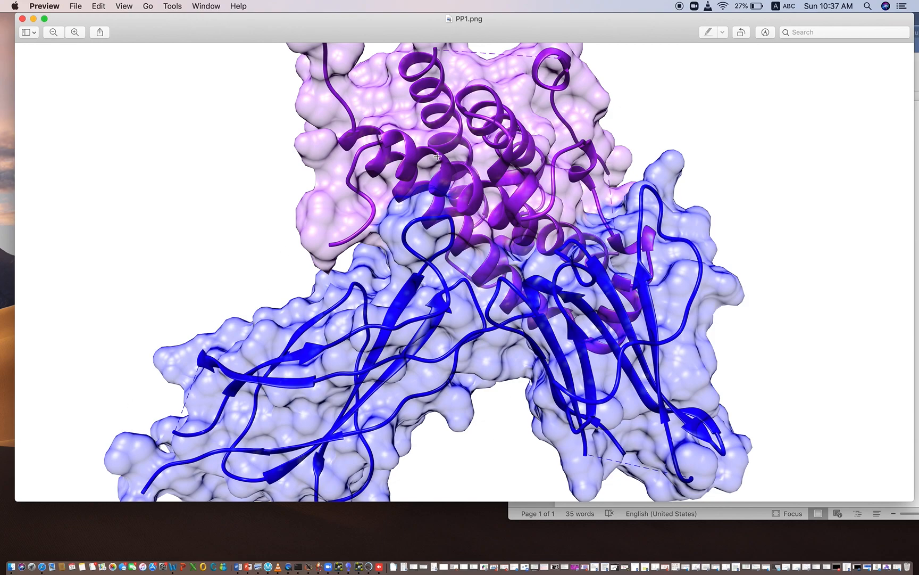
pyautogui.scroll(-5, 341, 290)
pyautogui.scroll(8, 340, 290)
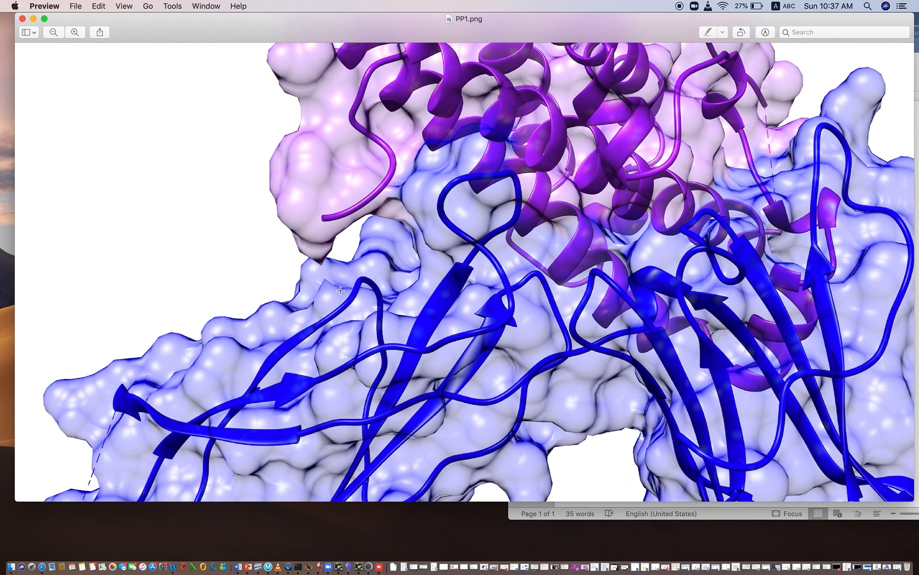
pyautogui.hscroll(5, 264, 260)
pyautogui.scroll(-2, 263, 260)
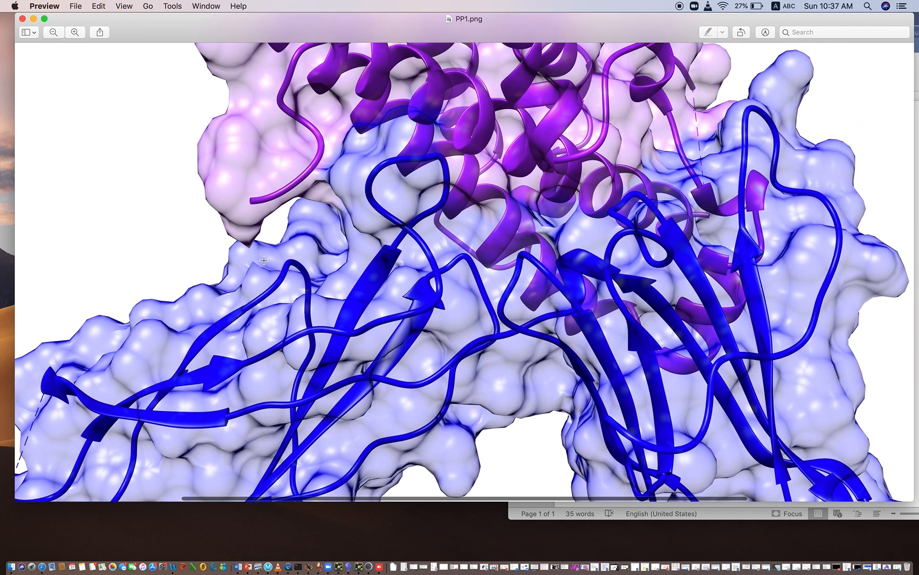
pyautogui.scroll(5, 263, 260)
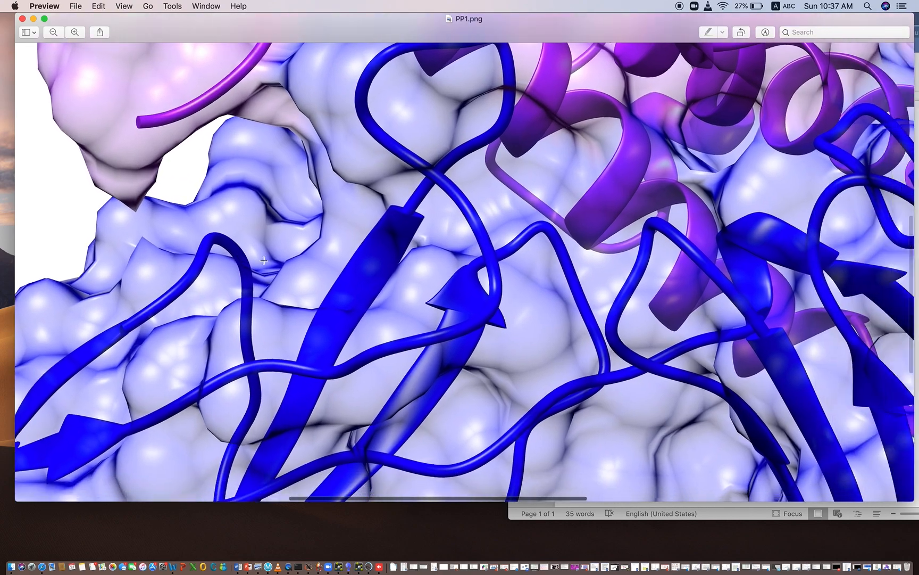
pyautogui.scroll(-6, 264, 260)
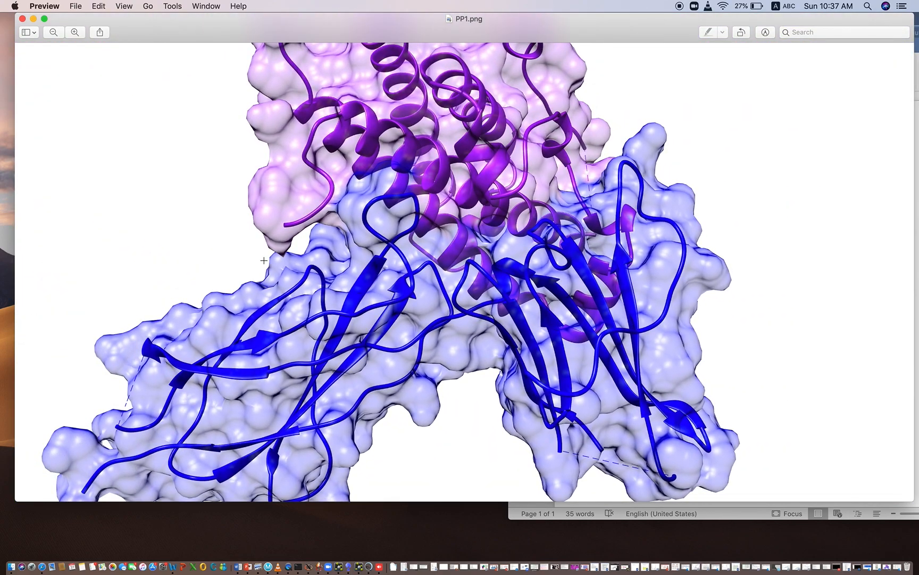
# Step: Close the PP1.png image and move the Word document with the tutorial introduction back fully into view
pyautogui.click(22, 18)
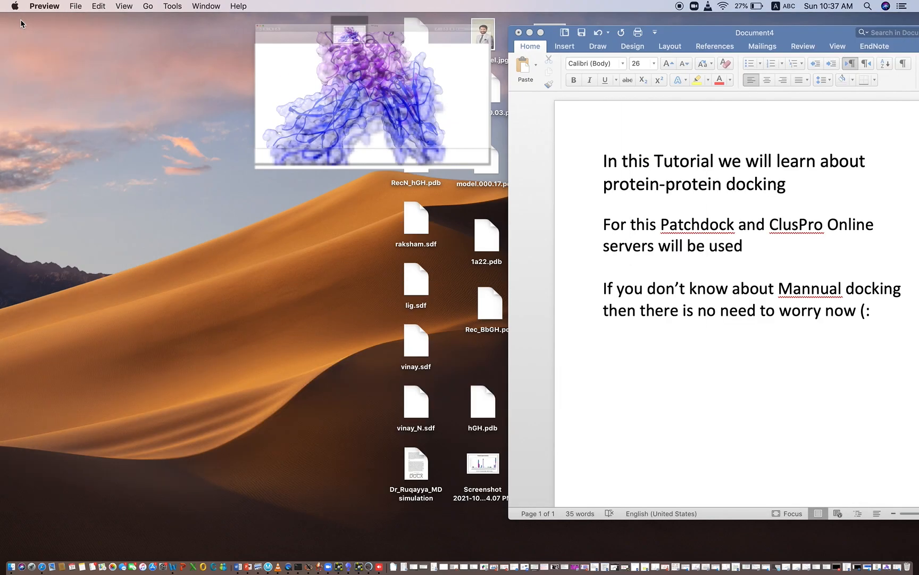
pyautogui.moveTo(667, 39); pyautogui.dragTo(223, 42)
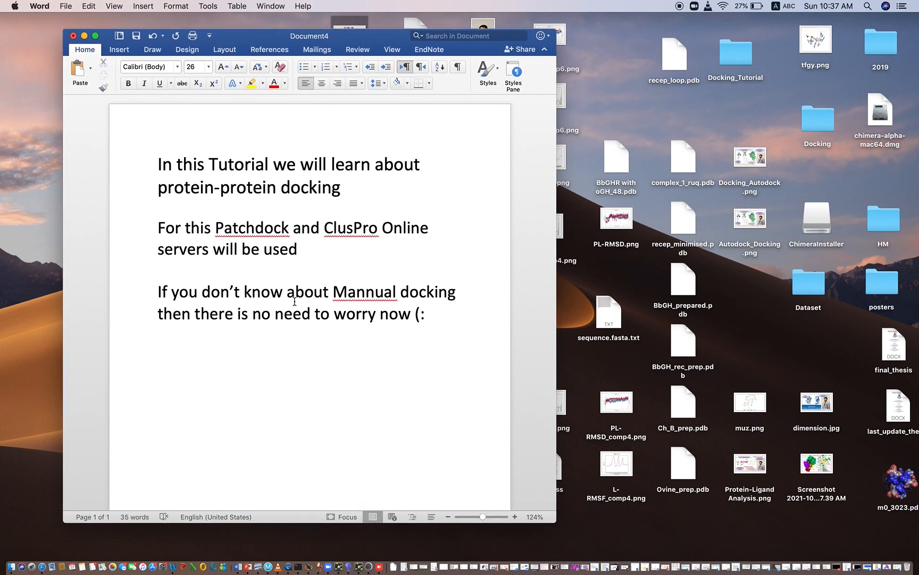